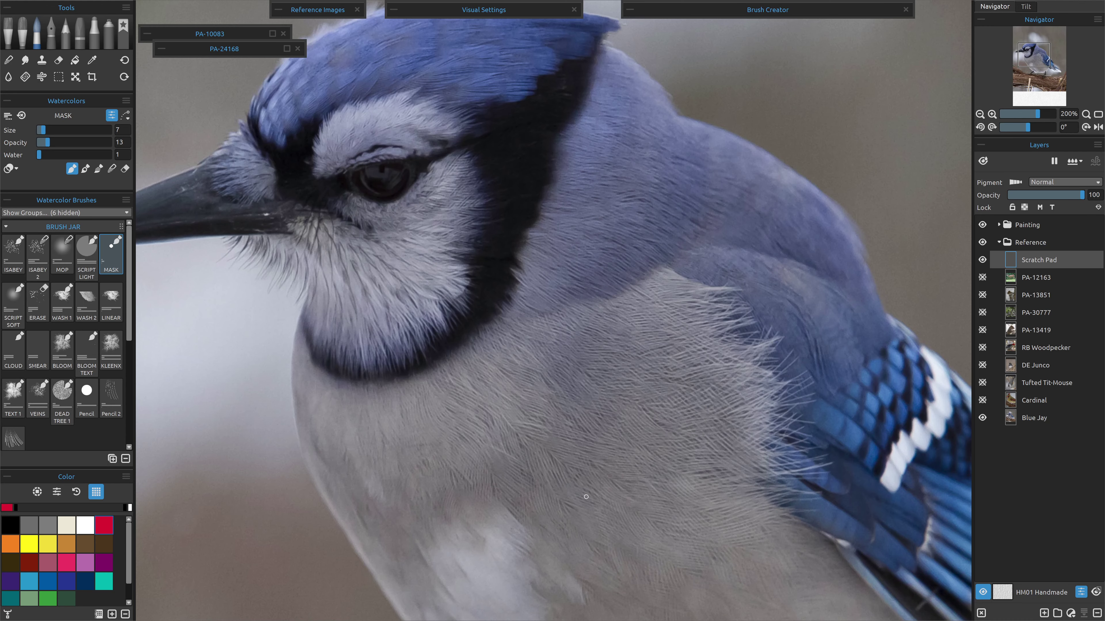
Sketch a red feather clump on the Blue Jay's lower breast and circle the wispy feather edge beside the wing.
{"action": "scroll", "coordinate": [585, 496], "scroll_direction": "up", "scroll_amount": 3}
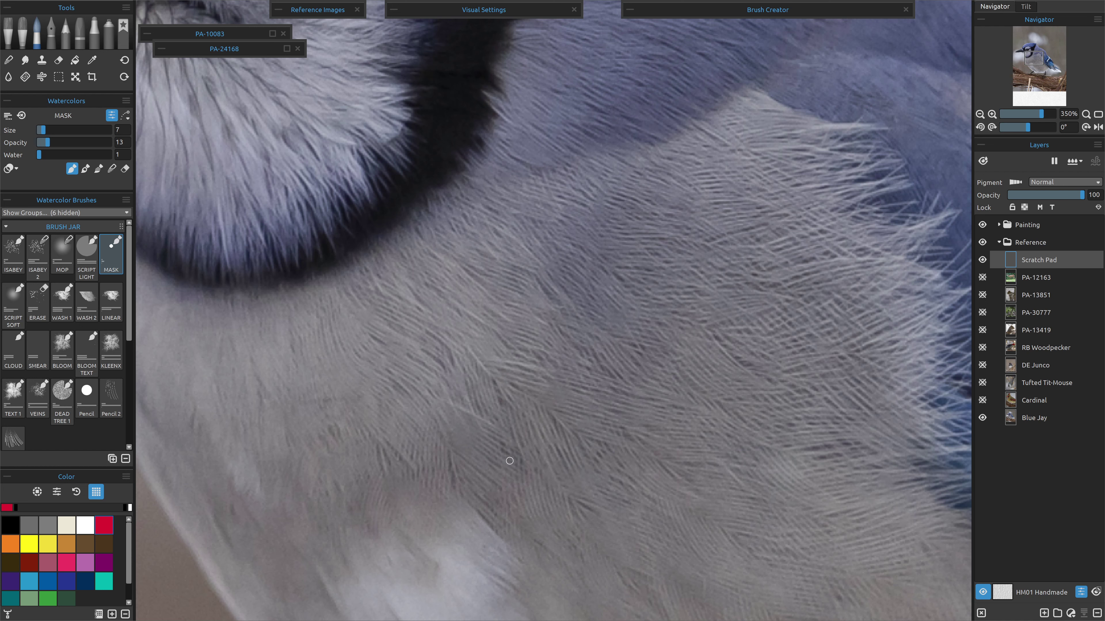
{"action": "mouse_move", "coordinate": [440, 417]}
{"action": "left_mouse_down"}
{"action": "mouse_move", "coordinate": [464, 495]}
{"action": "mouse_move", "coordinate": [480, 459]}
{"action": "mouse_move", "coordinate": [470, 435]}
{"action": "mouse_move", "coordinate": [427, 454]}
{"action": "mouse_move", "coordinate": [436, 472]}
{"action": "mouse_move", "coordinate": [450, 456]}
{"action": "mouse_move", "coordinate": [450, 508]}
{"action": "left_mouse_up"}
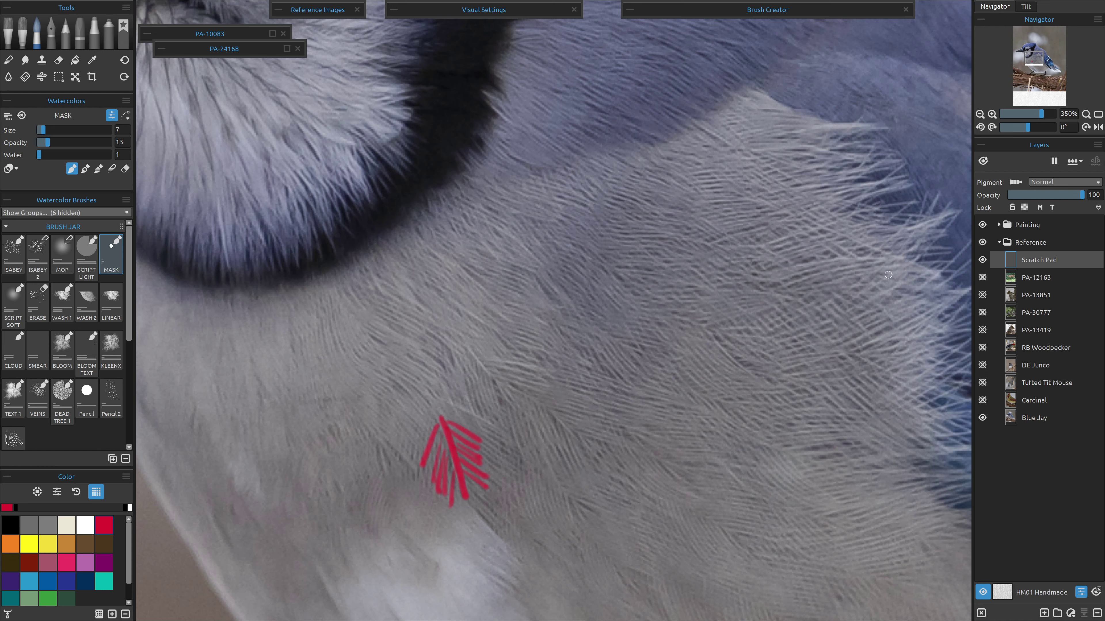
{"action": "mouse_move", "coordinate": [860, 94]}
{"action": "left_mouse_down"}
{"action": "mouse_move", "coordinate": [839, 272]}
{"action": "mouse_move", "coordinate": [811, 113]}
{"action": "left_mouse_up"}
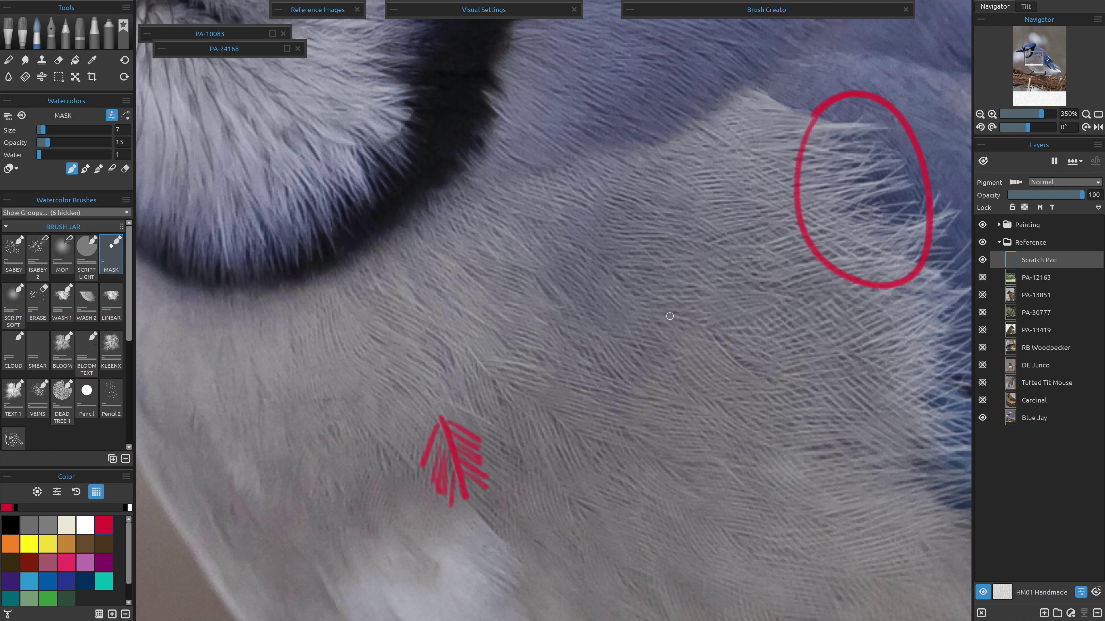
Sketch two more red feather clumps with a central shaft and splayed barbs on the middle and lower breast.
{"action": "mouse_move", "coordinate": [670, 316]}
{"action": "left_mouse_down"}
{"action": "mouse_move", "coordinate": [727, 336]}
{"action": "mouse_move", "coordinate": [748, 298]}
{"action": "mouse_move", "coordinate": [779, 308]}
{"action": "left_mouse_up"}
{"action": "left_click_drag", "start_coordinate": [740, 325], "coordinate": [782, 319]}
{"action": "mouse_move", "coordinate": [675, 322]}
{"action": "left_mouse_down"}
{"action": "mouse_move", "coordinate": [704, 389]}
{"action": "mouse_move", "coordinate": [734, 390]}
{"action": "left_mouse_up"}
{"action": "mouse_move", "coordinate": [704, 338]}
{"action": "left_mouse_down"}
{"action": "mouse_move", "coordinate": [744, 387]}
{"action": "mouse_move", "coordinate": [766, 379]}
{"action": "mouse_move", "coordinate": [757, 343]}
{"action": "mouse_move", "coordinate": [753, 364]}
{"action": "mouse_move", "coordinate": [772, 375]}
{"action": "left_mouse_up"}
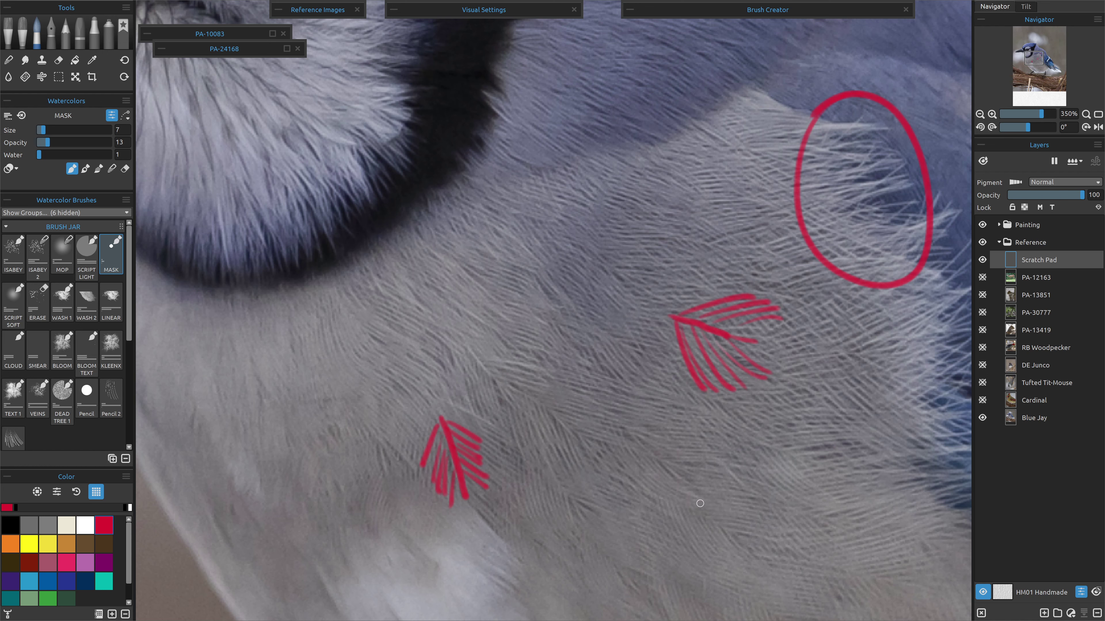
{"action": "mouse_move", "coordinate": [695, 501]}
{"action": "left_mouse_down"}
{"action": "mouse_move", "coordinate": [727, 527]}
{"action": "mouse_move", "coordinate": [693, 509]}
{"action": "mouse_move", "coordinate": [712, 542]}
{"action": "mouse_move", "coordinate": [714, 518]}
{"action": "mouse_move", "coordinate": [742, 560]}
{"action": "mouse_move", "coordinate": [699, 503]}
{"action": "mouse_move", "coordinate": [746, 513]}
{"action": "mouse_move", "coordinate": [709, 516]}
{"action": "mouse_move", "coordinate": [761, 523]}
{"action": "left_mouse_up"}
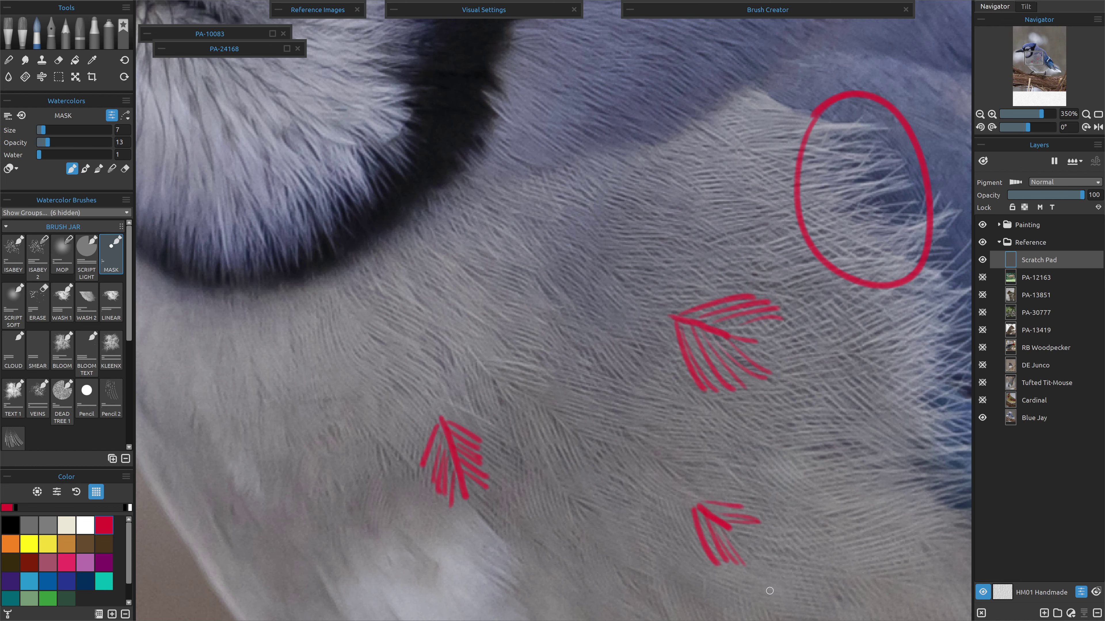
Clear the Scratch Pad layer and replace the visible Blue Jay reference with the Cardinal.
{"action": "key", "text": "ctrl+0"}
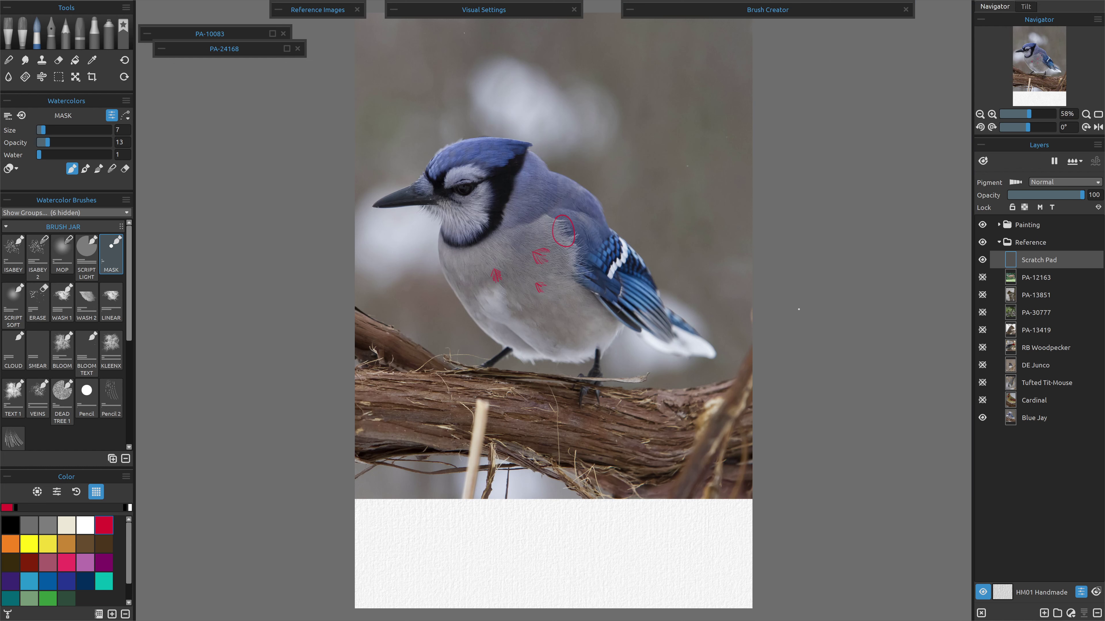
{"action": "left_click", "coordinate": [982, 418]}
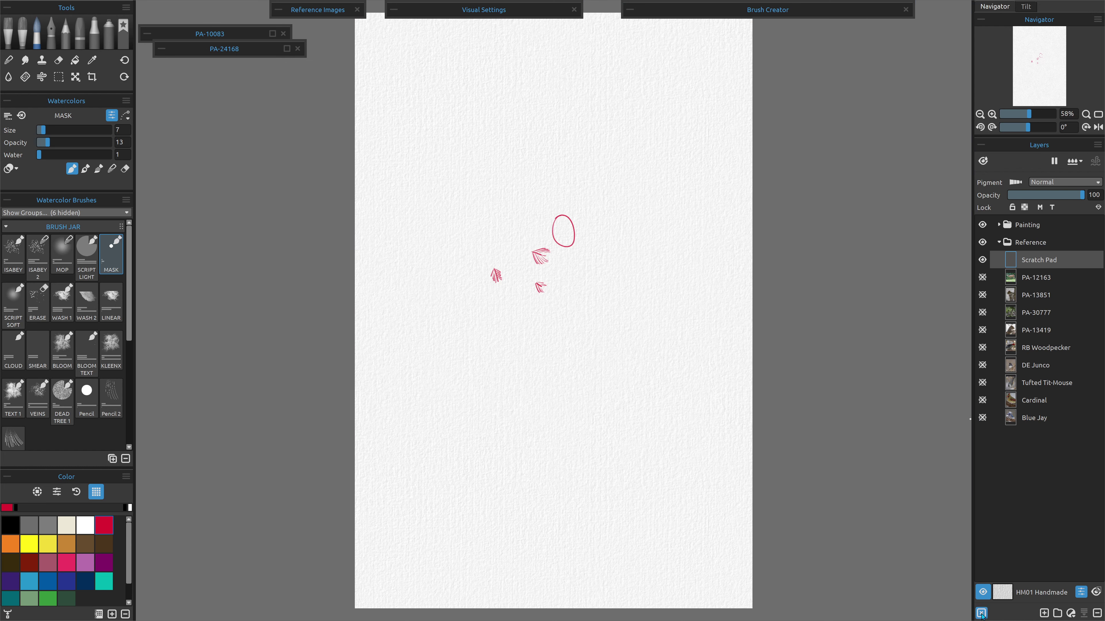
{"action": "left_click", "coordinate": [981, 613]}
{"action": "left_click", "coordinate": [1018, 400]}
{"action": "left_click", "coordinate": [982, 400]}
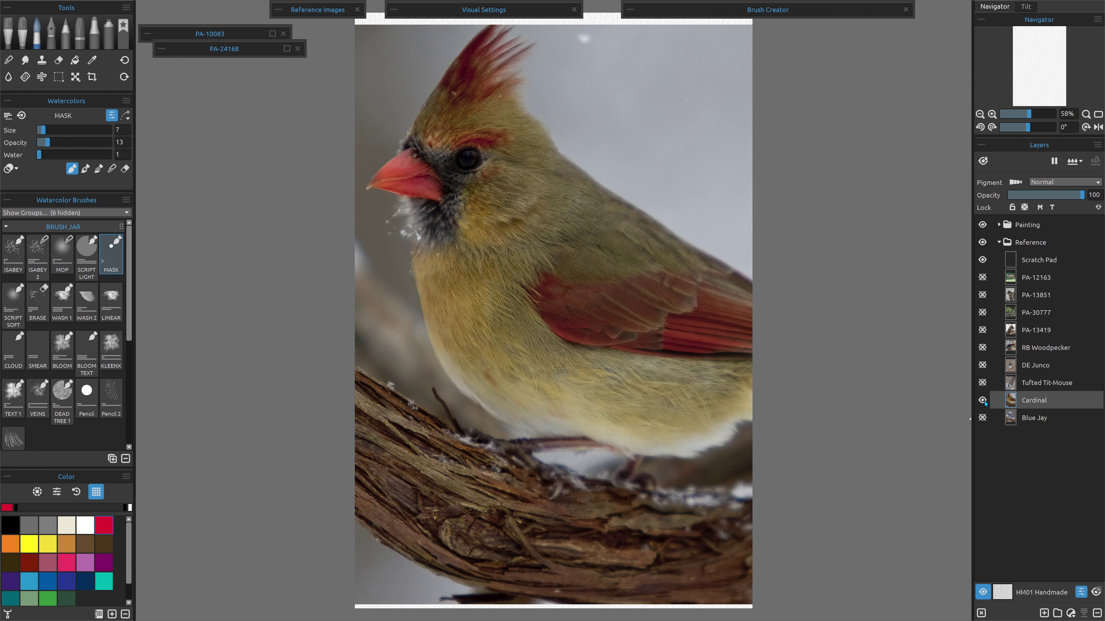
On the Scratch Pad layer, trace a large feather's shaft and curved barbs in red on the Cardinal's shoulder above the wing.
{"action": "left_click", "coordinate": [1035, 257]}
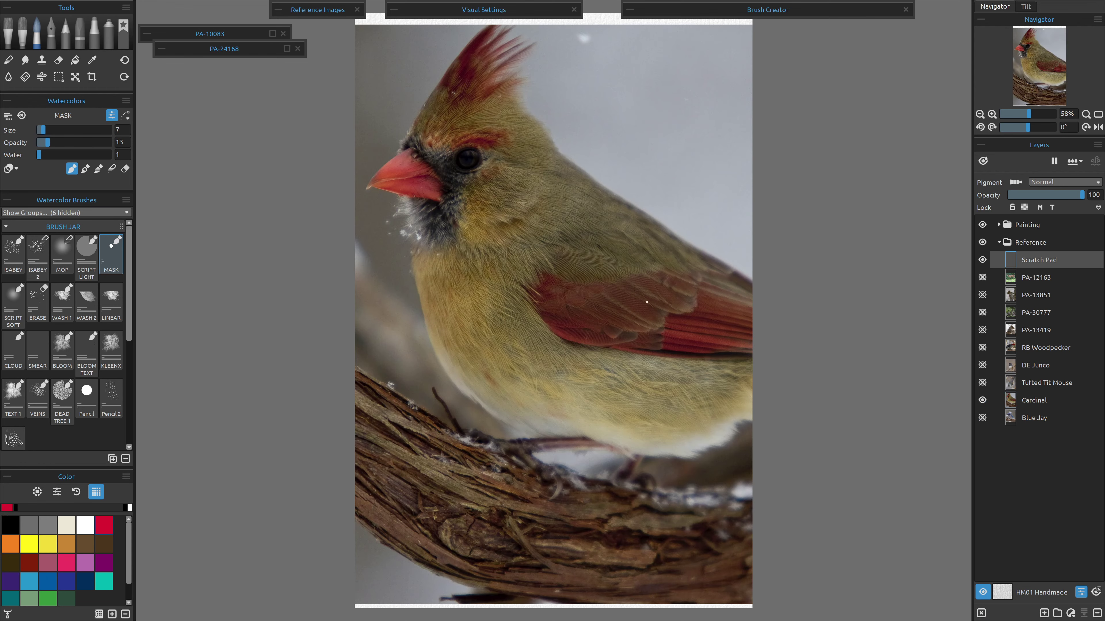
{"action": "scroll", "coordinate": [481, 307], "scroll_direction": "up", "scroll_amount": 8}
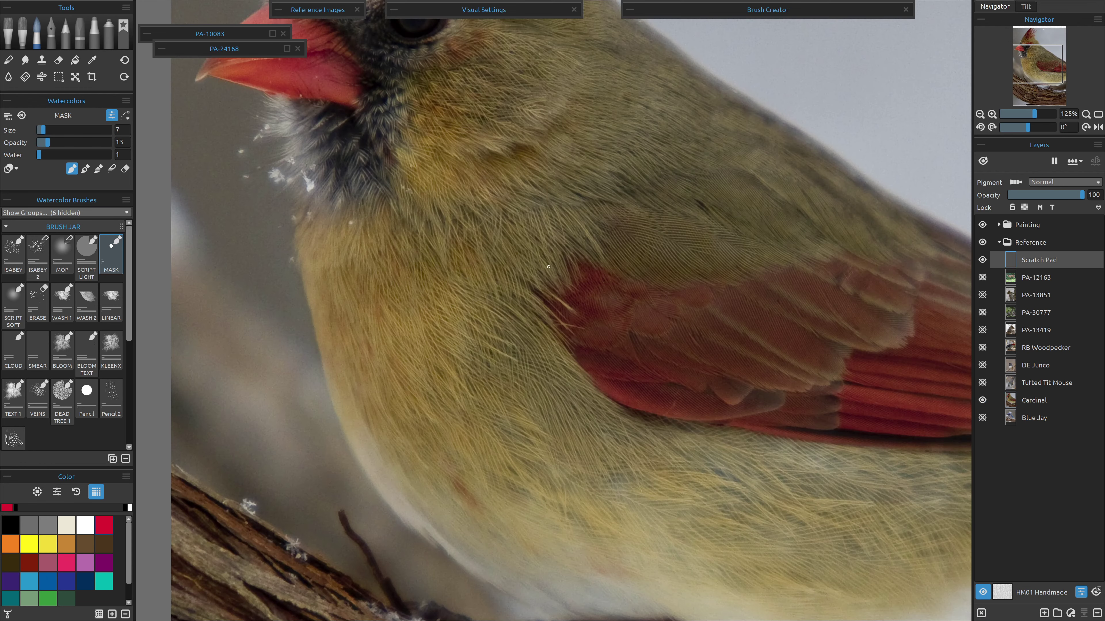
{"action": "scroll", "coordinate": [480, 404], "scroll_direction": "up", "scroll_amount": 3}
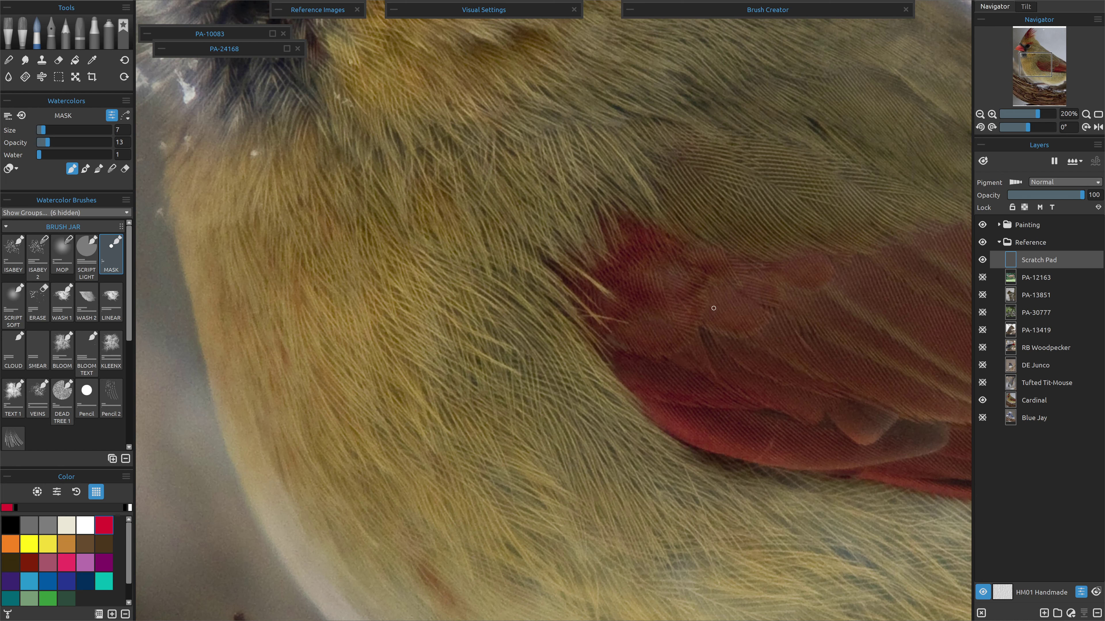
{"action": "left_click_drag", "start_coordinate": [710, 299], "coordinate": [549, 390]}
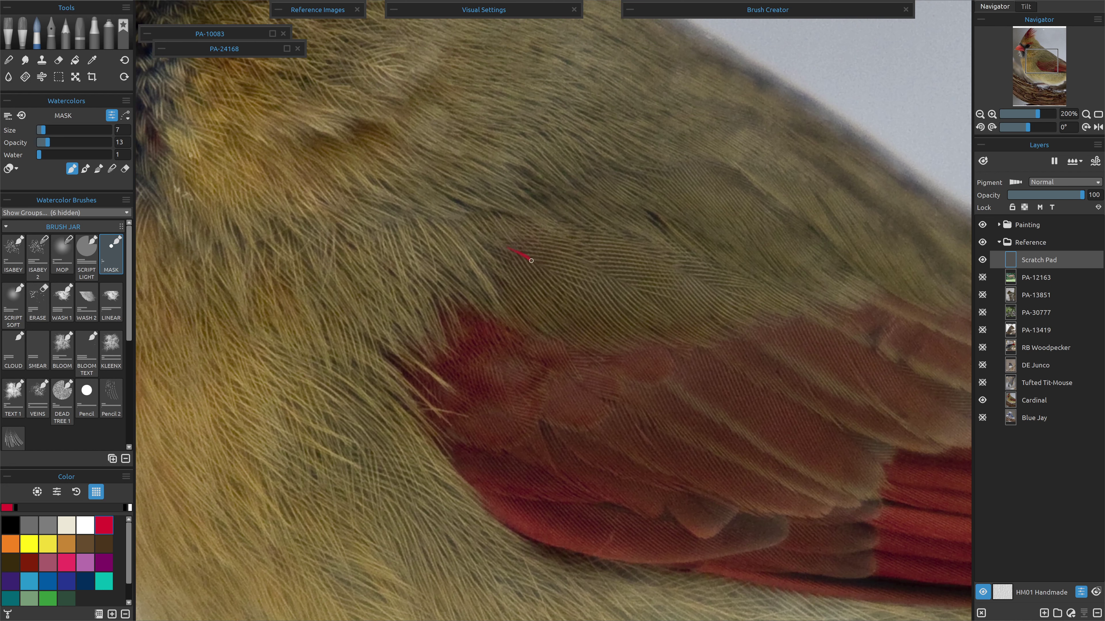
{"action": "mouse_move", "coordinate": [513, 257]}
{"action": "left_mouse_down"}
{"action": "mouse_move", "coordinate": [551, 323]}
{"action": "mouse_move", "coordinate": [601, 337]}
{"action": "left_mouse_up"}
{"action": "mouse_move", "coordinate": [524, 253]}
{"action": "left_mouse_down"}
{"action": "mouse_move", "coordinate": [606, 251]}
{"action": "mouse_move", "coordinate": [659, 301]}
{"action": "mouse_move", "coordinate": [651, 330]}
{"action": "left_mouse_up"}
{"action": "left_click_drag", "start_coordinate": [632, 277], "coordinate": [680, 278]}
Sketch a small red feather with short barbs on the Cardinal's cheek behind the beak.
{"action": "left_click_drag", "start_coordinate": [429, 135], "coordinate": [504, 274]}
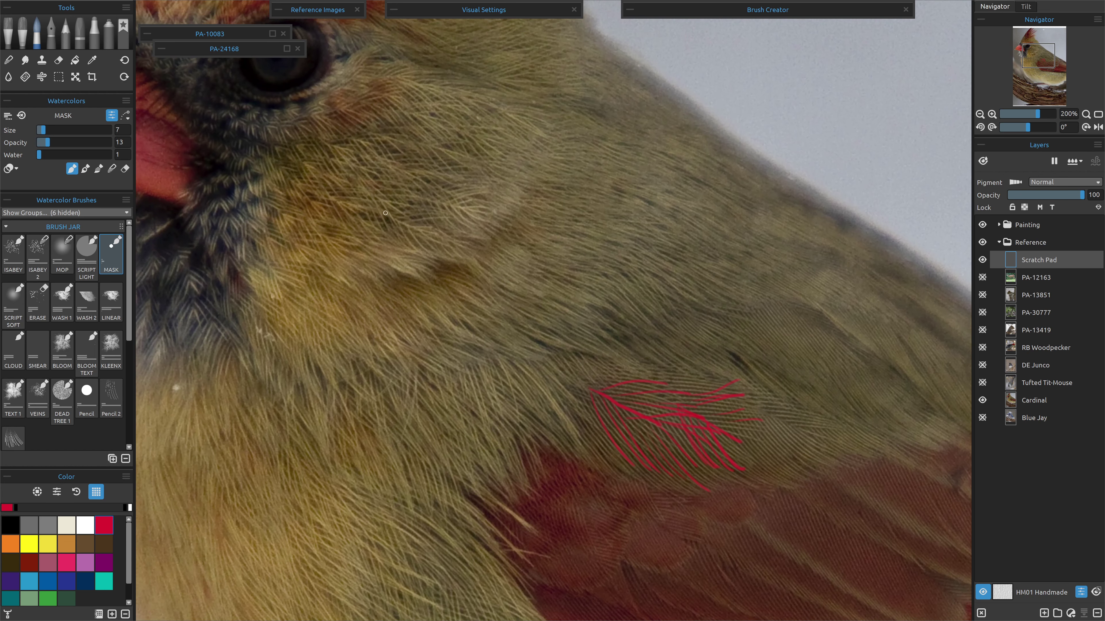
{"action": "mouse_move", "coordinate": [385, 213]}
{"action": "left_mouse_down"}
{"action": "mouse_move", "coordinate": [436, 236]}
{"action": "mouse_move", "coordinate": [414, 242]}
{"action": "mouse_move", "coordinate": [442, 249]}
{"action": "mouse_move", "coordinate": [412, 204]}
{"action": "mouse_move", "coordinate": [446, 225]}
{"action": "left_mouse_up"}
{"action": "mouse_move", "coordinate": [438, 232]}
{"action": "left_mouse_down"}
{"action": "mouse_move", "coordinate": [456, 232]}
{"action": "mouse_move", "coordinate": [450, 249]}
{"action": "mouse_move", "coordinate": [465, 253]}
{"action": "left_mouse_up"}
{"action": "left_click_drag", "start_coordinate": [358, 419], "coordinate": [536, 565]}
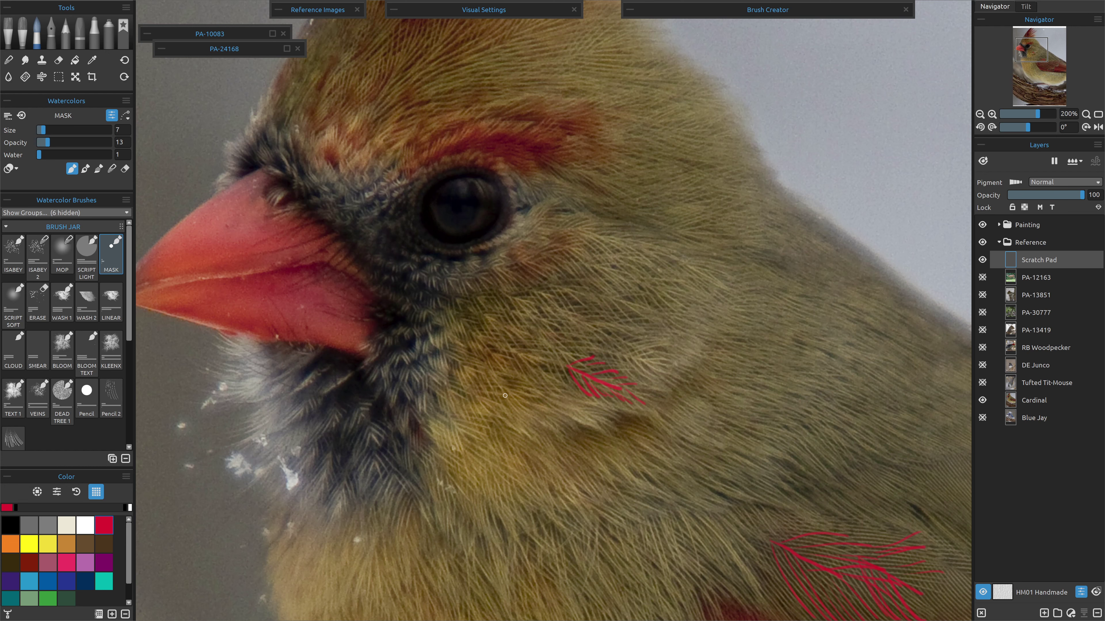
Clear the Scratch Pad marks and replace the visible Cardinal reference with the Tufted Tit-Mouse.
{"action": "left_click", "coordinate": [982, 400]}
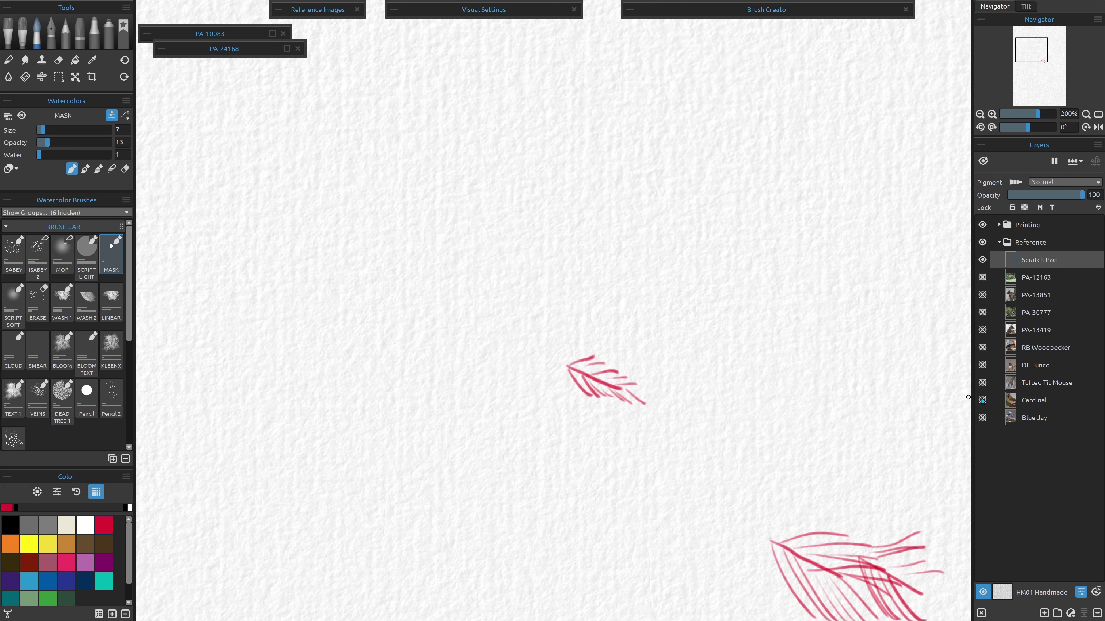
{"action": "key", "text": "ctrl+minus"}
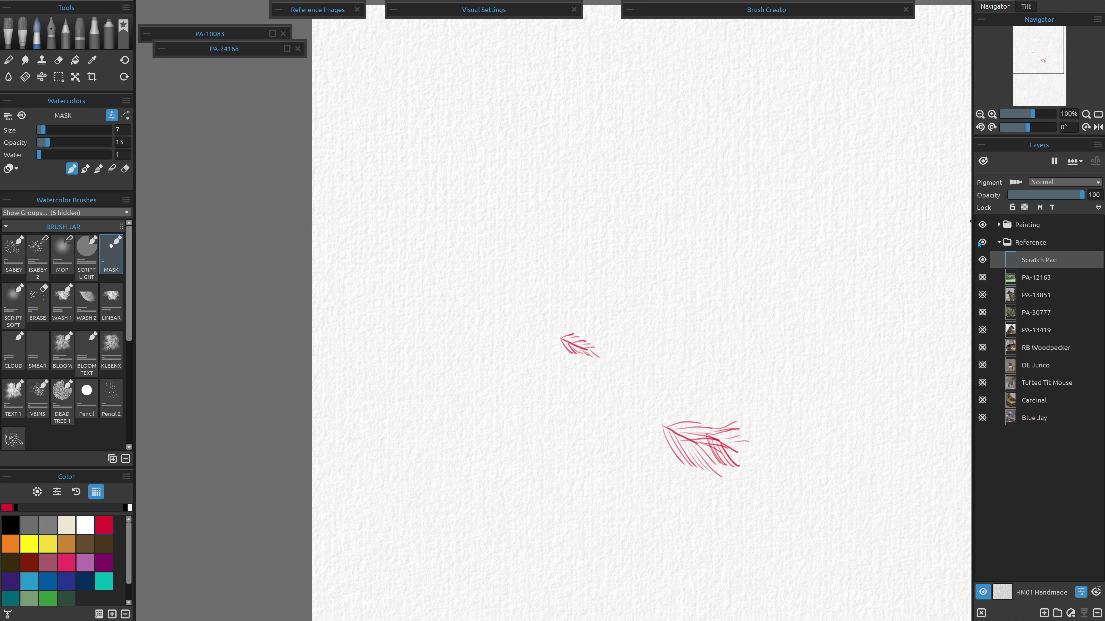
{"action": "left_click", "coordinate": [981, 613]}
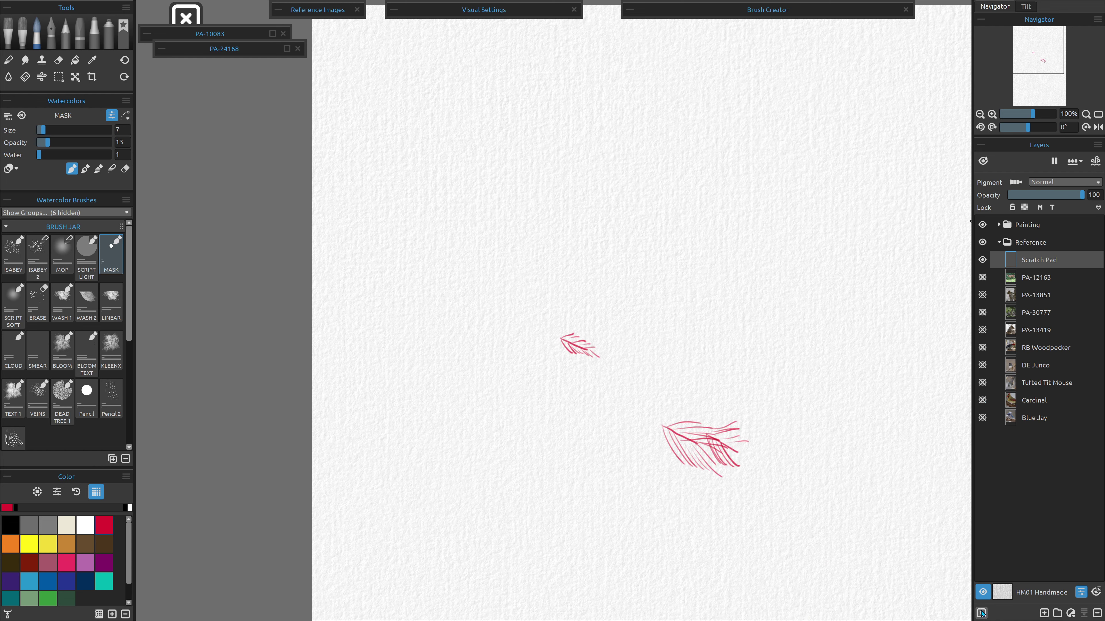
{"action": "left_click", "coordinate": [983, 383]}
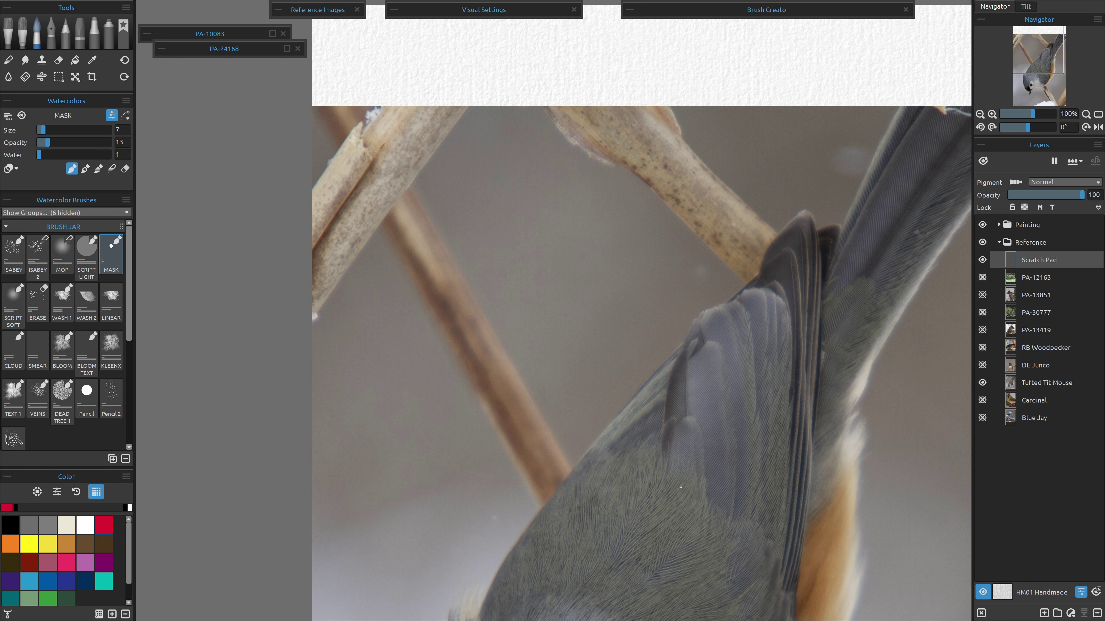
Trace one feather in red on the Tufted Tit-Mouse's back, with a diagonal shaft and curved barbs along both sides.
{"action": "left_click_drag", "start_coordinate": [683, 513], "coordinate": [621, 267]}
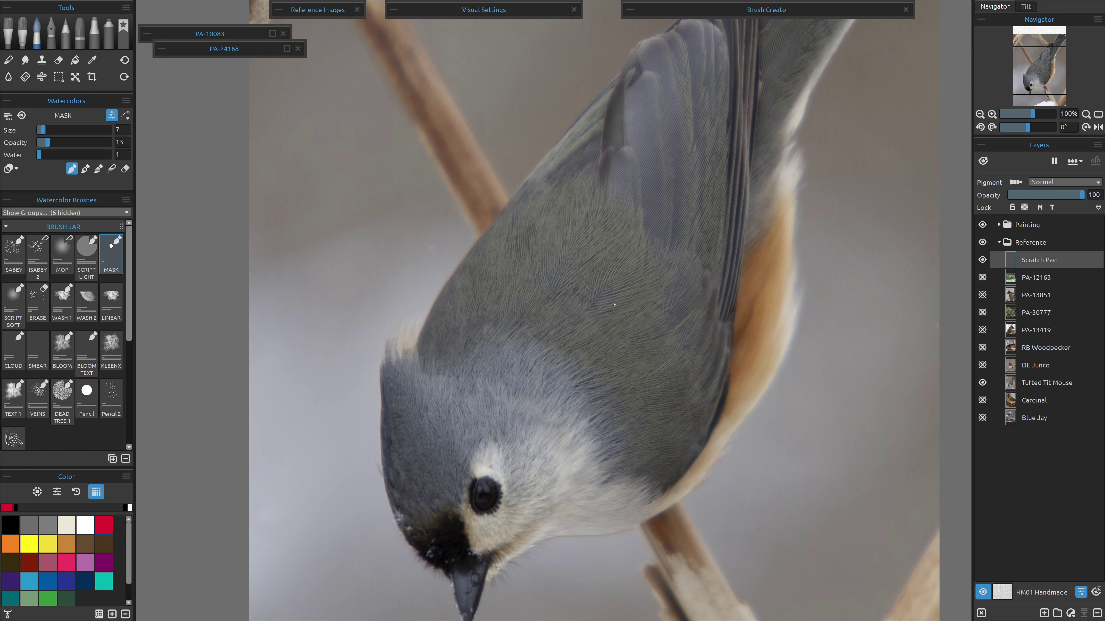
{"action": "scroll", "coordinate": [620, 283], "scroll_direction": "up", "scroll_amount": 2}
{"action": "scroll", "coordinate": [602, 307], "scroll_direction": "up", "scroll_amount": 1}
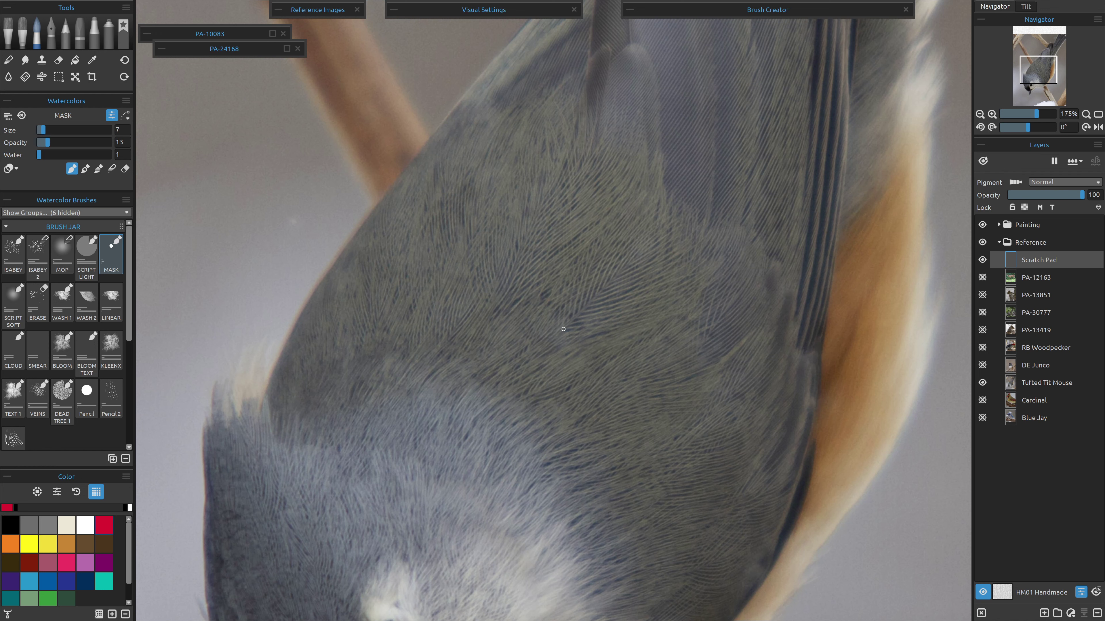
{"action": "mouse_move", "coordinate": [578, 313]}
{"action": "left_mouse_down"}
{"action": "mouse_move", "coordinate": [628, 267]}
{"action": "mouse_move", "coordinate": [638, 216]}
{"action": "left_mouse_up"}
{"action": "mouse_move", "coordinate": [598, 287]}
{"action": "left_mouse_down"}
{"action": "mouse_move", "coordinate": [636, 208]}
{"action": "mouse_move", "coordinate": [614, 222]}
{"action": "left_mouse_up"}
{"action": "left_click_drag", "start_coordinate": [568, 301], "coordinate": [598, 225]}
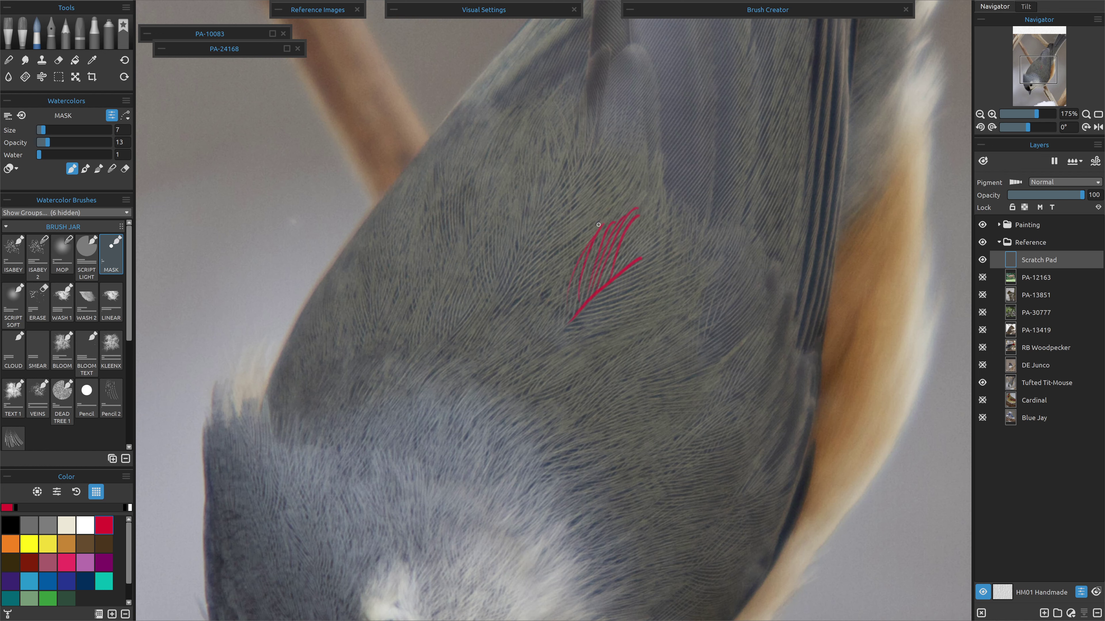
{"action": "mouse_move", "coordinate": [609, 284]}
{"action": "left_mouse_down"}
{"action": "mouse_move", "coordinate": [691, 258]}
{"action": "mouse_move", "coordinate": [674, 285]}
{"action": "left_mouse_up"}
{"action": "left_click_drag", "start_coordinate": [600, 308], "coordinate": [669, 298]}
{"action": "left_click_drag", "start_coordinate": [573, 322], "coordinate": [644, 314]}
{"action": "mouse_move", "coordinate": [628, 262]}
{"action": "left_mouse_down"}
{"action": "mouse_move", "coordinate": [659, 200]}
{"action": "mouse_move", "coordinate": [665, 219]}
{"action": "left_mouse_up"}
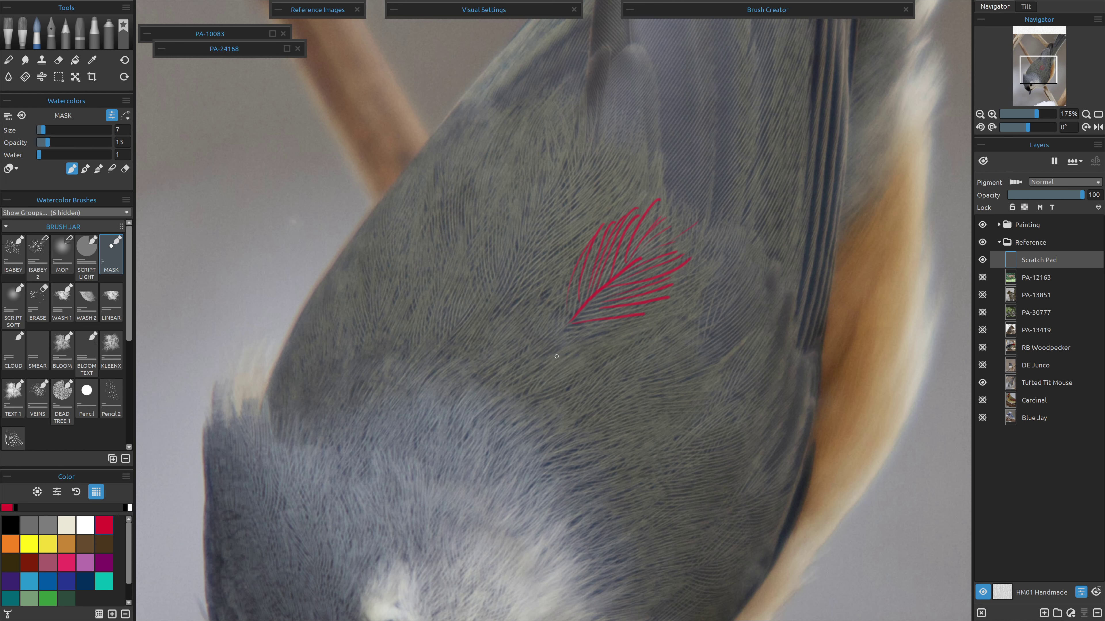
Clear the Scratch Pad and switch the reference from the Tufted Tit-Mouse to a close-up of the DE Junco's breast.
{"action": "left_click", "coordinate": [982, 383]}
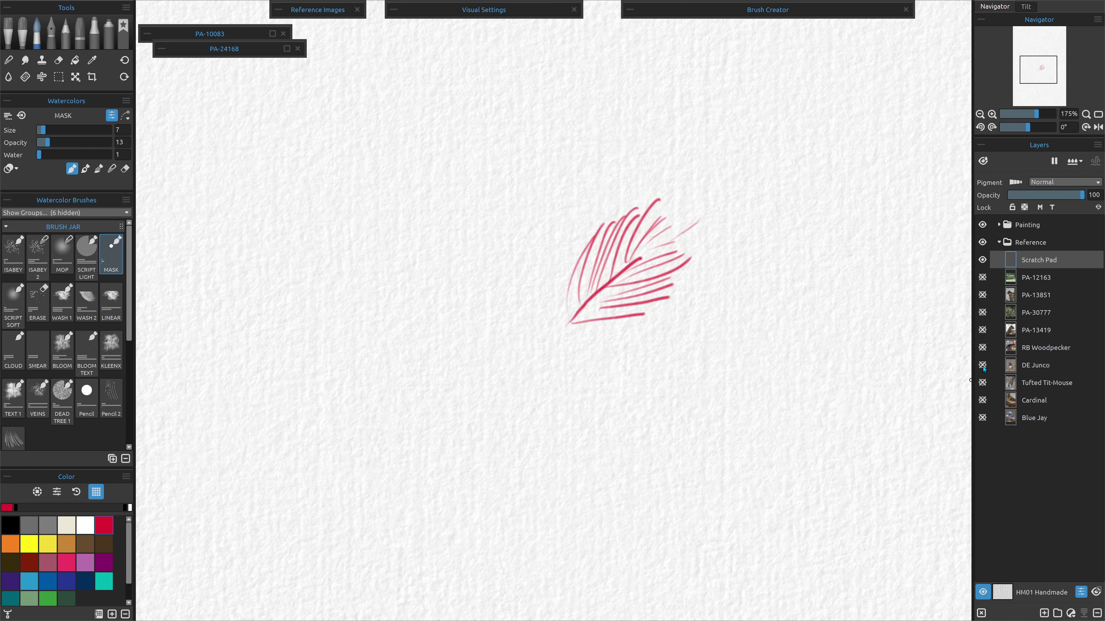
{"action": "left_click", "coordinate": [982, 614]}
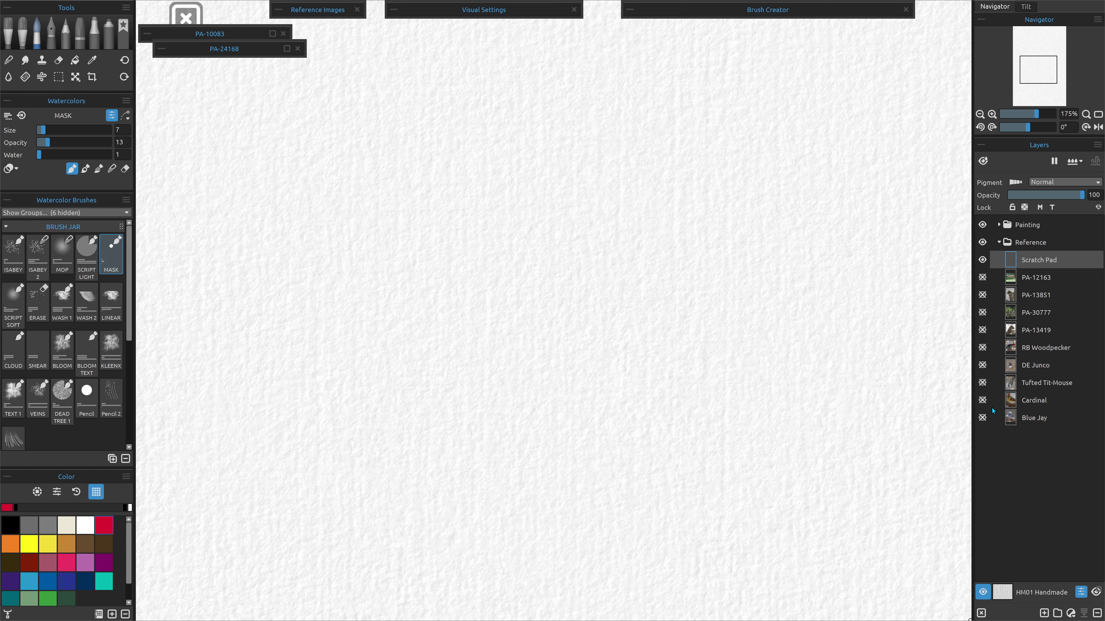
{"action": "left_click", "coordinate": [982, 365]}
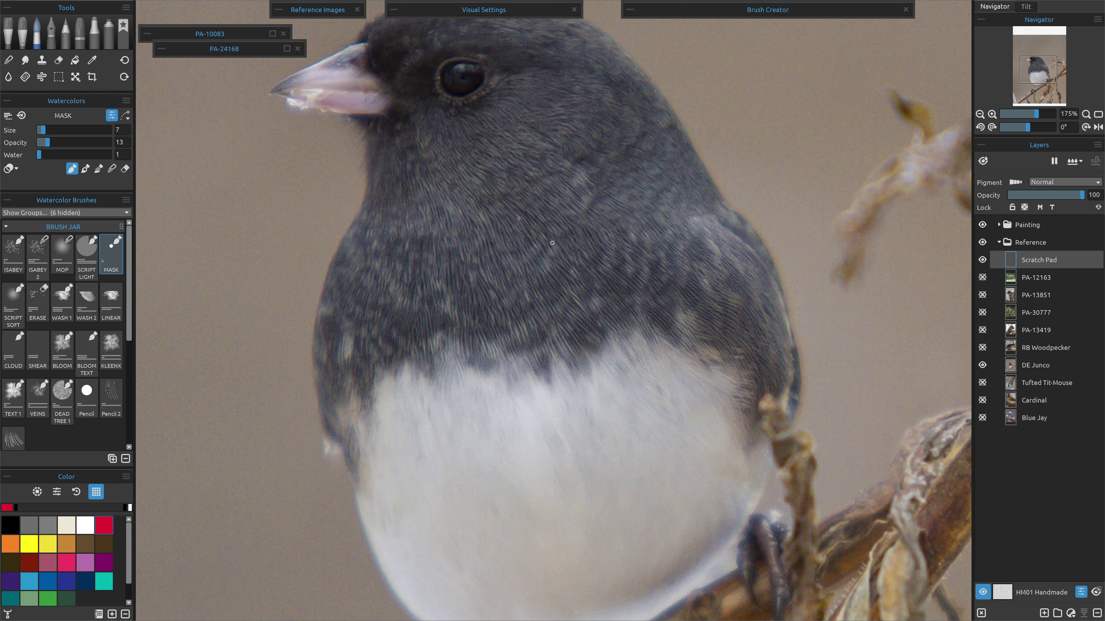
{"action": "scroll", "coordinate": [517, 205], "scroll_direction": "up", "scroll_amount": 1}
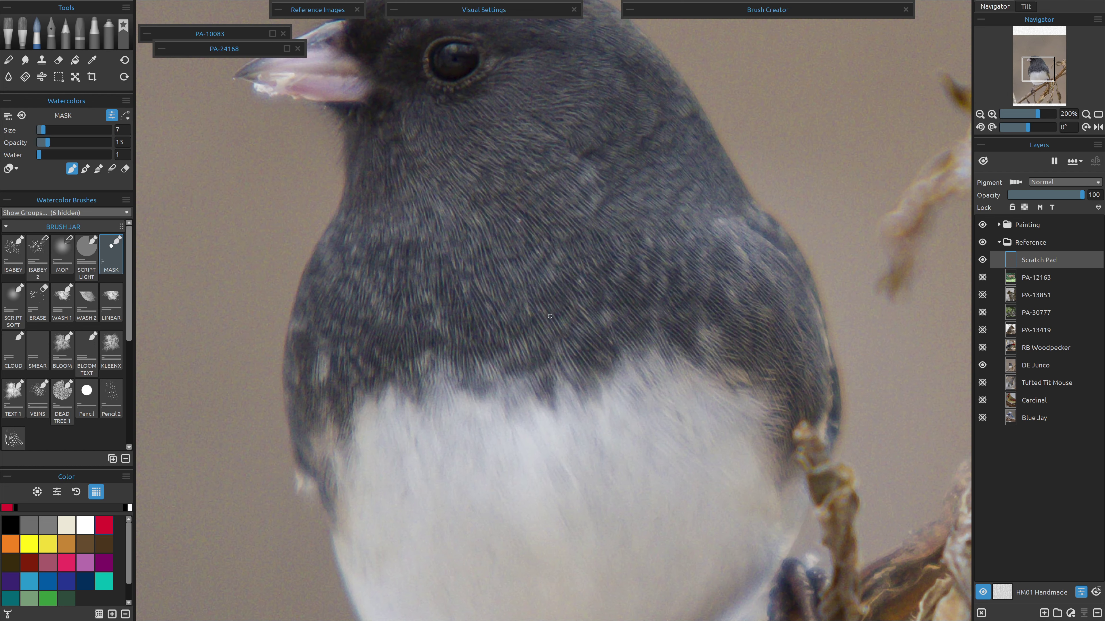
{"action": "scroll", "coordinate": [550, 317], "scroll_direction": "up", "scroll_amount": 1}
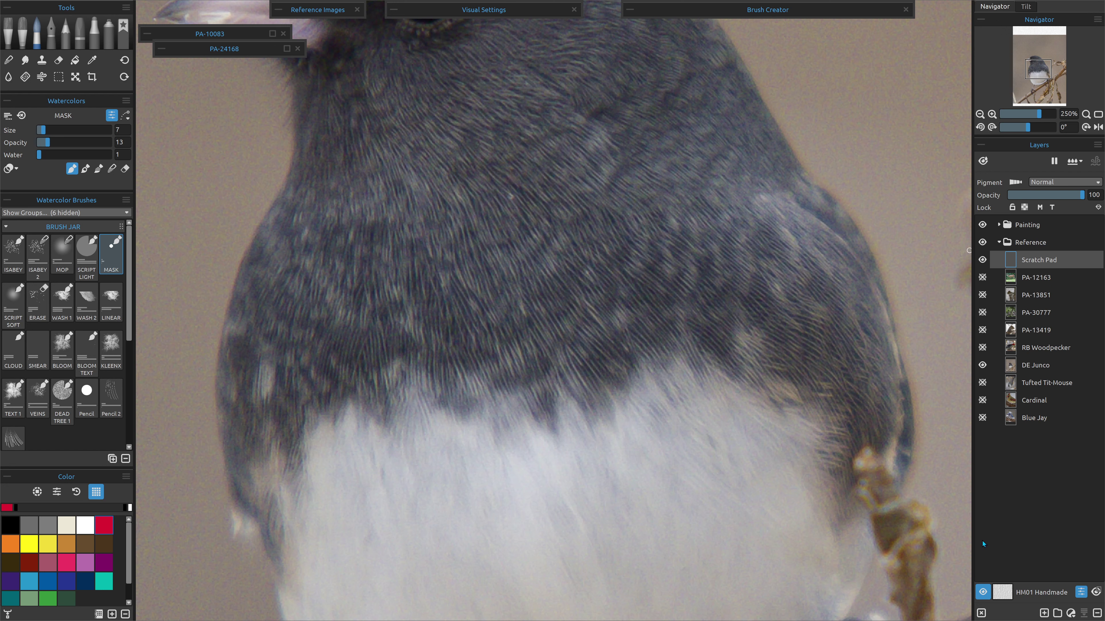
Switch the reference to the RB Woodpecker and mark splayed barbs in red on two white bars of its upper back.
{"action": "left_click", "coordinate": [982, 367]}
{"action": "left_click", "coordinate": [983, 348]}
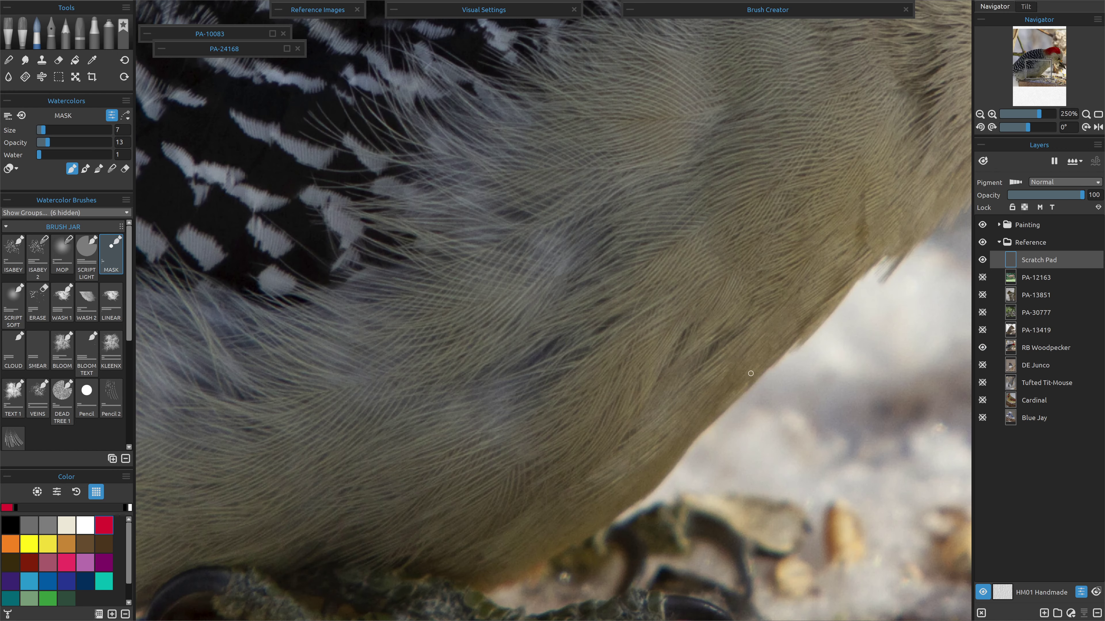
{"action": "scroll", "coordinate": [619, 320], "scroll_direction": "down", "scroll_amount": 3}
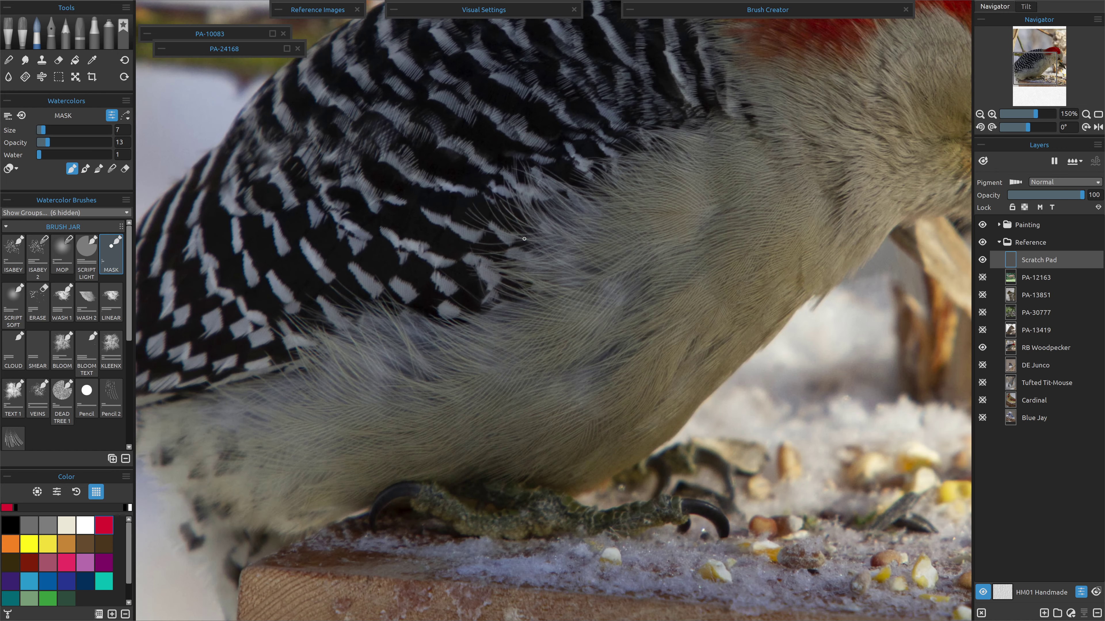
{"action": "left_click_drag", "start_coordinate": [592, 173], "coordinate": [498, 336]}
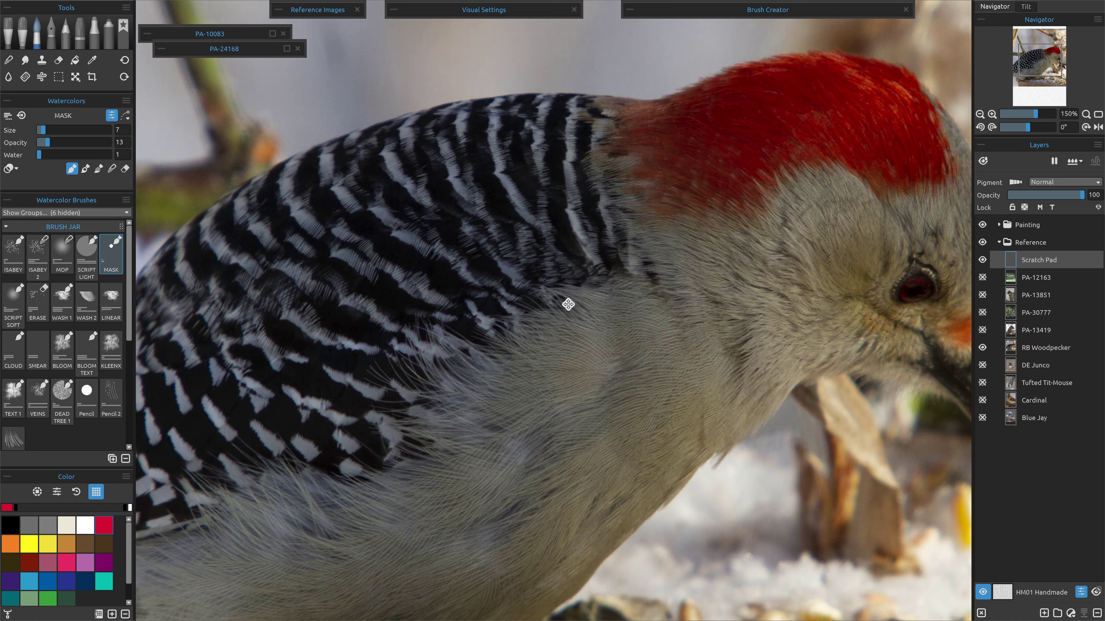
{"action": "scroll", "coordinate": [464, 286], "scroll_direction": "up", "scroll_amount": 3}
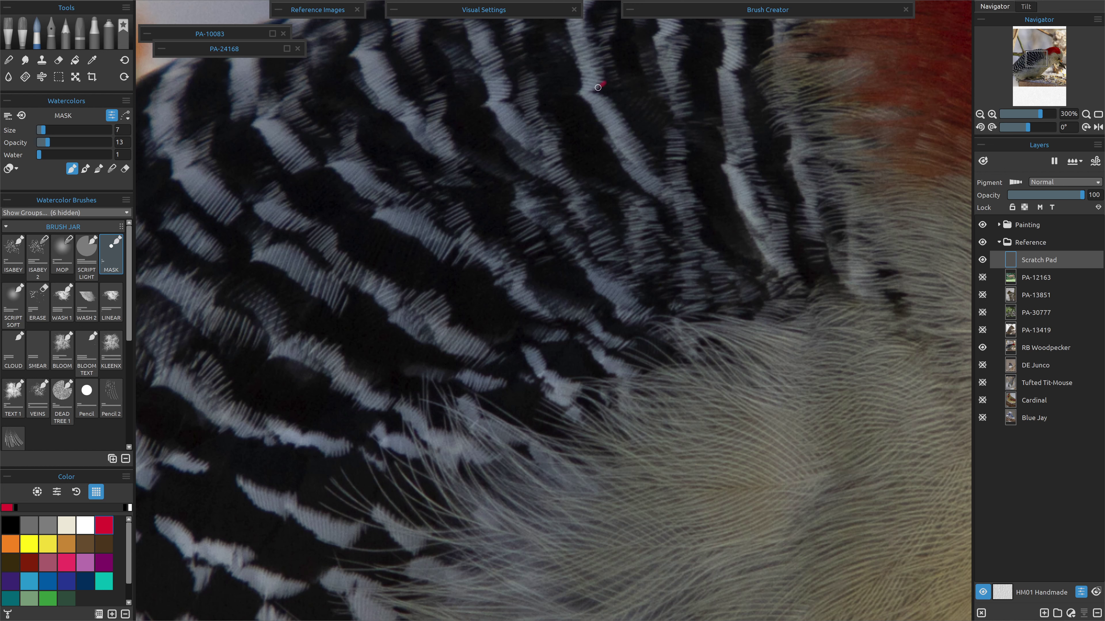
{"action": "mouse_move", "coordinate": [579, 92]}
{"action": "left_mouse_down"}
{"action": "mouse_move", "coordinate": [607, 83]}
{"action": "mouse_move", "coordinate": [576, 92]}
{"action": "mouse_move", "coordinate": [625, 97]}
{"action": "mouse_move", "coordinate": [590, 93]}
{"action": "mouse_move", "coordinate": [620, 74]}
{"action": "mouse_move", "coordinate": [603, 87]}
{"action": "mouse_move", "coordinate": [639, 105]}
{"action": "left_mouse_up"}
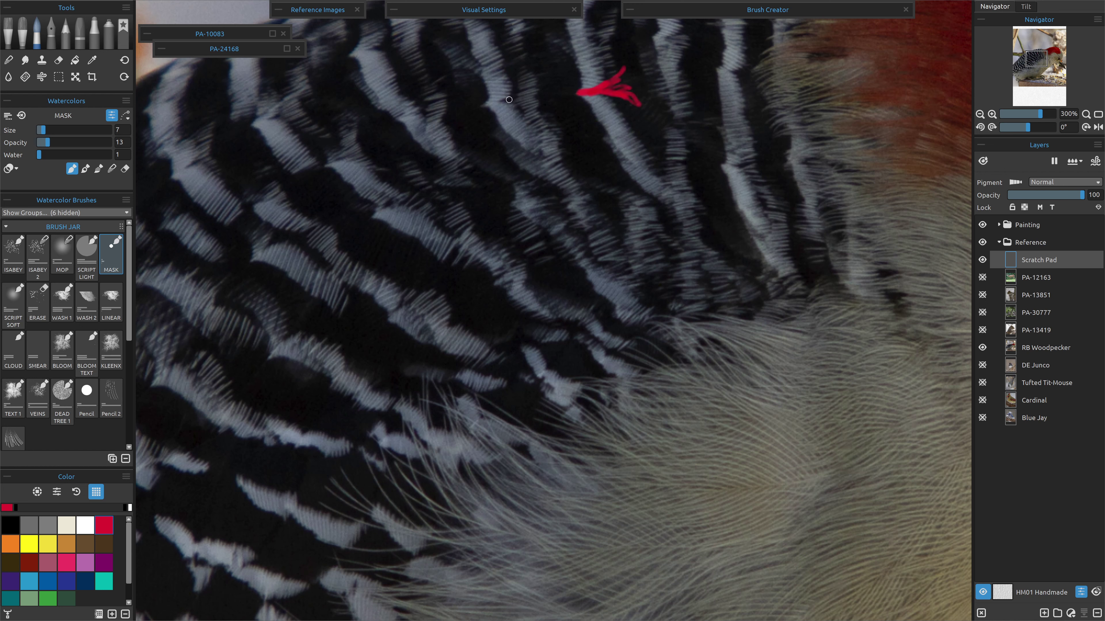
{"action": "mouse_move", "coordinate": [493, 99]}
{"action": "left_mouse_down"}
{"action": "mouse_move", "coordinate": [528, 93]}
{"action": "mouse_move", "coordinate": [532, 70]}
{"action": "mouse_move", "coordinate": [533, 93]}
{"action": "left_mouse_up"}
Examine the woodpecker's black-and-white wing feathers from the back down to the wing's lower edge.
{"action": "mouse_move", "coordinate": [361, 390]}
{"action": "left_mouse_down"}
{"action": "mouse_move", "coordinate": [661, 360]}
{"action": "mouse_move", "coordinate": [637, 360]}
{"action": "left_mouse_up"}
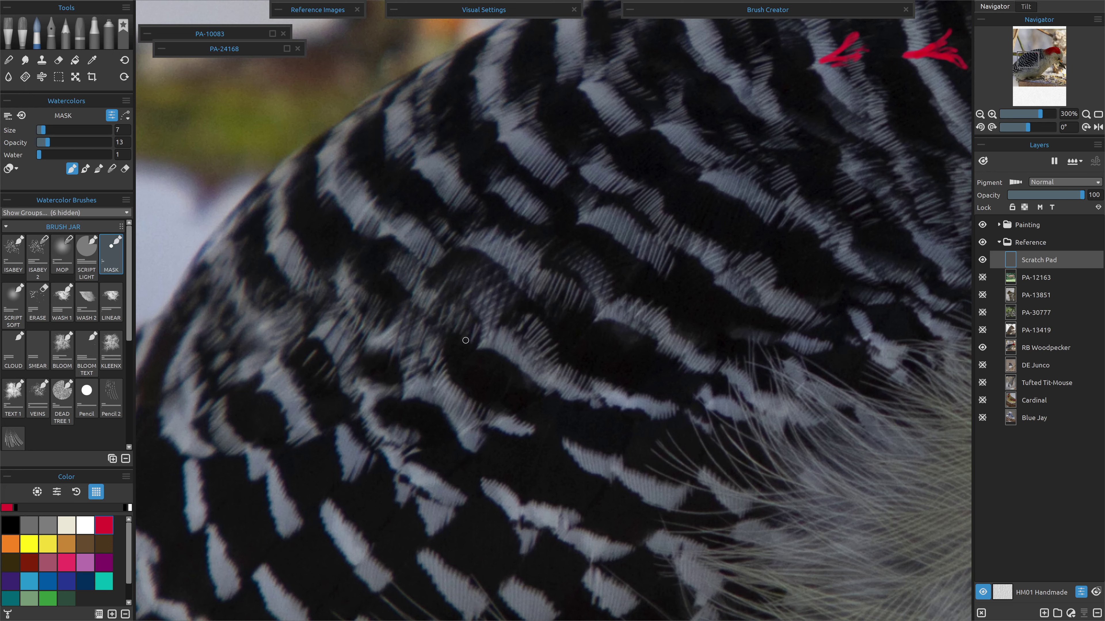
{"action": "left_click_drag", "start_coordinate": [519, 452], "coordinate": [582, 163]}
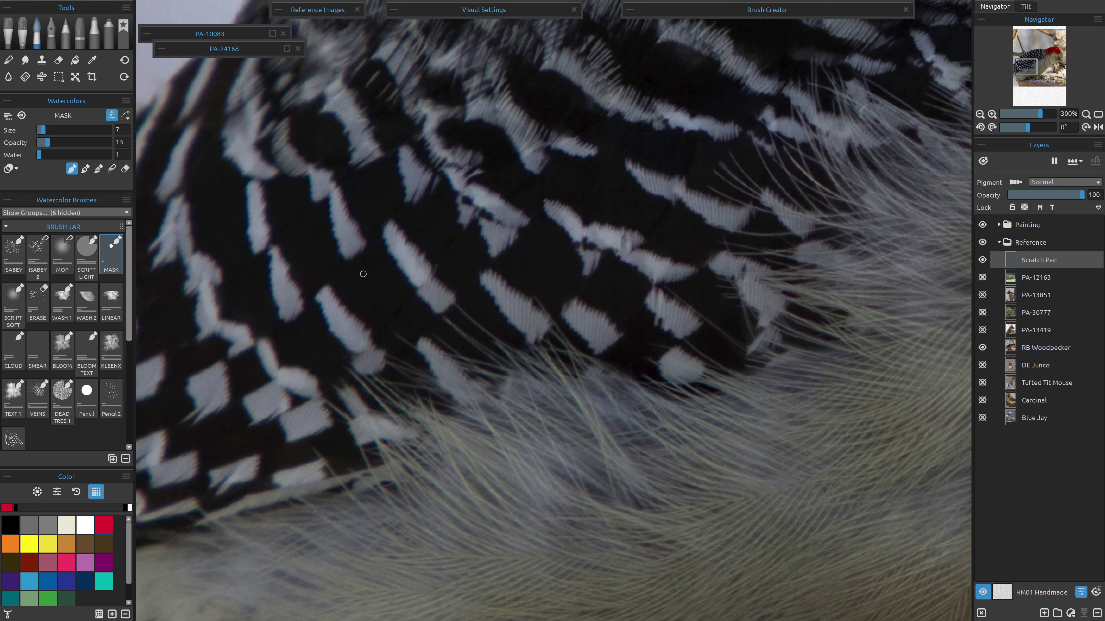
{"action": "mouse_move", "coordinate": [302, 415]}
{"action": "left_mouse_down"}
{"action": "mouse_move", "coordinate": [493, 365]}
{"action": "mouse_move", "coordinate": [421, 372]}
{"action": "left_mouse_up"}
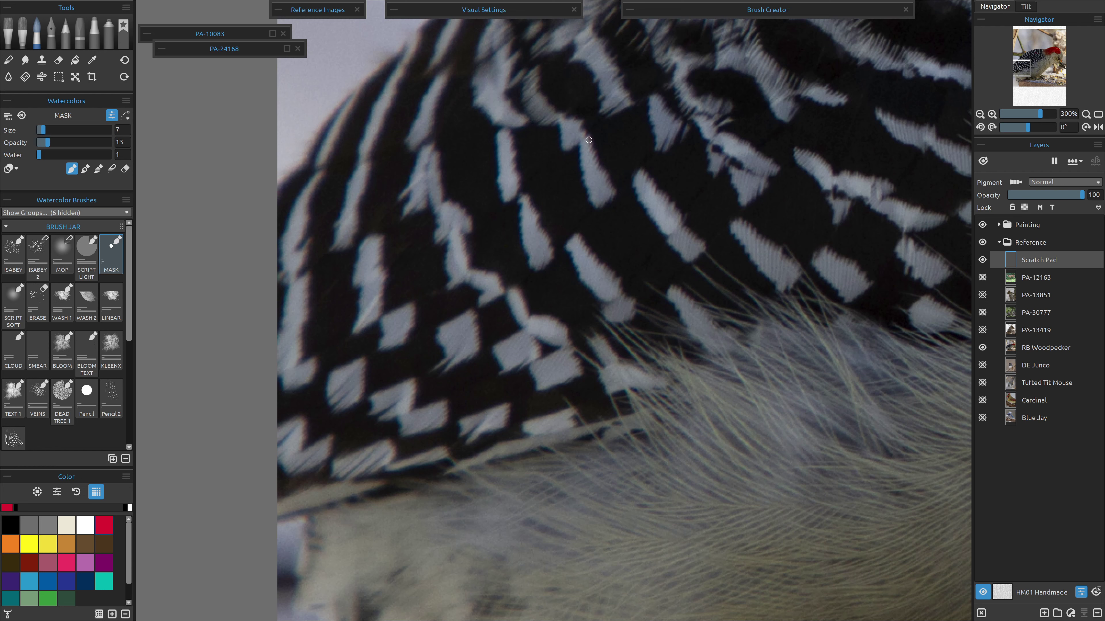
Outline two neighbouring feathers in red on the woodpecker's black-and-white wing and add zigzag barb marks inside the first one.
{"action": "mouse_move", "coordinate": [625, 104]}
{"action": "left_mouse_down"}
{"action": "mouse_move", "coordinate": [578, 136]}
{"action": "mouse_move", "coordinate": [577, 171]}
{"action": "mouse_move", "coordinate": [588, 210]}
{"action": "mouse_move", "coordinate": [638, 183]}
{"action": "left_mouse_up"}
{"action": "mouse_move", "coordinate": [671, 144]}
{"action": "left_mouse_down"}
{"action": "mouse_move", "coordinate": [631, 184]}
{"action": "mouse_move", "coordinate": [646, 222]}
{"action": "mouse_move", "coordinate": [670, 230]}
{"action": "mouse_move", "coordinate": [698, 204]}
{"action": "left_mouse_up"}
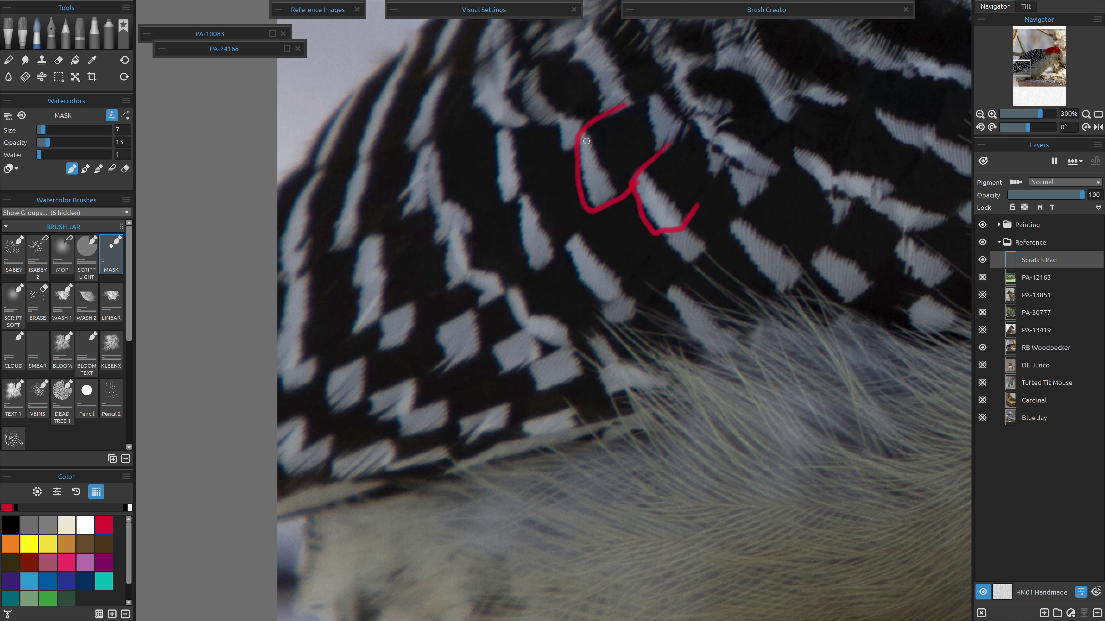
{"action": "mouse_move", "coordinate": [623, 110]}
{"action": "left_mouse_down"}
{"action": "mouse_move", "coordinate": [615, 182]}
{"action": "mouse_move", "coordinate": [568, 142]}
{"action": "mouse_move", "coordinate": [587, 136]}
{"action": "mouse_move", "coordinate": [589, 196]}
{"action": "left_mouse_up"}
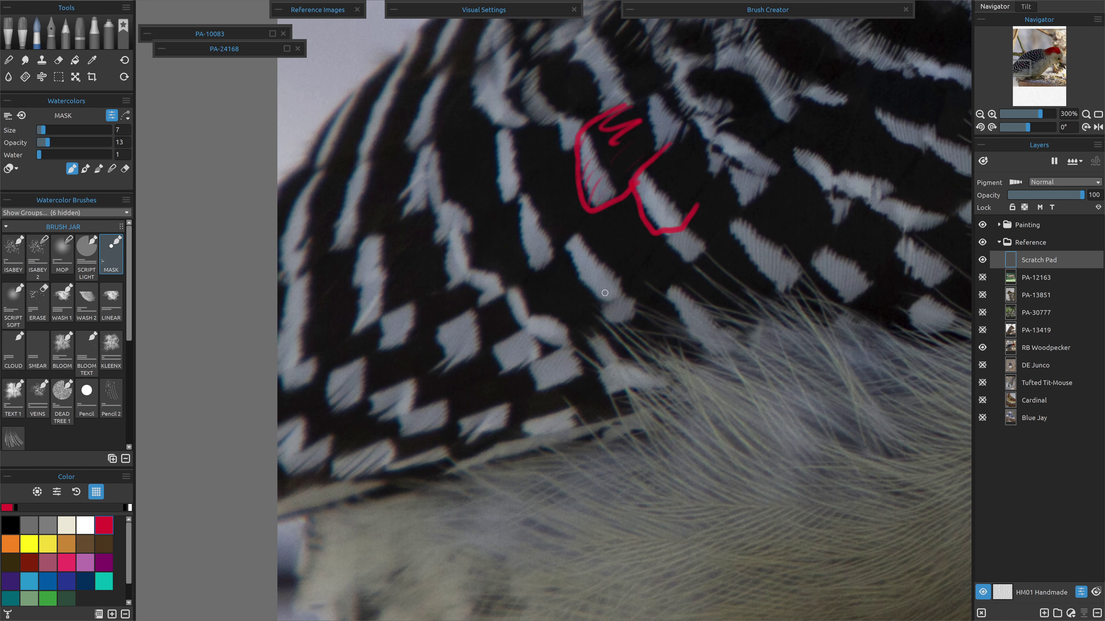
Trace a long feather along the woodpecker's lower wing with two parallel red lines and add short barb strokes across its white patches.
{"action": "mouse_move", "coordinate": [520, 324]}
{"action": "left_mouse_down"}
{"action": "mouse_move", "coordinate": [449, 371]}
{"action": "mouse_move", "coordinate": [285, 429]}
{"action": "left_mouse_up"}
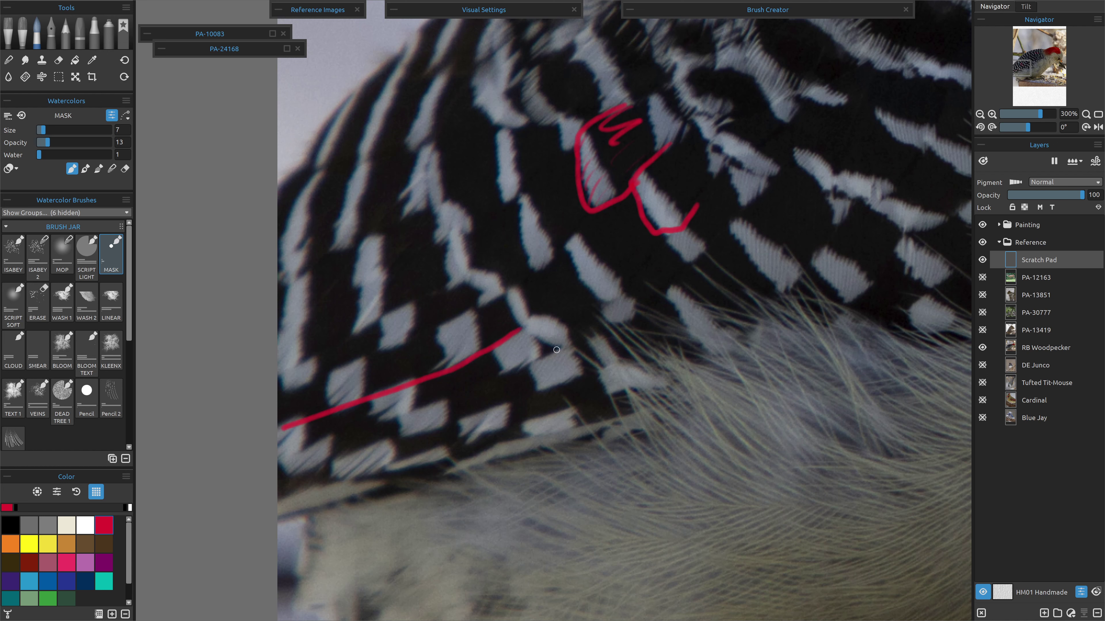
{"action": "mouse_move", "coordinate": [559, 345]}
{"action": "left_mouse_down"}
{"action": "mouse_move", "coordinate": [479, 391]}
{"action": "mouse_move", "coordinate": [302, 450]}
{"action": "left_mouse_up"}
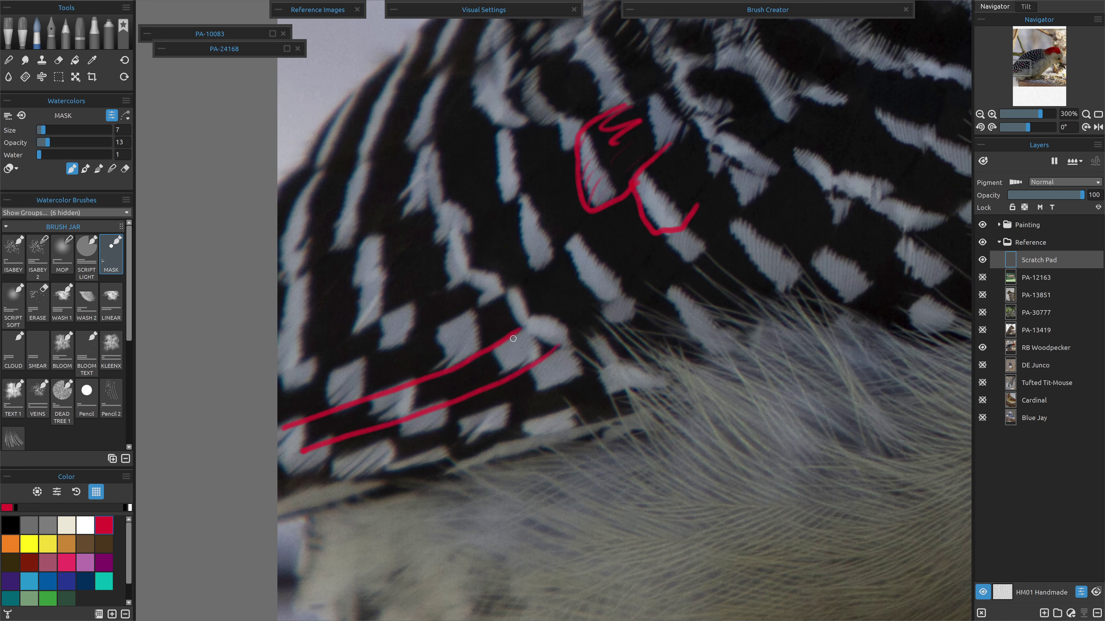
{"action": "left_click_drag", "start_coordinate": [494, 351], "coordinate": [499, 380]}
{"action": "left_click_drag", "start_coordinate": [528, 328], "coordinate": [532, 364]}
{"action": "mouse_move", "coordinate": [415, 377]}
{"action": "left_mouse_down"}
{"action": "mouse_move", "coordinate": [371, 401]}
{"action": "mouse_move", "coordinate": [356, 424]}
{"action": "mouse_move", "coordinate": [305, 420]}
{"action": "mouse_move", "coordinate": [297, 453]}
{"action": "left_mouse_up"}
Draw one feather in red on the woodpecker's pale breast, with a near-horizontal shaft and barbs fanning out above and below.
{"action": "key", "text": "ctrl+0"}
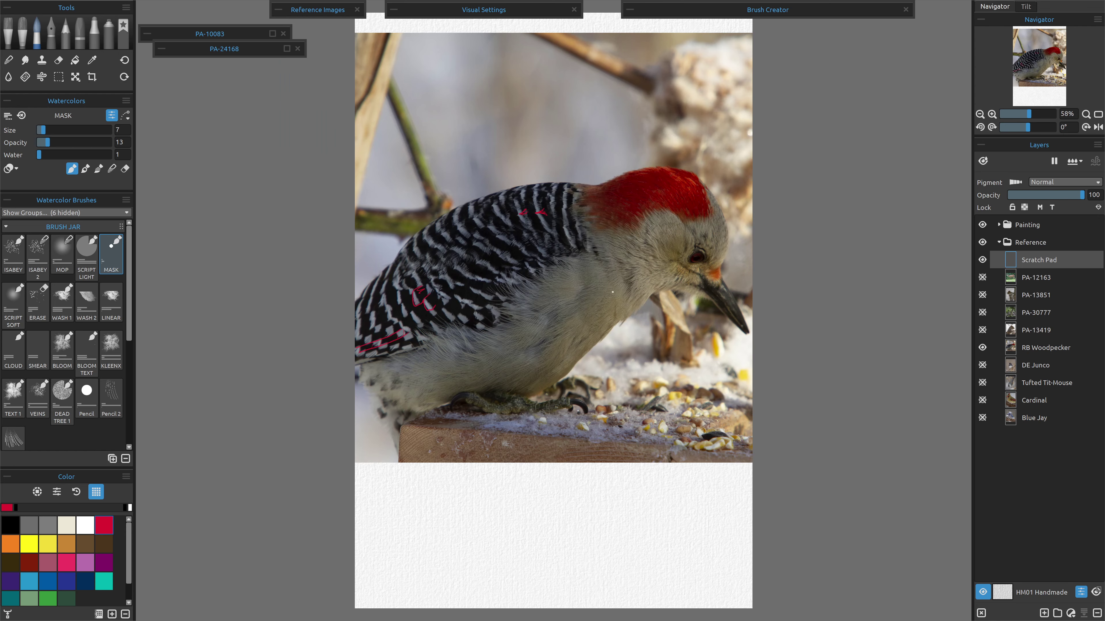
{"action": "scroll", "coordinate": [571, 317], "scroll_direction": "up", "scroll_amount": 6}
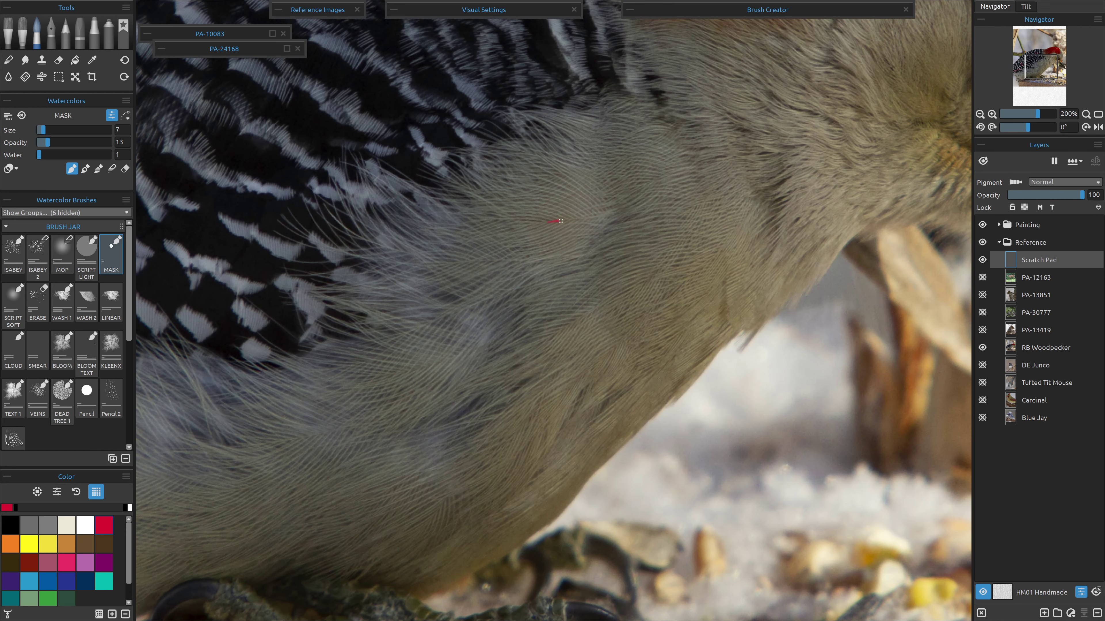
{"action": "mouse_move", "coordinate": [549, 222]}
{"action": "left_mouse_down"}
{"action": "mouse_move", "coordinate": [618, 218]}
{"action": "mouse_move", "coordinate": [509, 204]}
{"action": "mouse_move", "coordinate": [570, 214]}
{"action": "left_mouse_up"}
{"action": "mouse_move", "coordinate": [517, 184]}
{"action": "left_mouse_down"}
{"action": "mouse_move", "coordinate": [576, 212]}
{"action": "mouse_move", "coordinate": [592, 205]}
{"action": "mouse_move", "coordinate": [473, 242]}
{"action": "left_mouse_up"}
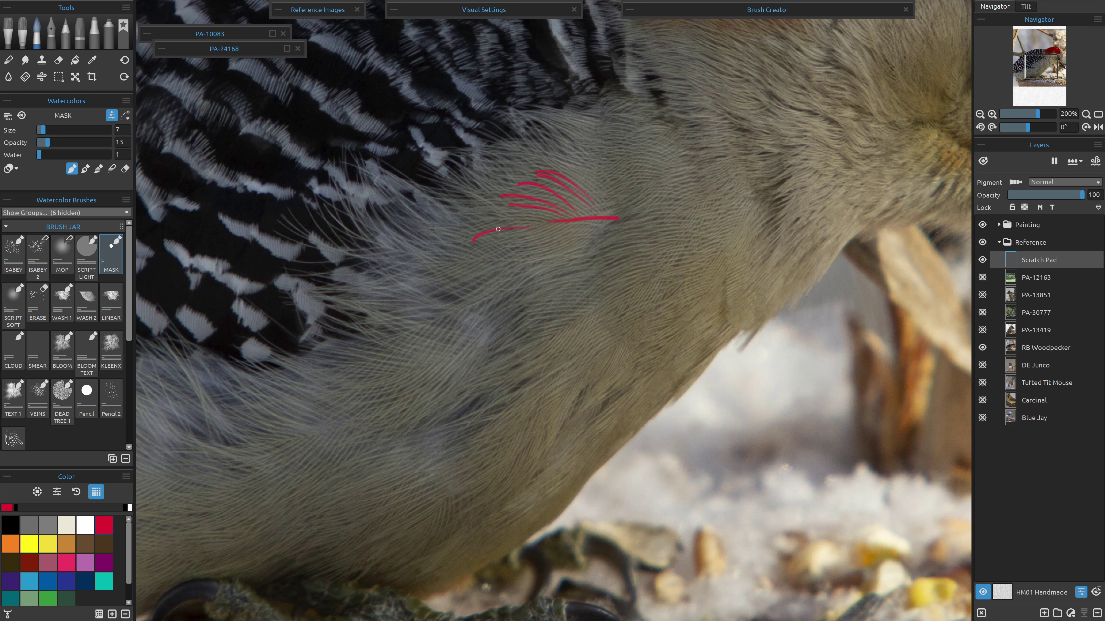
{"action": "mouse_move", "coordinate": [558, 227]}
{"action": "left_mouse_down"}
{"action": "mouse_move", "coordinate": [489, 257]}
{"action": "mouse_move", "coordinate": [539, 262]}
{"action": "left_mouse_up"}
{"action": "left_click_drag", "start_coordinate": [594, 225], "coordinate": [561, 264]}
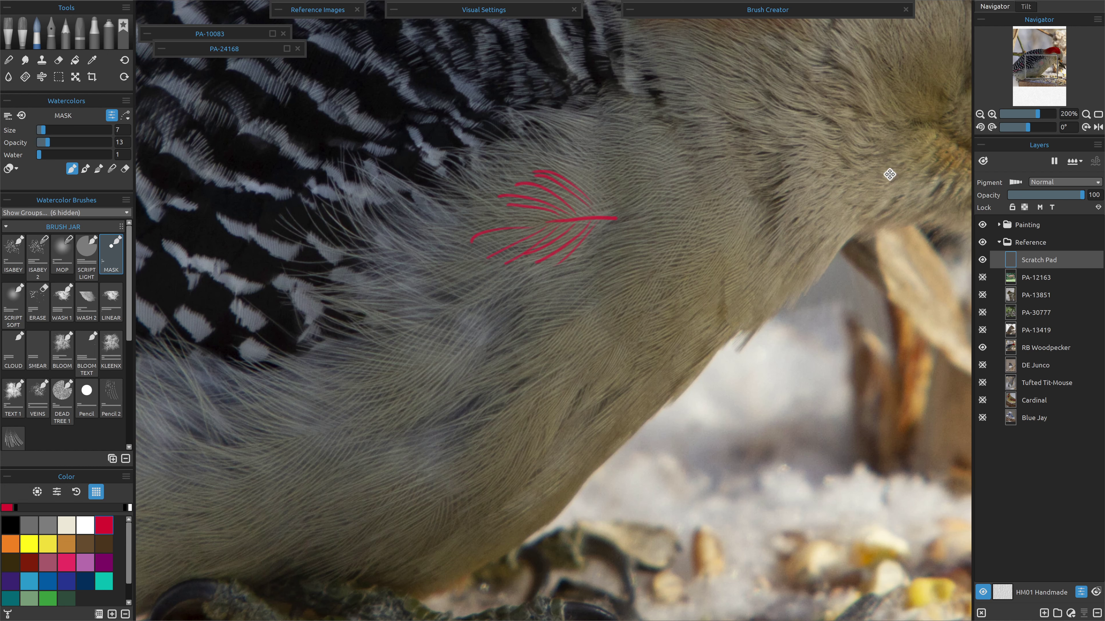
Circle one tiny feather in red just above the woodpecker's eye.
{"action": "left_click_drag", "start_coordinate": [890, 173], "coordinate": [654, 321]}
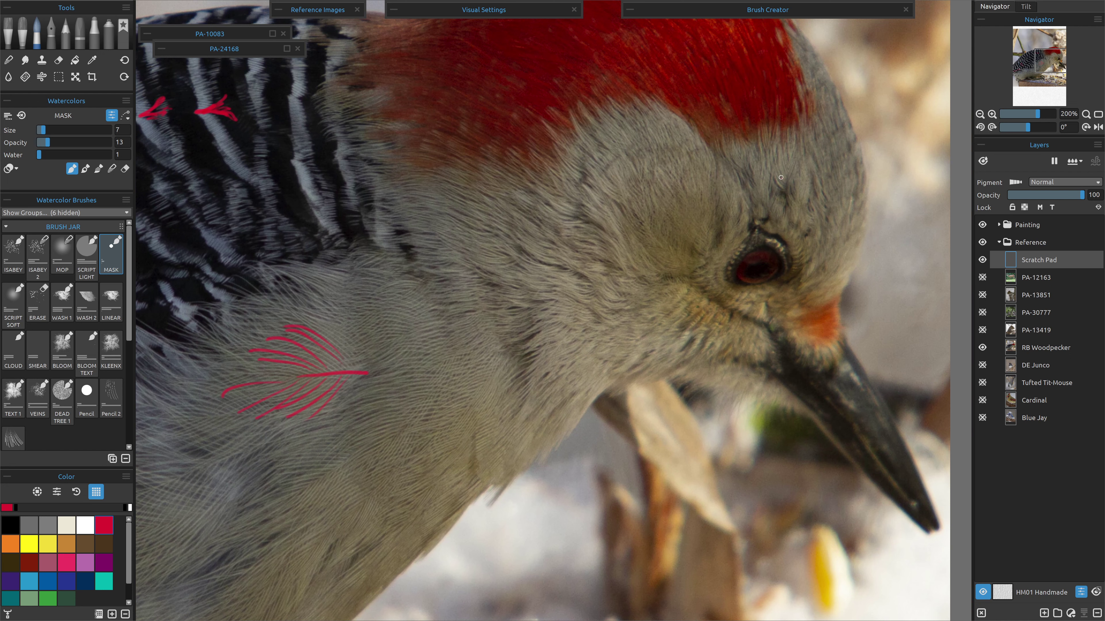
{"action": "left_click_drag", "start_coordinate": [781, 178], "coordinate": [794, 196]}
{"action": "key", "text": "ctrl+0"}
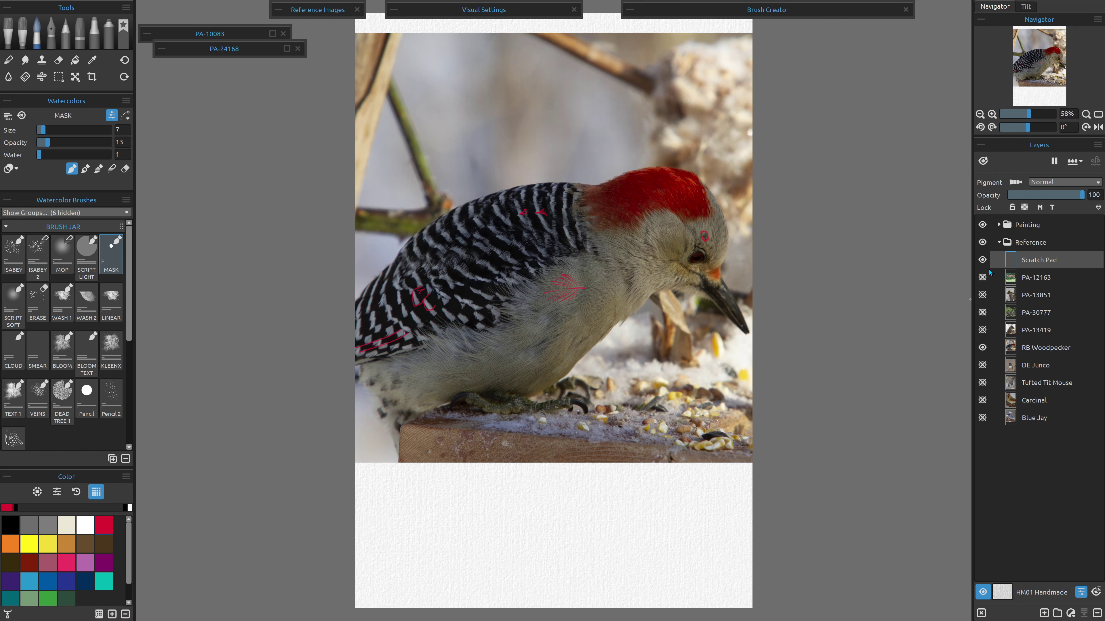
Clear the Scratch Pad and switch the reference from the RB Woodpecker to PA-13419.
{"action": "left_click", "coordinate": [981, 348]}
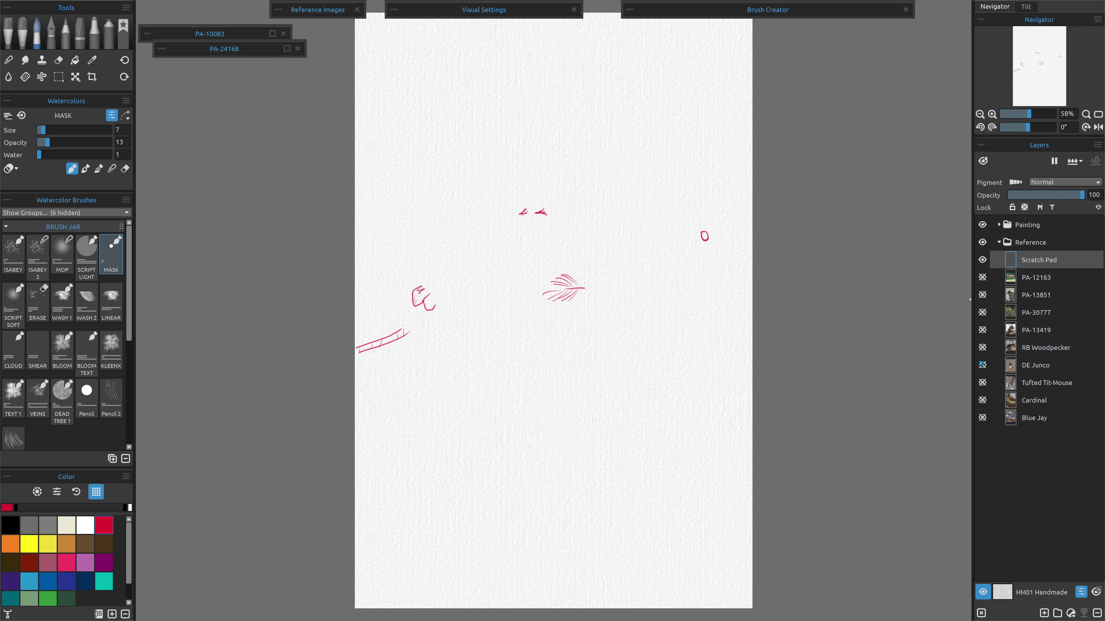
{"action": "left_click", "coordinate": [982, 613]}
{"action": "left_click", "coordinate": [982, 330]}
Mark the fur direction with short red strokes inside the squirrel's ear and just behind it.
{"action": "scroll", "coordinate": [650, 319], "scroll_direction": "up", "scroll_amount": 5}
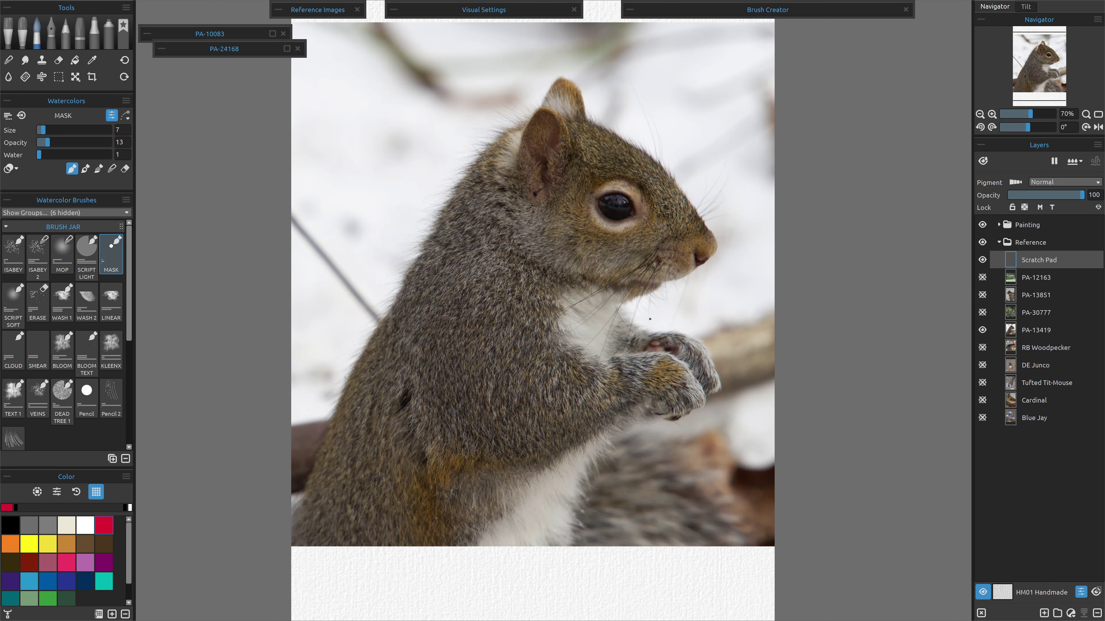
{"action": "scroll", "coordinate": [328, 395], "scroll_direction": "up", "scroll_amount": 3}
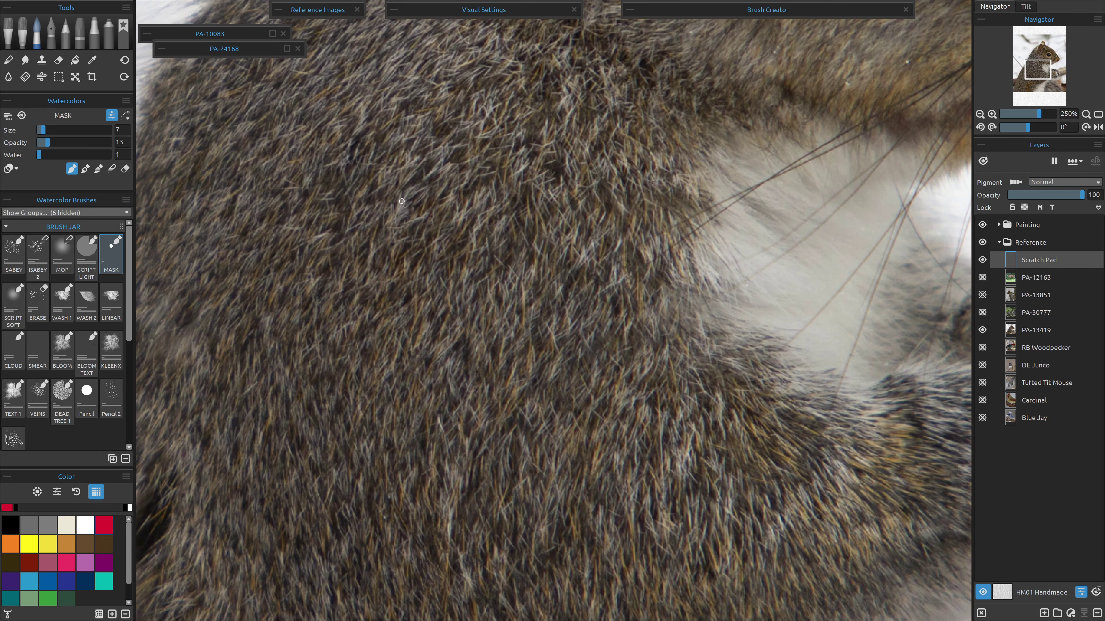
{"action": "left_click_drag", "start_coordinate": [419, 205], "coordinate": [430, 424]}
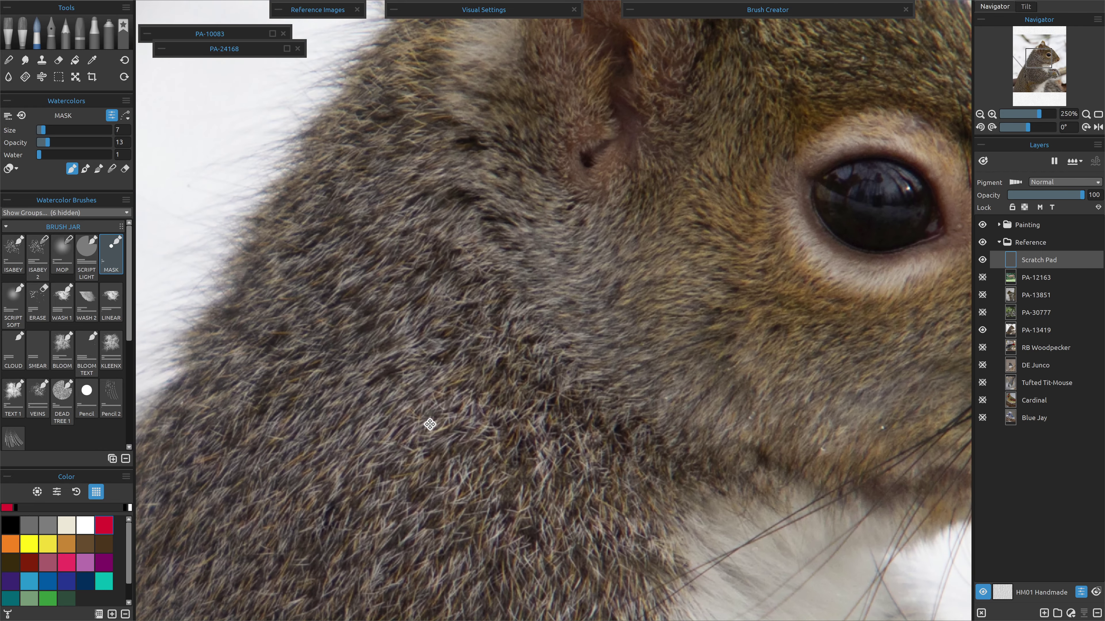
{"action": "mouse_move", "coordinate": [458, 353]}
{"action": "left_mouse_down"}
{"action": "mouse_move", "coordinate": [409, 473]}
{"action": "mouse_move", "coordinate": [378, 411]}
{"action": "left_mouse_up"}
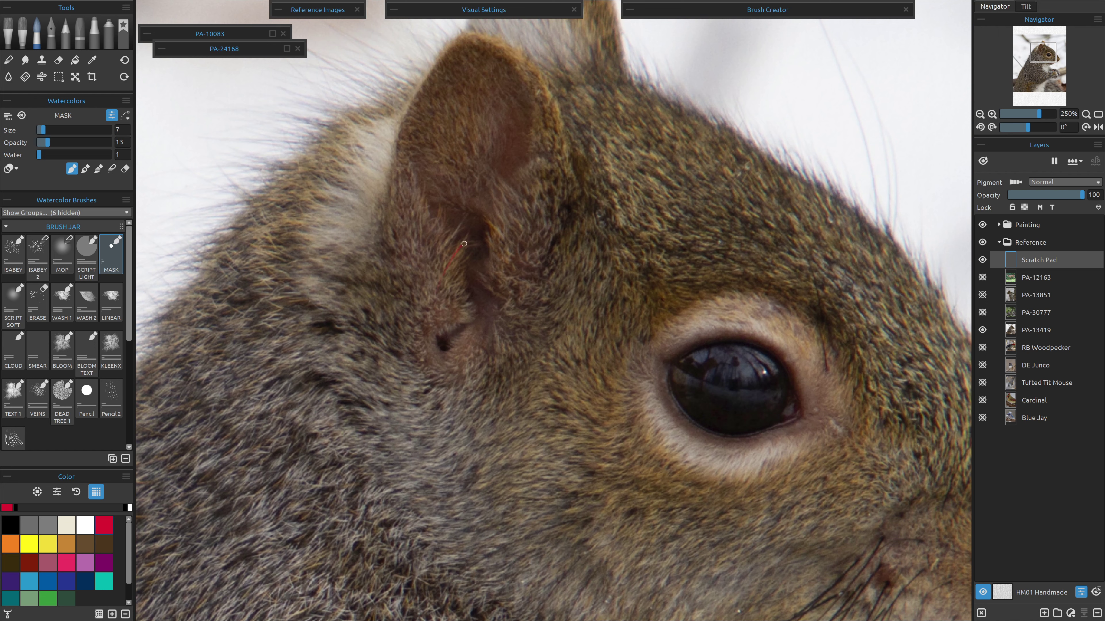
{"action": "left_click_drag", "start_coordinate": [464, 244], "coordinate": [448, 252]}
{"action": "mouse_move", "coordinate": [363, 235]}
{"action": "left_mouse_down"}
{"action": "mouse_move", "coordinate": [401, 300]}
{"action": "mouse_move", "coordinate": [341, 246]}
{"action": "mouse_move", "coordinate": [405, 156]}
{"action": "left_mouse_up"}
Mark the fur direction around the squirrel's eye with curved red strokes behind, below and above it.
{"action": "mouse_move", "coordinate": [626, 365]}
{"action": "left_mouse_down"}
{"action": "mouse_move", "coordinate": [576, 327]}
{"action": "mouse_move", "coordinate": [581, 292]}
{"action": "mouse_move", "coordinate": [611, 348]}
{"action": "left_mouse_up"}
{"action": "mouse_move", "coordinate": [605, 391]}
{"action": "left_mouse_down"}
{"action": "mouse_move", "coordinate": [578, 358]}
{"action": "mouse_move", "coordinate": [567, 377]}
{"action": "left_mouse_up"}
{"action": "mouse_move", "coordinate": [598, 429]}
{"action": "left_mouse_down"}
{"action": "mouse_move", "coordinate": [584, 439]}
{"action": "mouse_move", "coordinate": [670, 439]}
{"action": "mouse_move", "coordinate": [619, 479]}
{"action": "left_mouse_up"}
{"action": "left_click_drag", "start_coordinate": [740, 522], "coordinate": [594, 525]}
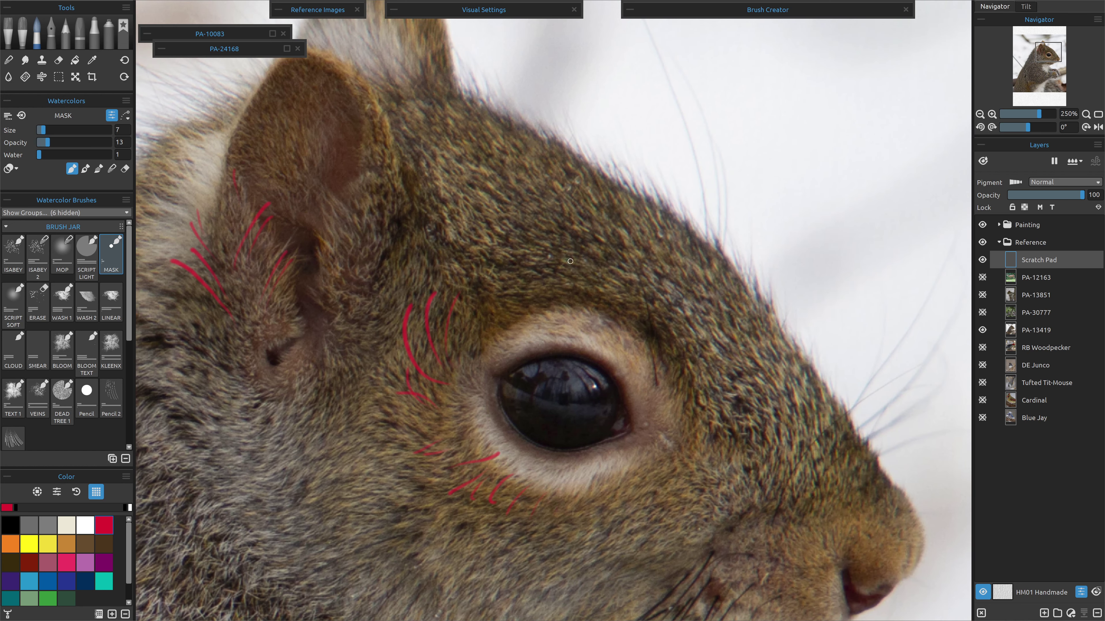
{"action": "left_click_drag", "start_coordinate": [657, 384], "coordinate": [657, 384]}
{"action": "left_click_drag", "start_coordinate": [630, 312], "coordinate": [649, 357]}
{"action": "mouse_move", "coordinate": [717, 346]}
{"action": "left_mouse_down"}
{"action": "mouse_move", "coordinate": [695, 328]}
{"action": "mouse_move", "coordinate": [708, 337]}
{"action": "mouse_move", "coordinate": [691, 306]}
{"action": "mouse_move", "coordinate": [676, 315]}
{"action": "mouse_move", "coordinate": [622, 290]}
{"action": "left_mouse_up"}
Examine the squirrel's fur length and direction from the cheek and neck down the back to the orange flank.
{"action": "mouse_move", "coordinate": [764, 531]}
{"action": "left_mouse_down"}
{"action": "mouse_move", "coordinate": [740, 459]}
{"action": "mouse_move", "coordinate": [774, 227]}
{"action": "left_mouse_up"}
{"action": "mouse_move", "coordinate": [501, 458]}
{"action": "left_mouse_down"}
{"action": "mouse_move", "coordinate": [712, 439]}
{"action": "mouse_move", "coordinate": [762, 446]}
{"action": "left_mouse_up"}
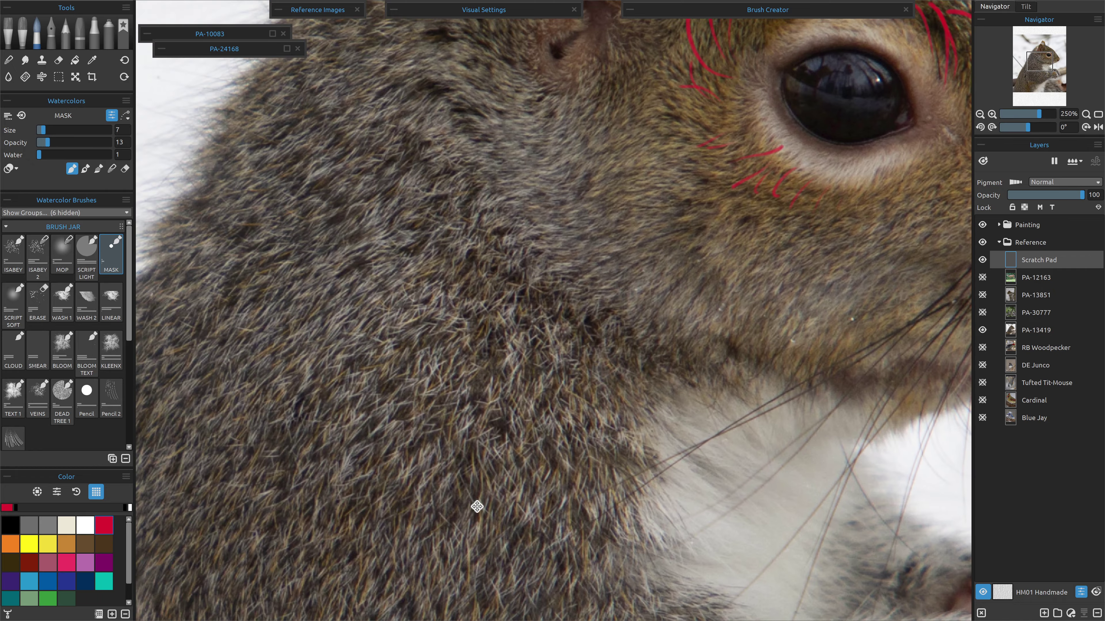
{"action": "left_click_drag", "start_coordinate": [477, 507], "coordinate": [649, 353]}
{"action": "left_click_drag", "start_coordinate": [580, 525], "coordinate": [575, 444]}
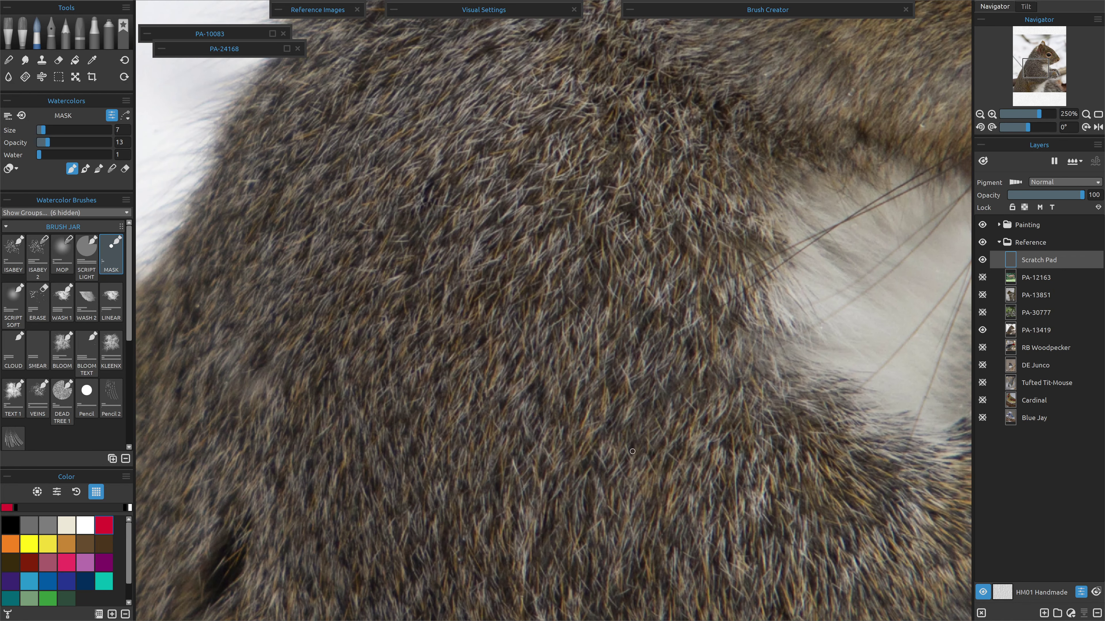
{"action": "left_click_drag", "start_coordinate": [281, 483], "coordinate": [653, 360]}
{"action": "left_click_drag", "start_coordinate": [431, 528], "coordinate": [496, 415]}
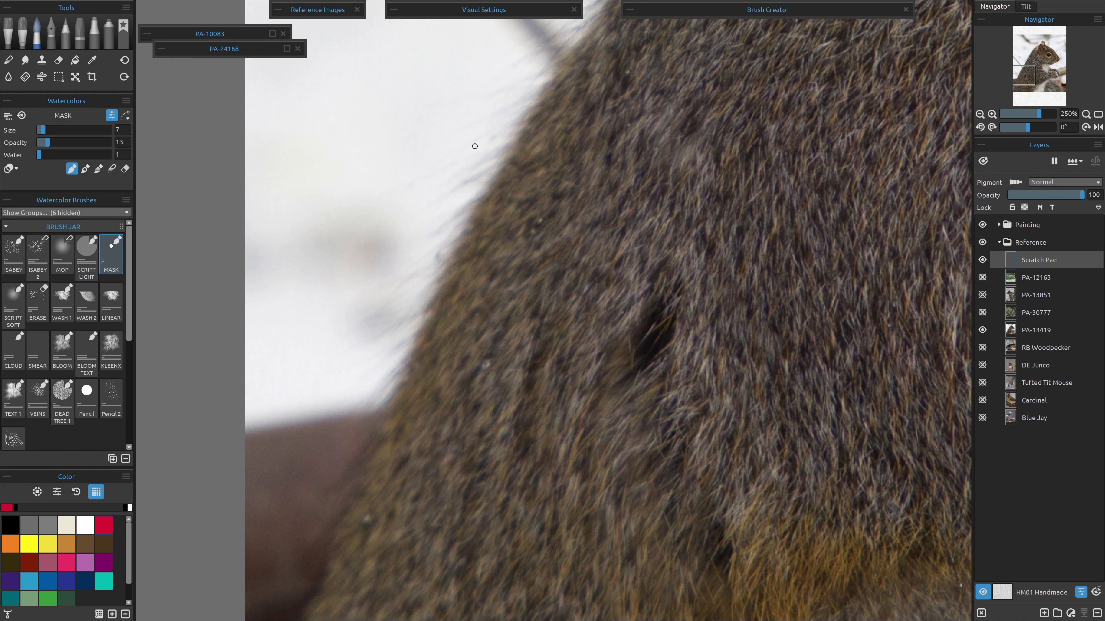
{"action": "mouse_move", "coordinate": [801, 506]}
{"action": "left_mouse_down"}
{"action": "mouse_move", "coordinate": [671, 494]}
{"action": "mouse_move", "coordinate": [683, 360]}
{"action": "left_mouse_up"}
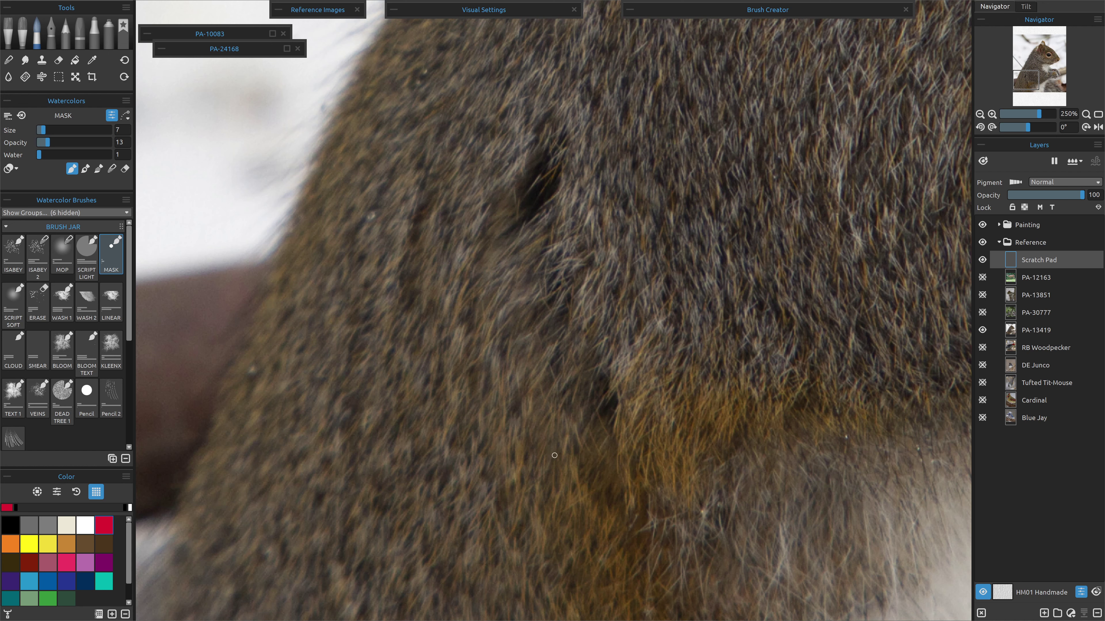
Clear the Scratch Pad and switch the reference from PA-13419 to PA-30777.
{"action": "left_click", "coordinate": [984, 332]}
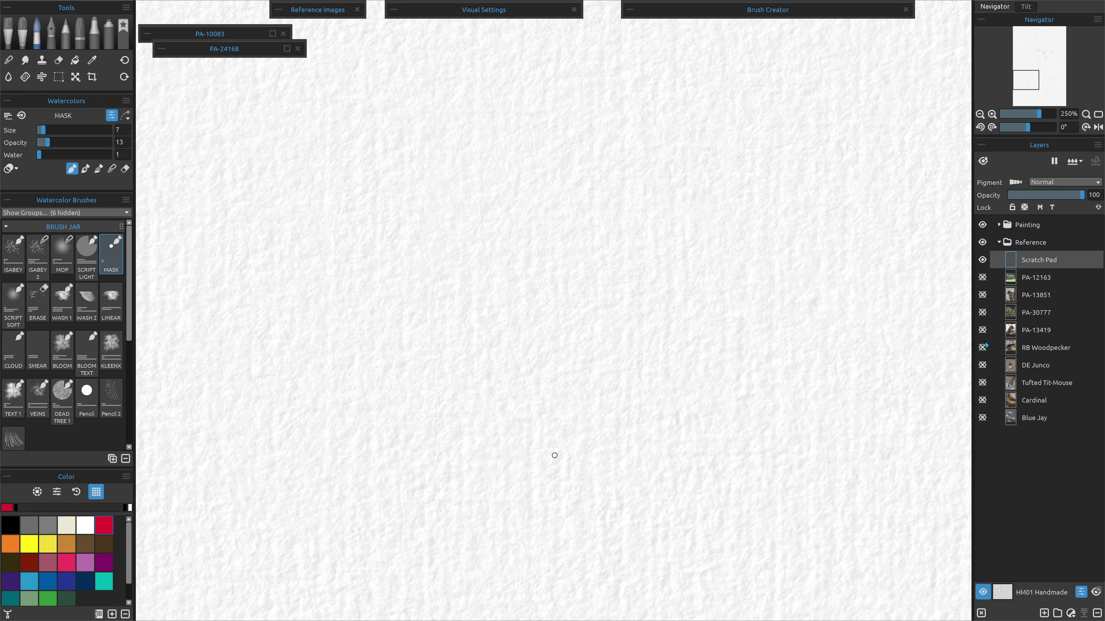
{"action": "key", "text": "ctrl+0"}
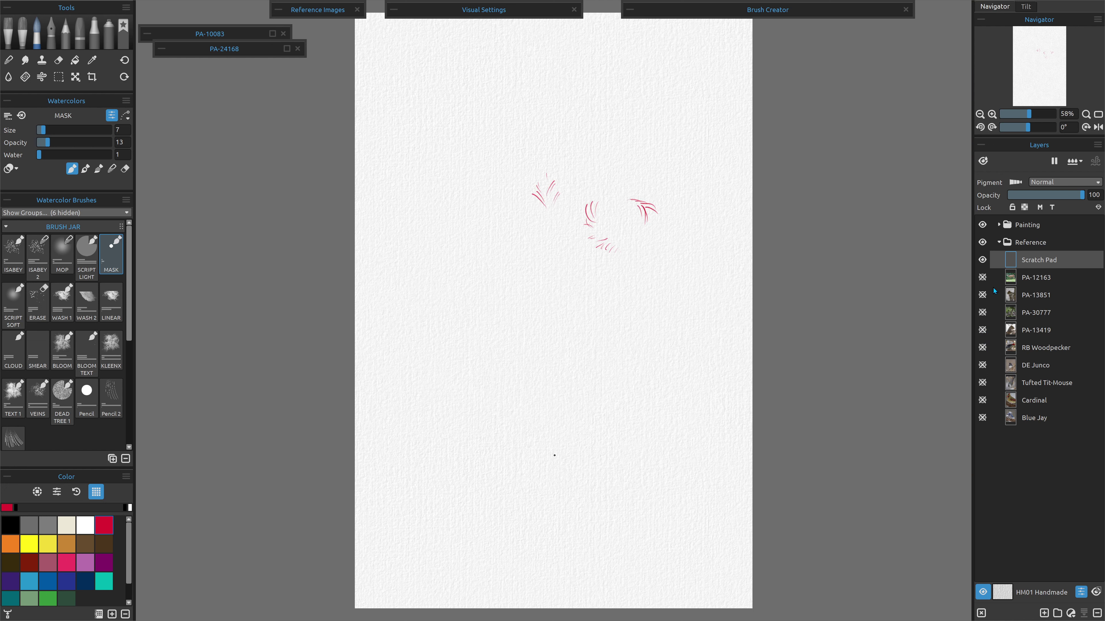
{"action": "key", "text": "Delete"}
{"action": "left_click", "coordinate": [984, 312]}
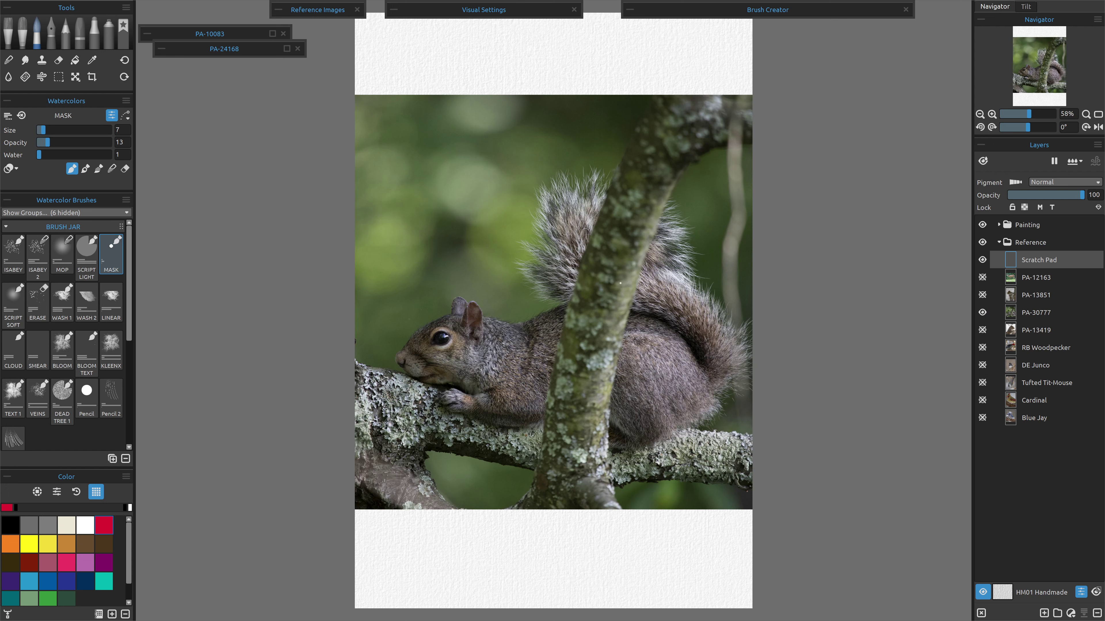
Mark the successive colour bands along the squirrel's tail hairs with a chain of narrow red ovals running to the tip.
{"action": "scroll", "coordinate": [583, 182], "scroll_direction": "up", "scroll_amount": 2}
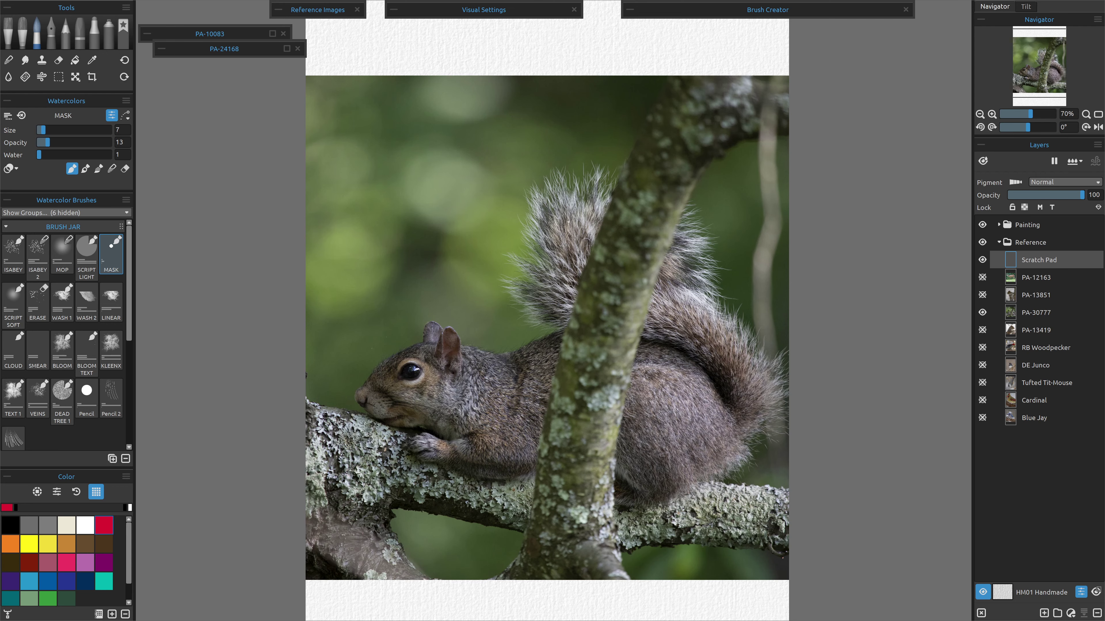
{"action": "scroll", "coordinate": [568, 222], "scroll_direction": "down", "scroll_amount": 1}
{"action": "scroll", "coordinate": [570, 223], "scroll_direction": "up", "scroll_amount": 5}
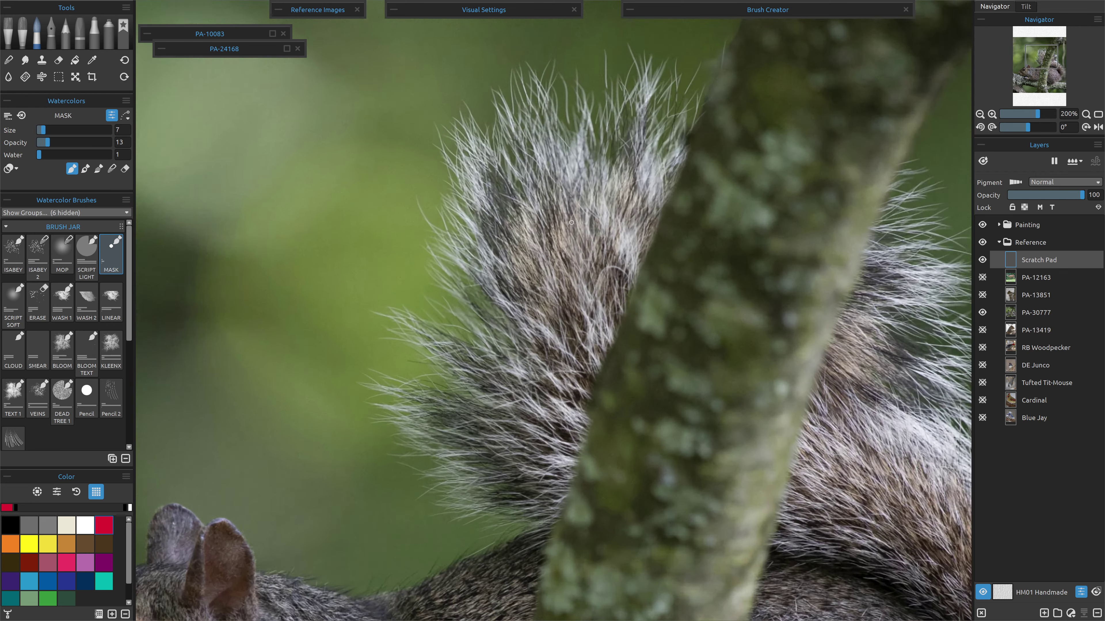
{"action": "scroll", "coordinate": [571, 222], "scroll_direction": "up", "scroll_amount": 1}
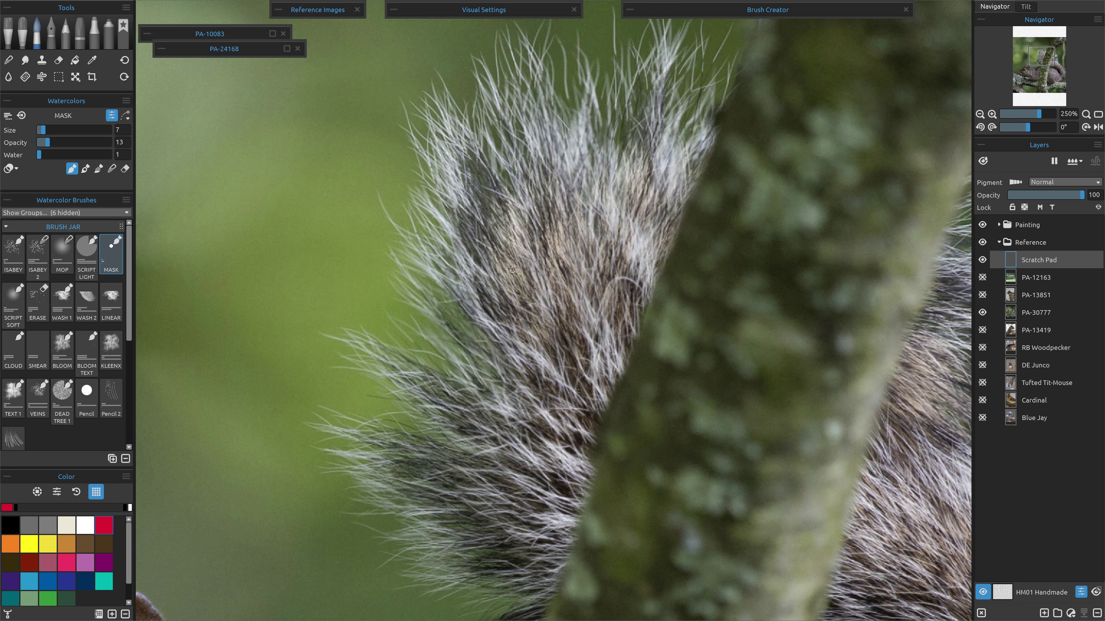
{"action": "mouse_move", "coordinate": [474, 226]}
{"action": "left_mouse_down"}
{"action": "mouse_move", "coordinate": [497, 271]}
{"action": "mouse_move", "coordinate": [463, 217]}
{"action": "mouse_move", "coordinate": [494, 243]}
{"action": "mouse_move", "coordinate": [512, 303]}
{"action": "mouse_move", "coordinate": [528, 288]}
{"action": "mouse_move", "coordinate": [535, 317]}
{"action": "mouse_move", "coordinate": [521, 287]}
{"action": "mouse_move", "coordinate": [464, 235]}
{"action": "mouse_move", "coordinate": [435, 103]}
{"action": "mouse_move", "coordinate": [456, 181]}
{"action": "mouse_move", "coordinate": [440, 96]}
{"action": "left_mouse_up"}
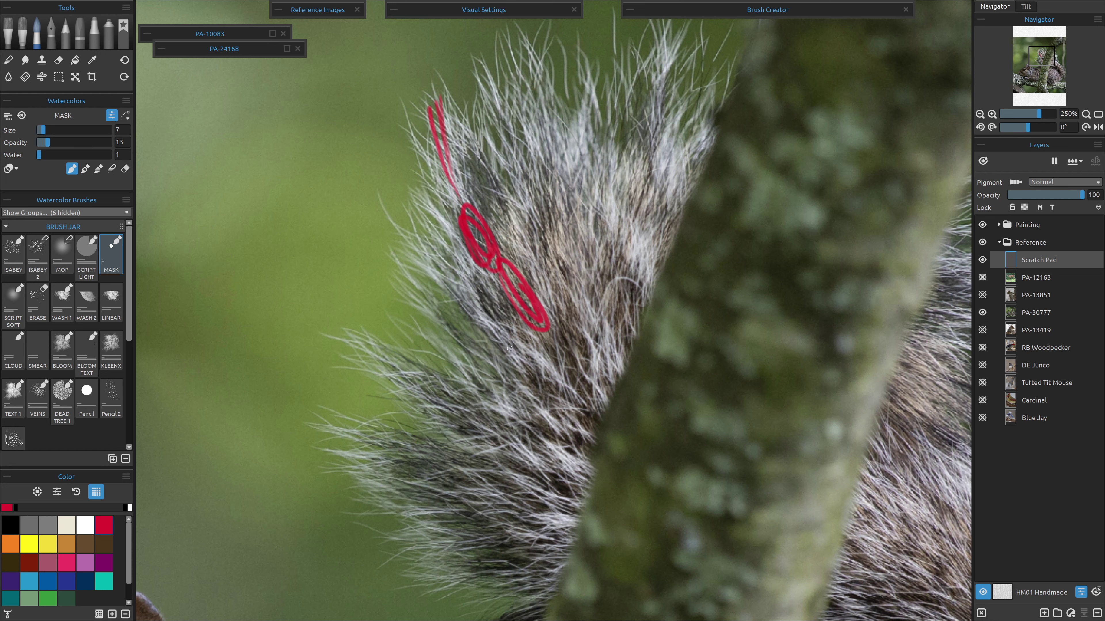
Draw an enlarged curved hair in red beside the tail's outer edge and loop three elongated ovals along it.
{"action": "mouse_move", "coordinate": [468, 372]}
{"action": "left_mouse_down"}
{"action": "mouse_move", "coordinate": [318, 157]}
{"action": "mouse_move", "coordinate": [307, 103]}
{"action": "left_mouse_up"}
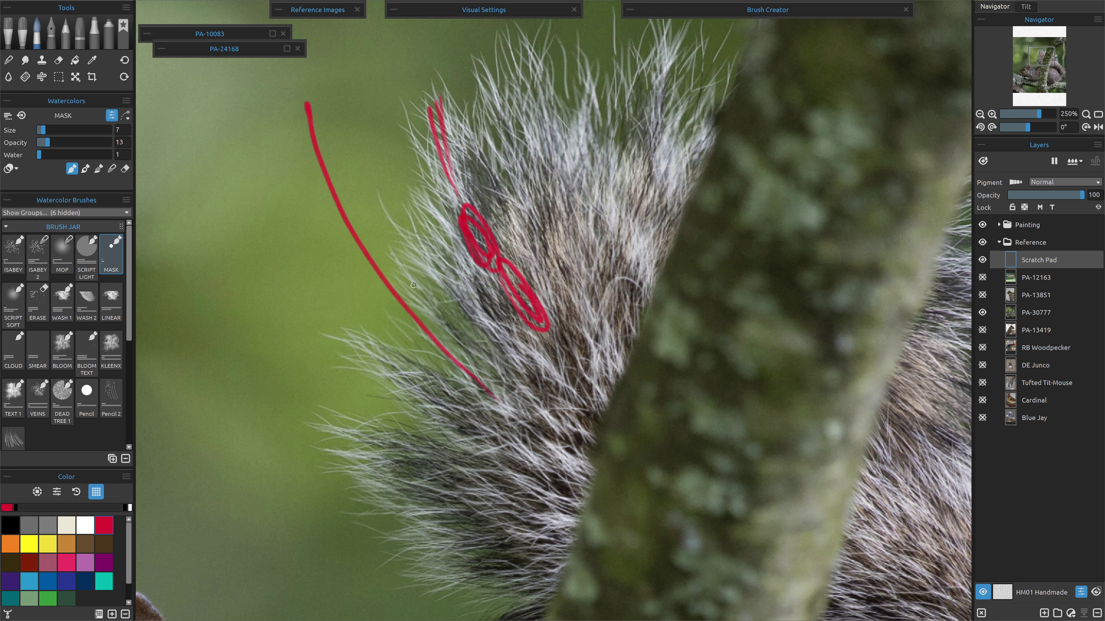
{"action": "mouse_move", "coordinate": [399, 280]}
{"action": "left_mouse_down"}
{"action": "mouse_move", "coordinate": [410, 341]}
{"action": "mouse_move", "coordinate": [478, 342]}
{"action": "mouse_move", "coordinate": [389, 297]}
{"action": "mouse_move", "coordinate": [470, 387]}
{"action": "left_mouse_up"}
{"action": "mouse_move", "coordinate": [387, 254]}
{"action": "left_mouse_down"}
{"action": "mouse_move", "coordinate": [367, 279]}
{"action": "mouse_move", "coordinate": [333, 194]}
{"action": "left_mouse_up"}
{"action": "mouse_move", "coordinate": [296, 84]}
{"action": "left_mouse_down"}
{"action": "mouse_move", "coordinate": [306, 79]}
{"action": "mouse_move", "coordinate": [298, 189]}
{"action": "left_mouse_up"}
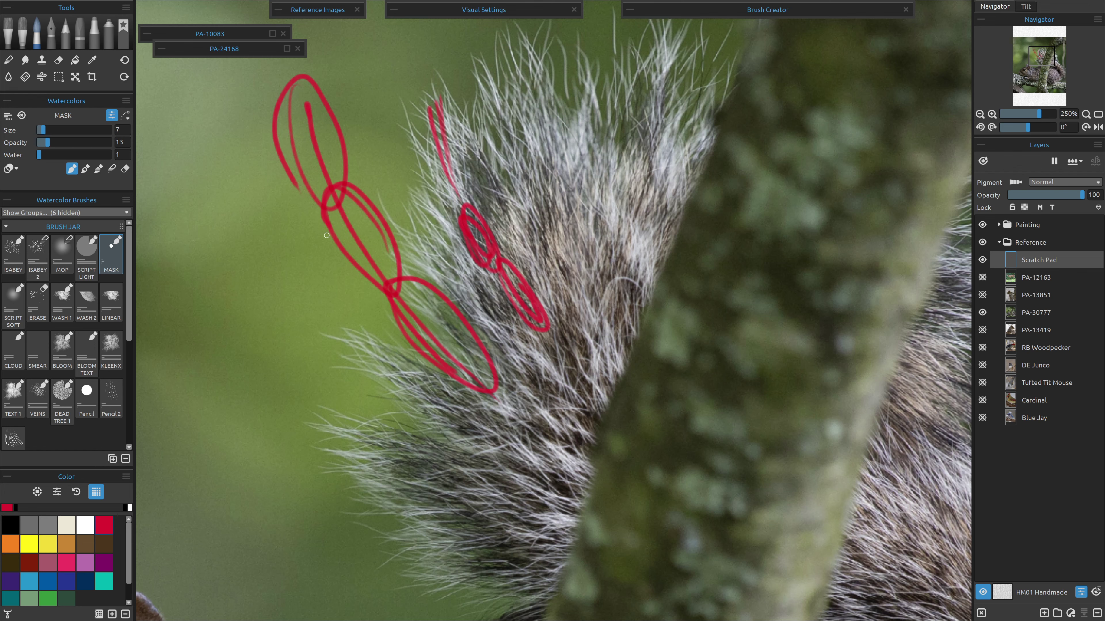
Mark the fur direction with red strokes below the squirrel's ear, down its neck and along the foreleg to the paw.
{"action": "key", "text": "ctrl+0"}
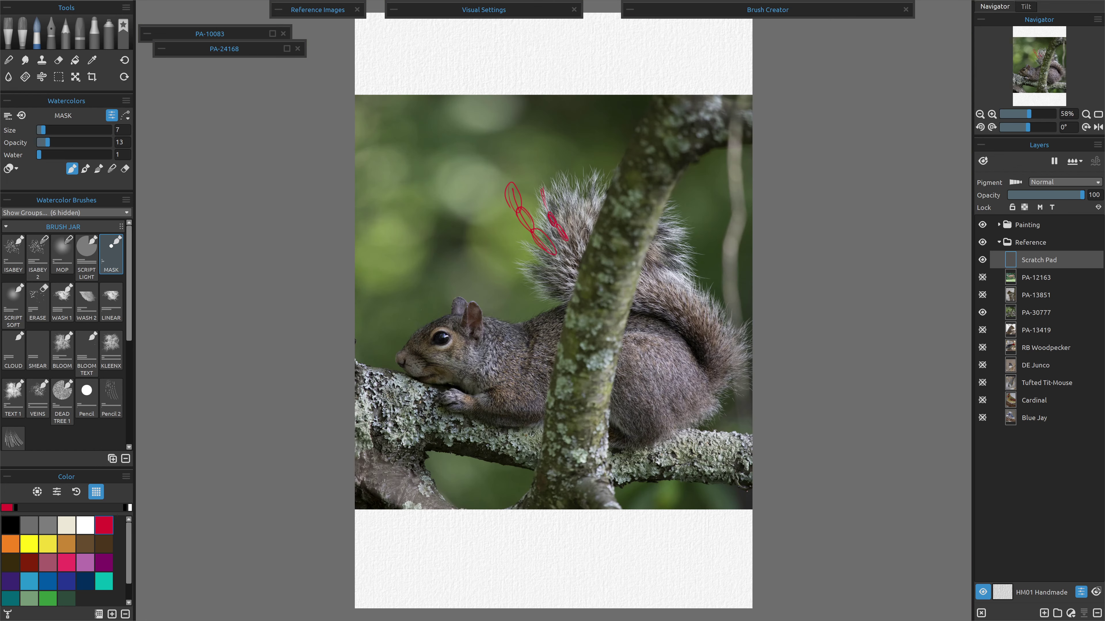
{"action": "scroll", "coordinate": [455, 382], "scroll_direction": "up", "scroll_amount": 5}
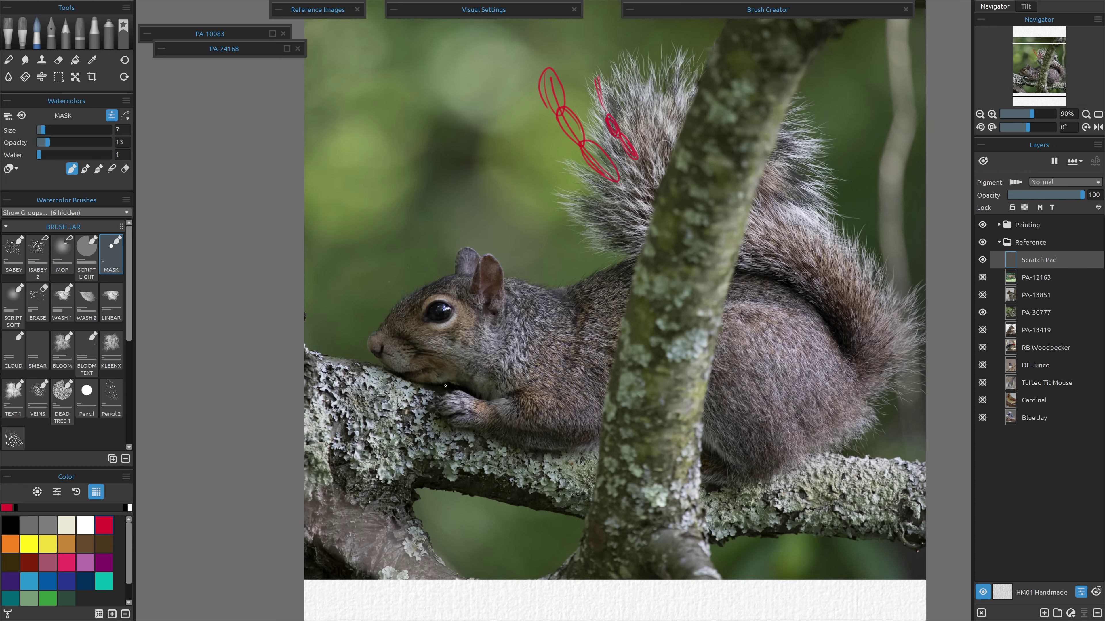
{"action": "scroll", "coordinate": [448, 385], "scroll_direction": "up", "scroll_amount": 6}
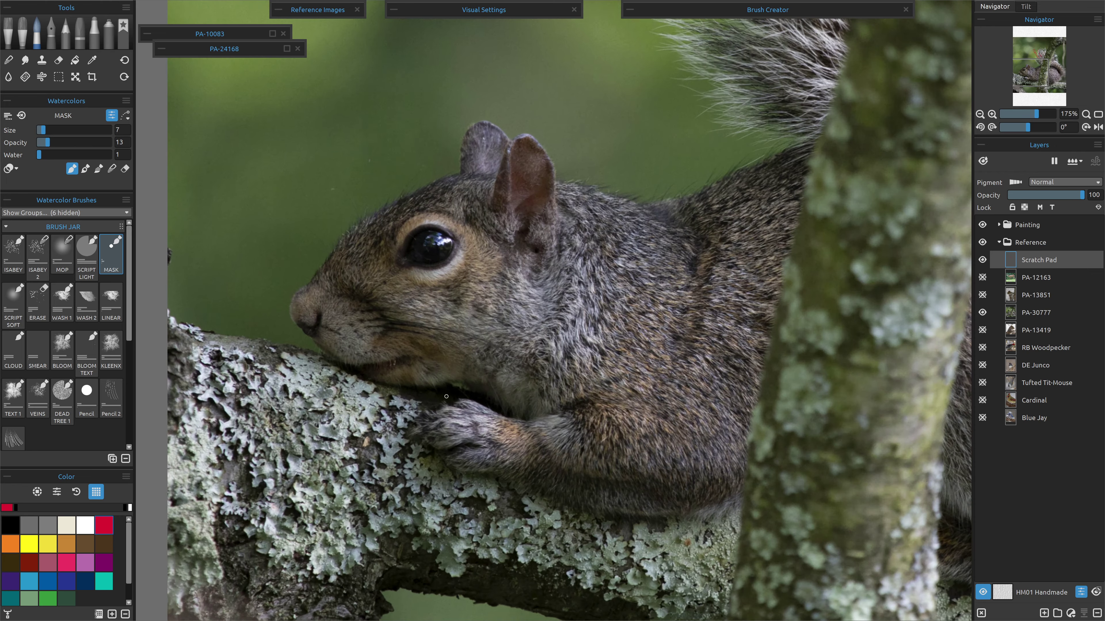
{"action": "scroll", "coordinate": [332, 296], "scroll_direction": "up", "scroll_amount": 1}
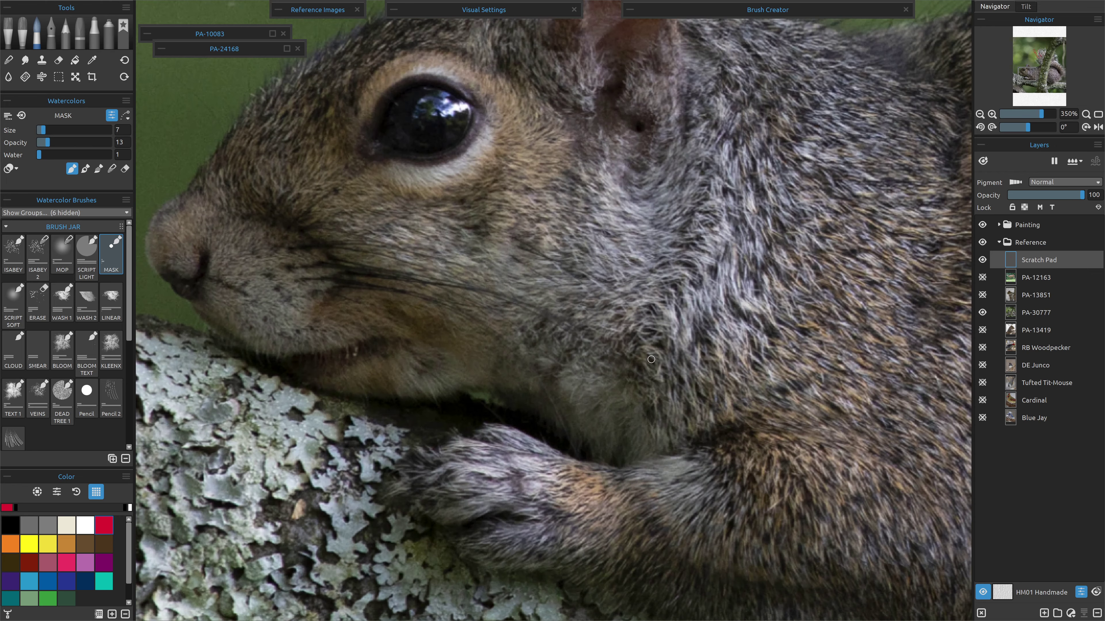
{"action": "mouse_move", "coordinate": [624, 208]}
{"action": "left_mouse_down"}
{"action": "mouse_move", "coordinate": [693, 193]}
{"action": "mouse_move", "coordinate": [635, 233]}
{"action": "mouse_move", "coordinate": [702, 242]}
{"action": "left_mouse_up"}
{"action": "mouse_move", "coordinate": [647, 258]}
{"action": "left_mouse_down"}
{"action": "mouse_move", "coordinate": [700, 251]}
{"action": "mouse_move", "coordinate": [708, 350]}
{"action": "left_mouse_up"}
{"action": "left_click_drag", "start_coordinate": [674, 301], "coordinate": [704, 360]}
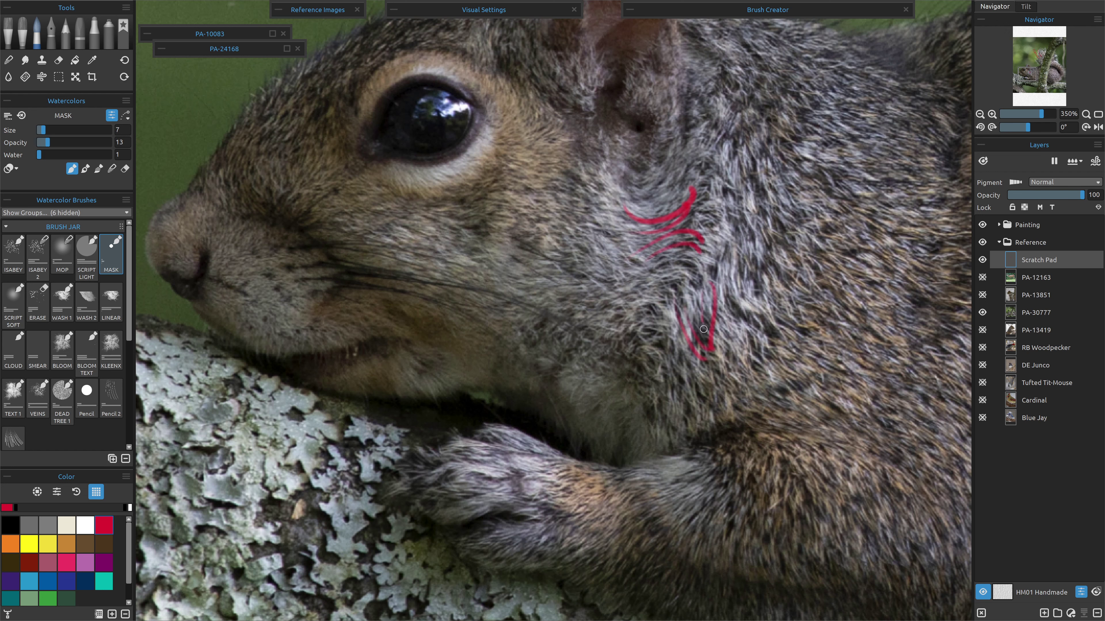
{"action": "mouse_move", "coordinate": [692, 455]}
{"action": "left_mouse_down"}
{"action": "mouse_move", "coordinate": [586, 482]}
{"action": "mouse_move", "coordinate": [528, 453]}
{"action": "mouse_move", "coordinate": [476, 457]}
{"action": "left_mouse_up"}
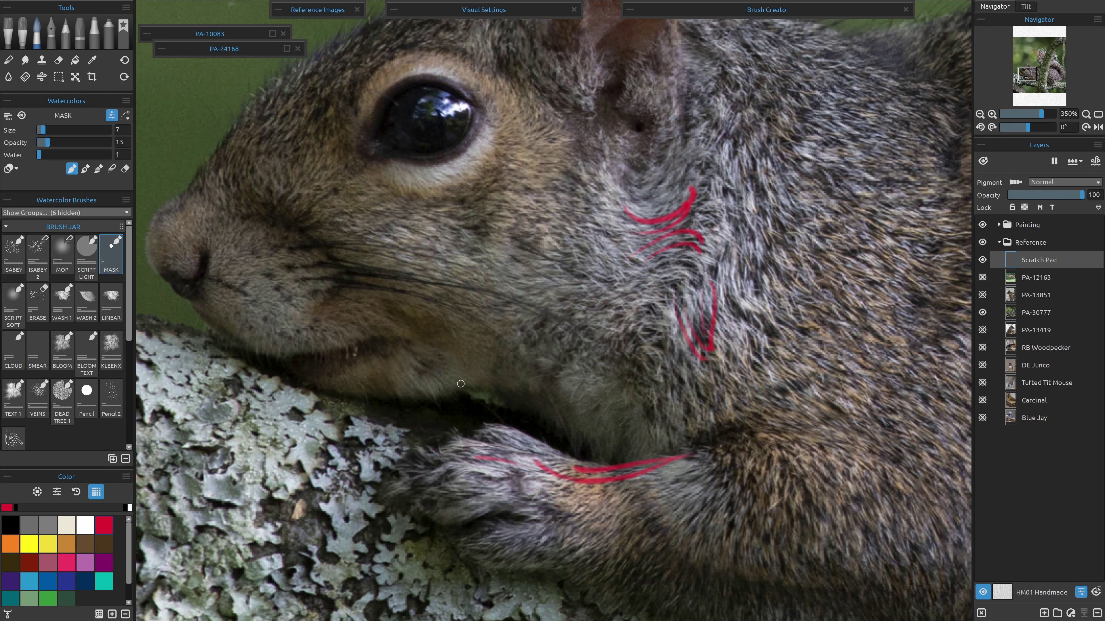
Mark the fur direction with red strokes along the squirrel's jaw and cheek, around the eye and in front of the ear.
{"action": "left_click_drag", "start_coordinate": [428, 327], "coordinate": [460, 336]}
{"action": "mouse_move", "coordinate": [392, 167]}
{"action": "left_mouse_down"}
{"action": "mouse_move", "coordinate": [406, 188]}
{"action": "mouse_move", "coordinate": [434, 189]}
{"action": "left_mouse_up"}
{"action": "mouse_move", "coordinate": [436, 185]}
{"action": "left_mouse_down"}
{"action": "mouse_move", "coordinate": [462, 188]}
{"action": "mouse_move", "coordinate": [479, 160]}
{"action": "left_mouse_up"}
{"action": "mouse_move", "coordinate": [406, 208]}
{"action": "left_mouse_down"}
{"action": "mouse_move", "coordinate": [465, 196]}
{"action": "mouse_move", "coordinate": [481, 220]}
{"action": "left_mouse_up"}
{"action": "mouse_move", "coordinate": [515, 48]}
{"action": "left_mouse_down"}
{"action": "mouse_move", "coordinate": [536, 56]}
{"action": "mouse_move", "coordinate": [541, 102]}
{"action": "mouse_move", "coordinate": [512, 117]}
{"action": "mouse_move", "coordinate": [531, 101]}
{"action": "left_mouse_up"}
{"action": "left_click_drag", "start_coordinate": [377, 81], "coordinate": [447, 44]}
Clear the Scratch Pad, show the PA-13851 squirrel reference and make Scratch Pad the active layer again.
{"action": "key", "text": "ctrl+0"}
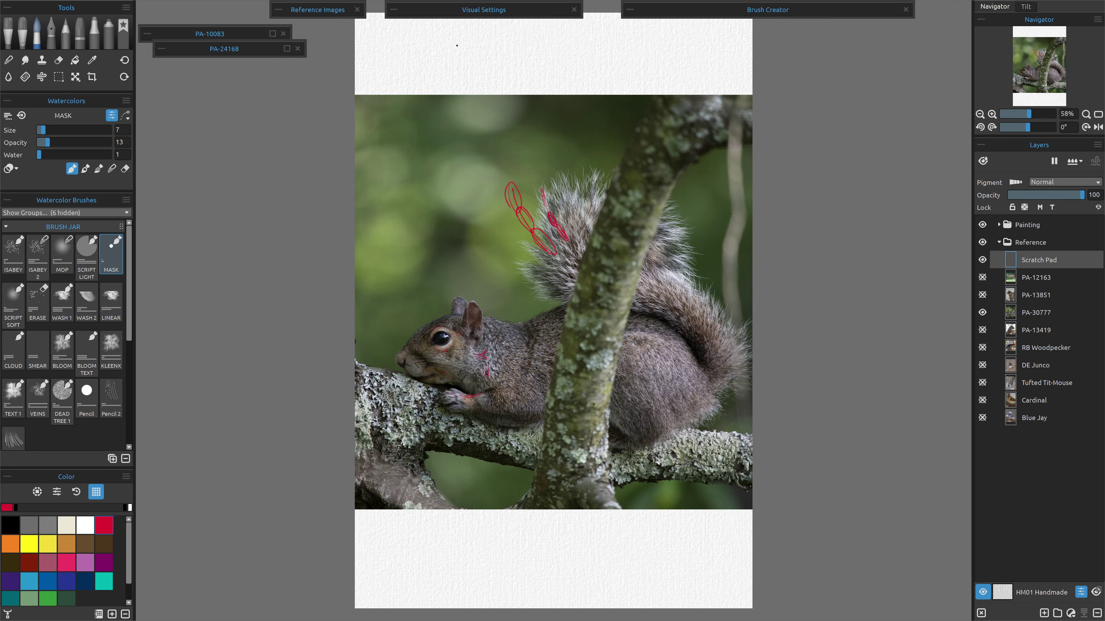
{"action": "left_click", "coordinate": [981, 613]}
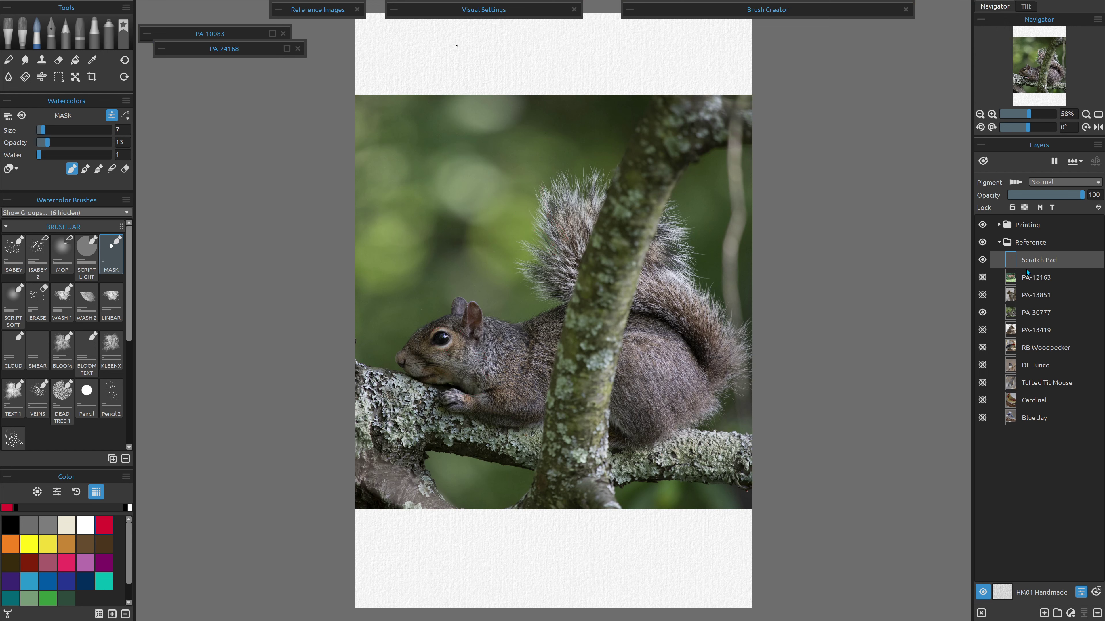
{"action": "left_click", "coordinate": [1031, 295]}
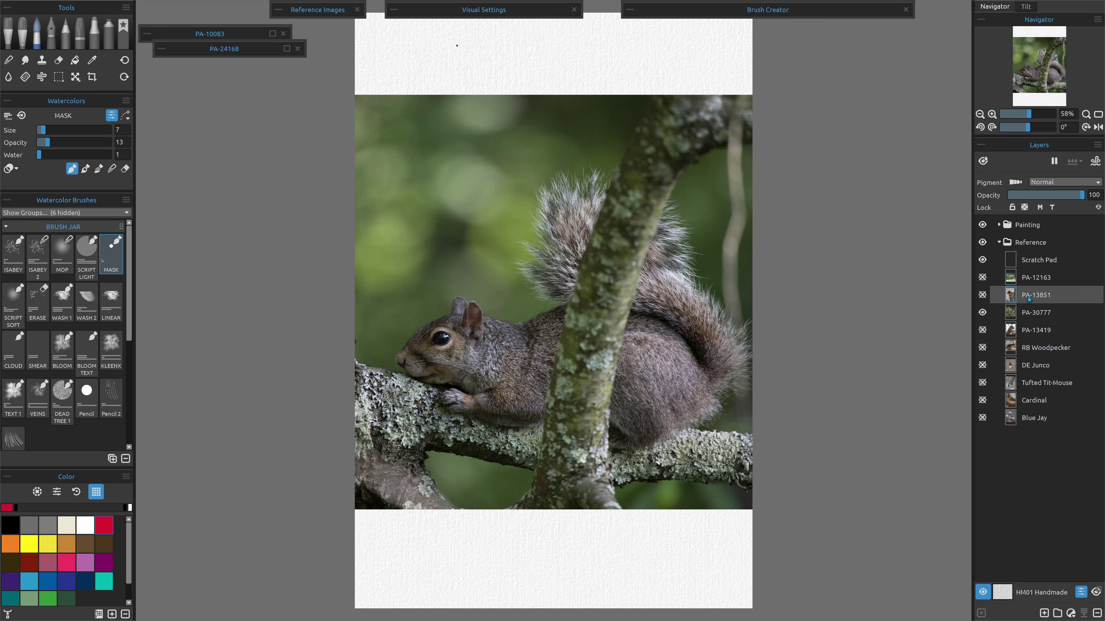
{"action": "left_click", "coordinate": [982, 296]}
{"action": "left_click", "coordinate": [1027, 262]}
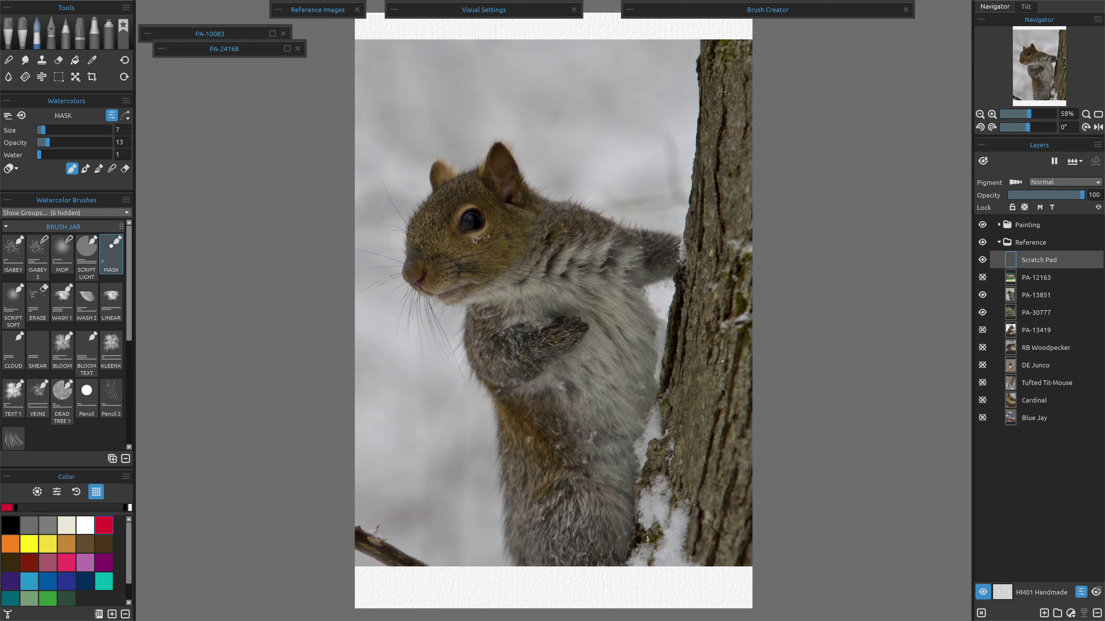
Circle two dark fur gaps on the squirrel's neck in red and sketch a scribbled tuft with ovals over its top beside the body.
{"action": "scroll", "coordinate": [614, 374], "scroll_direction": "up", "scroll_amount": 5}
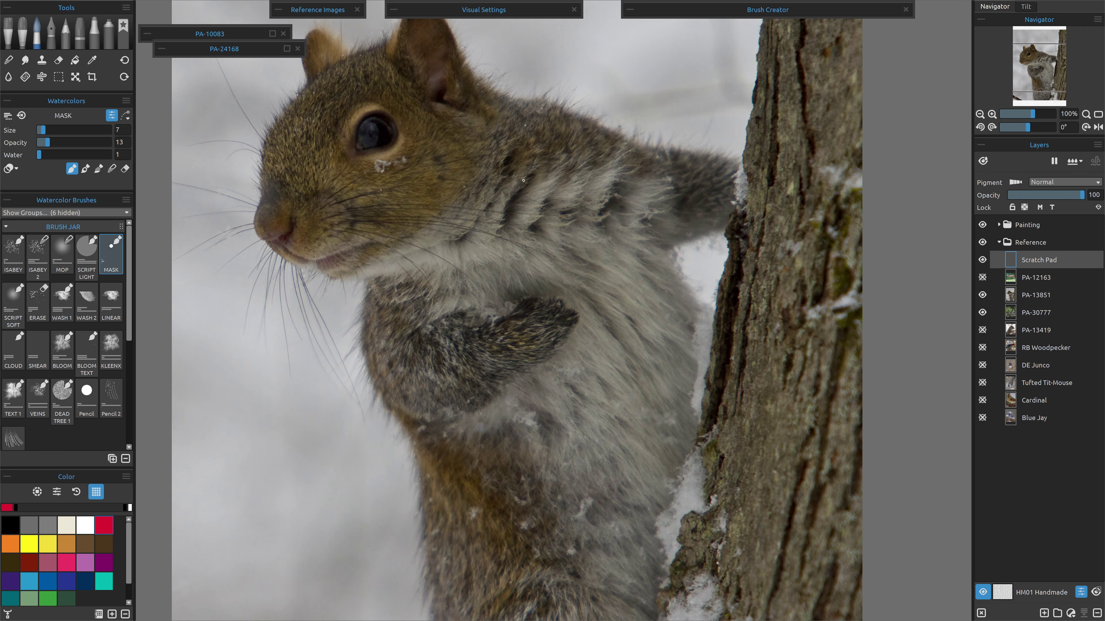
{"action": "mouse_move", "coordinate": [523, 180]}
{"action": "left_mouse_down"}
{"action": "mouse_move", "coordinate": [525, 217]}
{"action": "mouse_move", "coordinate": [494, 242]}
{"action": "mouse_move", "coordinate": [538, 221]}
{"action": "mouse_move", "coordinate": [547, 181]}
{"action": "mouse_move", "coordinate": [529, 201]}
{"action": "left_mouse_up"}
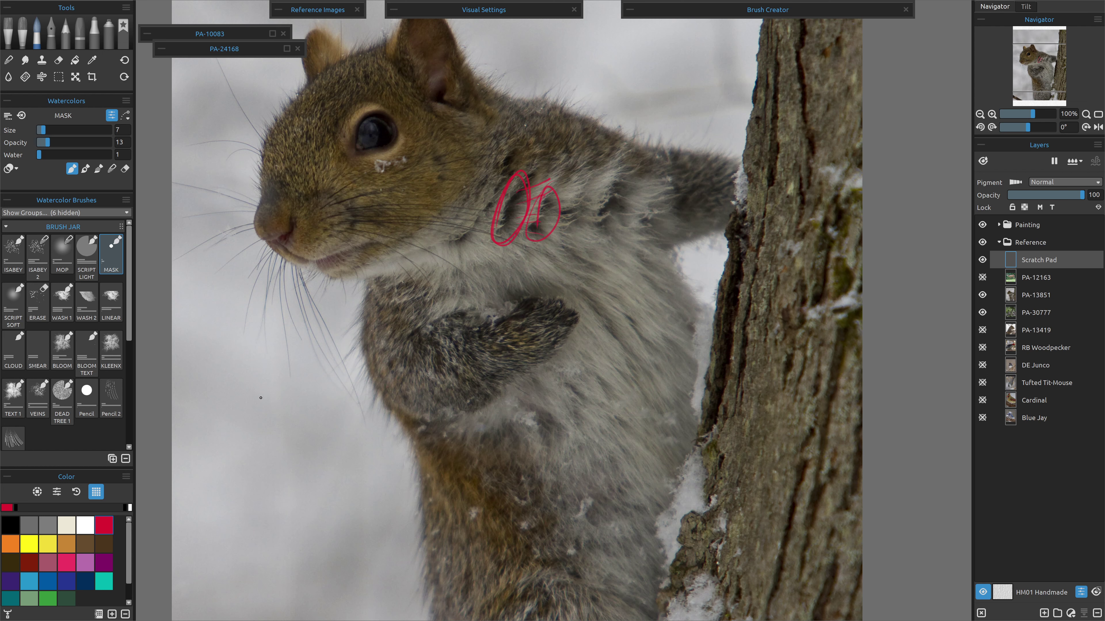
{"action": "mouse_move", "coordinate": [260, 397]}
{"action": "left_mouse_down"}
{"action": "mouse_move", "coordinate": [245, 434]}
{"action": "mouse_move", "coordinate": [253, 443]}
{"action": "mouse_move", "coordinate": [277, 442]}
{"action": "mouse_move", "coordinate": [294, 398]}
{"action": "mouse_move", "coordinate": [286, 470]}
{"action": "left_mouse_up"}
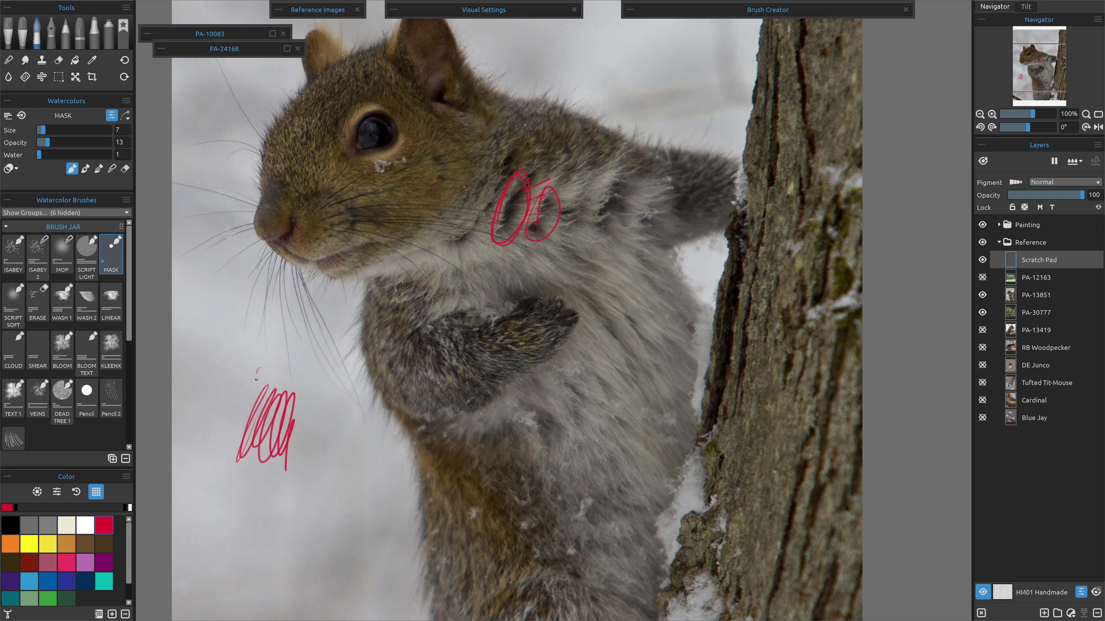
{"action": "mouse_move", "coordinate": [256, 379]}
{"action": "left_mouse_down"}
{"action": "mouse_move", "coordinate": [304, 371]}
{"action": "mouse_move", "coordinate": [290, 367]}
{"action": "mouse_move", "coordinate": [284, 385]}
{"action": "mouse_move", "coordinate": [297, 387]}
{"action": "mouse_move", "coordinate": [268, 389]}
{"action": "mouse_move", "coordinate": [292, 391]}
{"action": "left_mouse_up"}
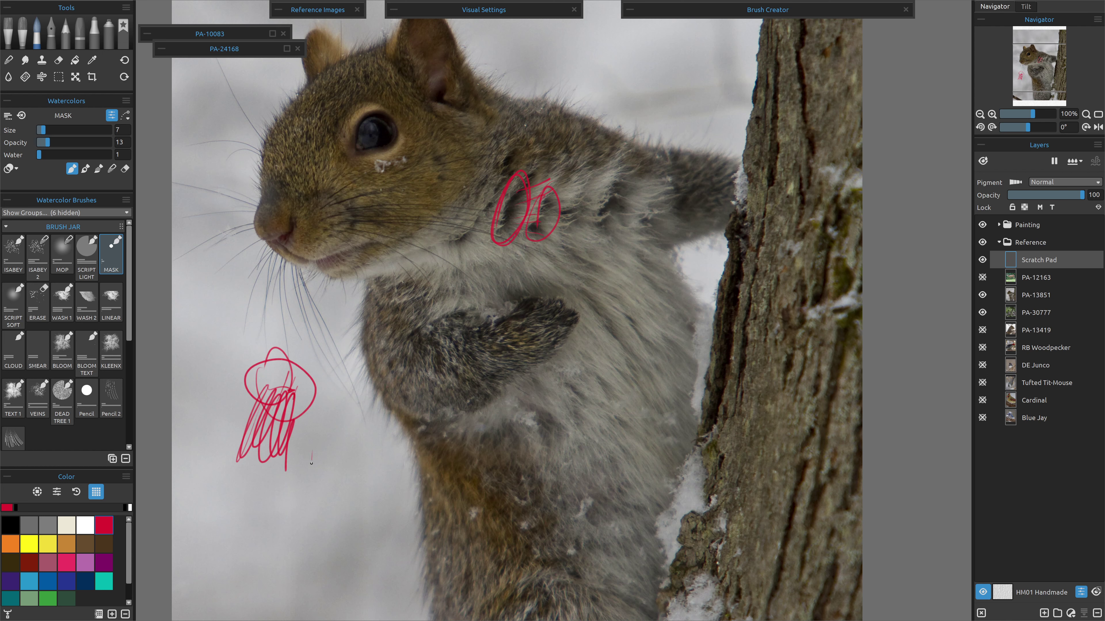
Sketch a second fur clump beside the first, with long hairs fanning downward from a rounded oval cap.
{"action": "mouse_move", "coordinate": [311, 463]}
{"action": "left_mouse_down"}
{"action": "mouse_move", "coordinate": [299, 554]}
{"action": "mouse_move", "coordinate": [323, 541]}
{"action": "mouse_move", "coordinate": [354, 545]}
{"action": "left_mouse_up"}
{"action": "mouse_move", "coordinate": [342, 455]}
{"action": "left_mouse_down"}
{"action": "mouse_move", "coordinate": [358, 521]}
{"action": "mouse_move", "coordinate": [381, 529]}
{"action": "left_mouse_up"}
{"action": "mouse_move", "coordinate": [337, 429]}
{"action": "left_mouse_down"}
{"action": "mouse_move", "coordinate": [294, 469]}
{"action": "mouse_move", "coordinate": [356, 465]}
{"action": "mouse_move", "coordinate": [330, 422]}
{"action": "mouse_move", "coordinate": [283, 488]}
{"action": "left_mouse_up"}
{"action": "mouse_move", "coordinate": [334, 420]}
{"action": "left_mouse_down"}
{"action": "mouse_move", "coordinate": [291, 488]}
{"action": "mouse_move", "coordinate": [354, 456]}
{"action": "left_mouse_up"}
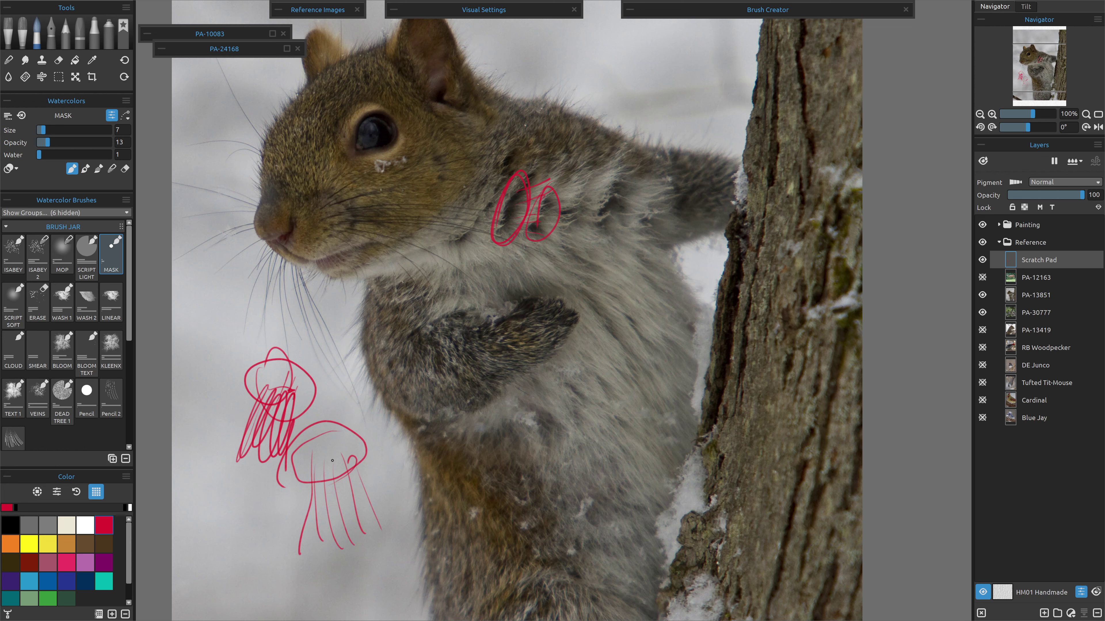
Switch the reference to the PA-12163 fawn by hiding PA-13851 and PA-30777, and clear the Scratch Pad.
{"action": "left_click", "coordinate": [983, 295]}
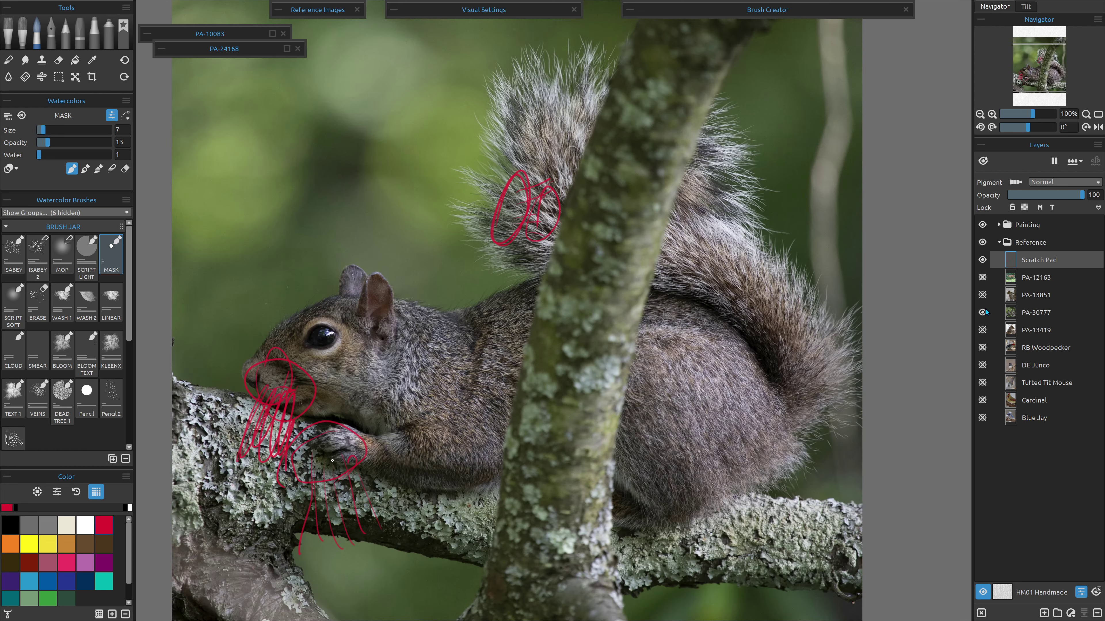
{"action": "left_click", "coordinate": [984, 311]}
{"action": "left_click", "coordinate": [983, 278]}
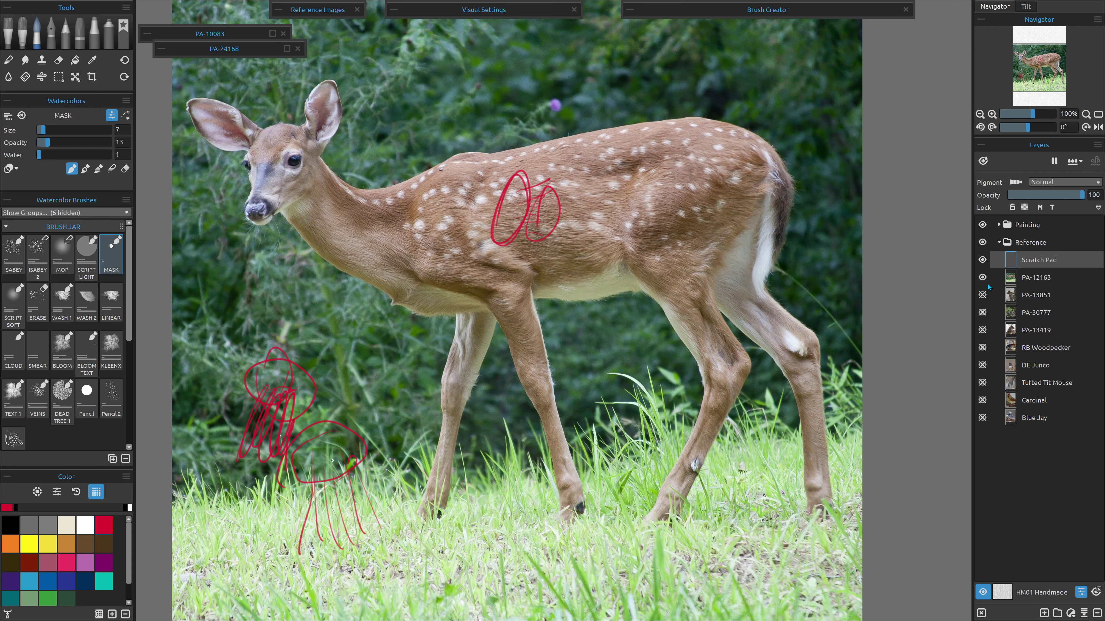
{"action": "left_click", "coordinate": [981, 613]}
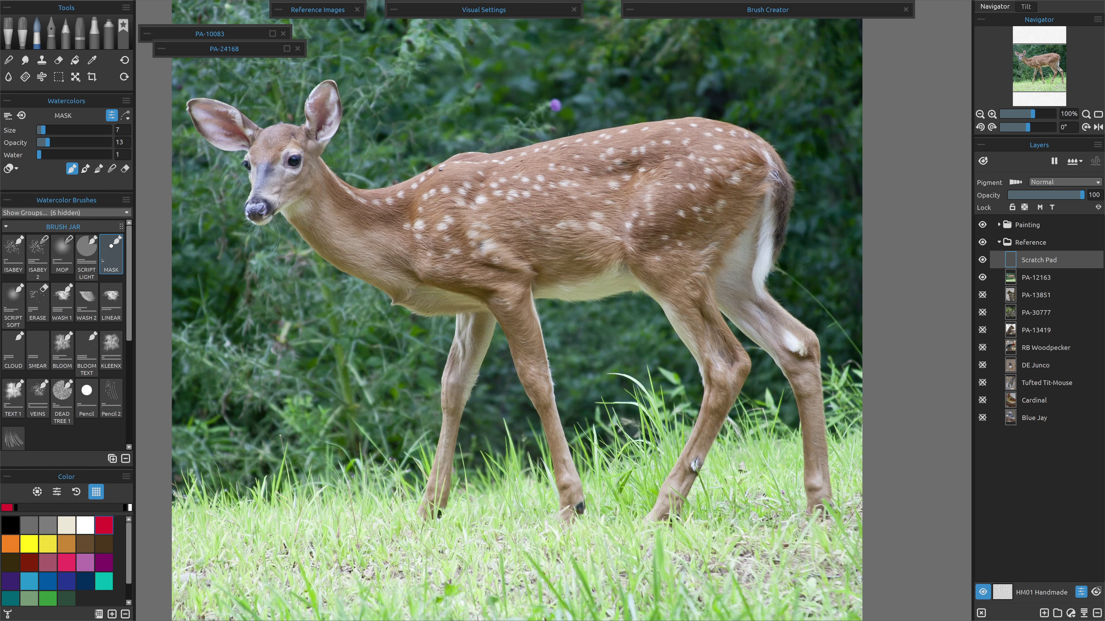
Mark the changing fur direction with short red strokes up the fawn's flank in front of the hind leg.
{"action": "scroll", "coordinate": [530, 154], "scroll_direction": "up", "scroll_amount": 3}
{"action": "scroll", "coordinate": [506, 379], "scroll_direction": "up", "scroll_amount": 2}
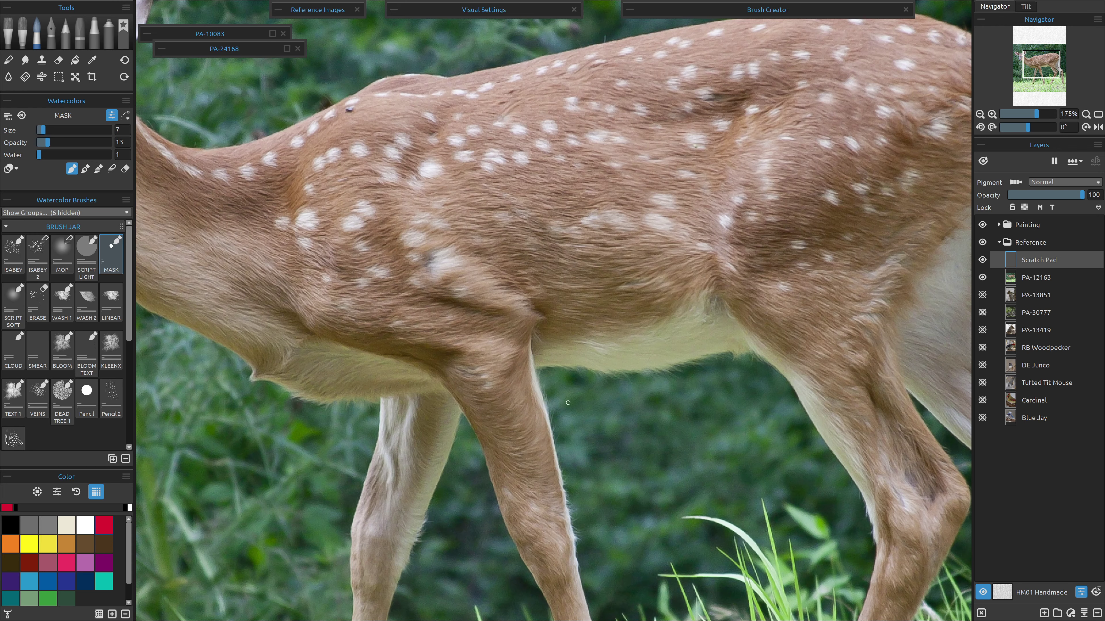
{"action": "scroll", "coordinate": [683, 342], "scroll_direction": "up", "scroll_amount": 2}
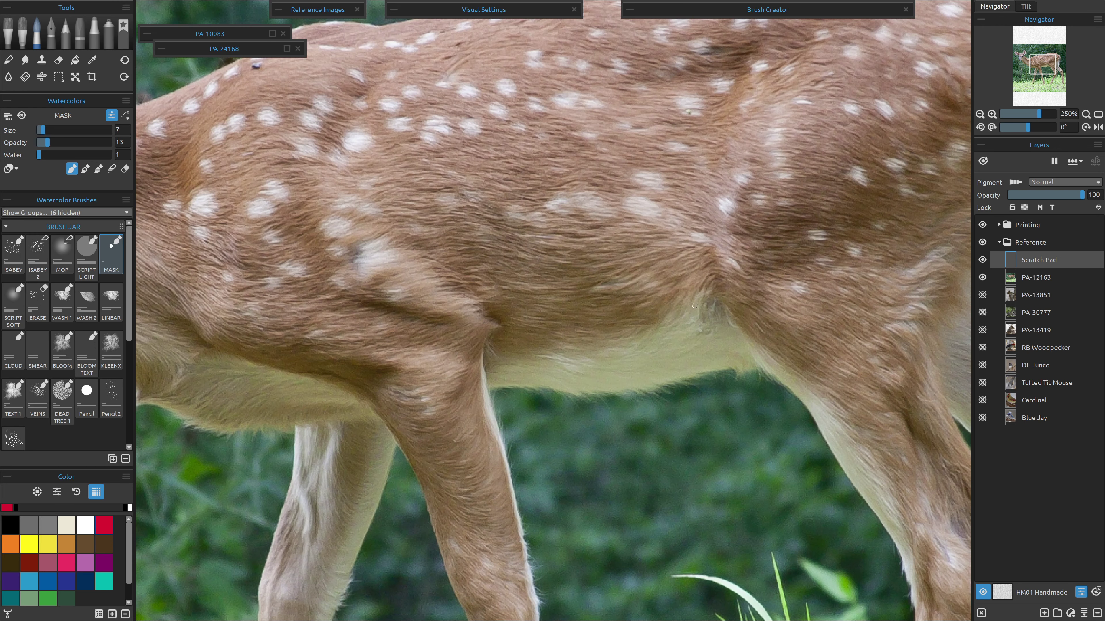
{"action": "mouse_move", "coordinate": [690, 307]}
{"action": "left_mouse_down"}
{"action": "mouse_move", "coordinate": [712, 269]}
{"action": "mouse_move", "coordinate": [721, 272]}
{"action": "mouse_move", "coordinate": [691, 260]}
{"action": "mouse_move", "coordinate": [719, 251]}
{"action": "left_mouse_up"}
{"action": "left_click_drag", "start_coordinate": [682, 218], "coordinate": [723, 230]}
{"action": "mouse_move", "coordinate": [696, 185]}
{"action": "left_mouse_down"}
{"action": "mouse_move", "coordinate": [721, 201]}
{"action": "mouse_move", "coordinate": [734, 193]}
{"action": "left_mouse_up"}
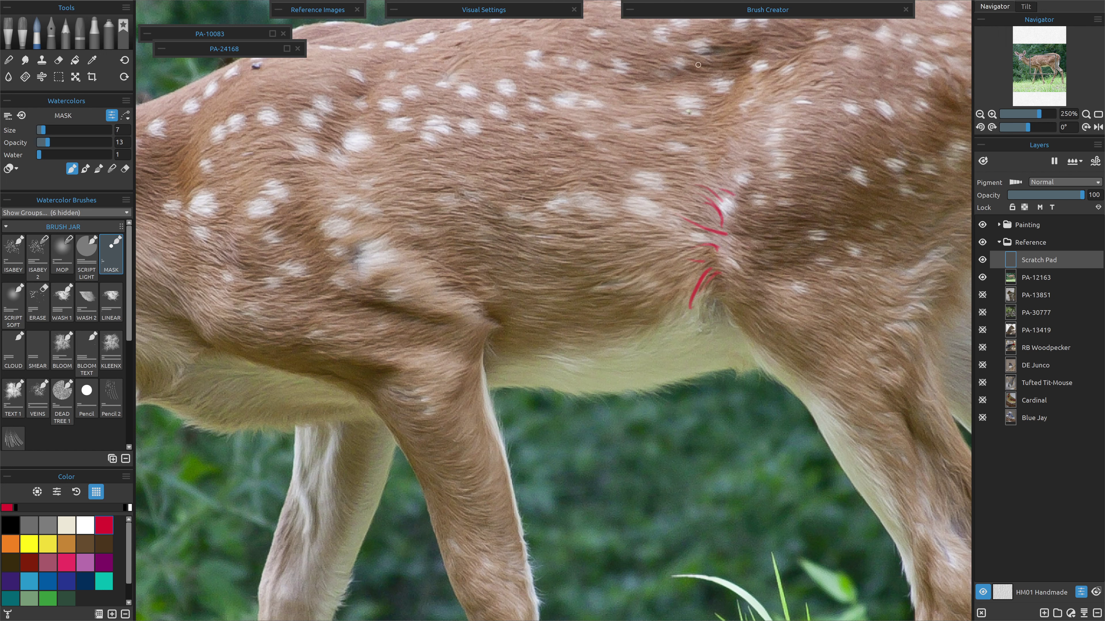
Add red direction strokes on the fawn's back and chest, and loop two flat ovals on the shoulder among the white spots.
{"action": "left_click_drag", "start_coordinate": [672, 47], "coordinate": [752, 52]}
{"action": "left_click_drag", "start_coordinate": [681, 85], "coordinate": [717, 86]}
{"action": "left_click_drag", "start_coordinate": [255, 314], "coordinate": [339, 322]}
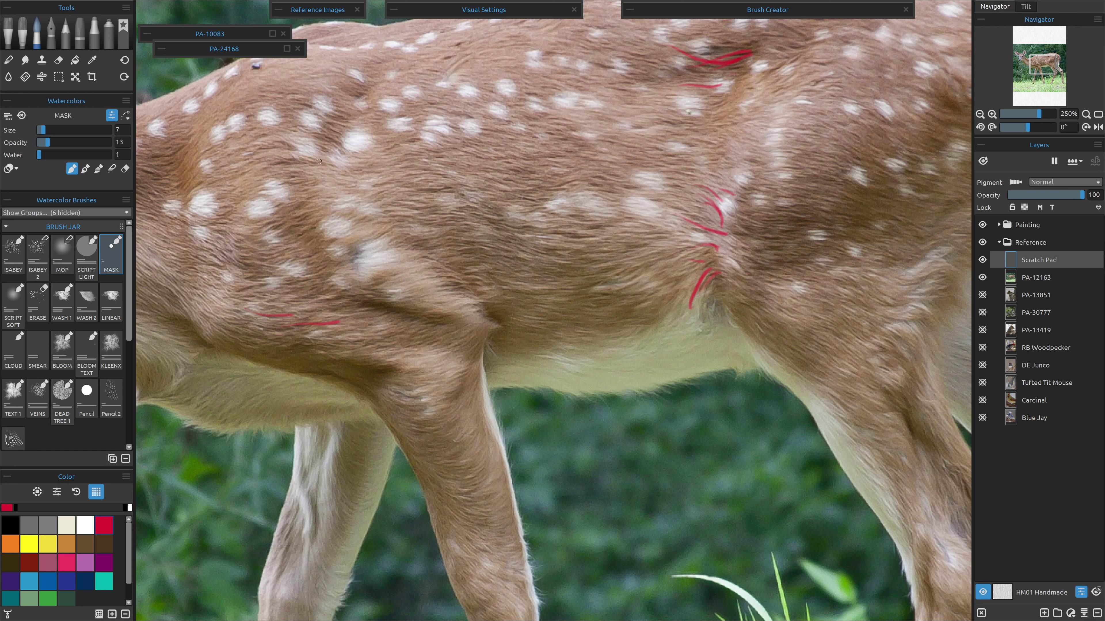
{"action": "mouse_move", "coordinate": [322, 160]}
{"action": "left_mouse_down"}
{"action": "mouse_move", "coordinate": [263, 166]}
{"action": "mouse_move", "coordinate": [324, 164]}
{"action": "mouse_move", "coordinate": [265, 137]}
{"action": "mouse_move", "coordinate": [278, 139]}
{"action": "left_mouse_up"}
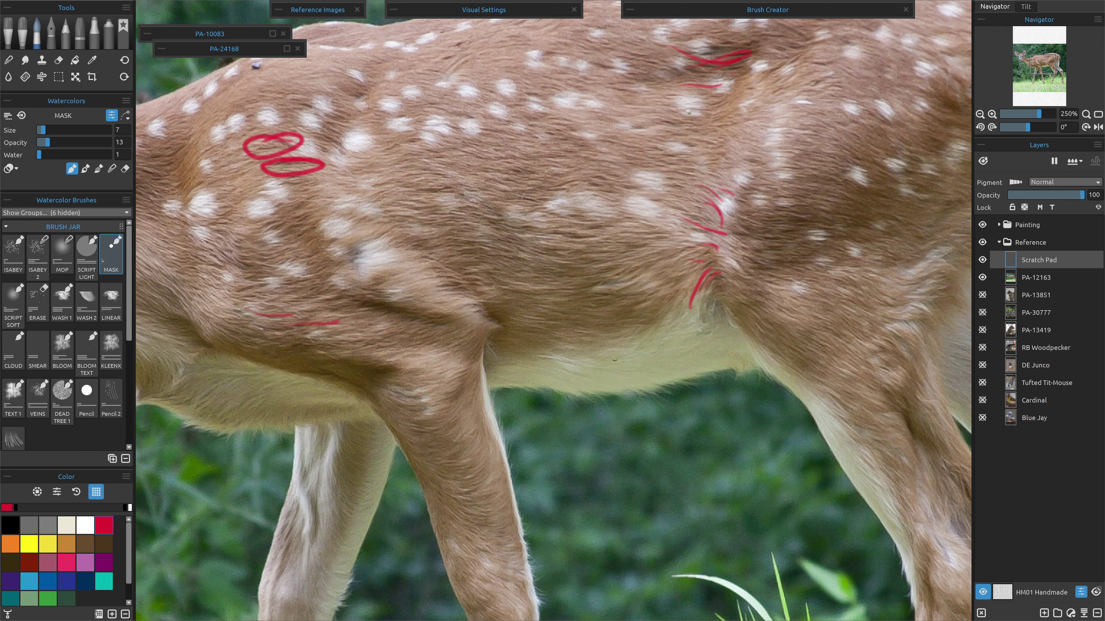
Mark the fur direction down the fawn's near foreleg with a series of short curved red strokes.
{"action": "mouse_move", "coordinate": [473, 399]}
{"action": "left_mouse_down"}
{"action": "mouse_move", "coordinate": [433, 431]}
{"action": "mouse_move", "coordinate": [454, 441]}
{"action": "mouse_move", "coordinate": [452, 459]}
{"action": "left_mouse_up"}
{"action": "mouse_move", "coordinate": [478, 447]}
{"action": "left_mouse_down"}
{"action": "mouse_move", "coordinate": [457, 476]}
{"action": "mouse_move", "coordinate": [473, 485]}
{"action": "left_mouse_up"}
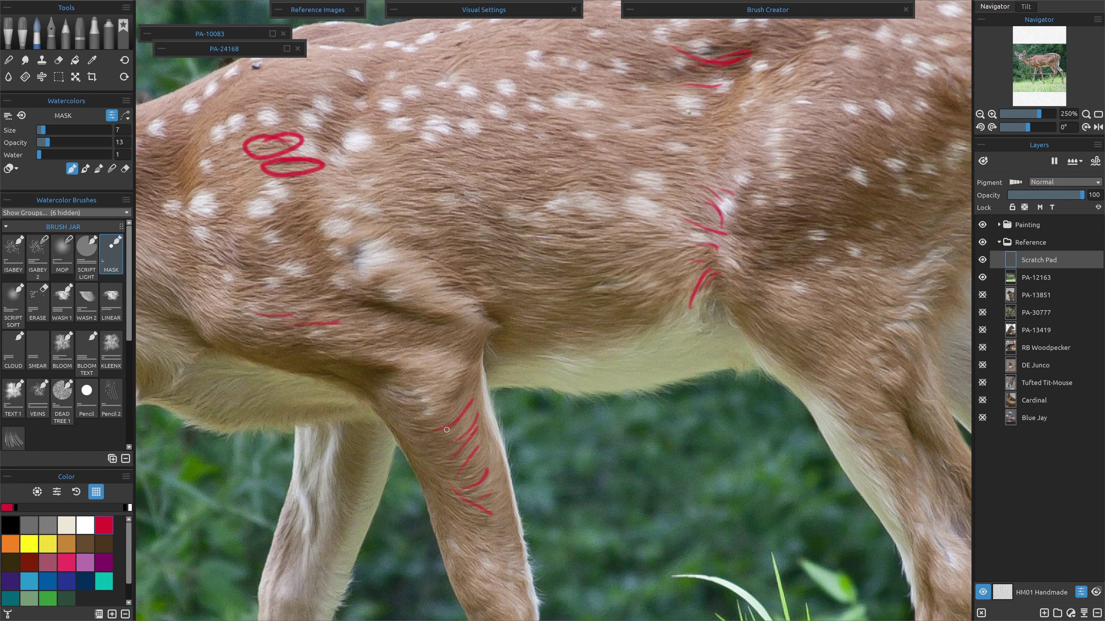
{"action": "left_click_drag", "start_coordinate": [452, 462], "coordinate": [496, 428]}
{"action": "mouse_move", "coordinate": [432, 467]}
{"action": "left_mouse_down"}
{"action": "mouse_move", "coordinate": [487, 458]}
{"action": "mouse_move", "coordinate": [494, 510]}
{"action": "mouse_move", "coordinate": [483, 544]}
{"action": "mouse_move", "coordinate": [508, 522]}
{"action": "left_mouse_up"}
{"action": "mouse_move", "coordinate": [513, 490]}
{"action": "left_mouse_down"}
{"action": "mouse_move", "coordinate": [493, 520]}
{"action": "mouse_move", "coordinate": [521, 555]}
{"action": "mouse_move", "coordinate": [511, 588]}
{"action": "left_mouse_up"}
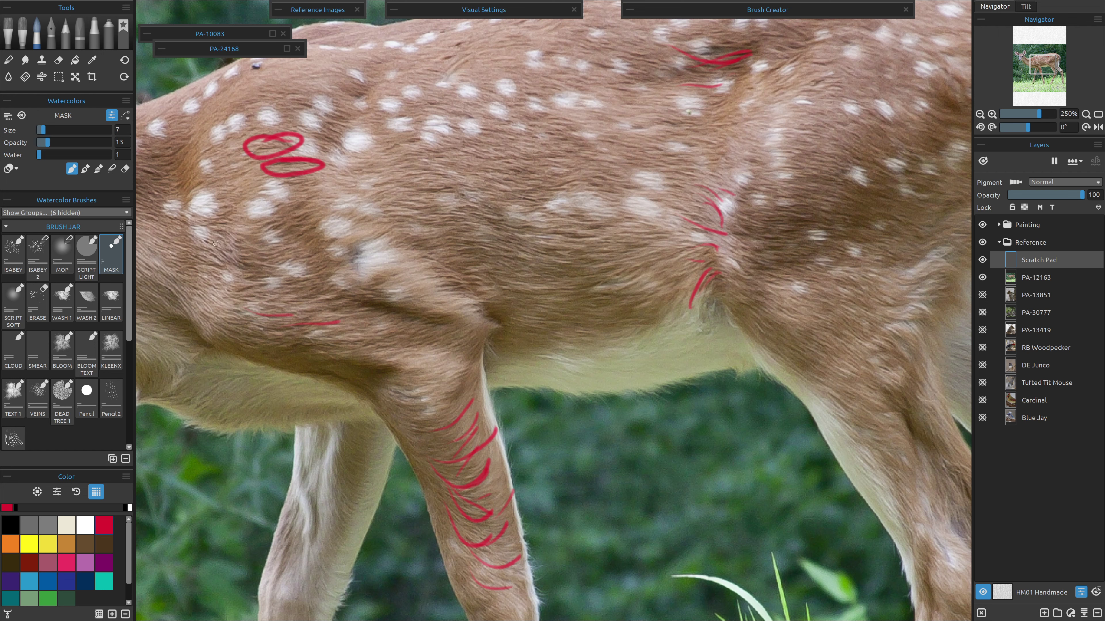
Add red fur-direction strokes across the fawn's shoulder, side and belly.
{"action": "left_click_drag", "start_coordinate": [214, 244], "coordinate": [259, 233]}
{"action": "left_click_drag", "start_coordinate": [370, 217], "coordinate": [428, 217]}
{"action": "left_click_drag", "start_coordinate": [585, 373], "coordinate": [712, 339]}
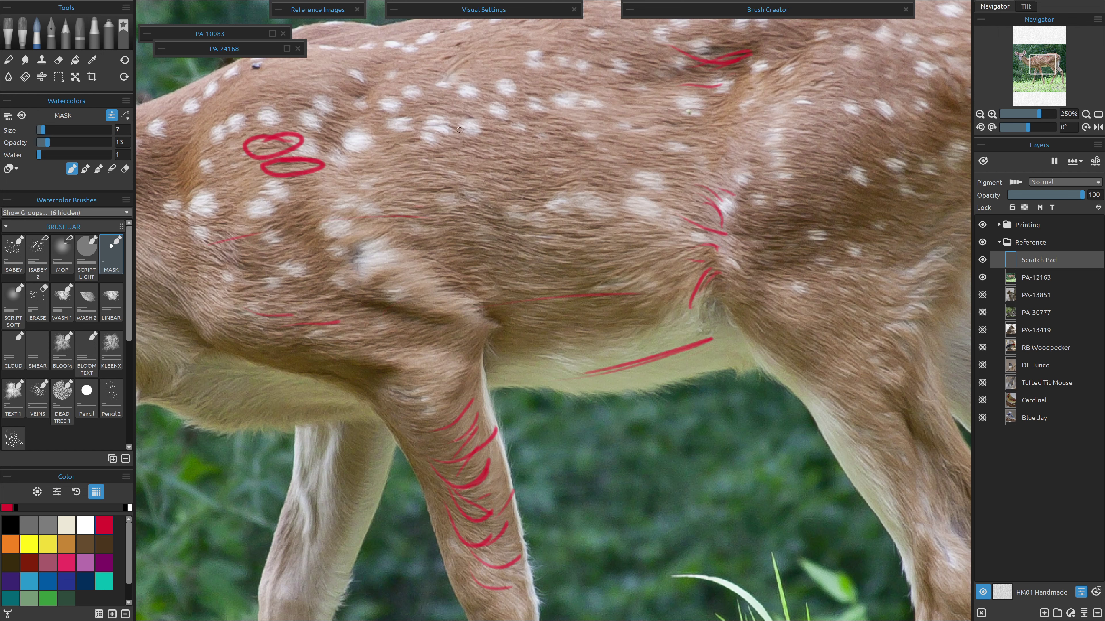
{"action": "left_click_drag", "start_coordinate": [422, 113], "coordinate": [403, 144]}
Hide the PA-12163 and Scratch Pad layers and collapse the Reference group.
{"action": "key", "text": "ctrl+0"}
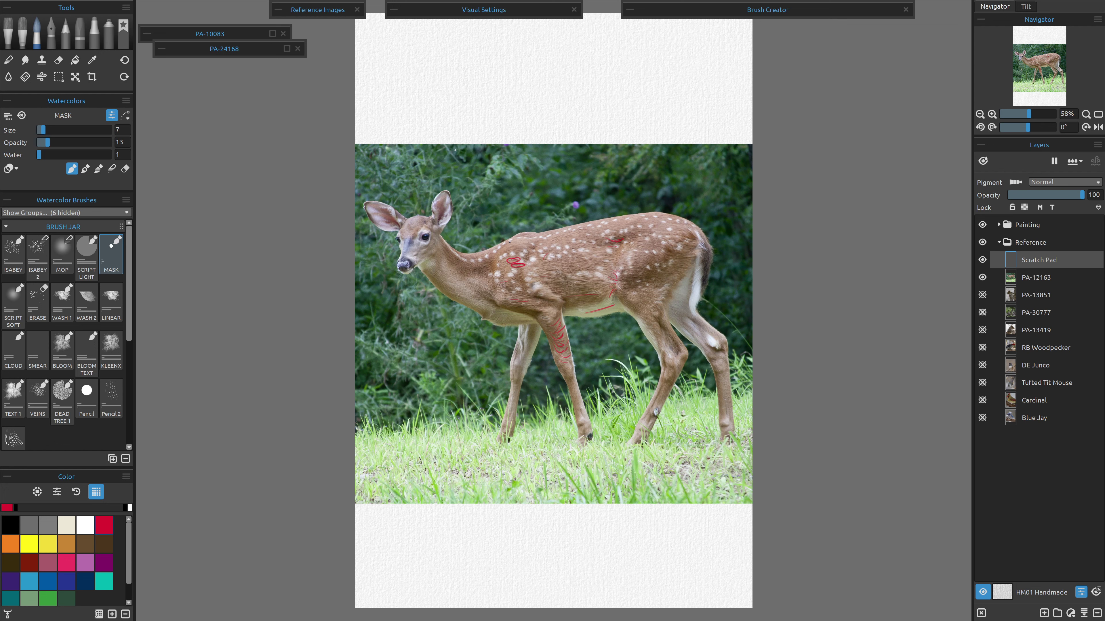
{"action": "left_click", "coordinate": [983, 277]}
{"action": "left_click", "coordinate": [984, 259]}
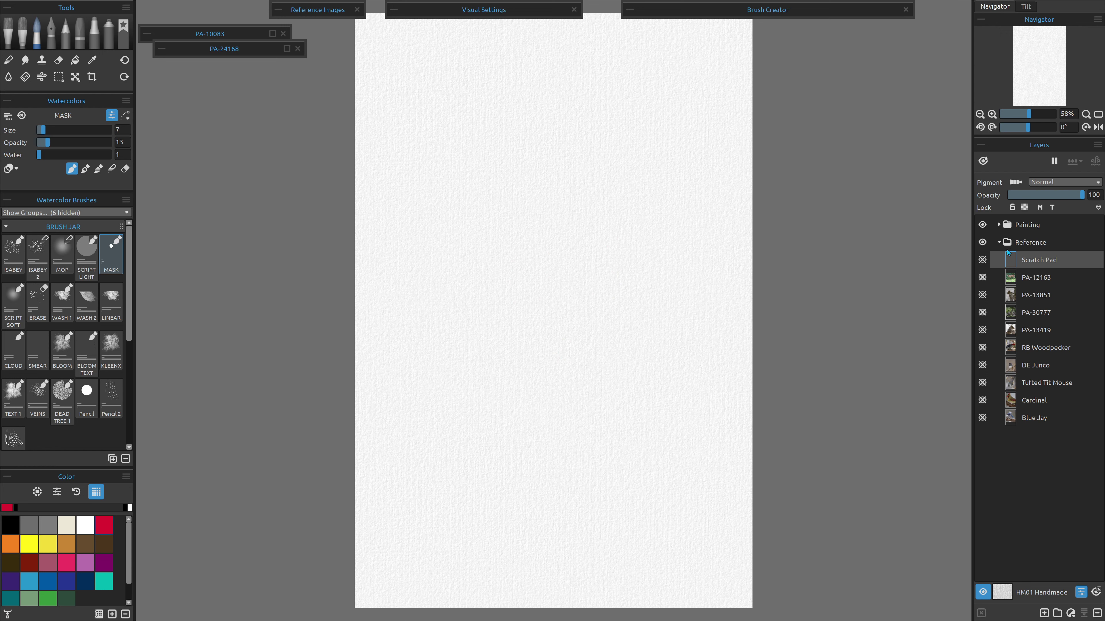
{"action": "left_click", "coordinate": [999, 242]}
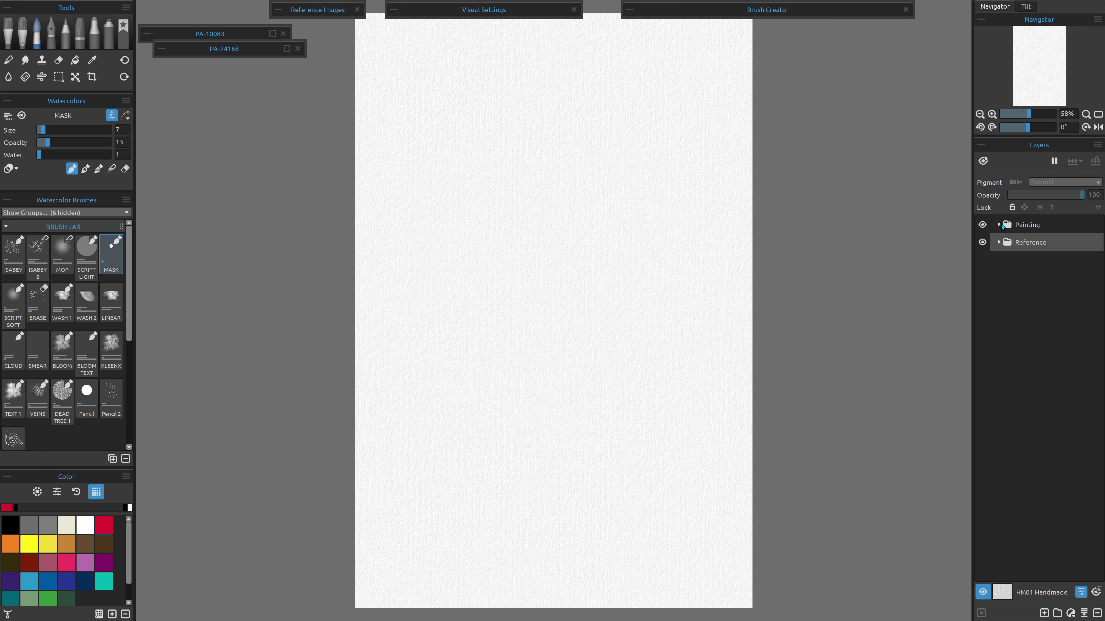
Show the Drawing, Thumb 1 and DAB PANEL layers in the Painting group and examine the GBH feather dabs up close.
{"action": "left_click", "coordinate": [999, 225]}
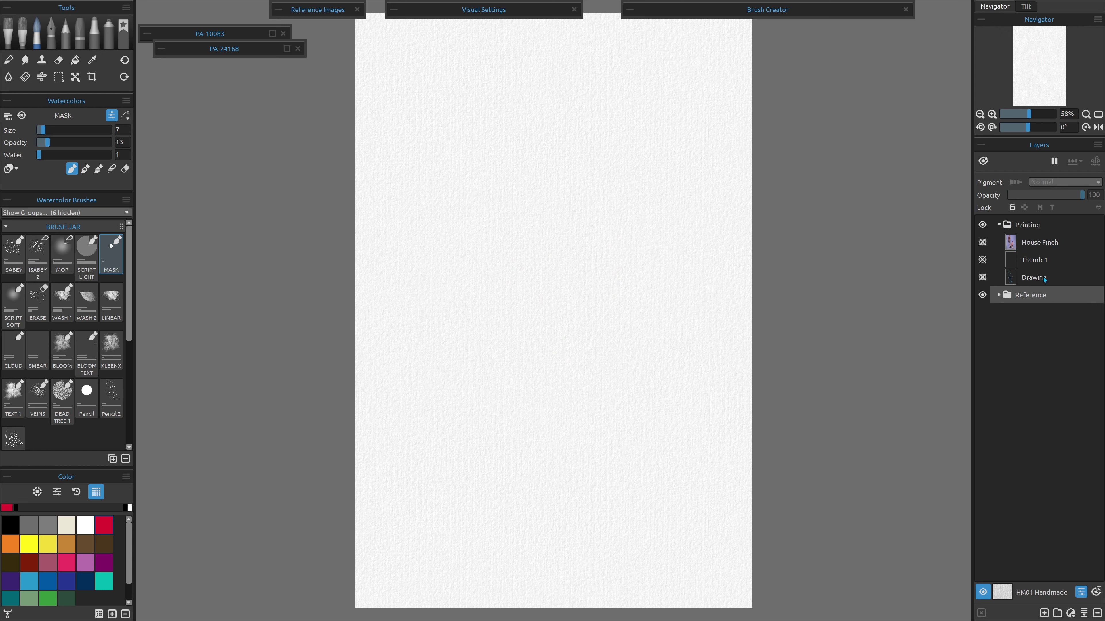
{"action": "left_click", "coordinate": [982, 278]}
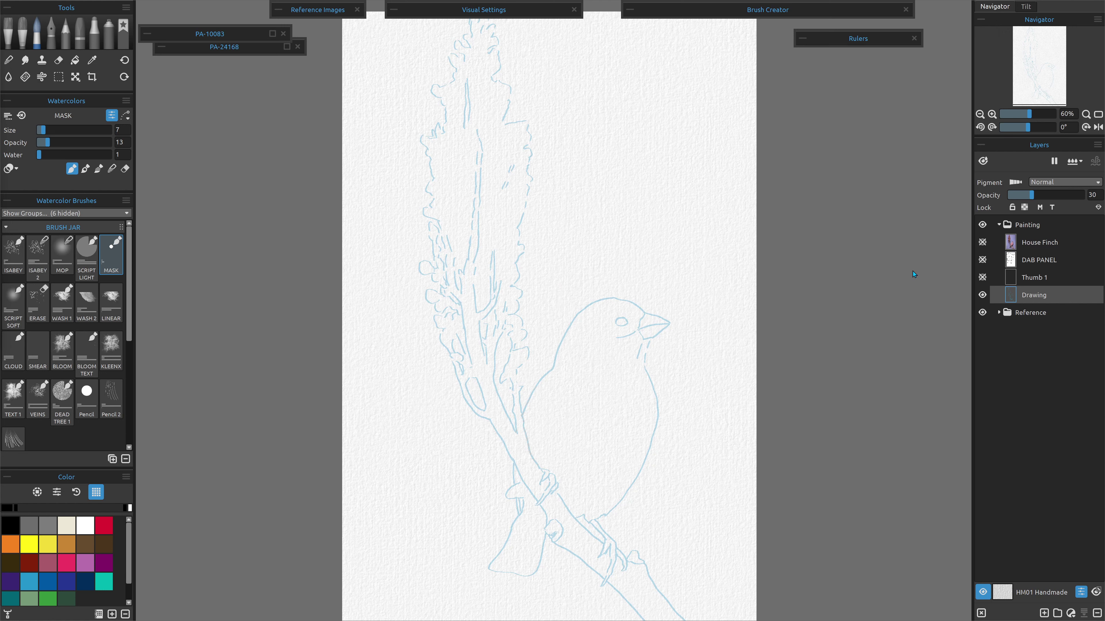
{"action": "left_click", "coordinate": [982, 279]}
{"action": "left_click", "coordinate": [982, 261]}
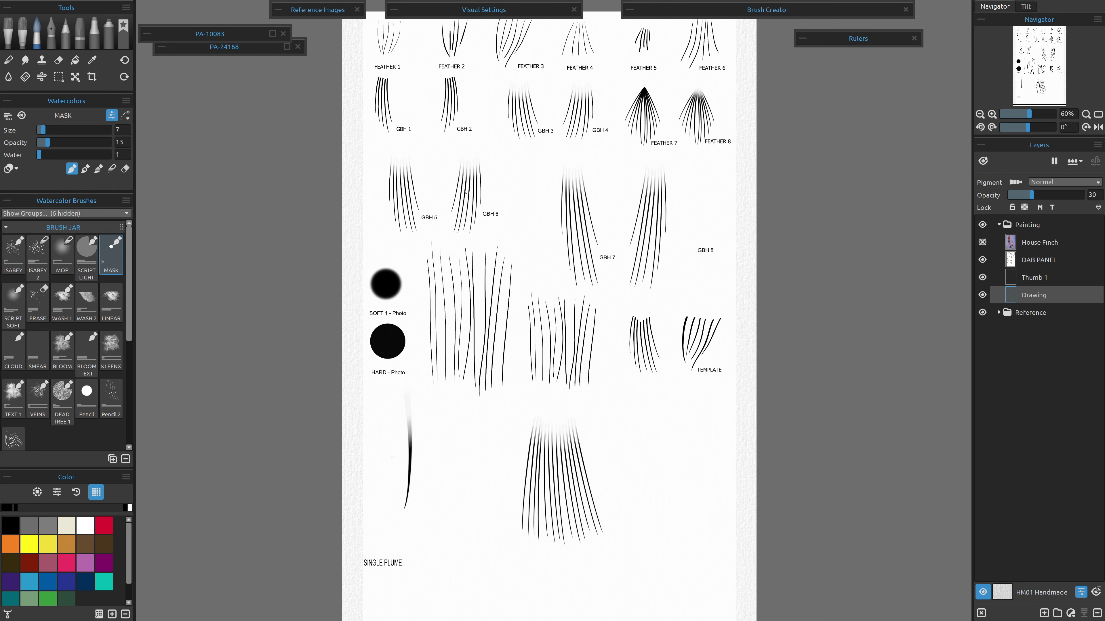
{"action": "scroll", "coordinate": [465, 193], "scroll_direction": "up", "scroll_amount": 8}
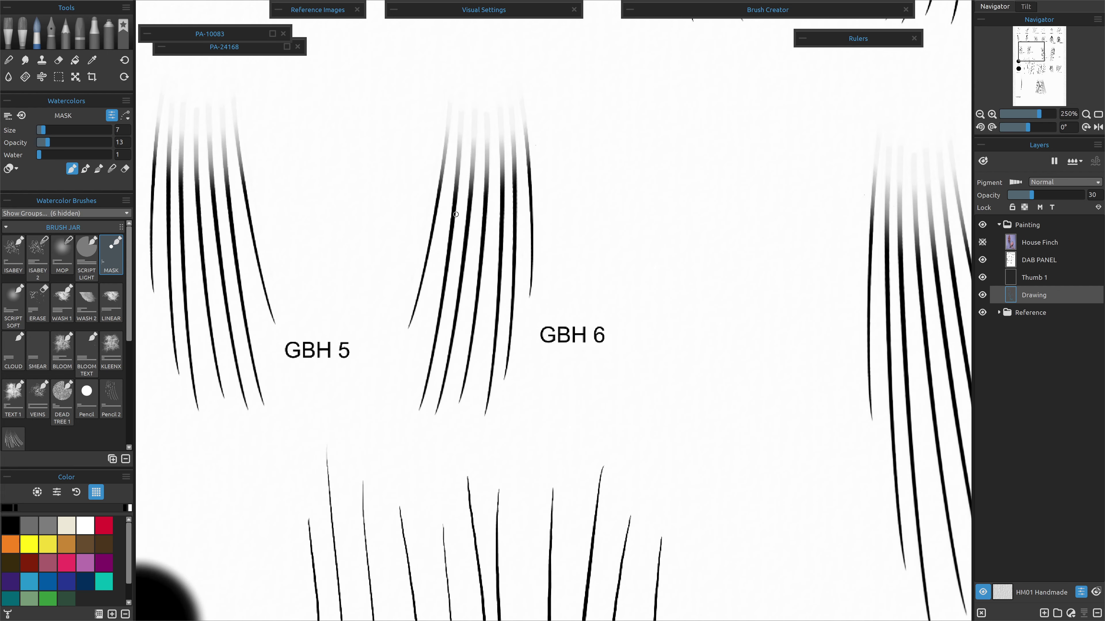
{"action": "scroll", "coordinate": [409, 340], "scroll_direction": "down", "scroll_amount": 2}
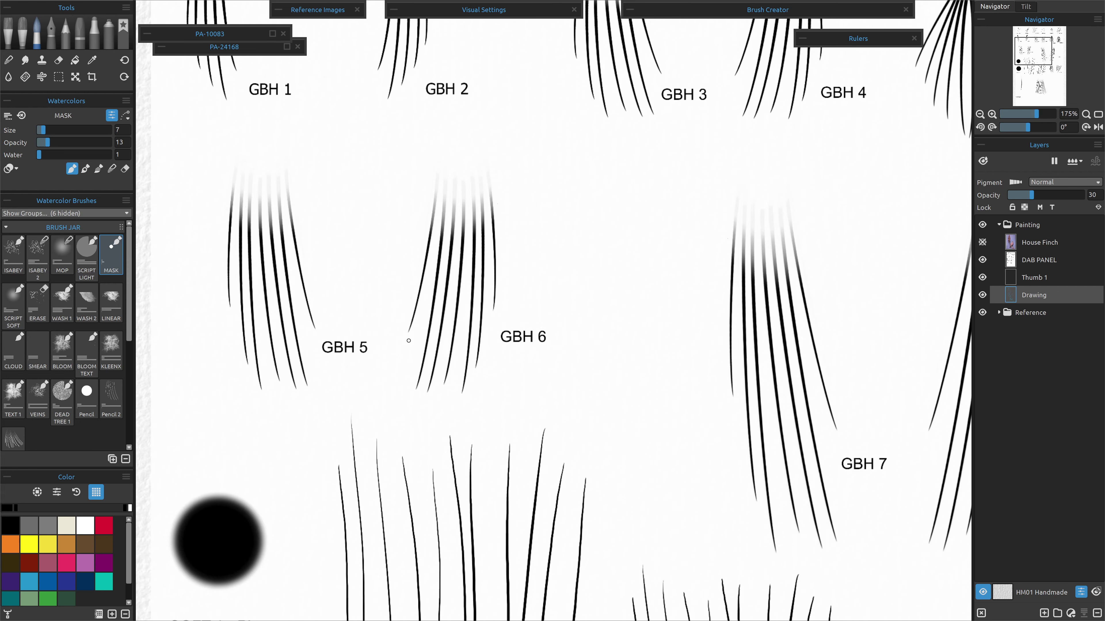
{"action": "scroll", "coordinate": [409, 340], "scroll_direction": "down", "scroll_amount": 1}
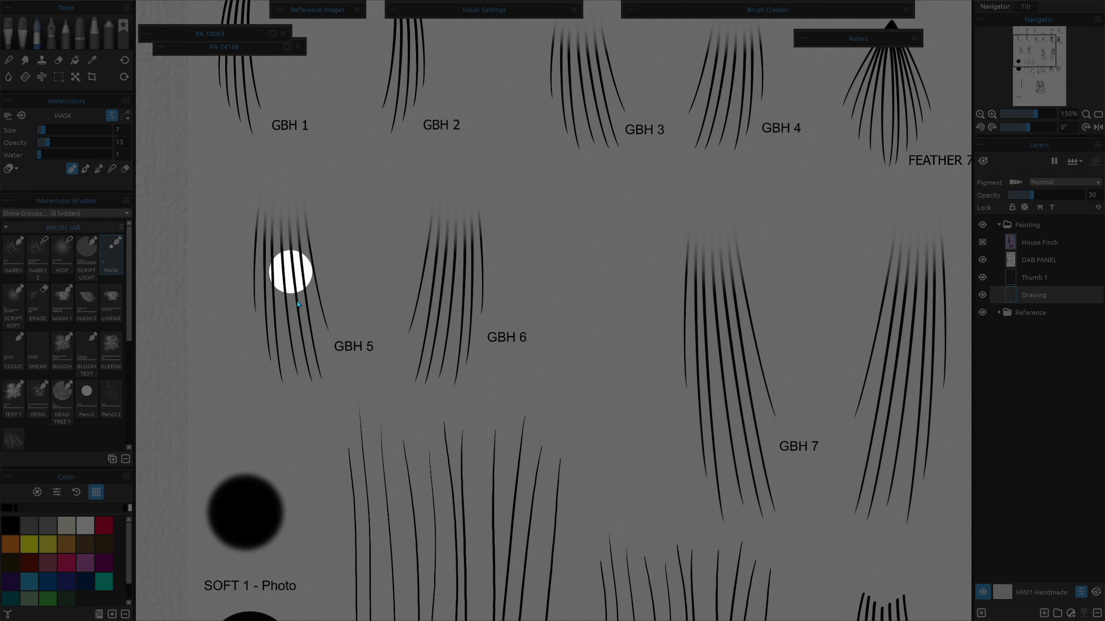
{"action": "scroll", "coordinate": [436, 331], "scroll_direction": "down", "scroll_amount": 4}
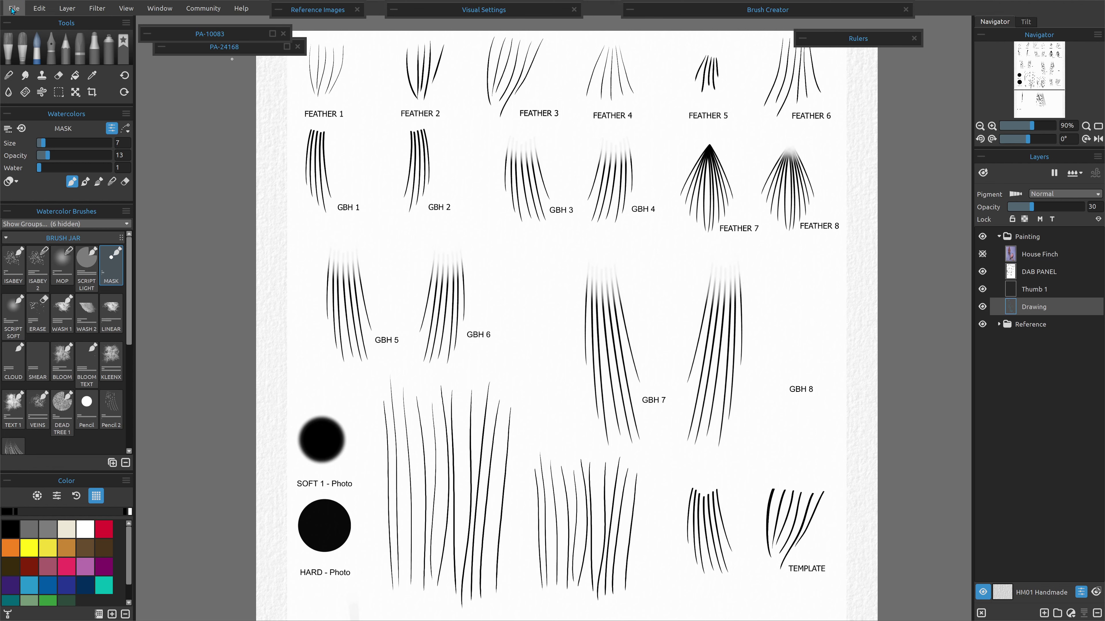
Open the recent file GBH.reb without saving the changes to the current document.
{"action": "left_click", "coordinate": [14, 8]}
{"action": "mouse_move", "coordinate": [65, 48]}
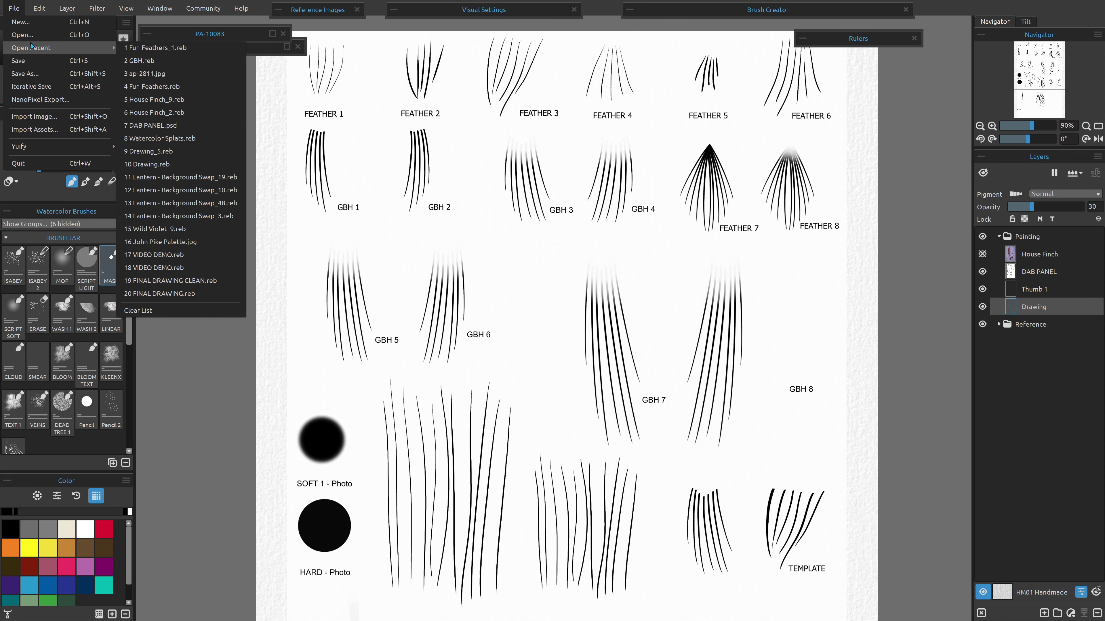
{"action": "left_click", "coordinate": [137, 61]}
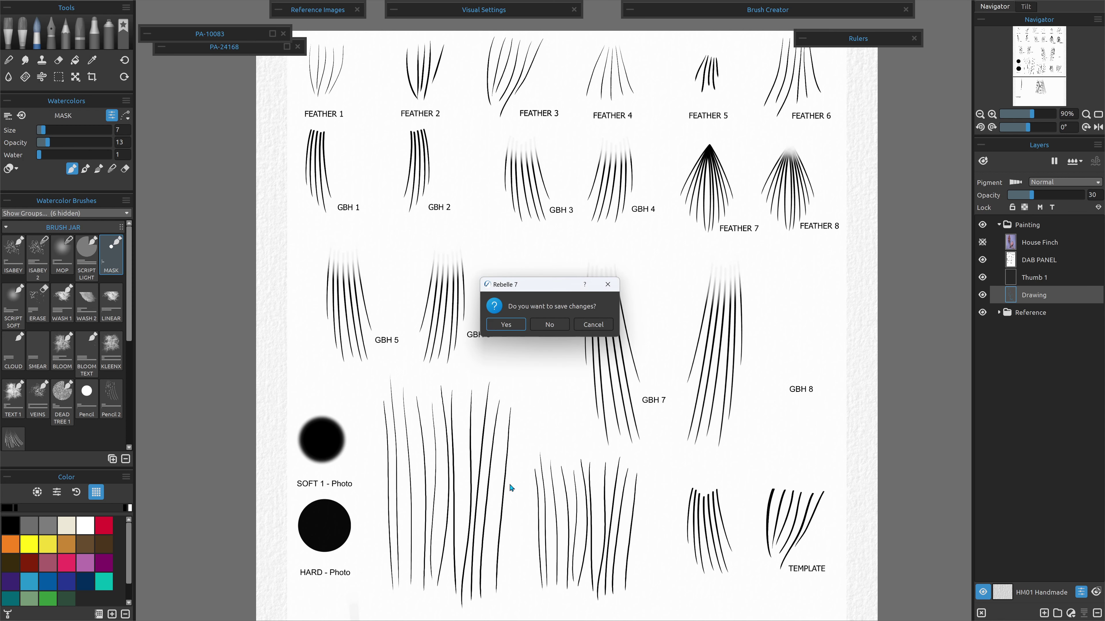
{"action": "left_click", "coordinate": [549, 326]}
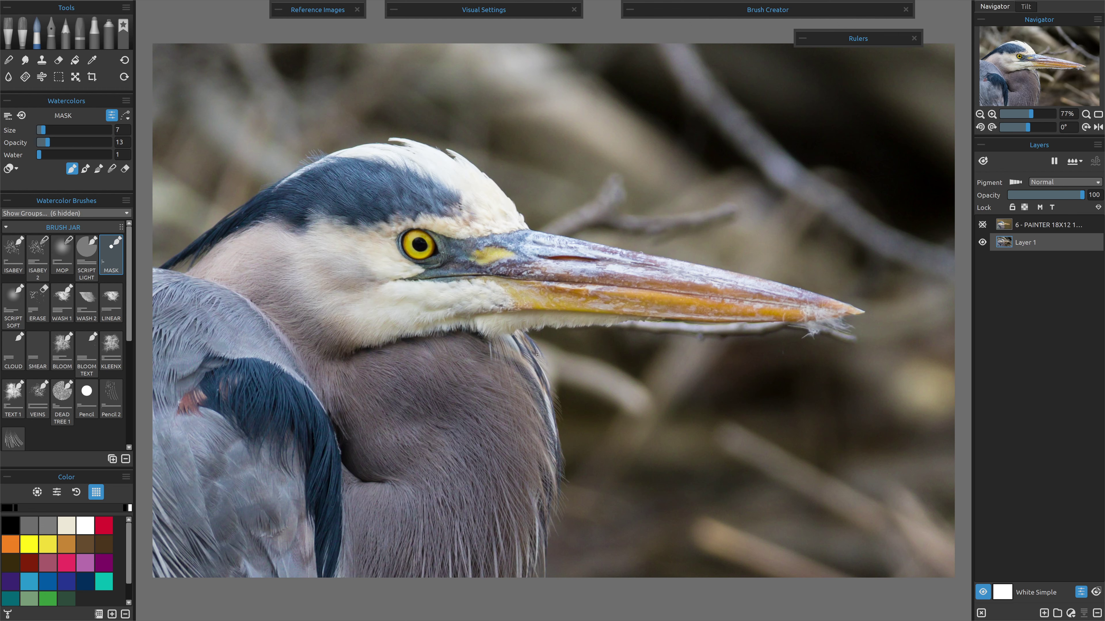
Show the painted heron layer above the reference photo and examine the painted breast feathers up close.
{"action": "left_click", "coordinate": [982, 224]}
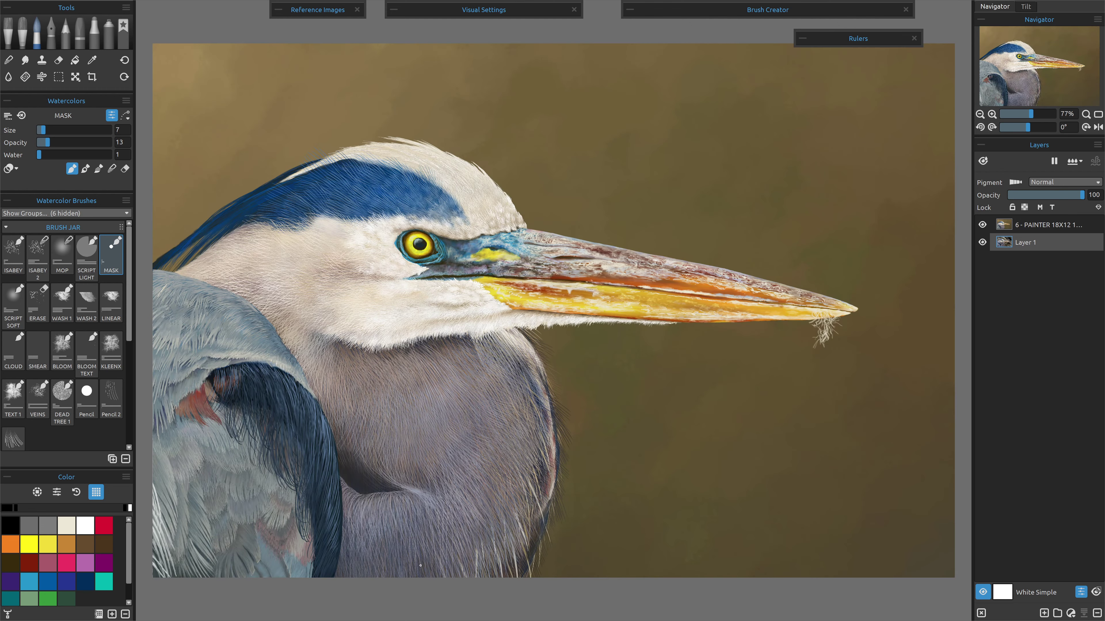
{"action": "scroll", "coordinate": [420, 565], "scroll_direction": "up", "scroll_amount": 5}
{"action": "scroll", "coordinate": [538, 299], "scroll_direction": "up", "scroll_amount": 1}
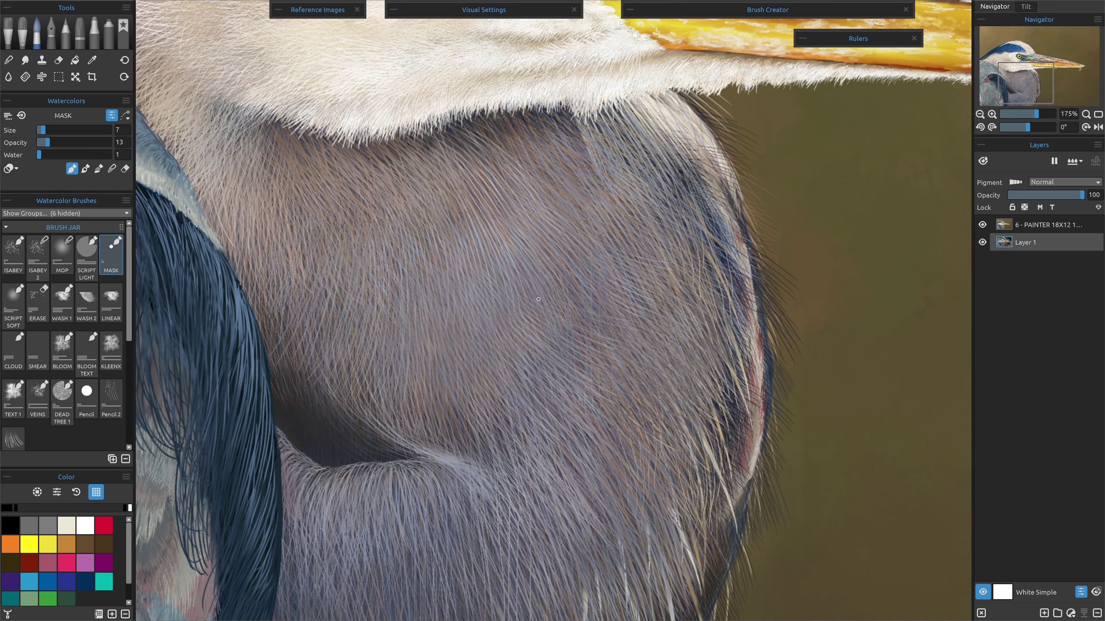
Examine the painted breast feathers up close and compare them with the reference photo by hiding and reshowing the painted heron layer.
{"action": "scroll", "coordinate": [531, 313], "scroll_direction": "up", "scroll_amount": 3}
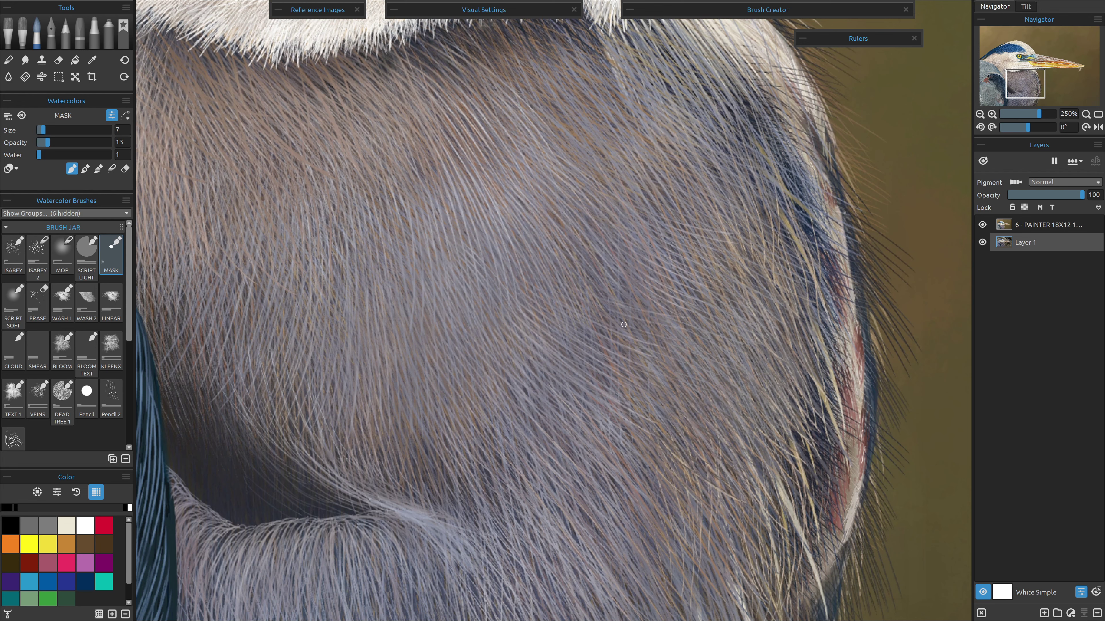
{"action": "scroll", "coordinate": [623, 325], "scroll_direction": "down", "scroll_amount": 3}
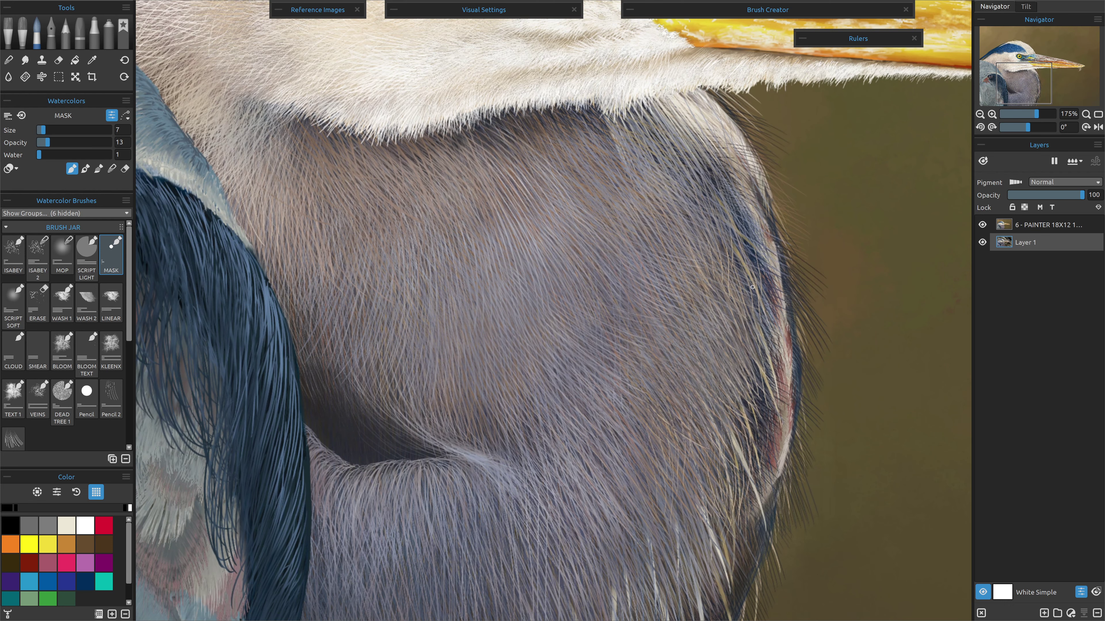
{"action": "scroll", "coordinate": [740, 321], "scroll_direction": "up", "scroll_amount": 3}
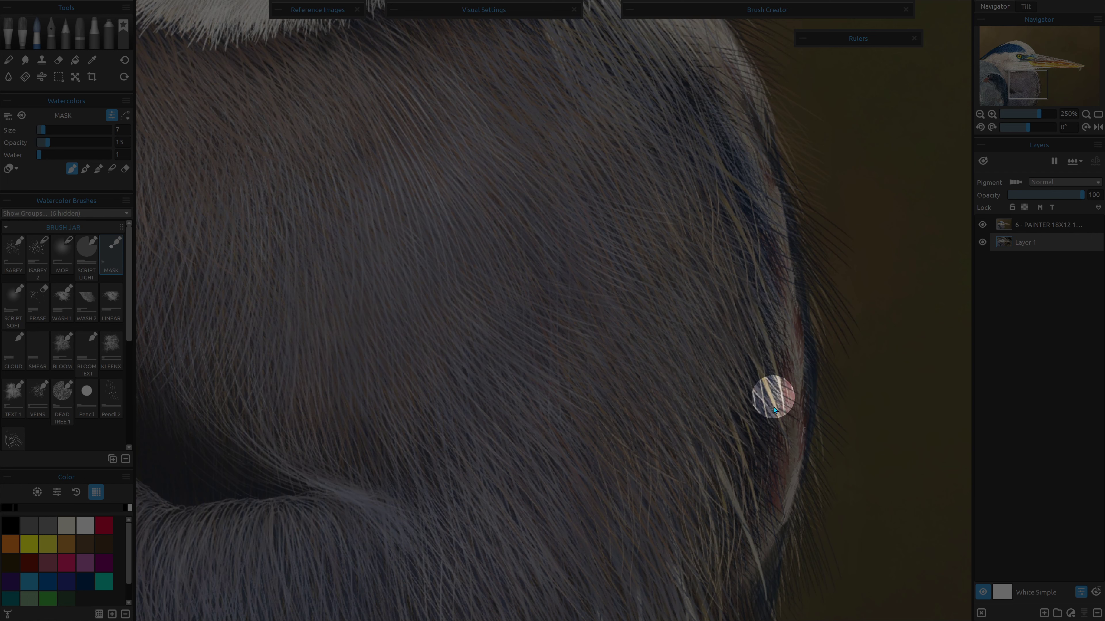
{"action": "scroll", "coordinate": [730, 501], "scroll_direction": "down", "scroll_amount": 1}
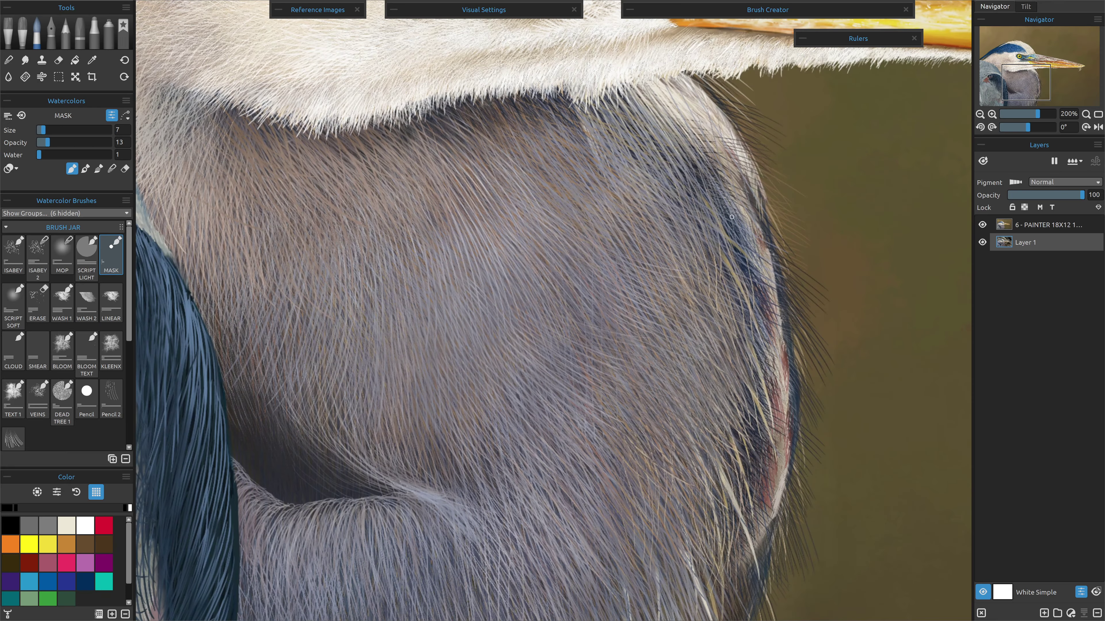
{"action": "left_click", "coordinate": [982, 224]}
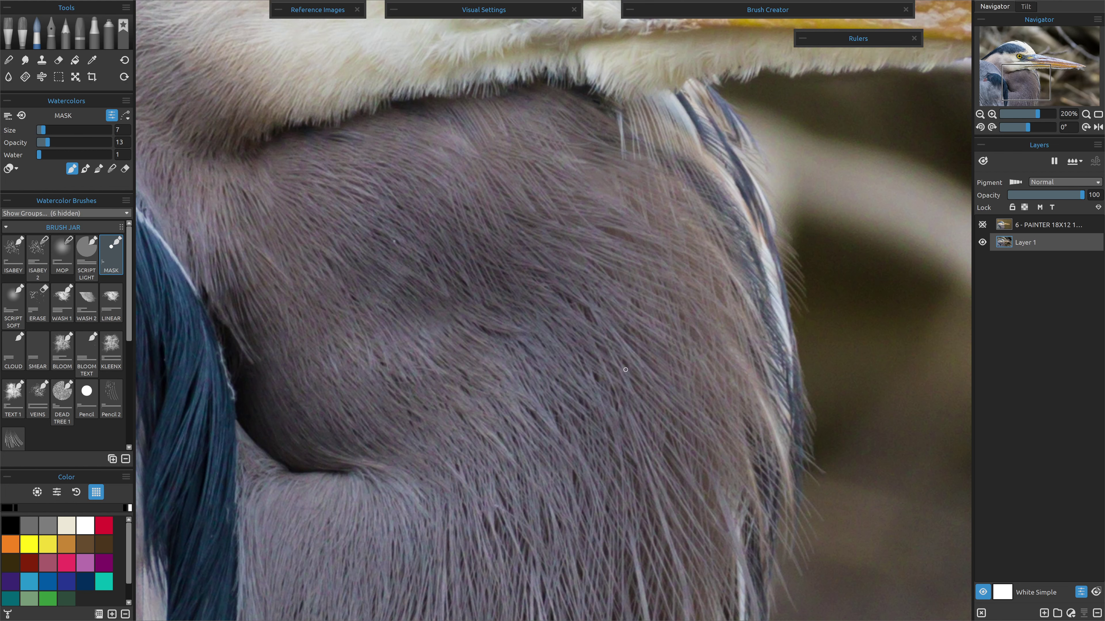
{"action": "key", "text": "ctrl+0"}
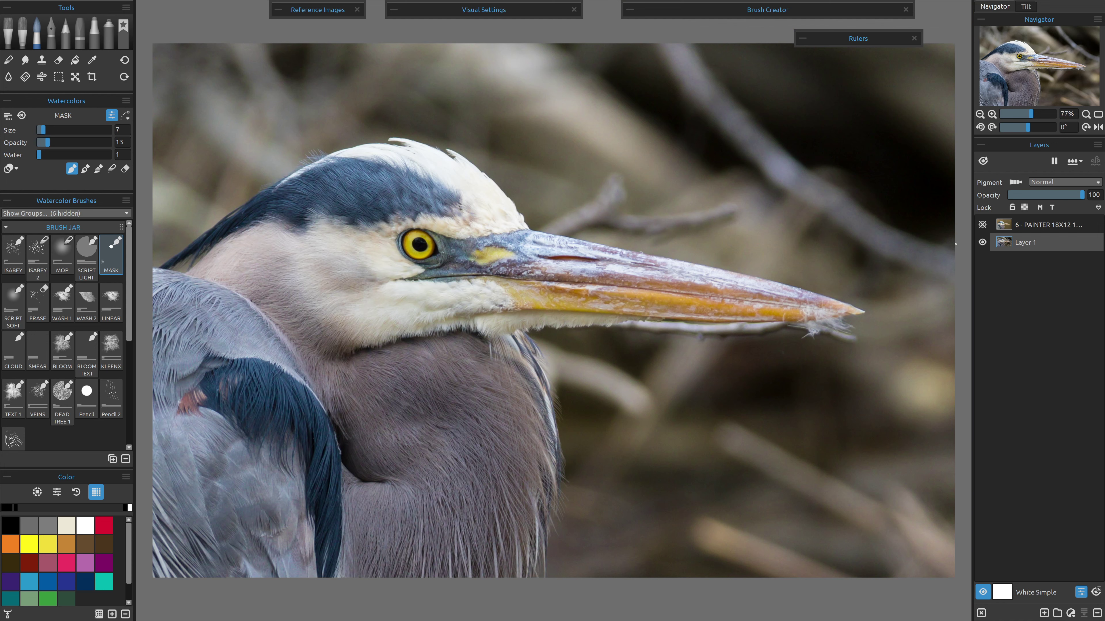
{"action": "left_click", "coordinate": [982, 224]}
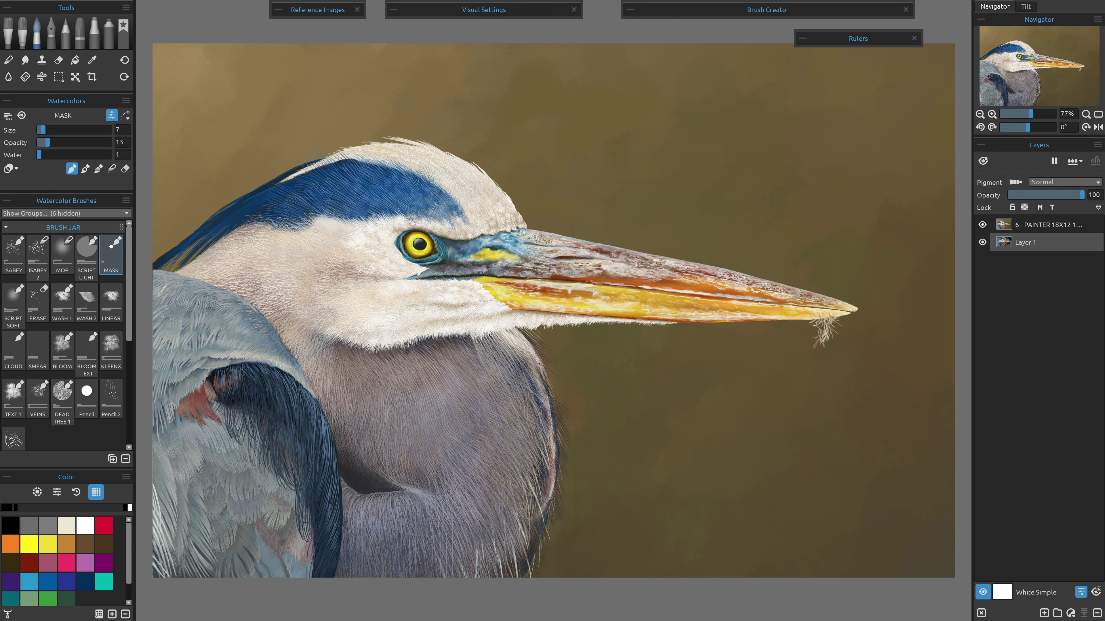
Open the recent house finch document containing the Painting group and the DAB PANEL layer.
{"action": "mouse_move", "coordinate": [51, 4]}
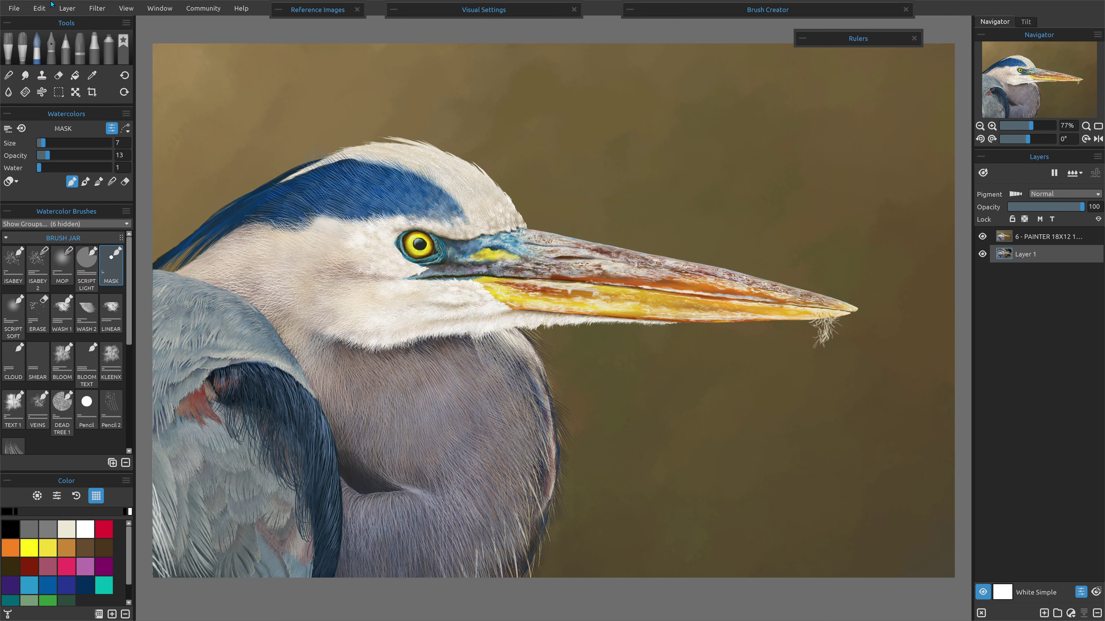
{"action": "left_click", "coordinate": [13, 7]}
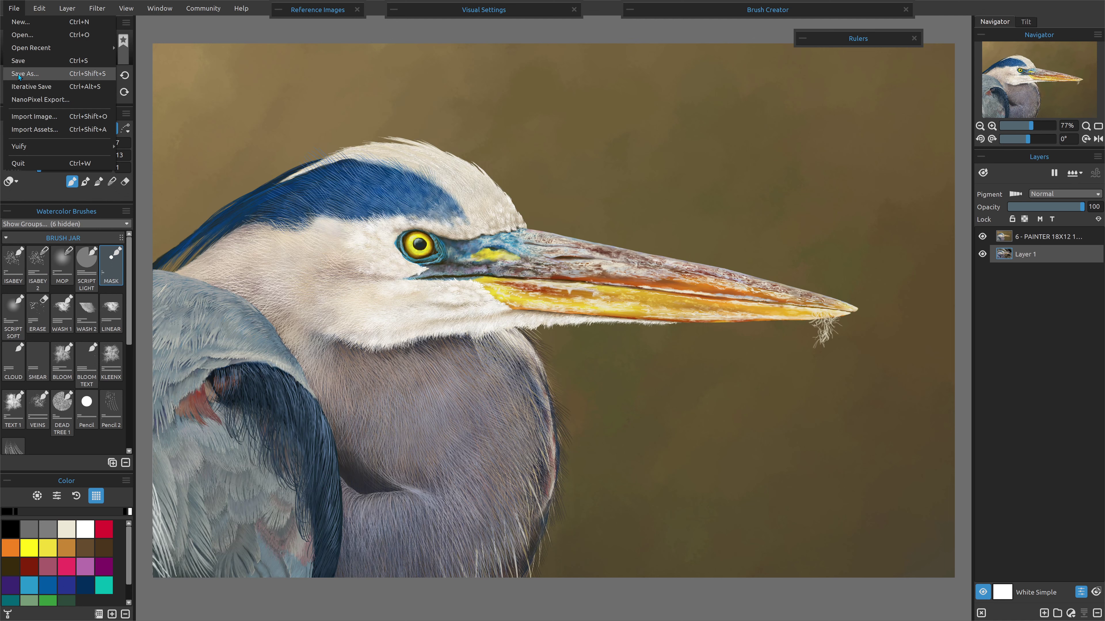
{"action": "mouse_move", "coordinate": [30, 47]}
{"action": "left_click", "coordinate": [174, 51]}
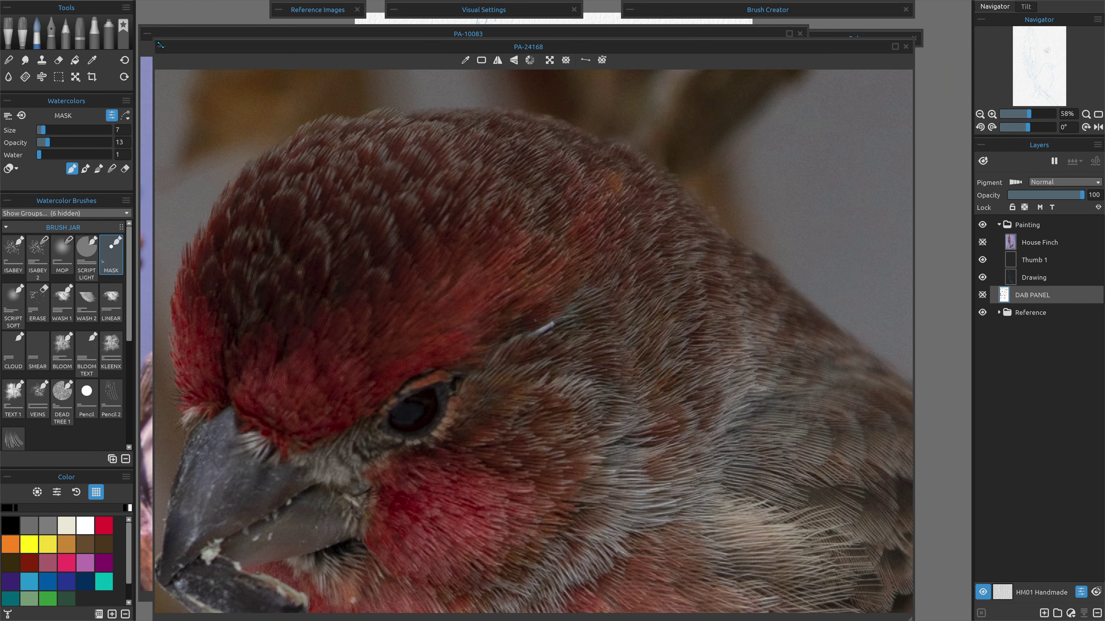
Collapse the PA-24168 reference window, view the PA-10083 finch photo and close it.
{"action": "left_click", "coordinate": [162, 47]}
{"action": "left_click", "coordinate": [147, 33]}
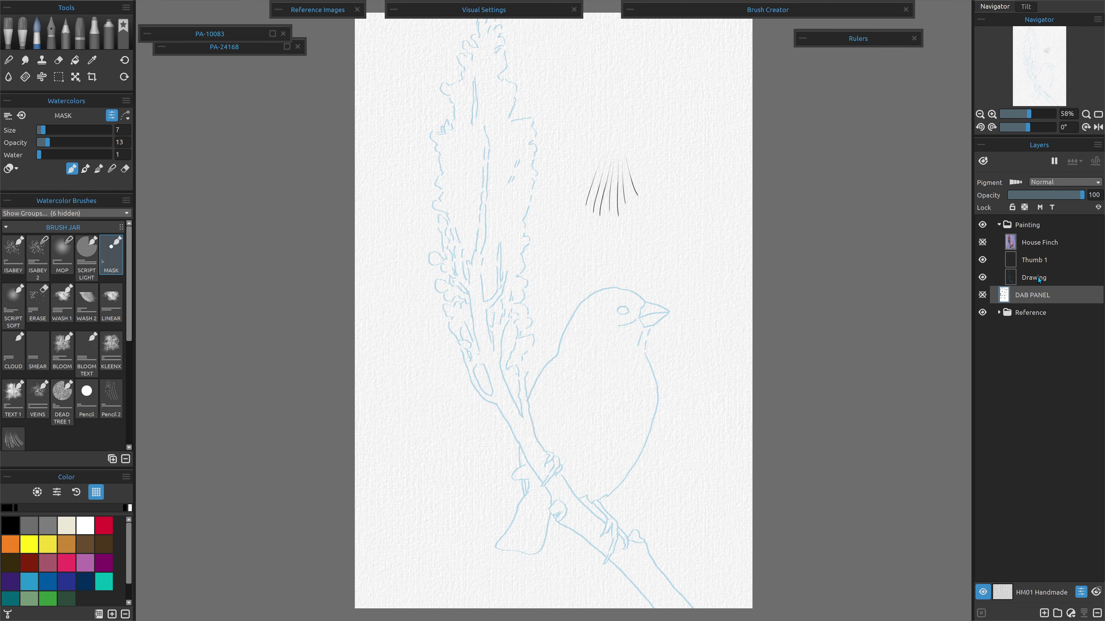
{"action": "left_click", "coordinate": [147, 34]}
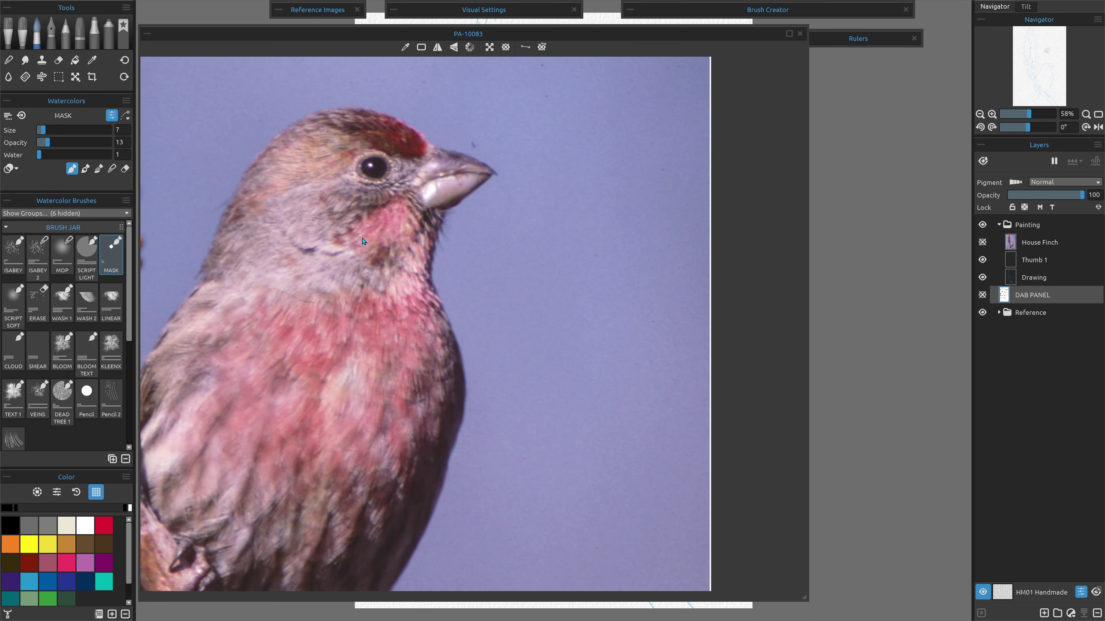
{"action": "left_click", "coordinate": [799, 33]}
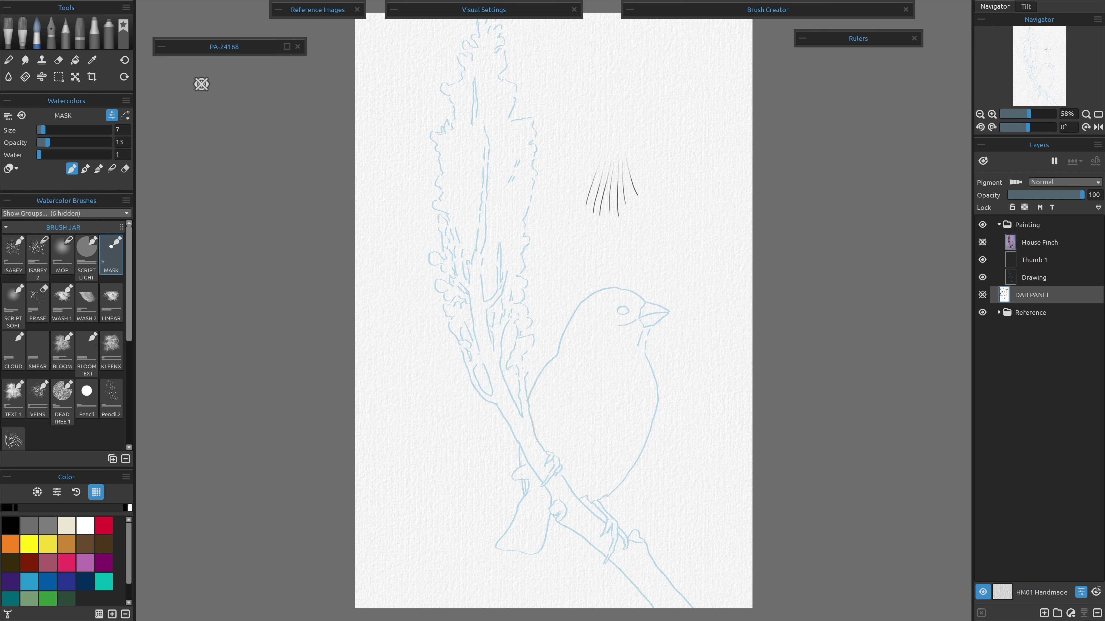
Examine the head, cheek and breast feathers in the PA-24168 reference photo, and close its window.
{"action": "left_click", "coordinate": [161, 46]}
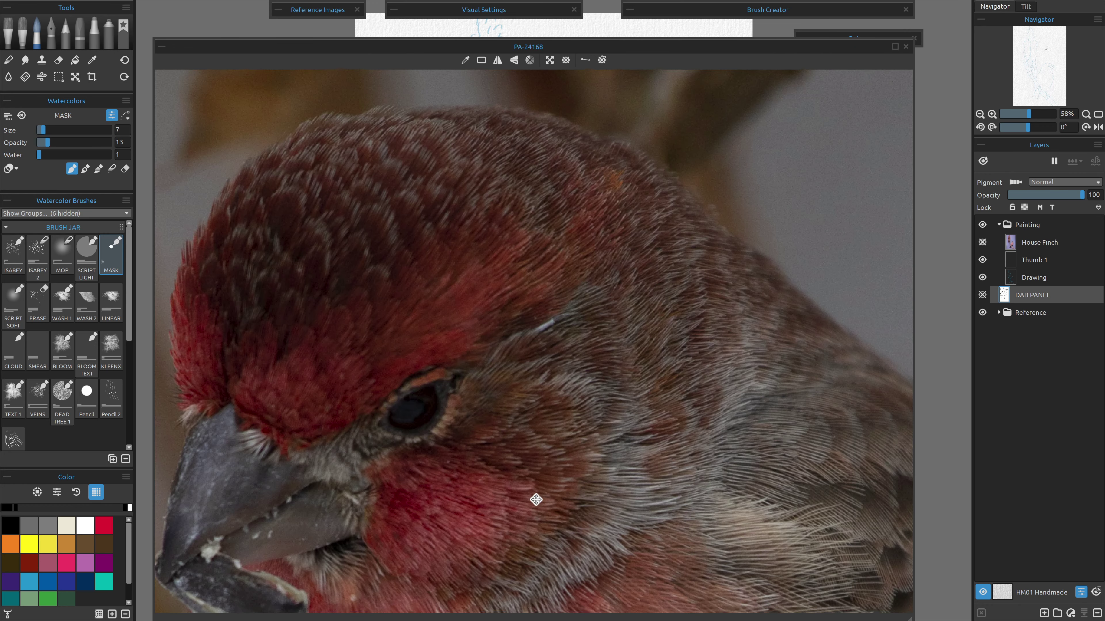
{"action": "left_click_drag", "start_coordinate": [535, 501], "coordinate": [492, 227]}
{"action": "left_click_drag", "start_coordinate": [543, 404], "coordinate": [585, 338]}
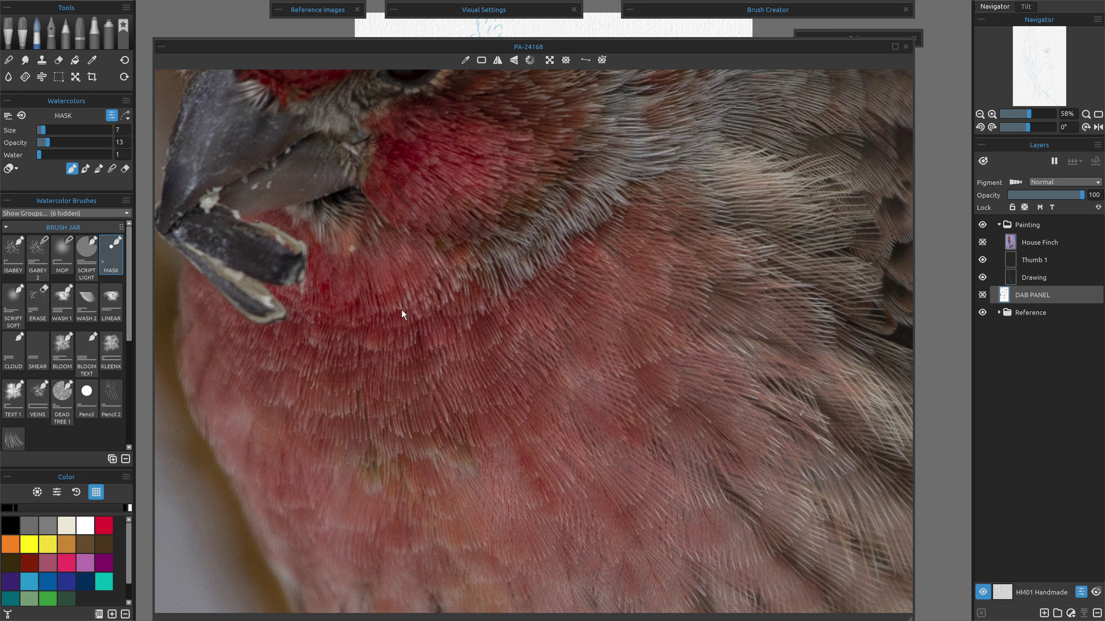
{"action": "left_click_drag", "start_coordinate": [381, 270], "coordinate": [405, 409]}
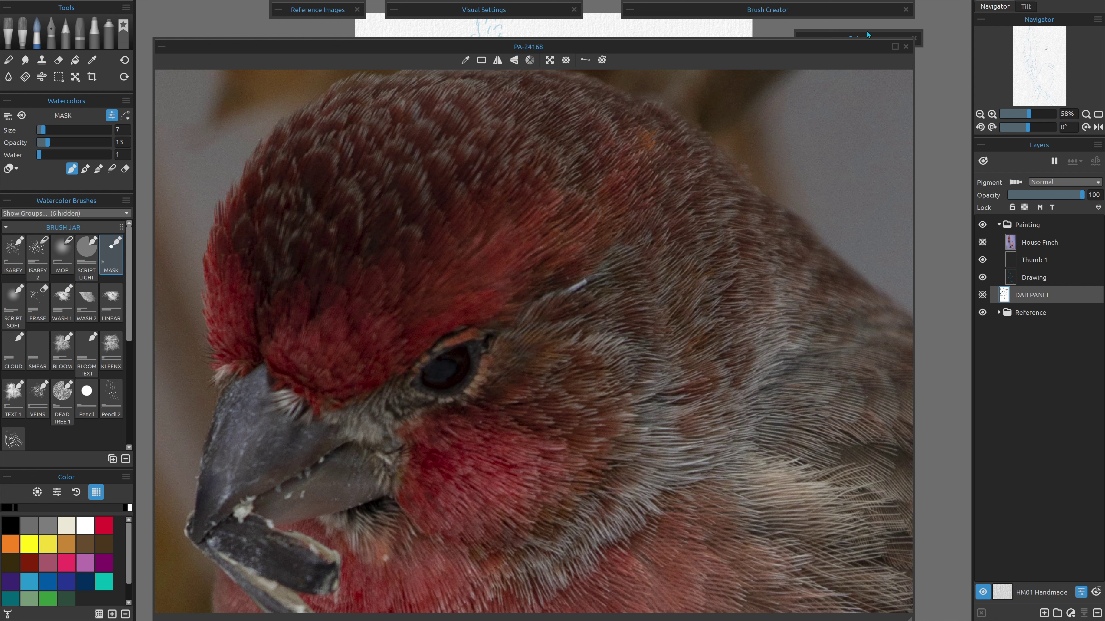
{"action": "left_click", "coordinate": [902, 47]}
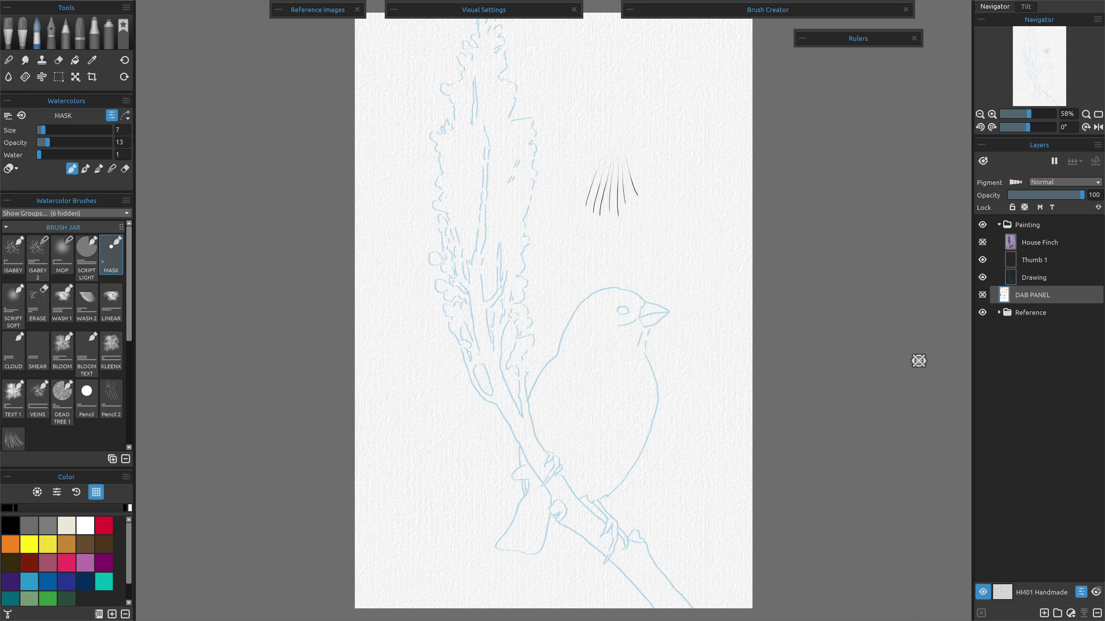
Add a layer above Thumb 1 and paint one curved black stroke about 1.93 in tall beside the sample feather dab.
{"action": "left_click", "coordinate": [1037, 263]}
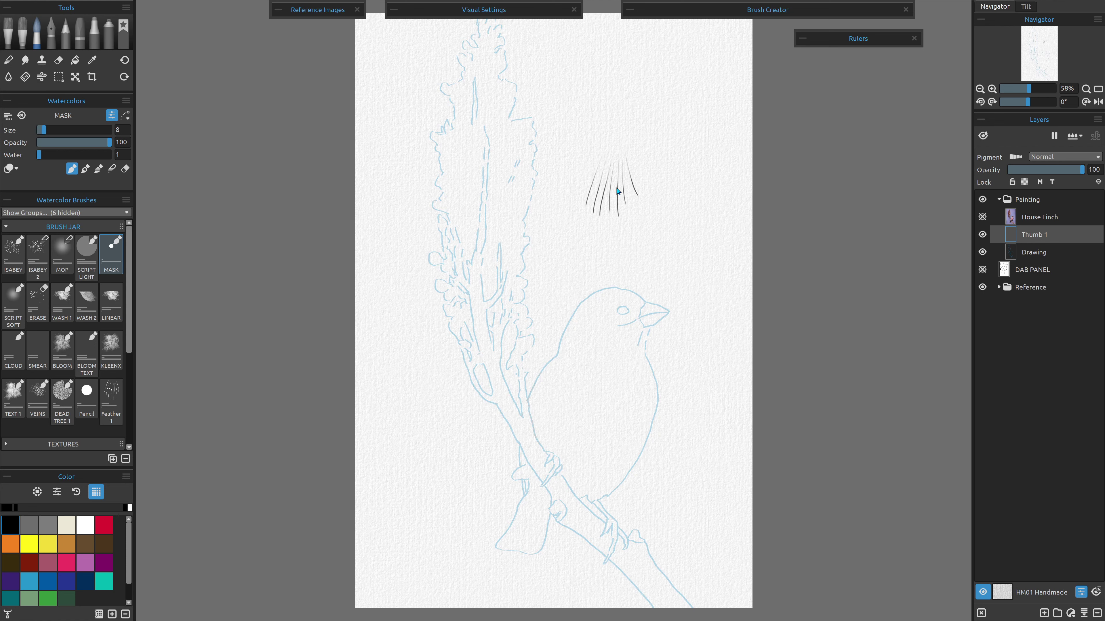
{"action": "scroll", "coordinate": [641, 167], "scroll_direction": "up", "scroll_amount": 5}
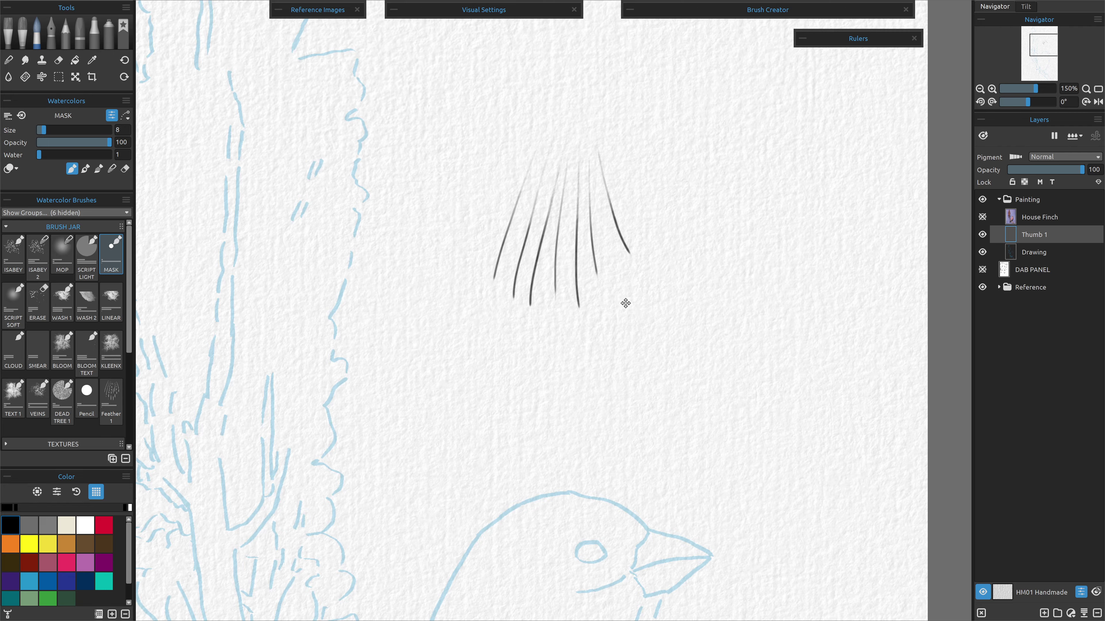
{"action": "left_click_drag", "start_coordinate": [626, 303], "coordinate": [518, 348]}
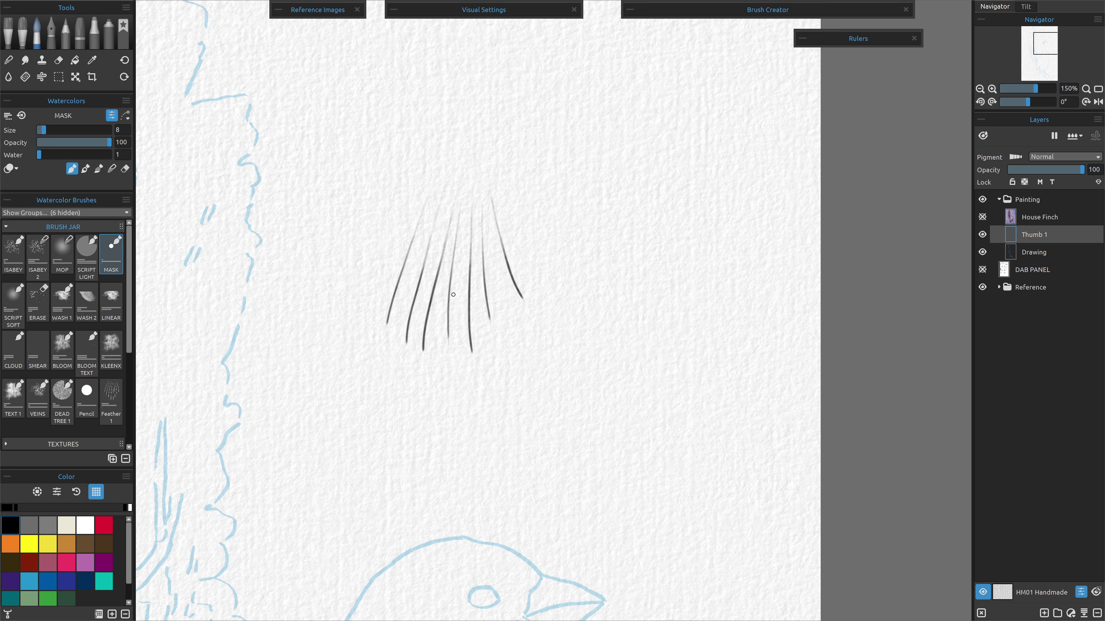
{"action": "key", "text": "ctrl+shift+n"}
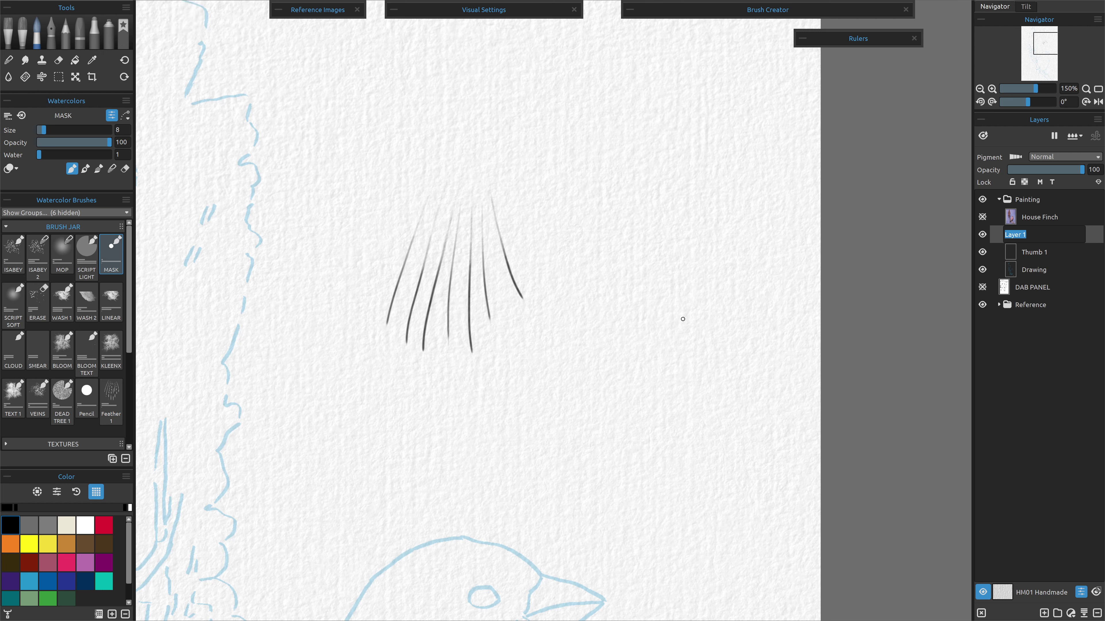
{"action": "key", "text": "Return"}
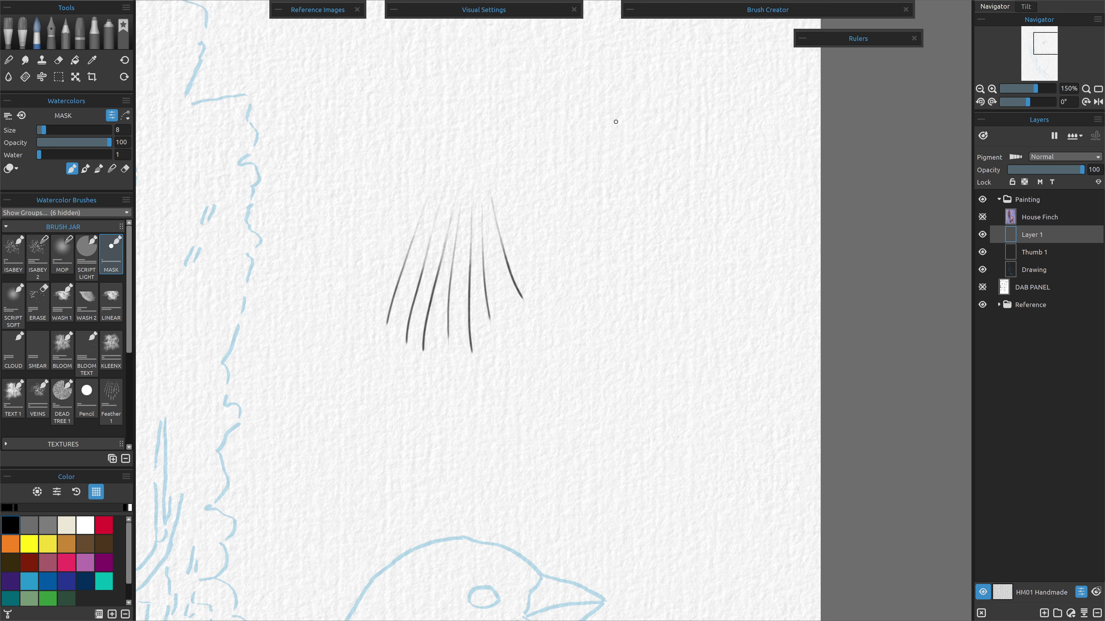
{"action": "left_click_drag", "start_coordinate": [618, 106], "coordinate": [593, 353]}
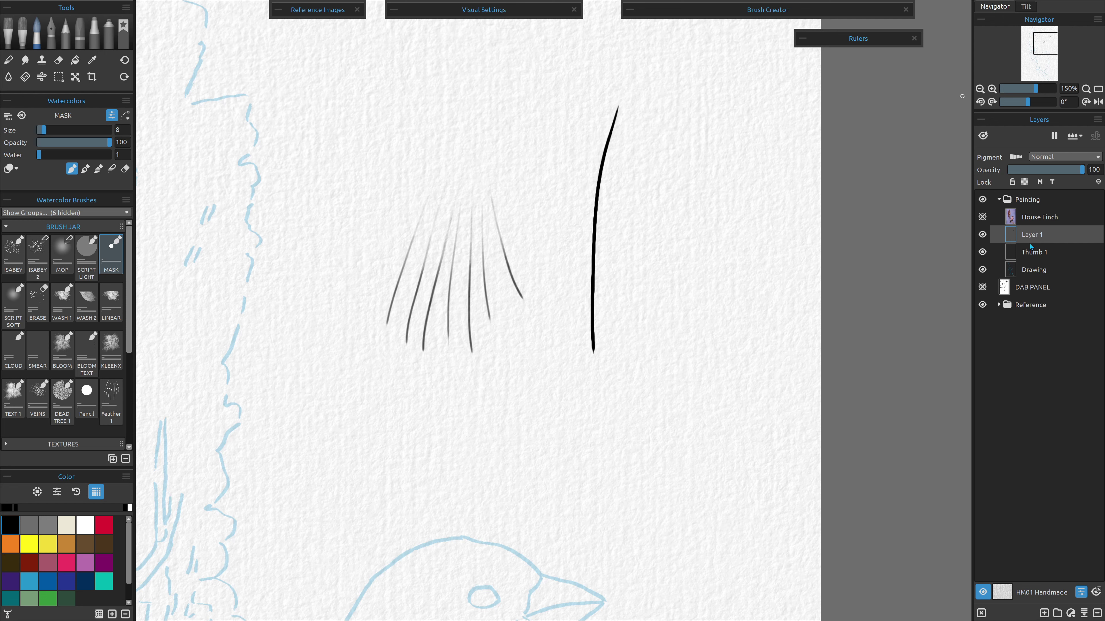
Duplicate the new stroke's layer, shift the copy slightly sideways from the original and rotate it to -1.01°.
{"action": "right_click", "coordinate": [1029, 236]}
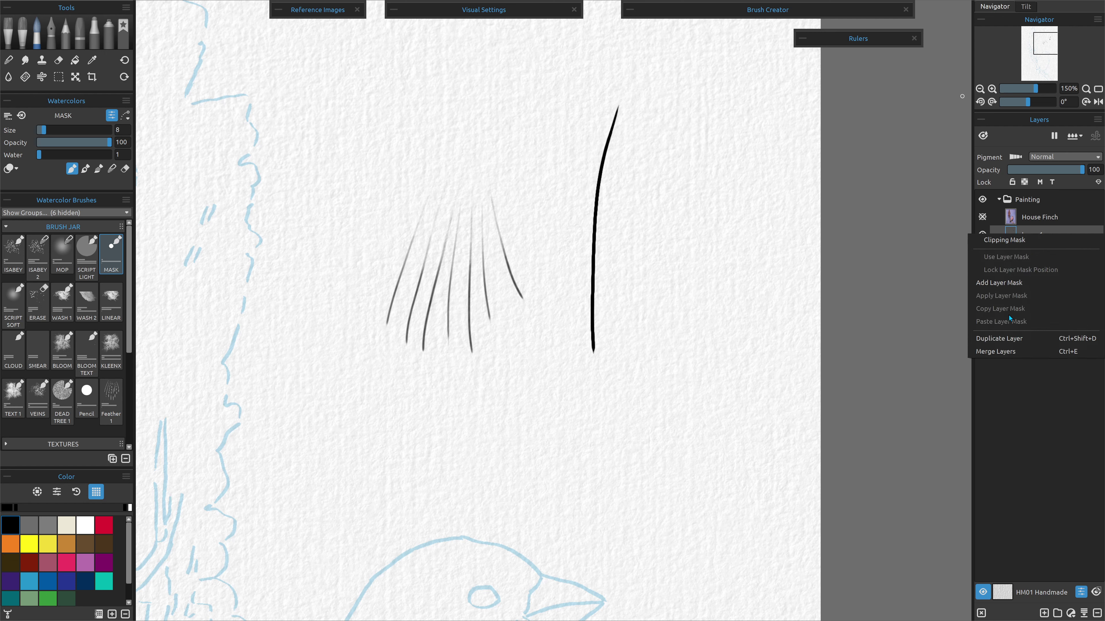
{"action": "left_click", "coordinate": [1008, 340]}
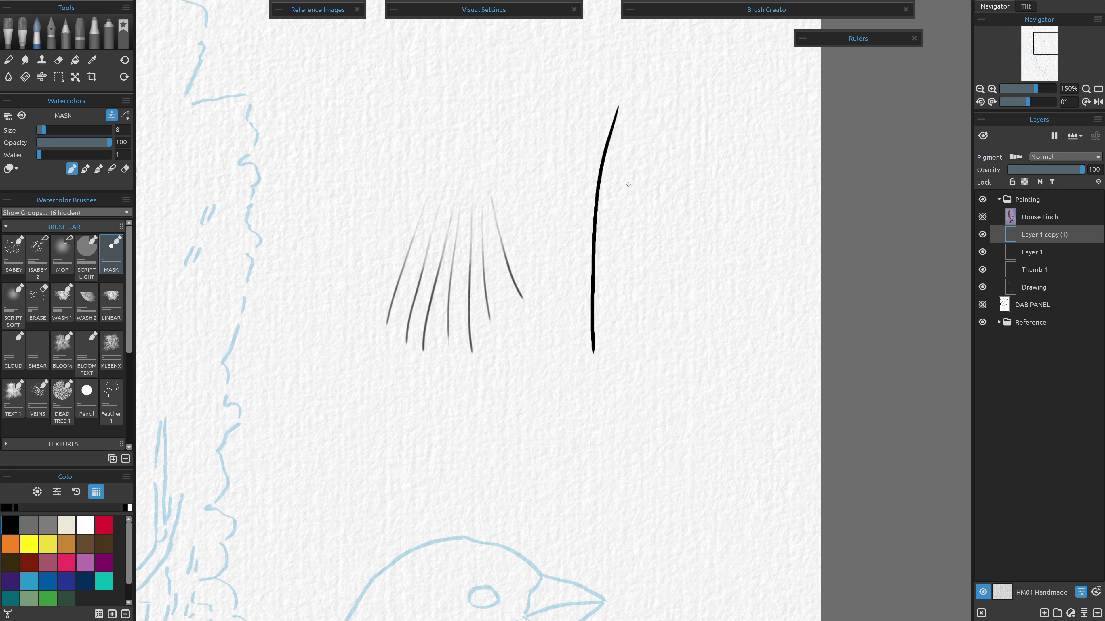
{"action": "left_click", "coordinate": [75, 77]}
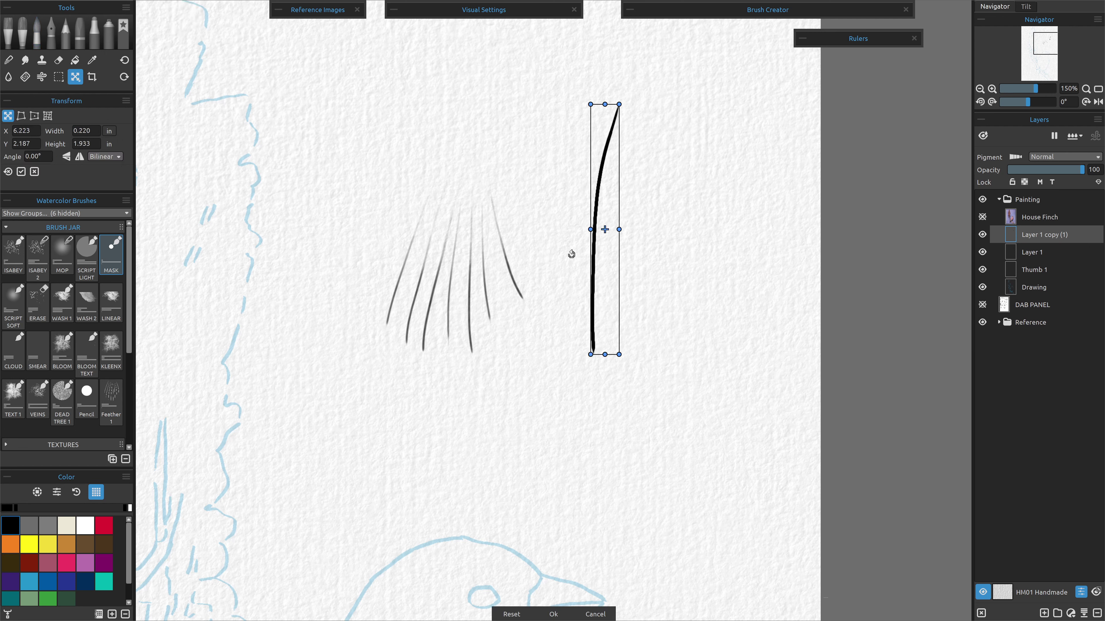
{"action": "left_click_drag", "start_coordinate": [605, 257], "coordinate": [615, 258]}
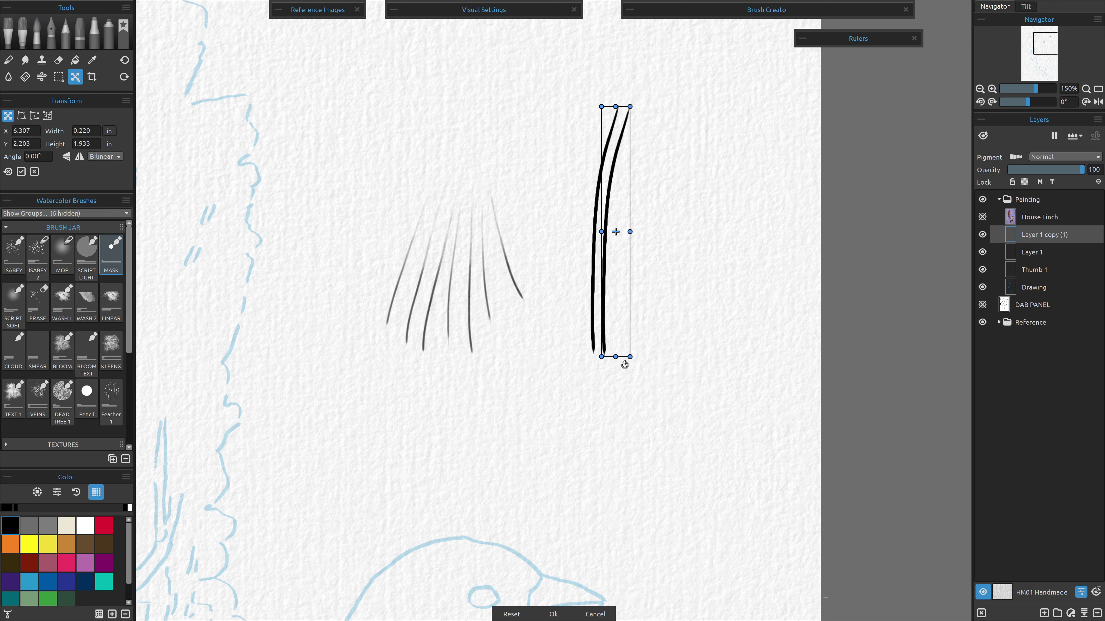
{"action": "left_click_drag", "start_coordinate": [636, 366], "coordinate": [638, 367]}
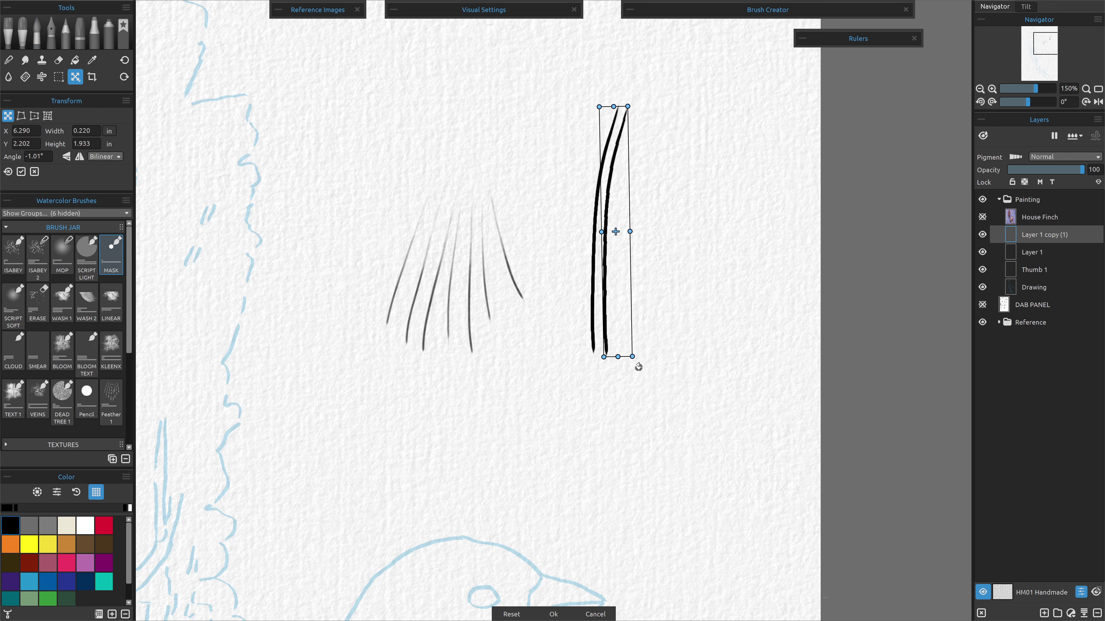
Move the copied stroke so its upper tip meets the original stroke's tip, with X at 6.220 in and Y at 2.195 in.
{"action": "left_click_drag", "start_coordinate": [611, 200], "coordinate": [606, 197]}
{"action": "scroll", "coordinate": [637, 153], "scroll_direction": "up", "scroll_amount": 4}
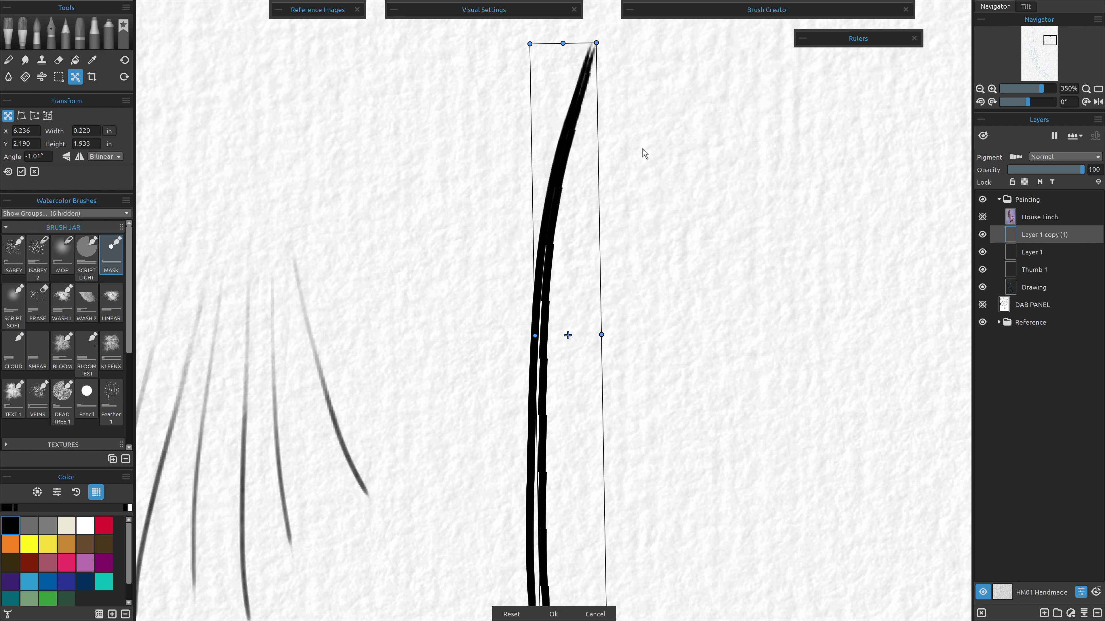
{"action": "scroll", "coordinate": [638, 116], "scroll_direction": "up", "scroll_amount": 1}
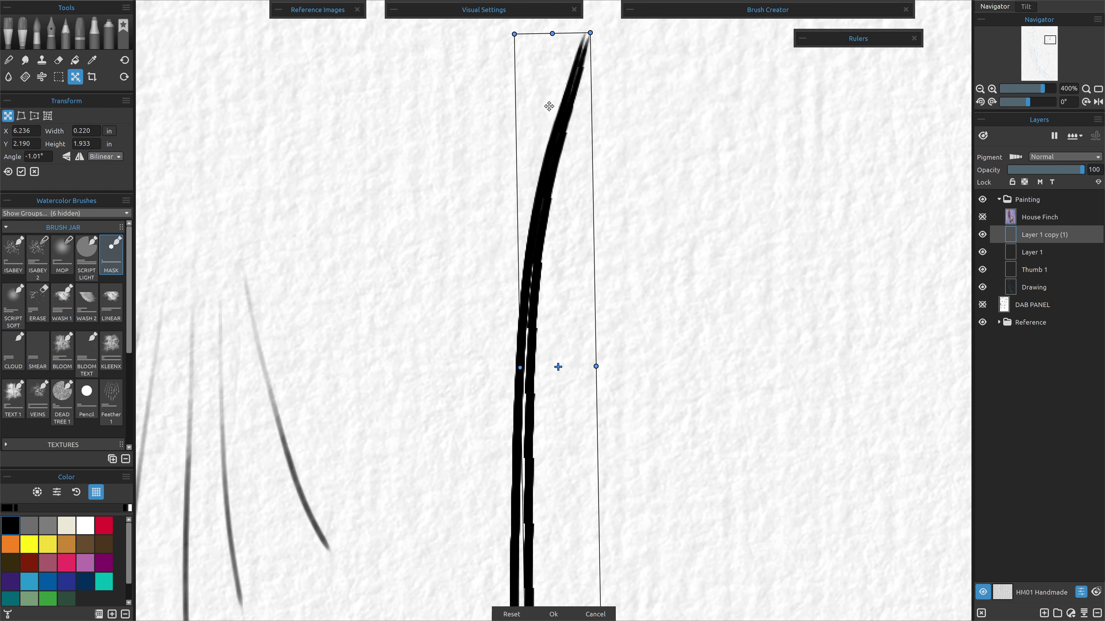
{"action": "key", "text": "Left"}
{"action": "key", "text": "Left"}
{"action": "key", "text": "Left"}
{"action": "key", "text": "Down"}
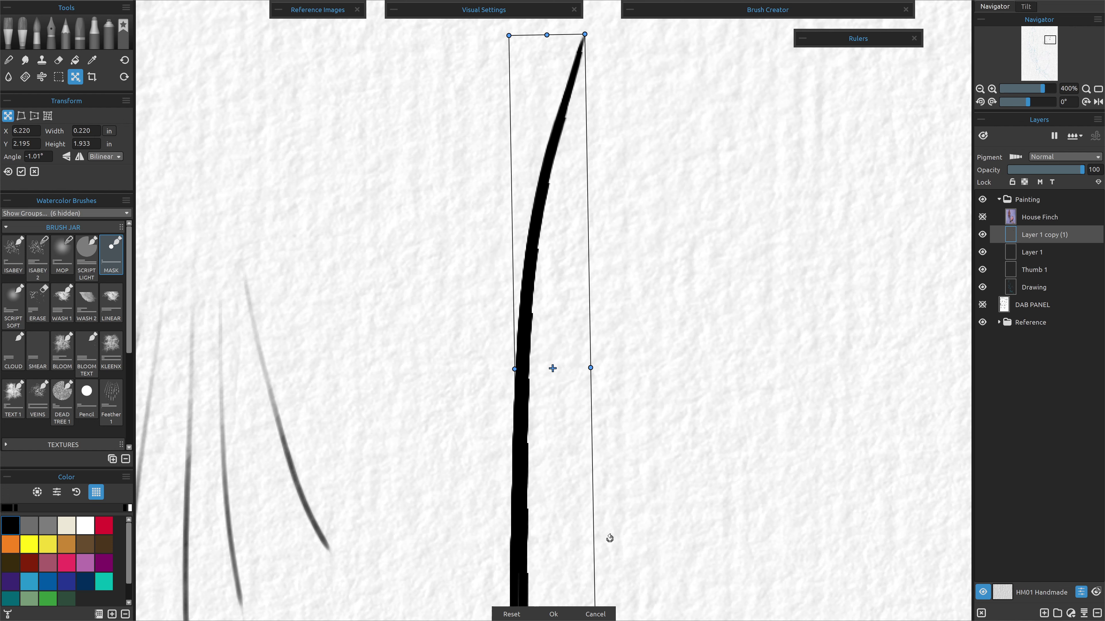
Rotate the copied stroke to -1.33° with its upper tip on the original's and its lower end fanned out, and apply the transform.
{"action": "left_click_drag", "start_coordinate": [609, 538], "coordinate": [655, 279]}
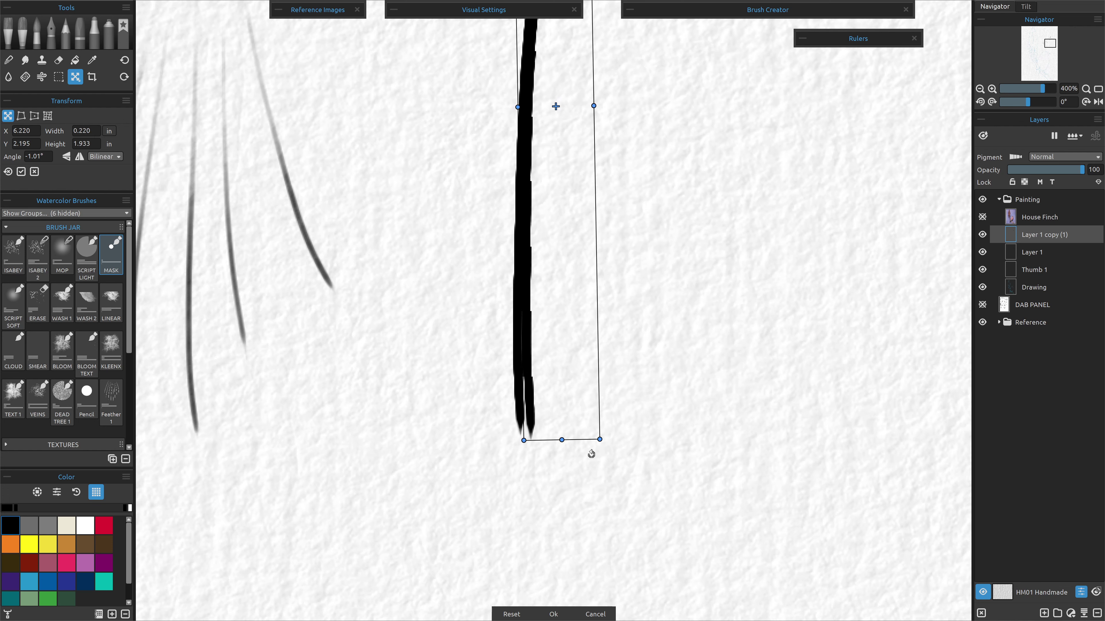
{"action": "left_click_drag", "start_coordinate": [605, 452], "coordinate": [612, 454]}
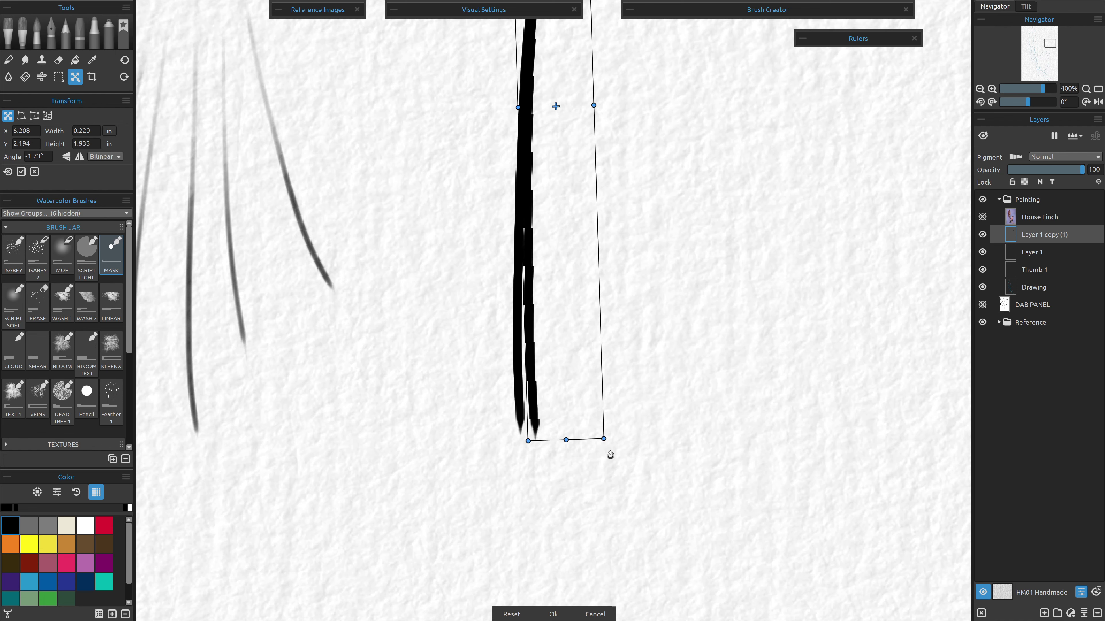
{"action": "left_click_drag", "start_coordinate": [655, 111], "coordinate": [603, 310]}
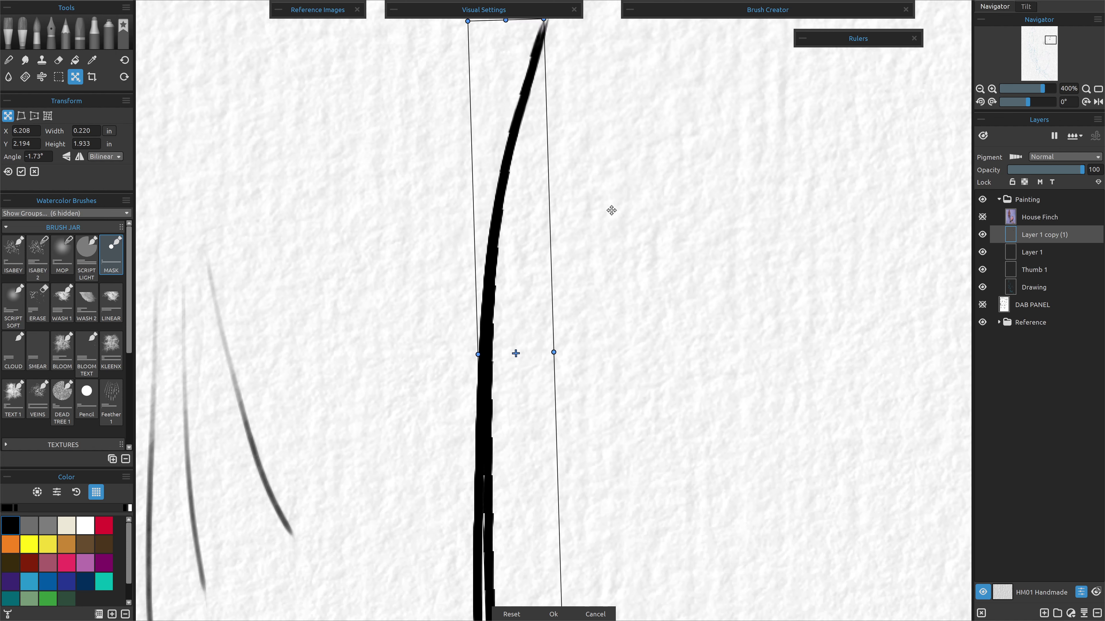
{"action": "left_click_drag", "start_coordinate": [609, 210], "coordinate": [570, 392]}
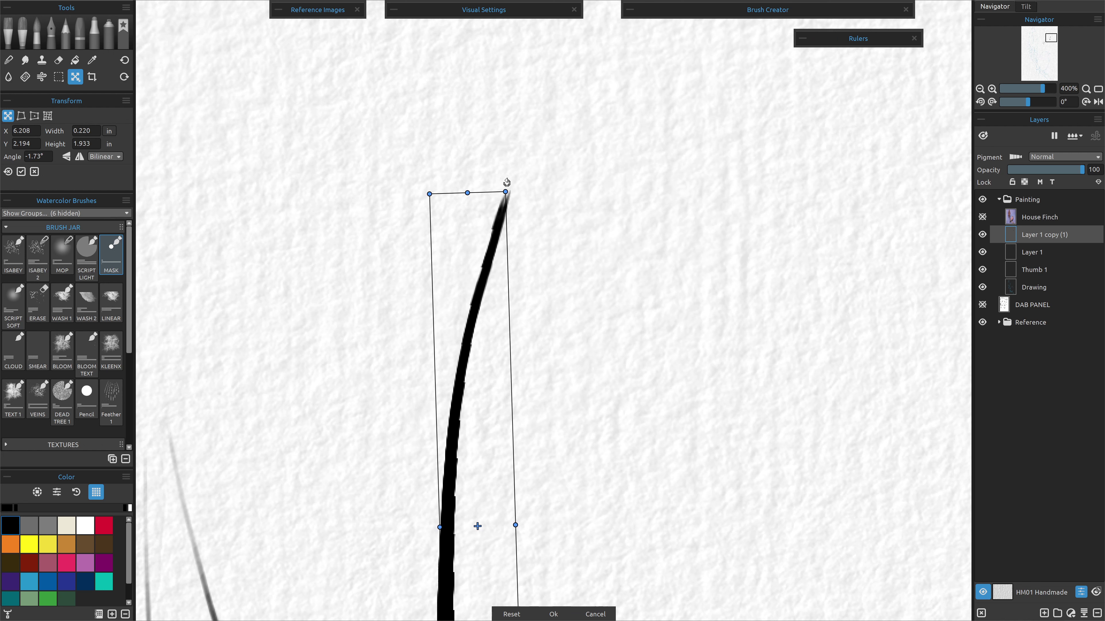
{"action": "left_click_drag", "start_coordinate": [507, 182], "coordinate": [507, 182]}
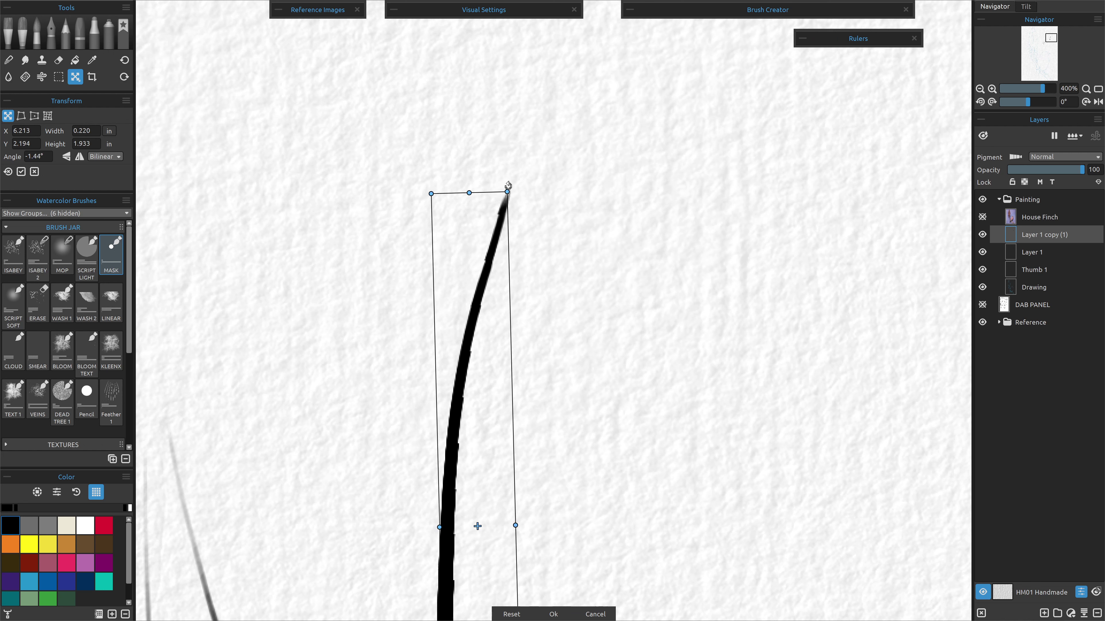
{"action": "left_click_drag", "start_coordinate": [508, 185], "coordinate": [509, 186]}
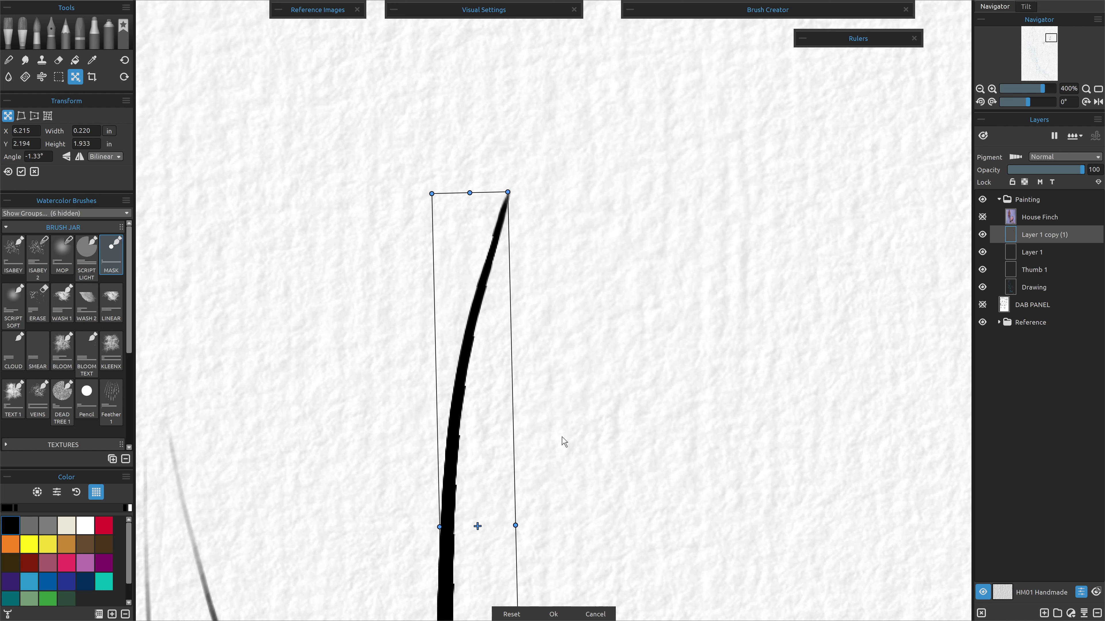
{"action": "left_click", "coordinate": [550, 615]}
Paint a short black stroke down the gap between the lower ends of the two overlapping strokes.
{"action": "key", "text": "ctrl+0"}
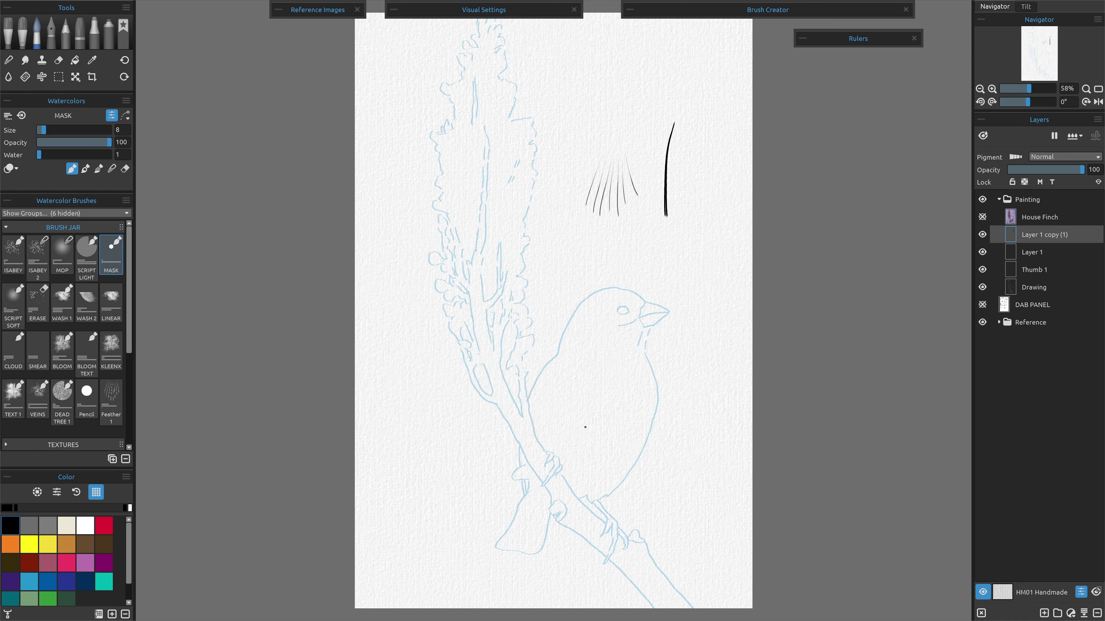
{"action": "scroll", "coordinate": [713, 131], "scroll_direction": "up", "scroll_amount": 8}
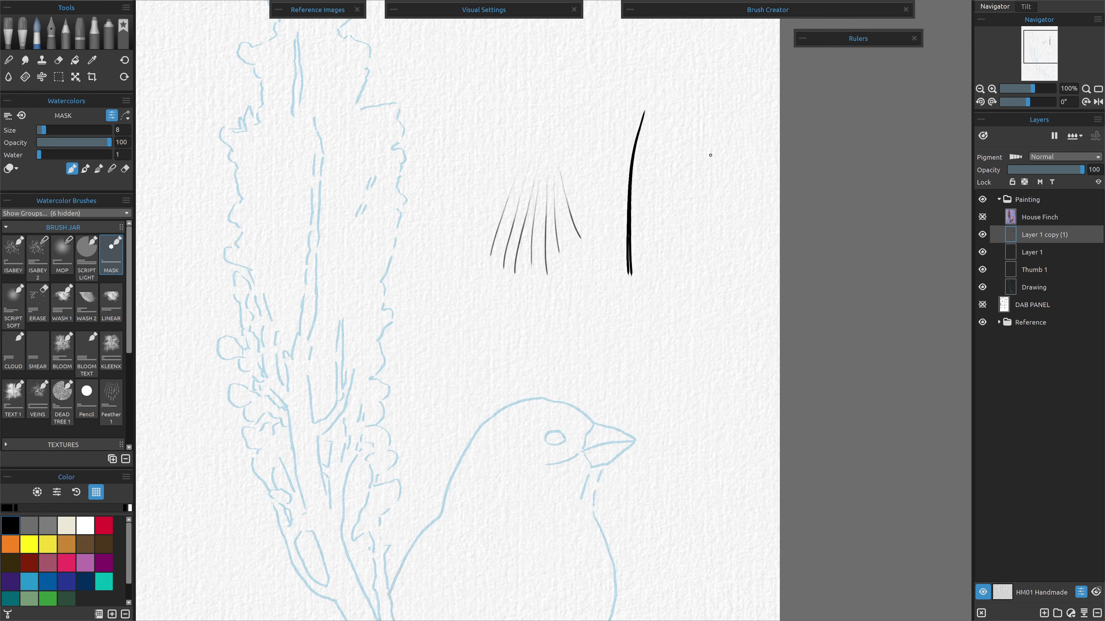
{"action": "scroll", "coordinate": [647, 143], "scroll_direction": "up", "scroll_amount": 2}
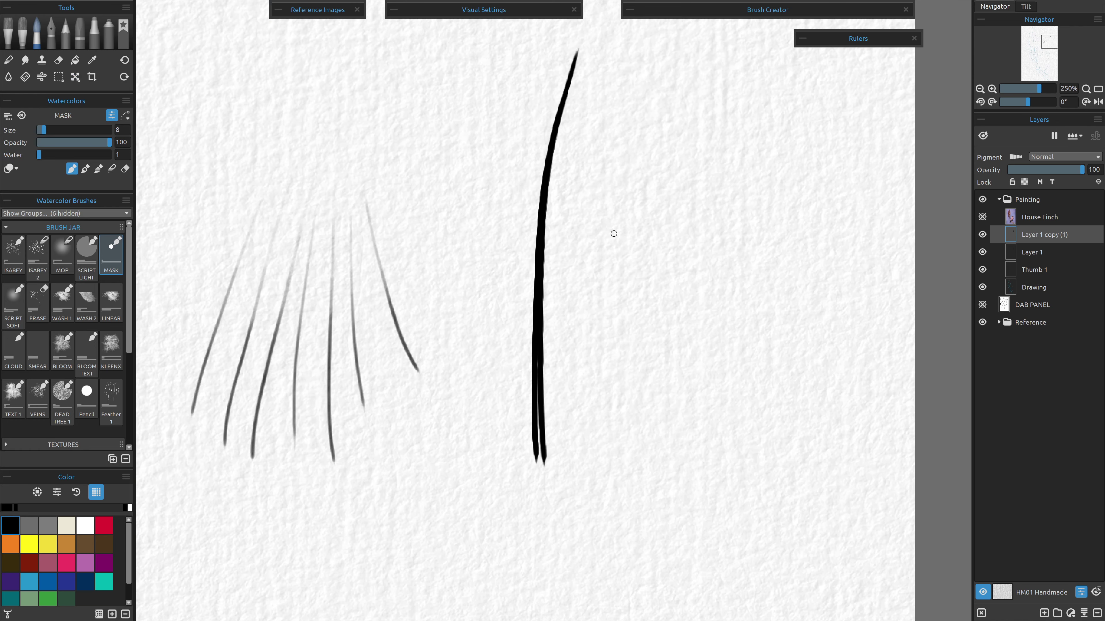
{"action": "left_click_drag", "start_coordinate": [538, 361], "coordinate": [540, 469]}
{"action": "key", "text": "ctrl+0"}
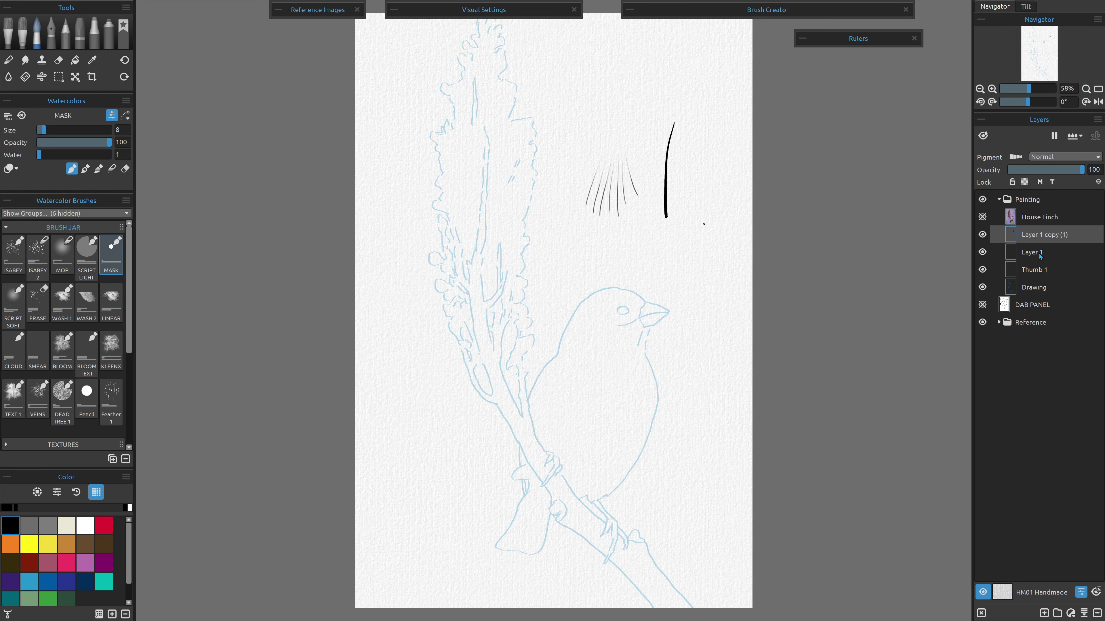
Show the DAB PANEL layer, hide the Drawing, Thumb 1, Layer 1 and Layer 1 copy (1) layers, and examine the GBH feather dabs.
{"action": "key", "text": "slash"}
{"action": "left_click", "coordinate": [982, 305]}
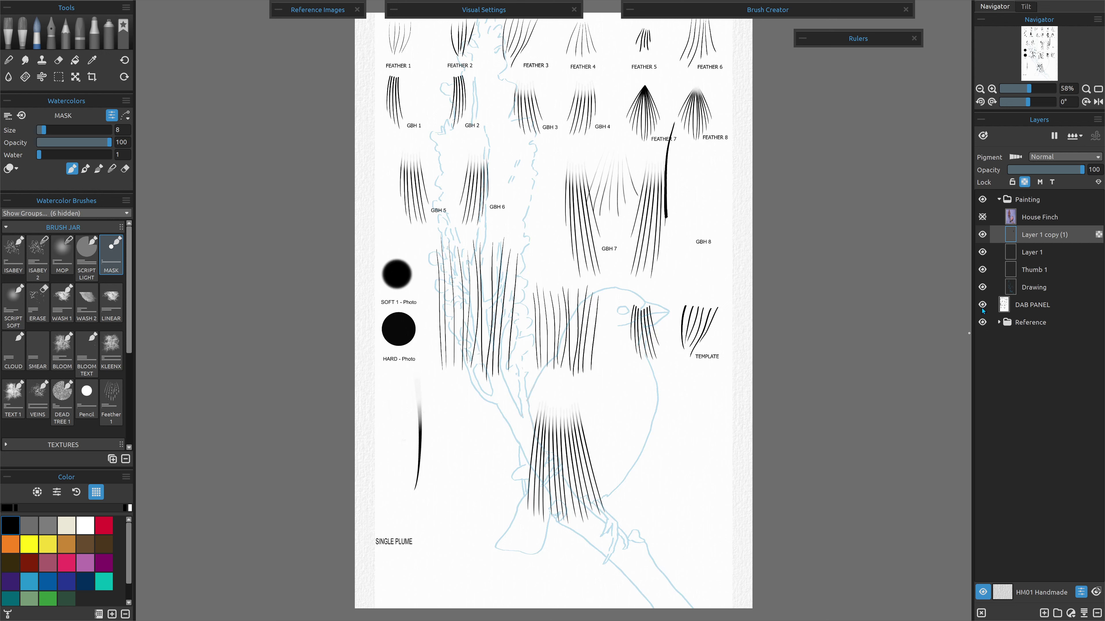
{"action": "left_click", "coordinate": [982, 287]}
{"action": "left_click", "coordinate": [982, 270]}
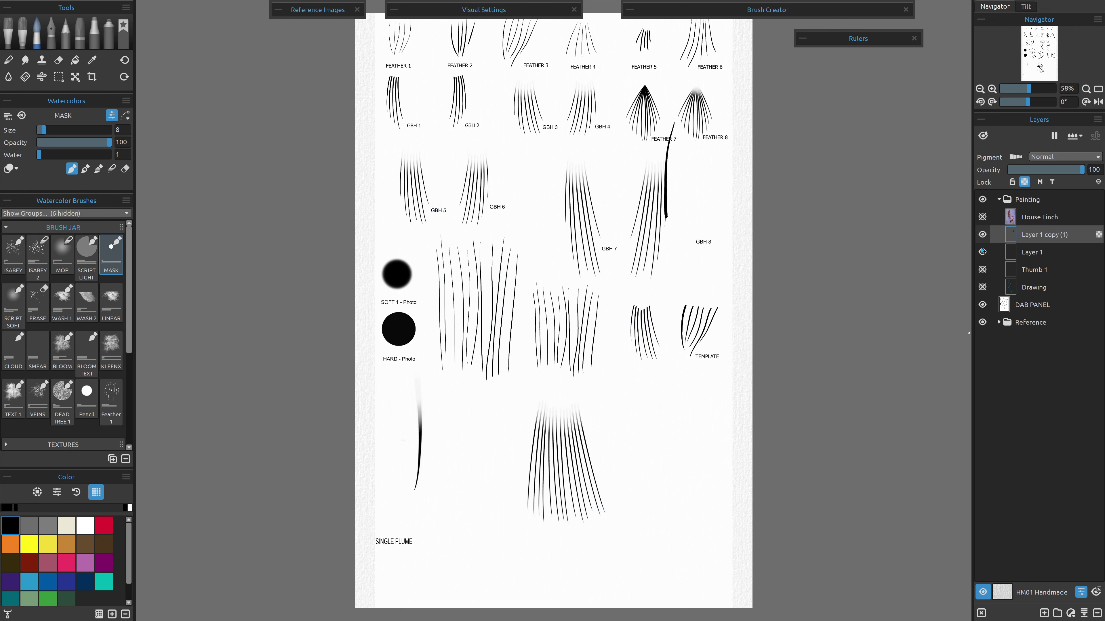
{"action": "left_click", "coordinate": [982, 252]}
{"action": "left_click", "coordinate": [983, 234]}
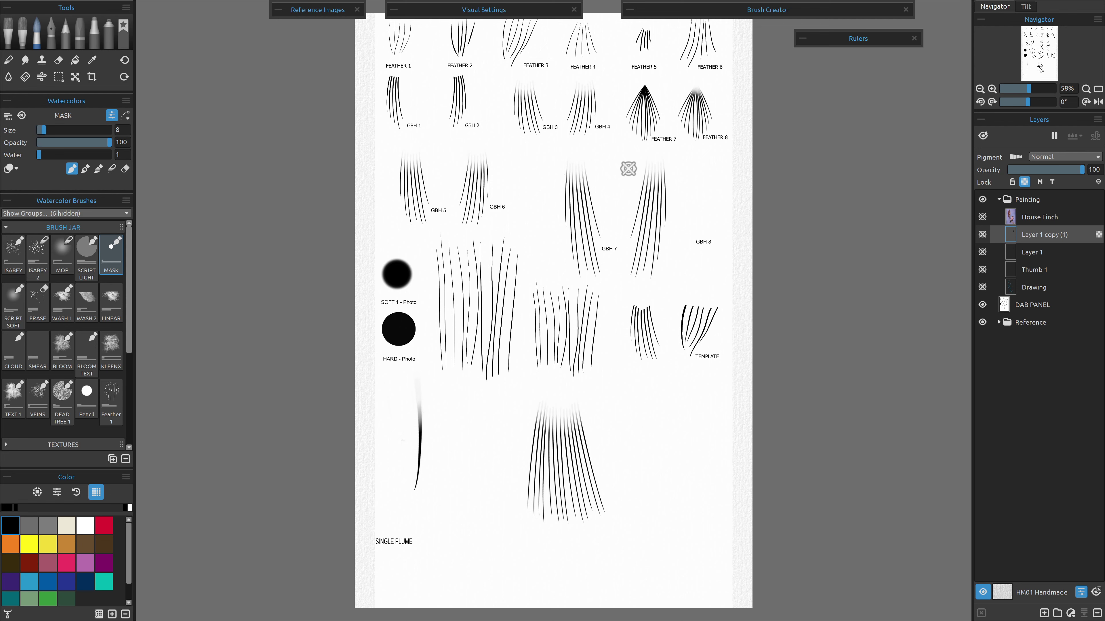
{"action": "scroll", "coordinate": [640, 190], "scroll_direction": "up", "scroll_amount": 6}
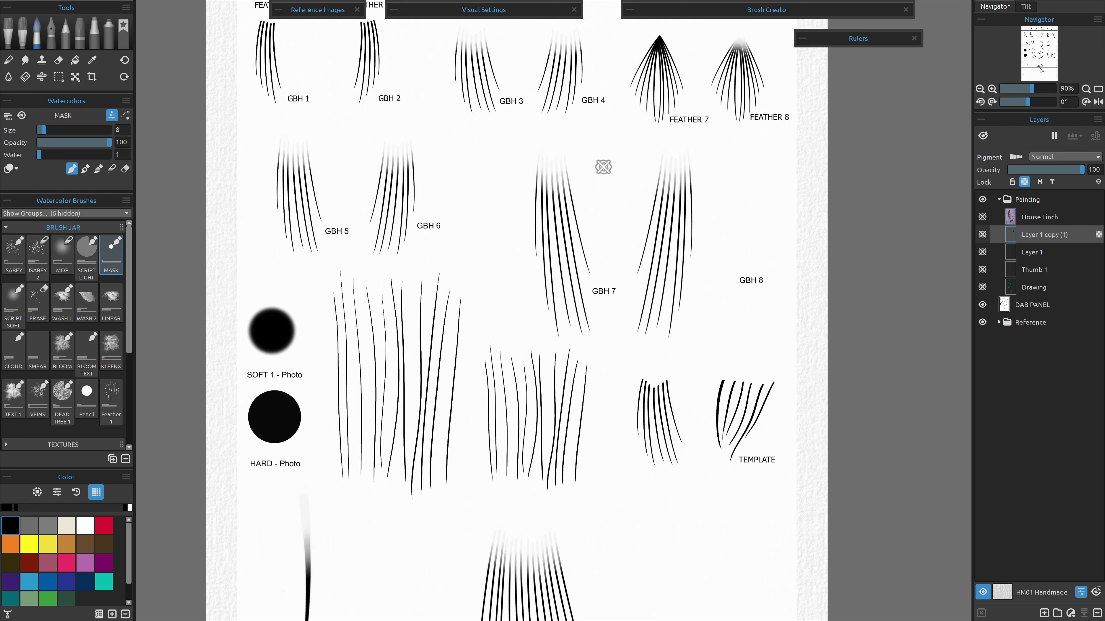
{"action": "scroll", "coordinate": [577, 281], "scroll_direction": "up", "scroll_amount": 1}
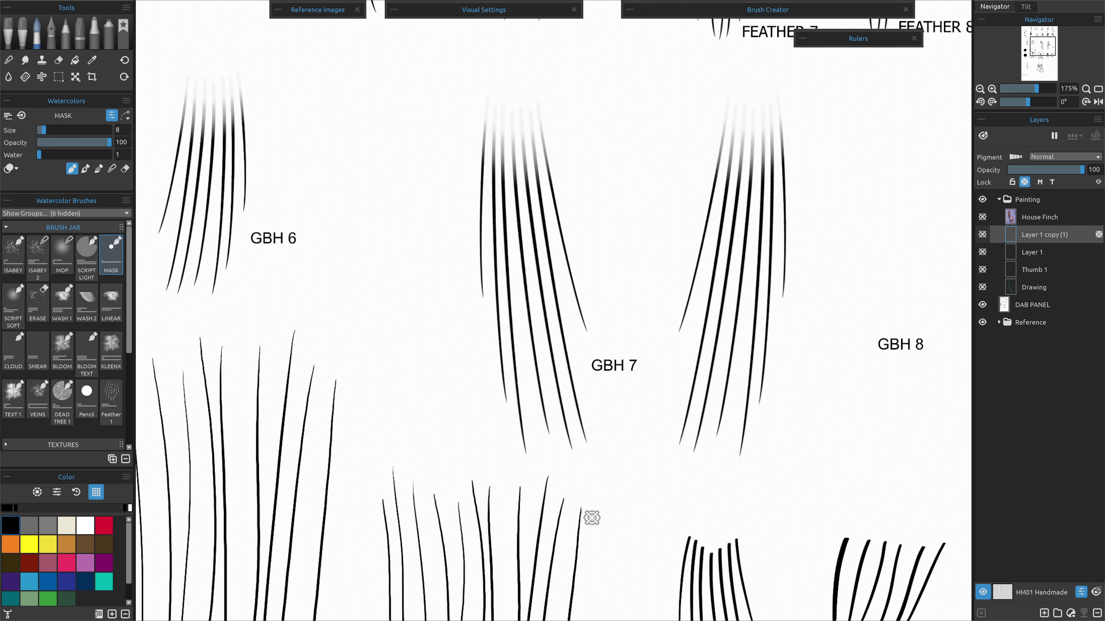
{"action": "key", "text": "ctrl+0"}
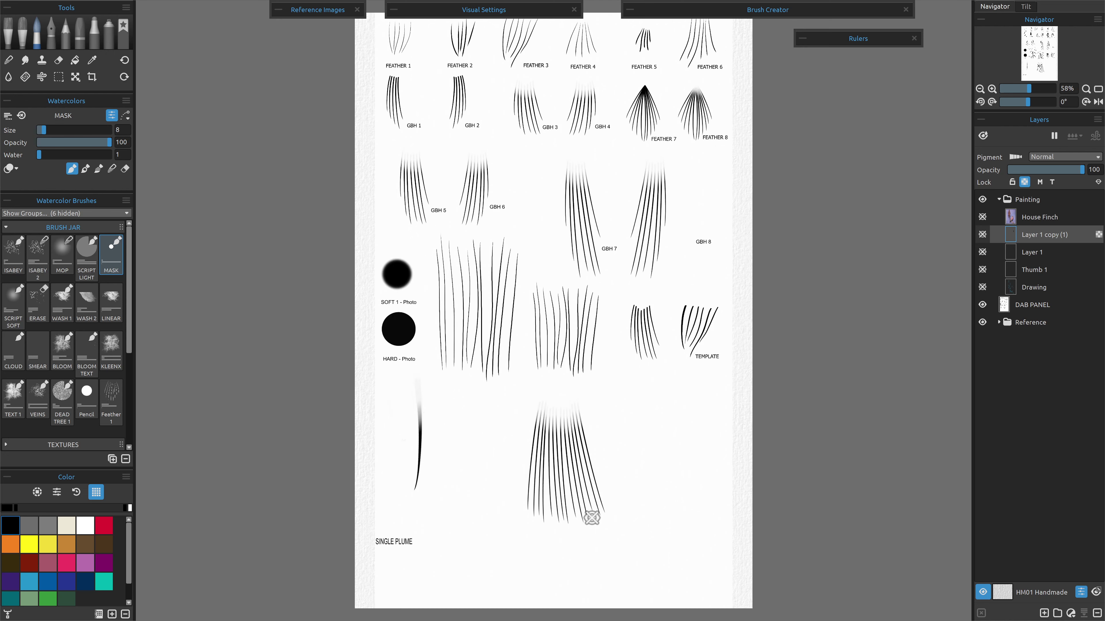
Hide DAB PANEL, show the drawing, thumbnail and stroke layers again, and remove the transparency lock from Layer 1 copy (1).
{"action": "left_click", "coordinate": [982, 305]}
{"action": "left_click", "coordinate": [983, 288]}
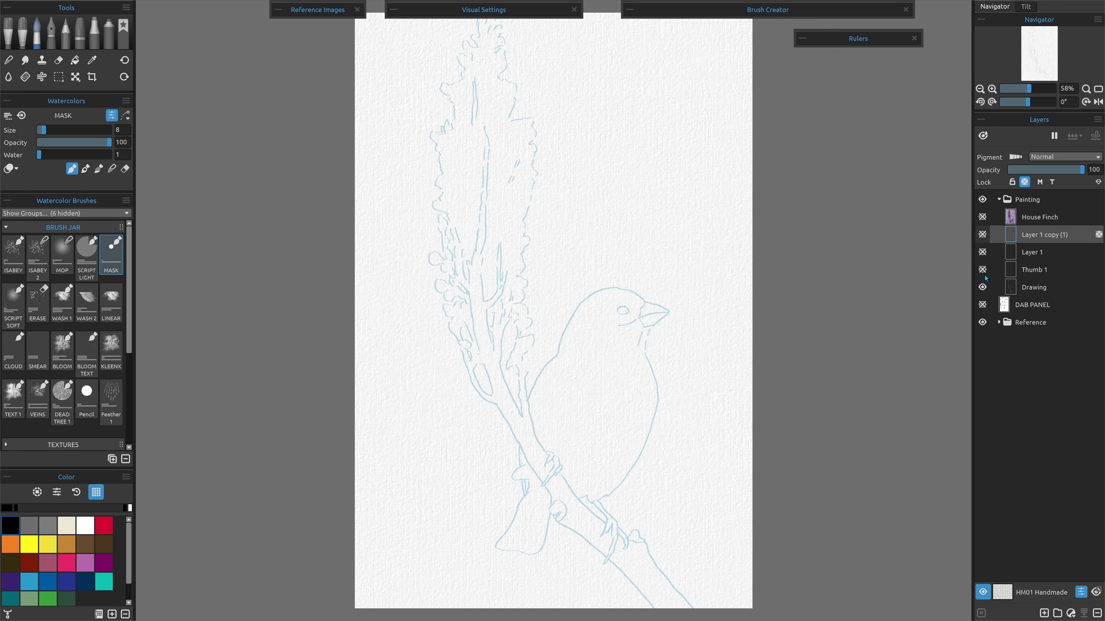
{"action": "left_click", "coordinate": [982, 269]}
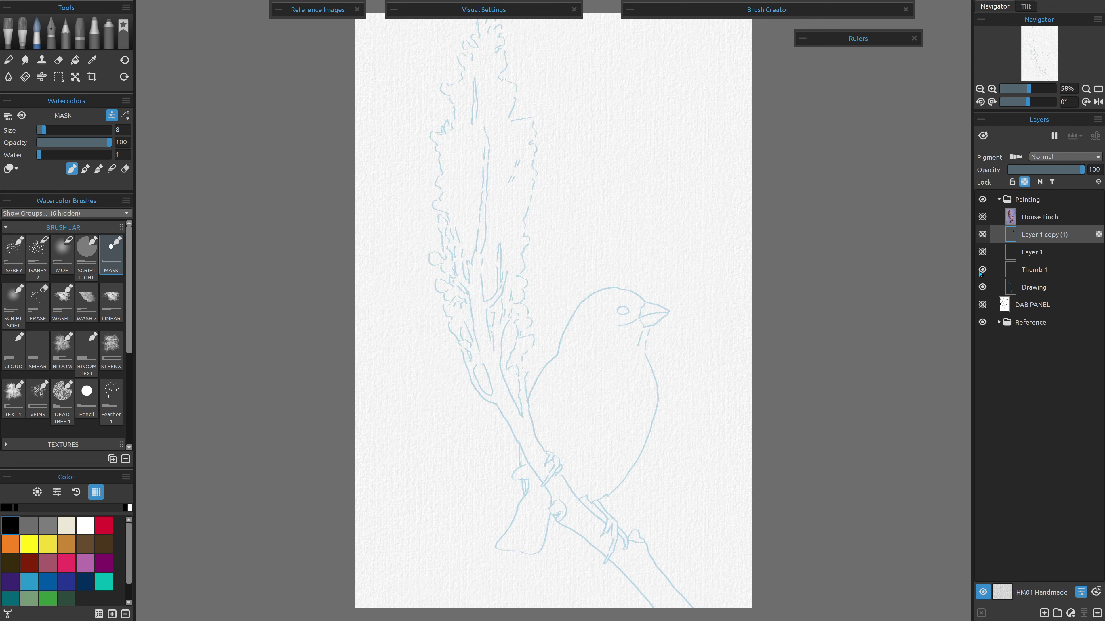
{"action": "left_click", "coordinate": [982, 253]}
{"action": "left_click", "coordinate": [982, 235]}
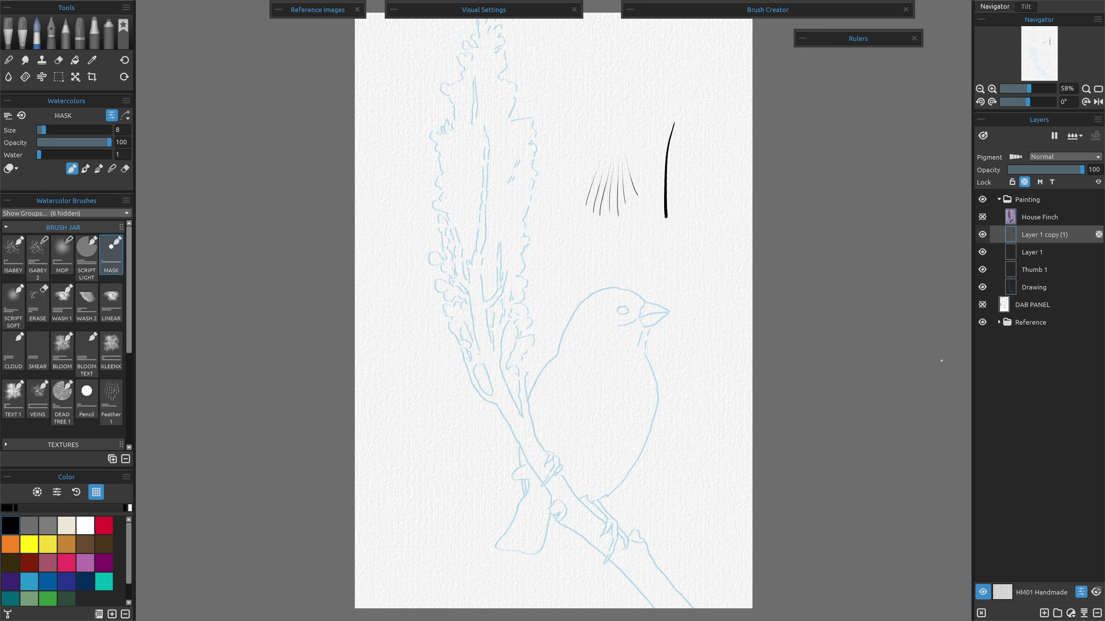
{"action": "left_click", "coordinate": [1098, 235]}
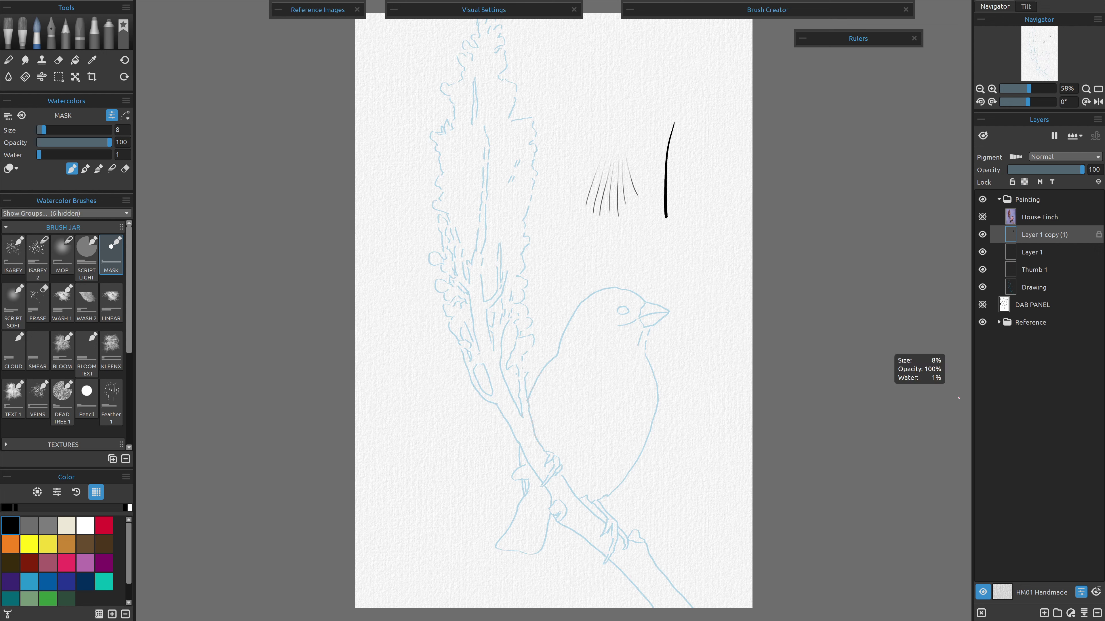
Add a layer above Layer 1 copy (1) and paint seven fanned black strokes on the blank paper beside the bird's tail.
{"action": "key", "text": "ctrl+shift+n"}
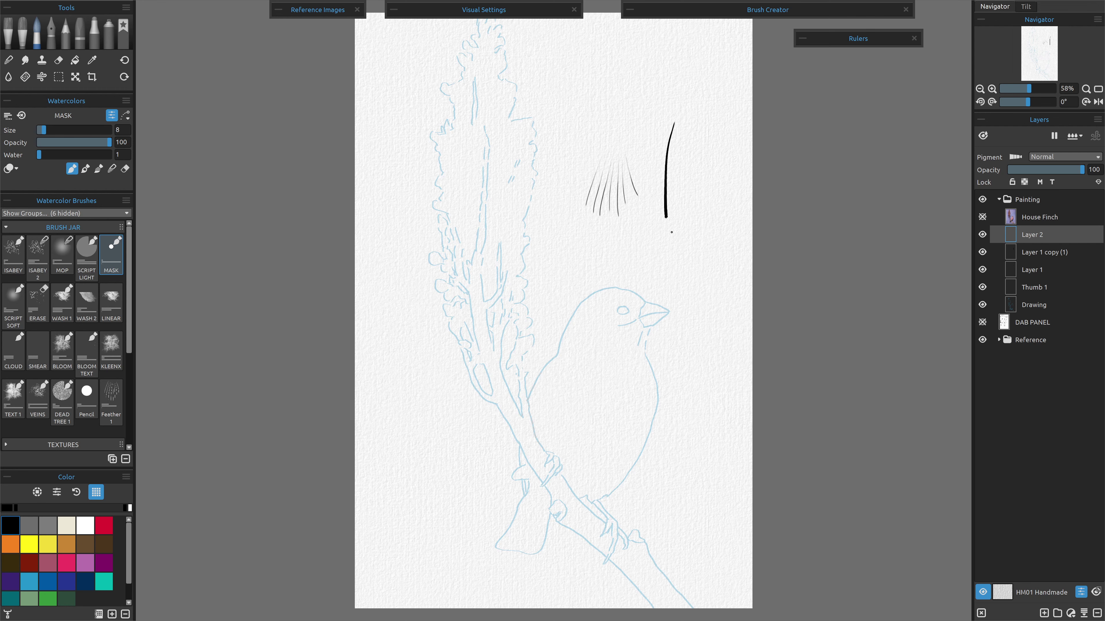
{"action": "left_click_drag", "start_coordinate": [698, 189], "coordinate": [683, 161]}
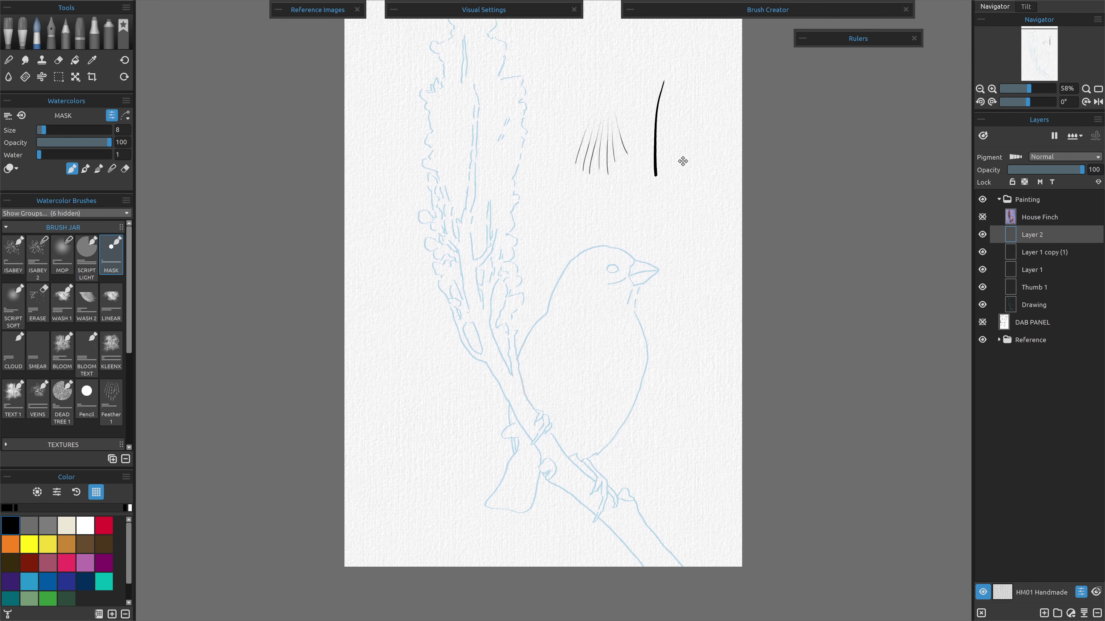
{"action": "left_click_drag", "start_coordinate": [553, 399], "coordinate": [607, 291]}
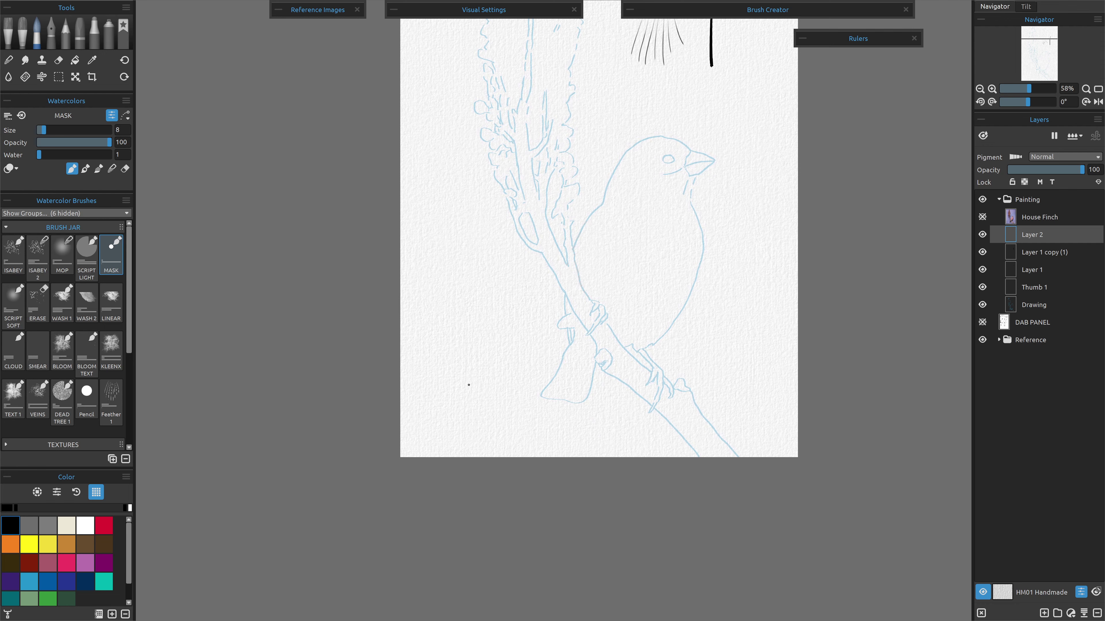
{"action": "scroll", "coordinate": [474, 370], "scroll_direction": "down", "scroll_amount": 2}
{"action": "scroll", "coordinate": [481, 366], "scroll_direction": "up", "scroll_amount": 5}
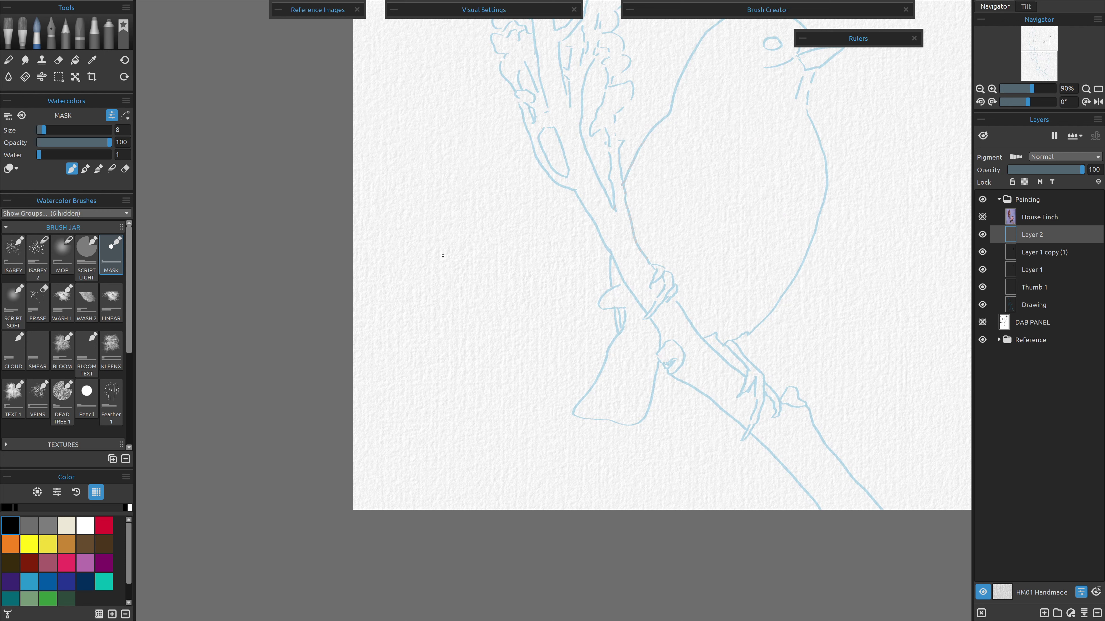
{"action": "mouse_move", "coordinate": [444, 241]}
{"action": "left_mouse_down"}
{"action": "mouse_move", "coordinate": [411, 360]}
{"action": "mouse_move", "coordinate": [436, 386]}
{"action": "left_mouse_up"}
{"action": "left_click_drag", "start_coordinate": [458, 258], "coordinate": [452, 426]}
{"action": "mouse_move", "coordinate": [465, 265]}
{"action": "left_mouse_down"}
{"action": "mouse_move", "coordinate": [468, 428]}
{"action": "mouse_move", "coordinate": [501, 402]}
{"action": "left_mouse_up"}
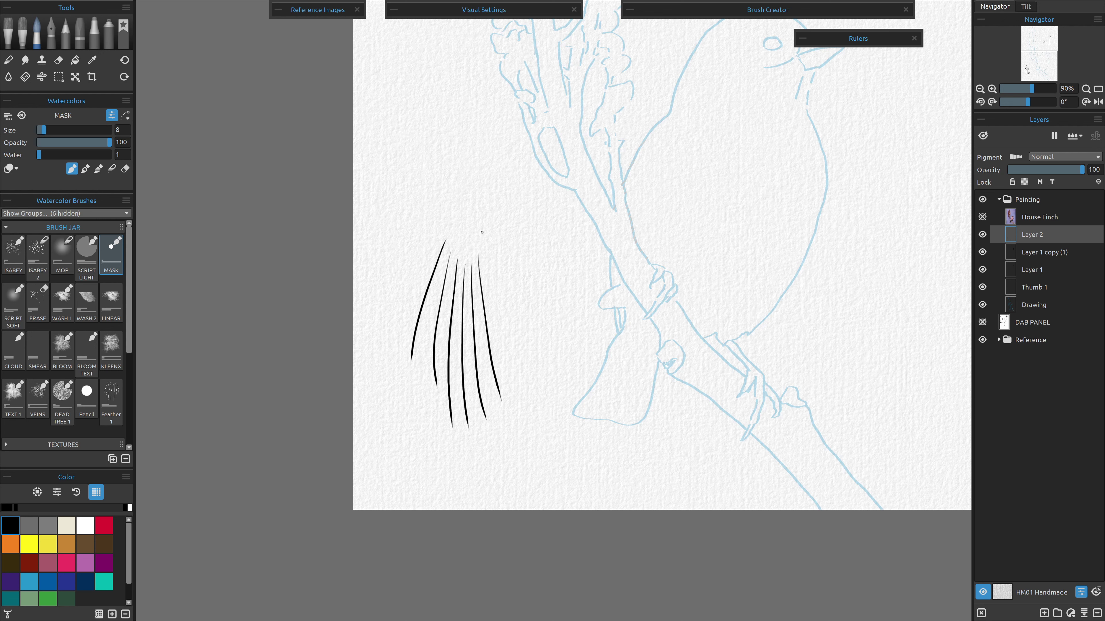
{"action": "left_click_drag", "start_coordinate": [482, 232], "coordinate": [514, 365]}
Fade the upper ends of the fanned strokes with the Round Medium 2 eraser at opacity 29, using sizes 40 and 62.
{"action": "left_click", "coordinate": [59, 61]}
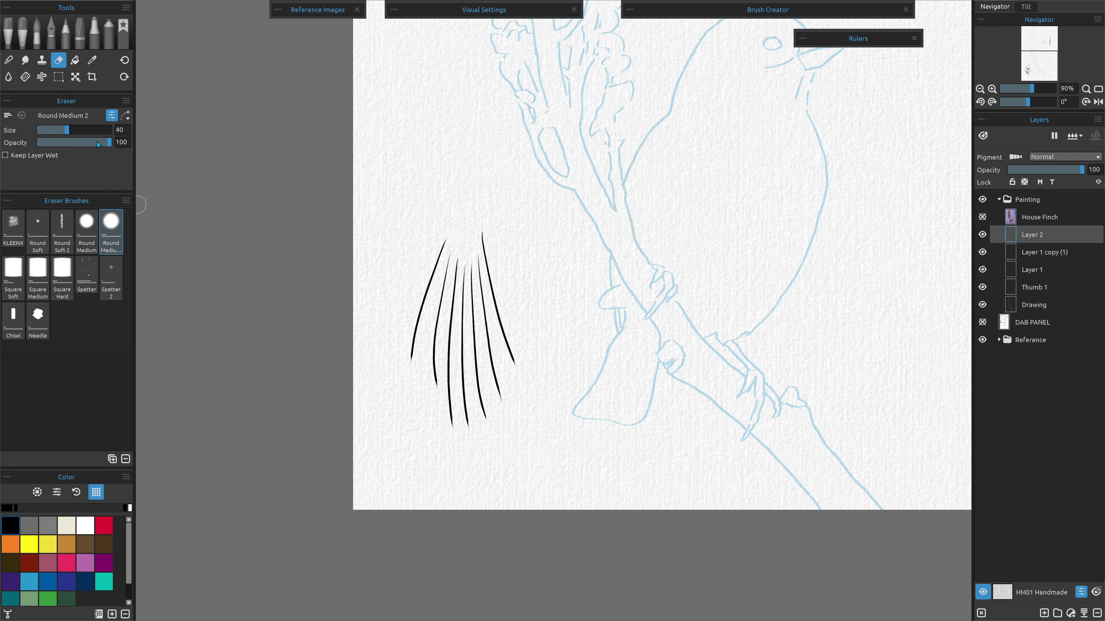
{"action": "left_click_drag", "start_coordinate": [97, 144], "coordinate": [58, 143]}
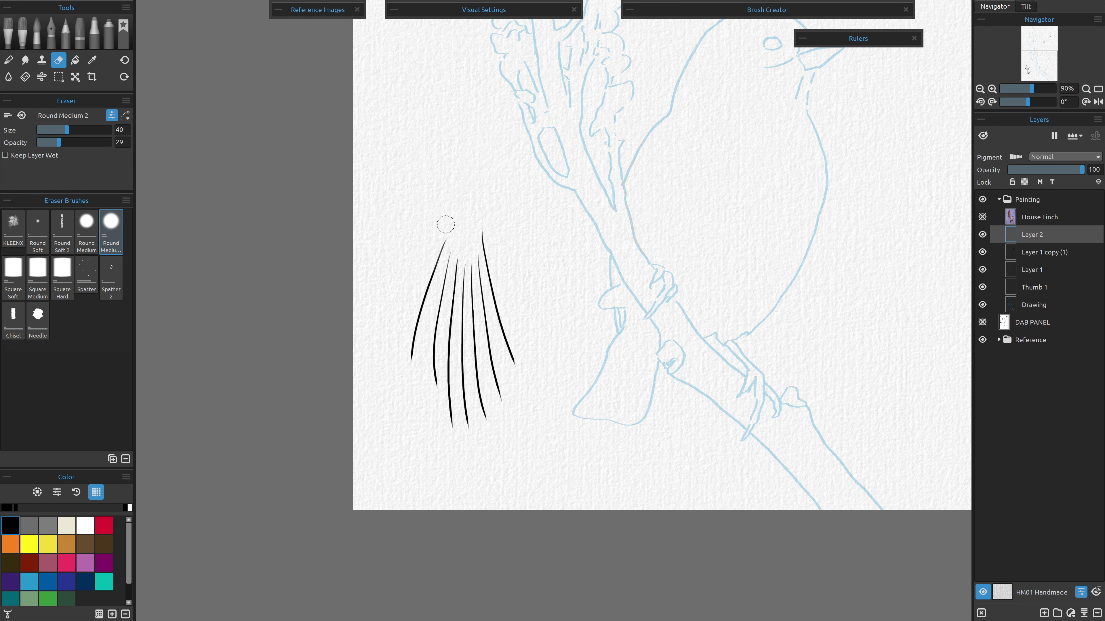
{"action": "mouse_move", "coordinate": [445, 224]}
{"action": "left_mouse_down"}
{"action": "mouse_move", "coordinate": [439, 270]}
{"action": "mouse_move", "coordinate": [475, 224]}
{"action": "mouse_move", "coordinate": [473, 282]}
{"action": "mouse_move", "coordinate": [471, 257]}
{"action": "mouse_move", "coordinate": [483, 295]}
{"action": "mouse_move", "coordinate": [480, 272]}
{"action": "mouse_move", "coordinate": [440, 301]}
{"action": "mouse_move", "coordinate": [431, 283]}
{"action": "mouse_move", "coordinate": [422, 299]}
{"action": "mouse_move", "coordinate": [435, 305]}
{"action": "mouse_move", "coordinate": [453, 224]}
{"action": "mouse_move", "coordinate": [482, 228]}
{"action": "mouse_move", "coordinate": [476, 254]}
{"action": "left_mouse_up"}
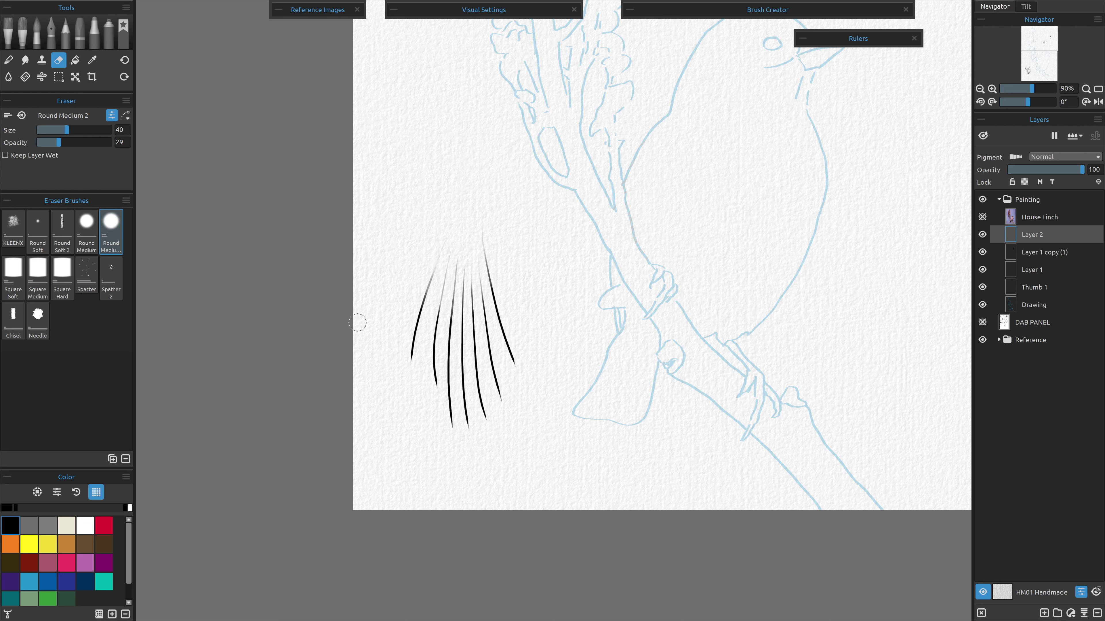
{"action": "left_click", "coordinate": [84, 134]}
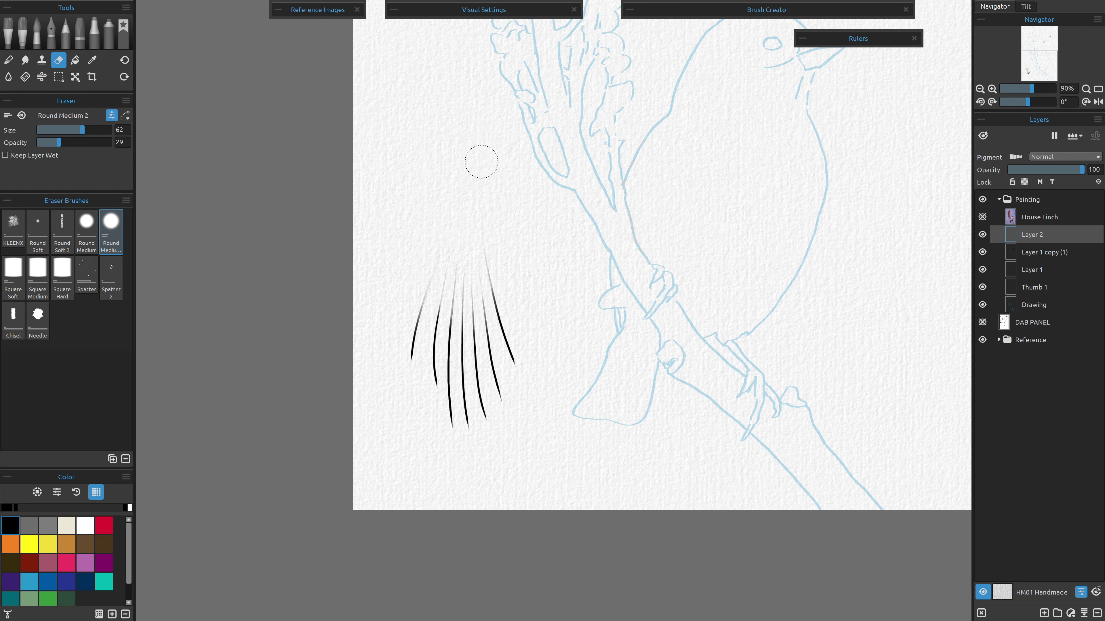
{"action": "mouse_move", "coordinate": [445, 292]}
{"action": "left_mouse_down"}
{"action": "mouse_move", "coordinate": [437, 282]}
{"action": "mouse_move", "coordinate": [442, 301]}
{"action": "left_mouse_up"}
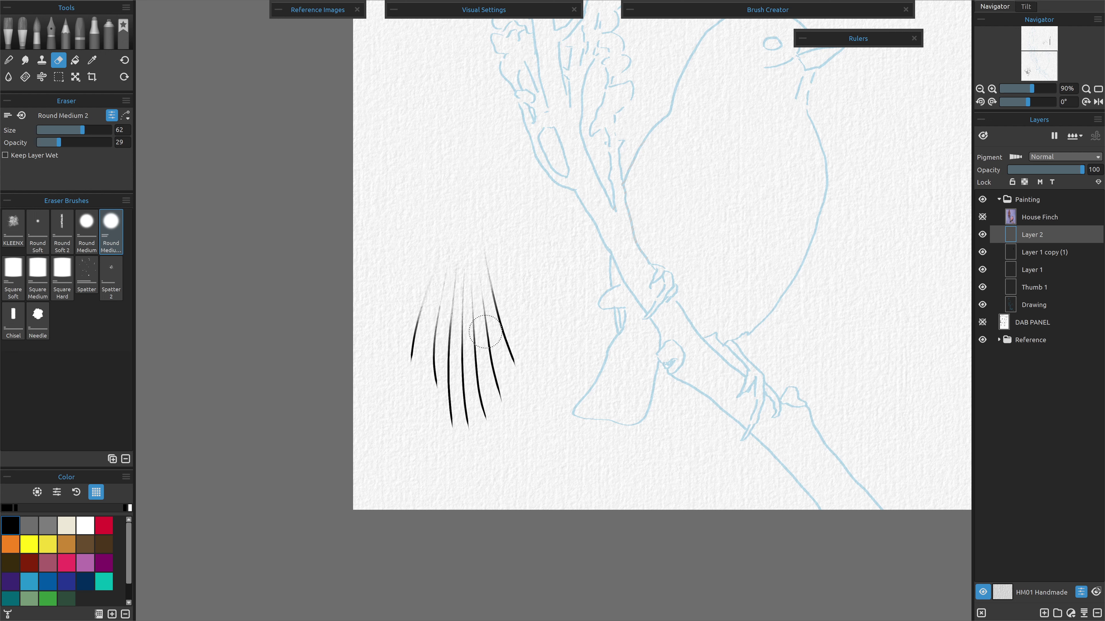
Make a rectangular selection around the whole fanned feather dab with some blank margin on every side.
{"action": "key", "text": "s"}
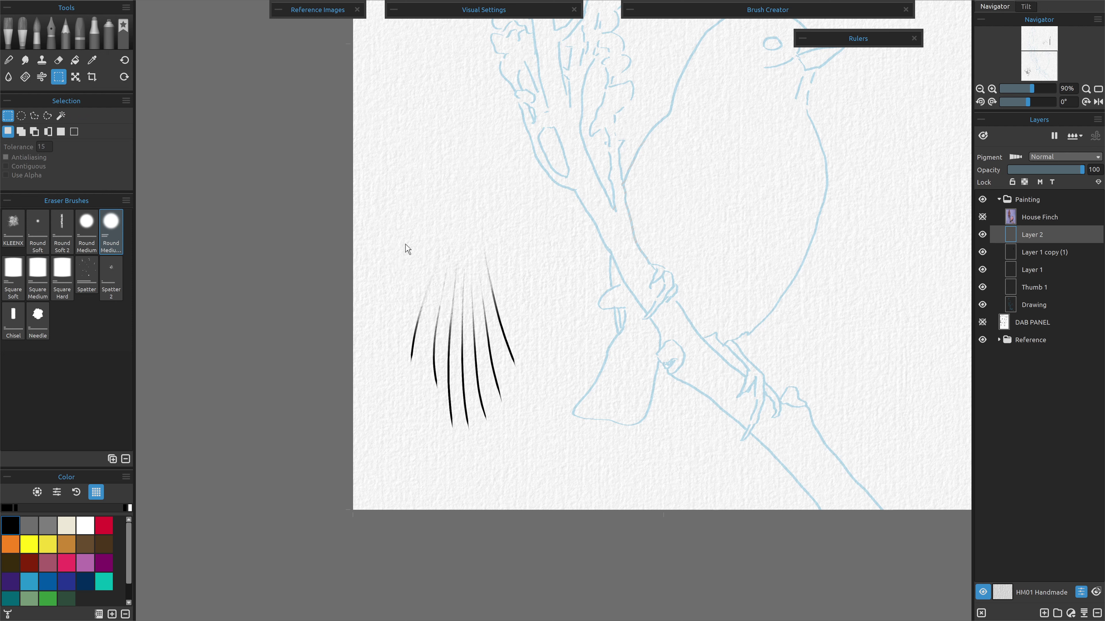
{"action": "mouse_move", "coordinate": [377, 240]}
{"action": "left_mouse_down"}
{"action": "mouse_move", "coordinate": [412, 306]}
{"action": "mouse_move", "coordinate": [521, 384]}
{"action": "mouse_move", "coordinate": [482, 414]}
{"action": "mouse_move", "coordinate": [493, 435]}
{"action": "left_mouse_up"}
{"action": "left_click_drag", "start_coordinate": [524, 360], "coordinate": [518, 362]}
{"action": "left_click_drag", "start_coordinate": [564, 435], "coordinate": [568, 440]}
{"action": "left_click_drag", "start_coordinate": [551, 403], "coordinate": [548, 400]}
{"action": "left_click", "coordinate": [653, 543]}
Open the Brush Creator and load the Feather 1 watercolor brush into it.
{"action": "left_click", "coordinate": [630, 10]}
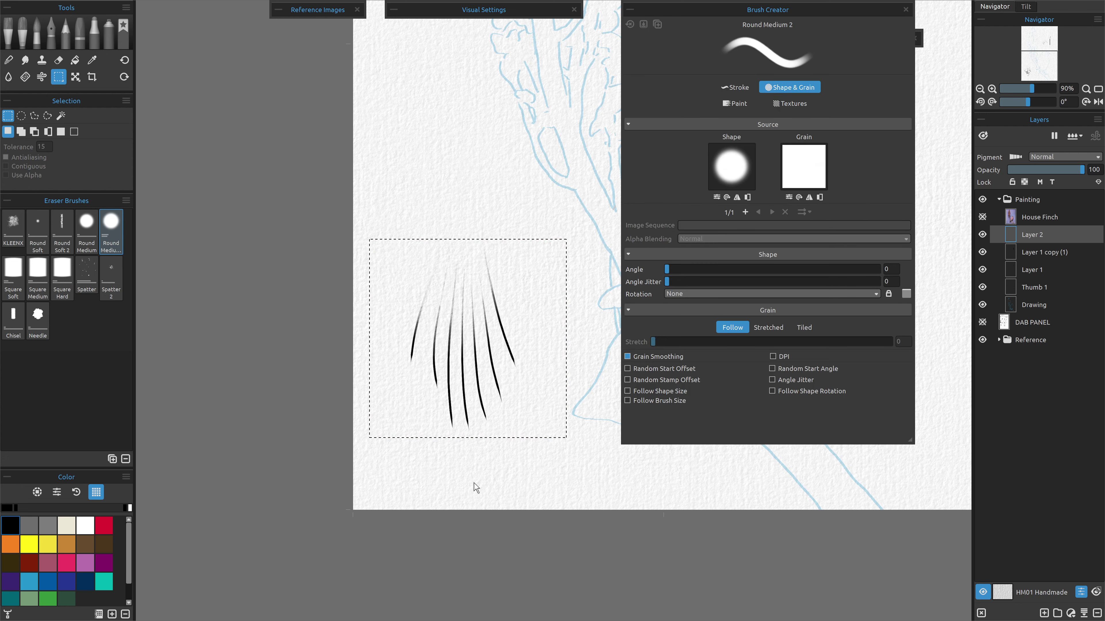
{"action": "left_click", "coordinate": [35, 43]}
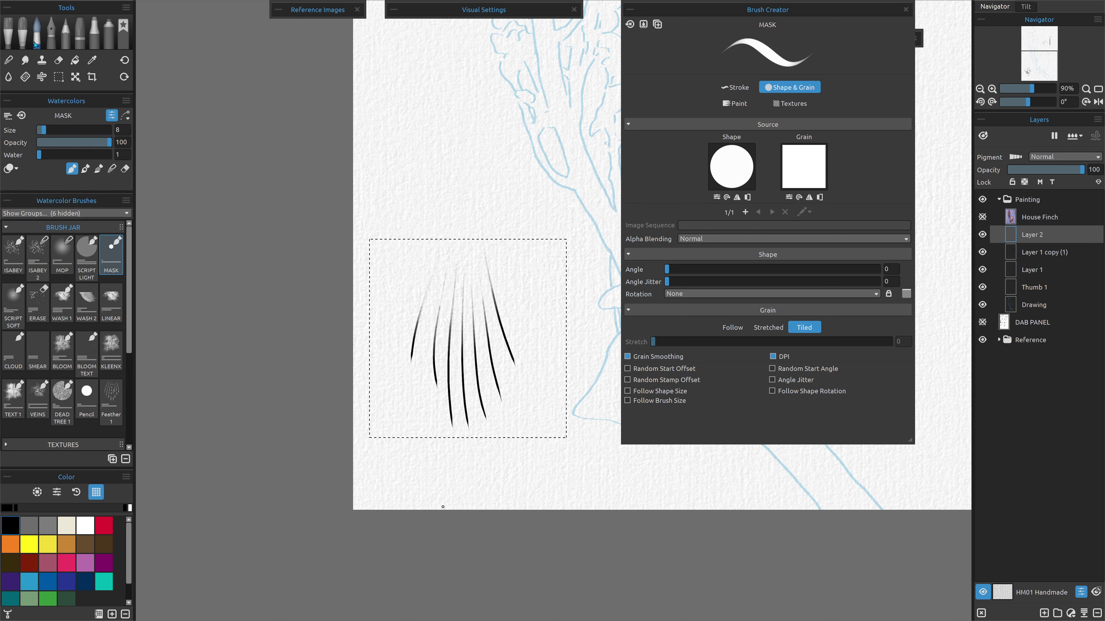
{"action": "scroll", "coordinate": [129, 320], "scroll_direction": "down", "scroll_amount": 5}
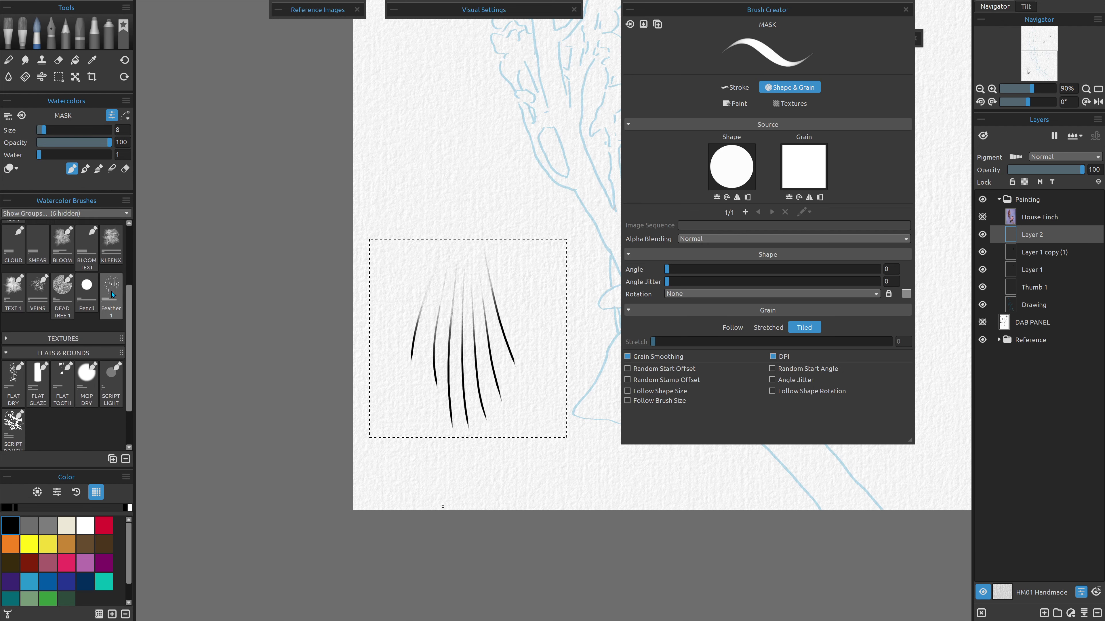
{"action": "left_click", "coordinate": [111, 294]}
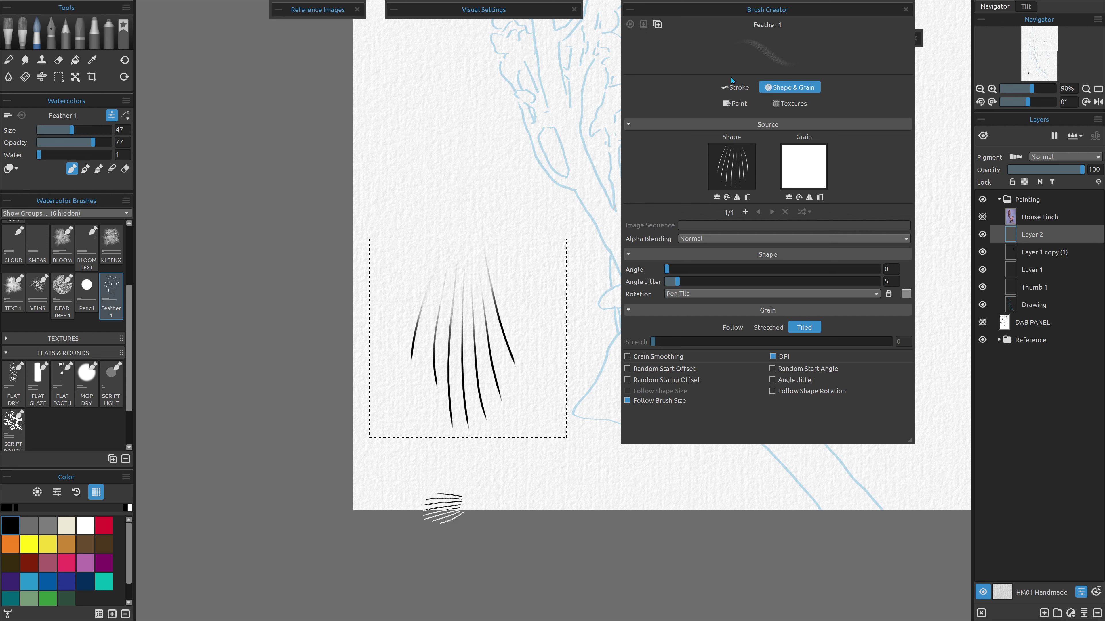
Capture the selected feather dab into the image library as the Feather 1 brush's shape and clear the selection.
{"action": "left_click", "coordinate": [731, 167]}
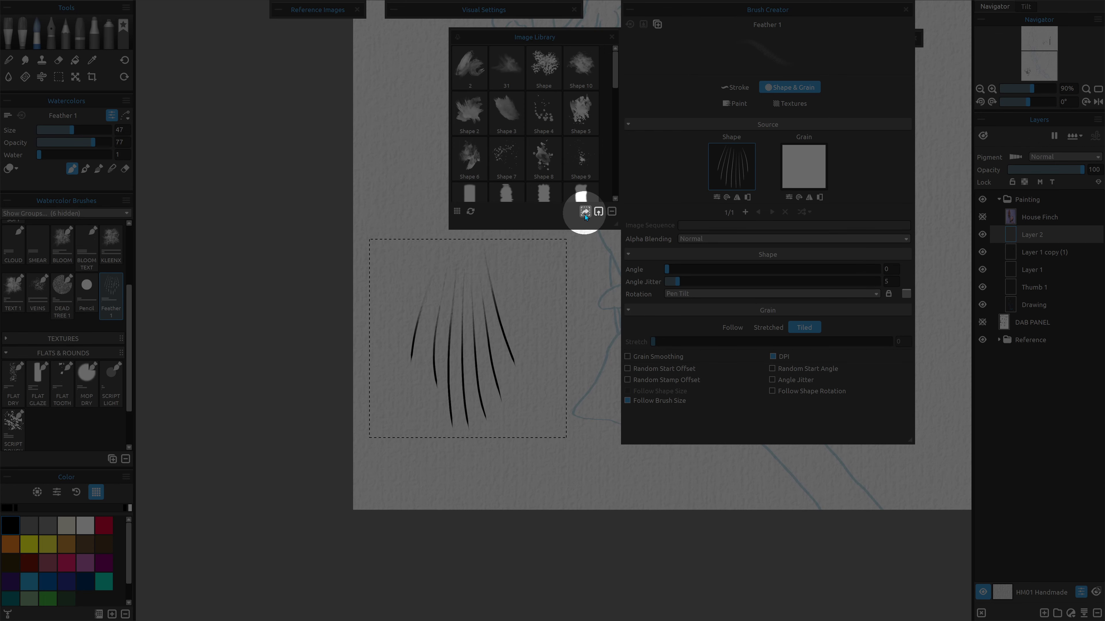
{"action": "left_click", "coordinate": [584, 213]}
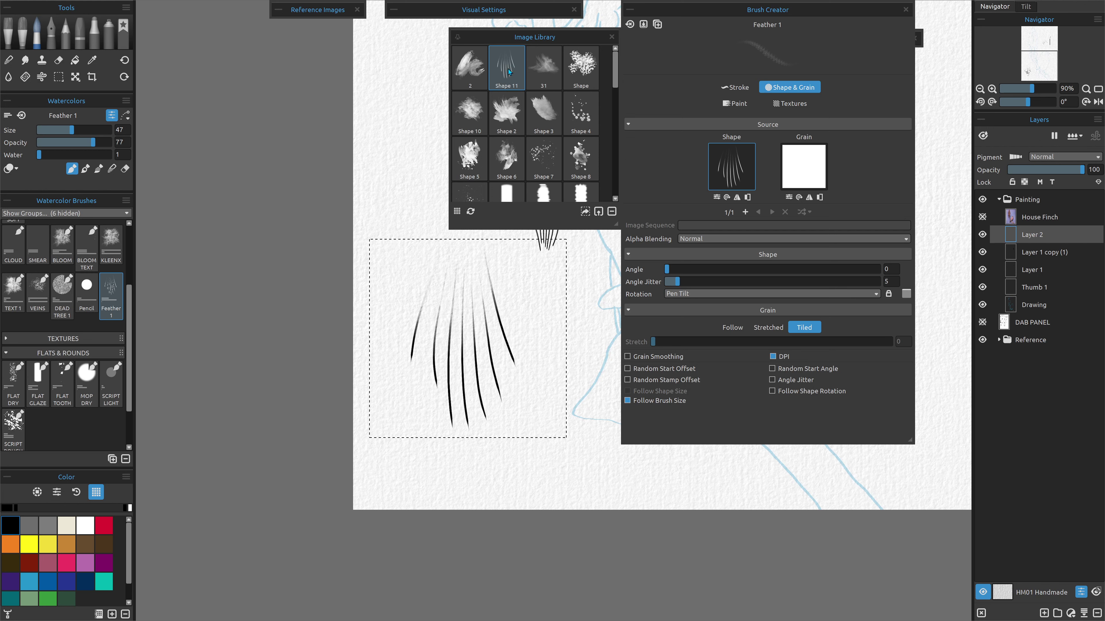
{"action": "left_click_drag", "start_coordinate": [448, 352], "coordinate": [483, 343]}
{"action": "key", "text": "ctrl+z"}
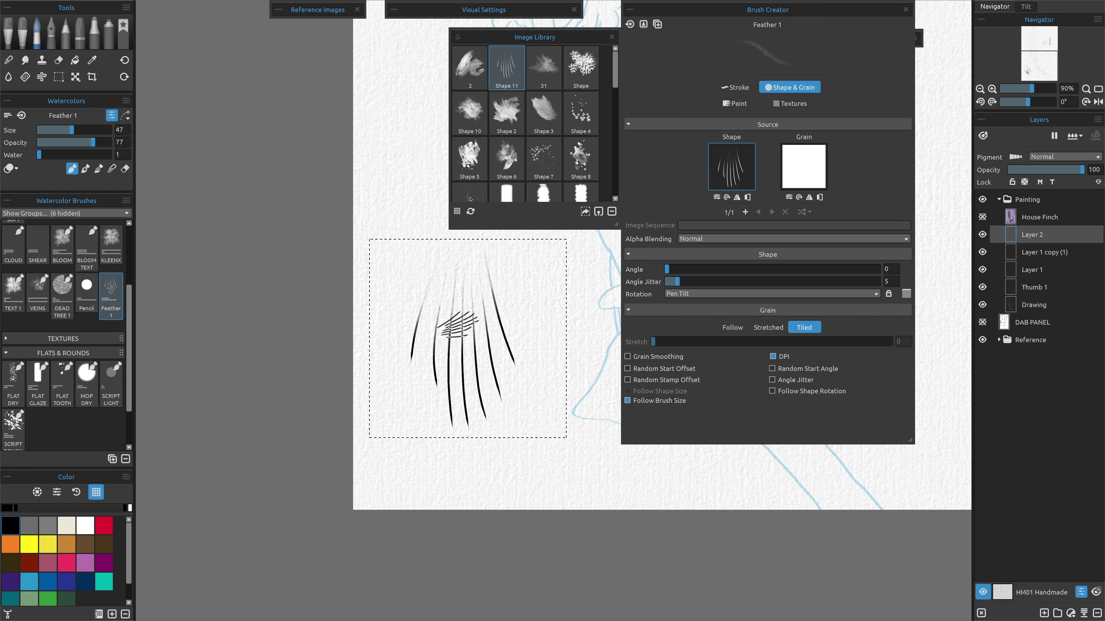
{"action": "key", "text": "ctrl+d"}
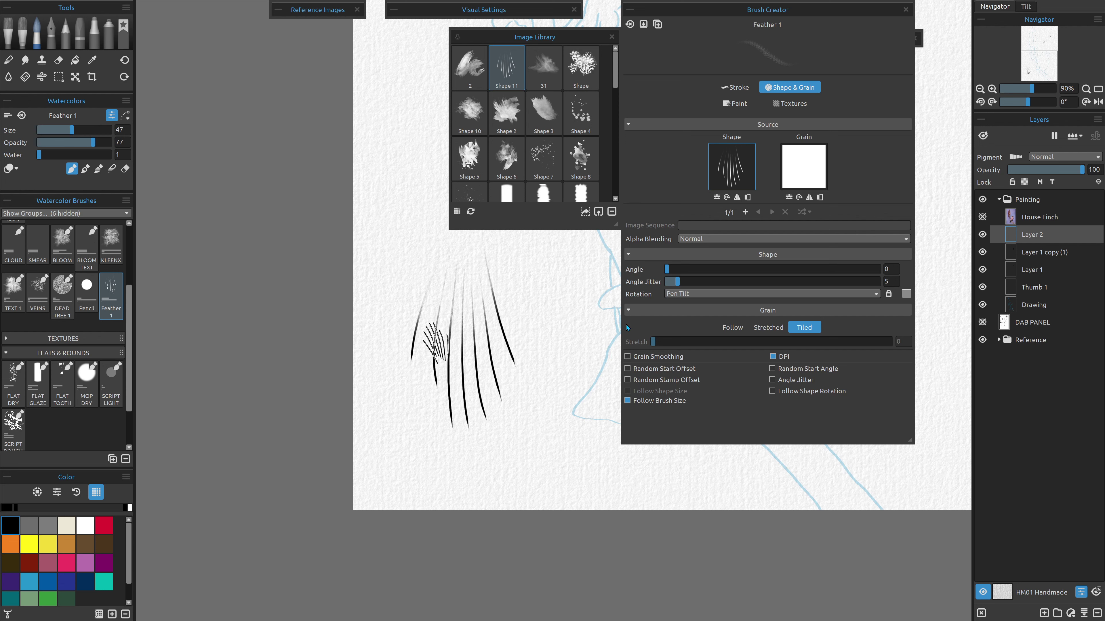
Review the brush's size response curves for pen pressure and for tip tilt height and width.
{"action": "left_click", "coordinate": [735, 88]}
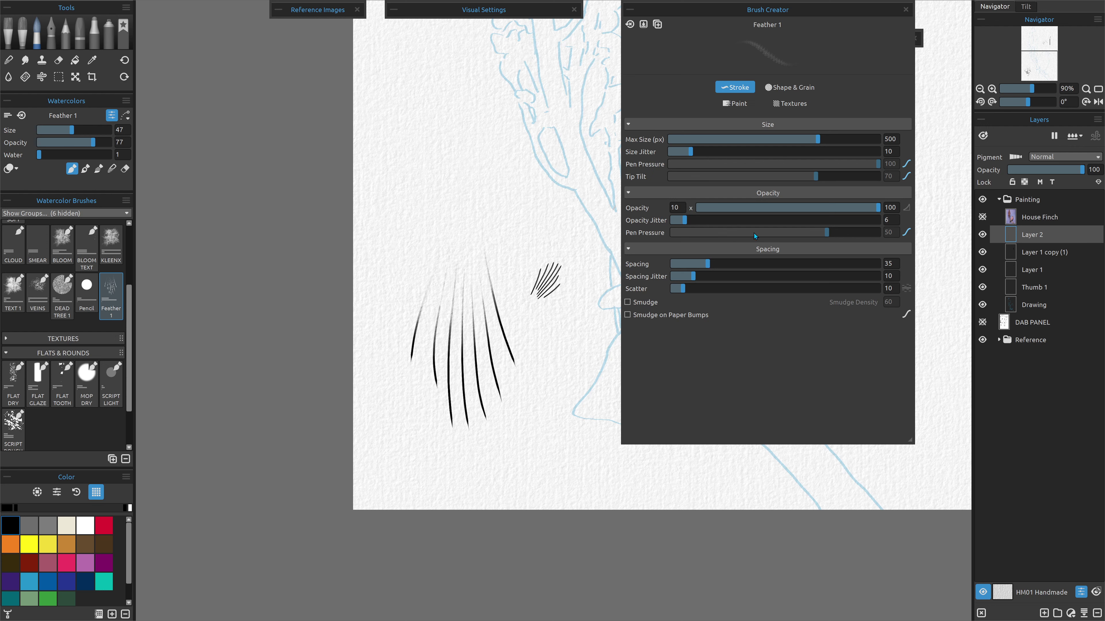
{"action": "left_click", "coordinate": [906, 164]}
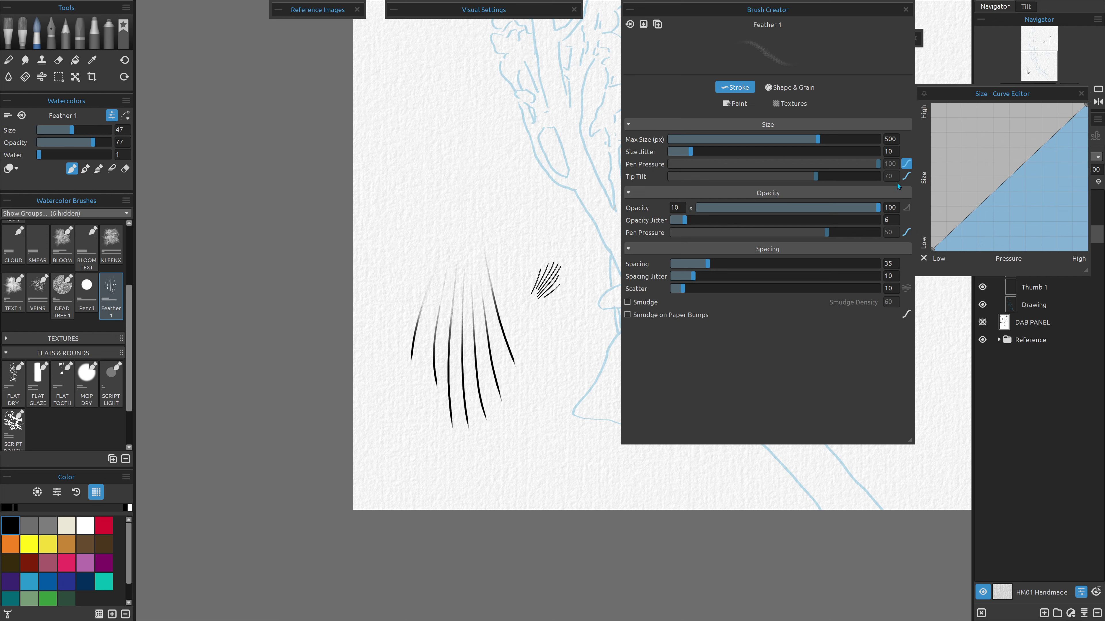
{"action": "left_click", "coordinate": [906, 177]}
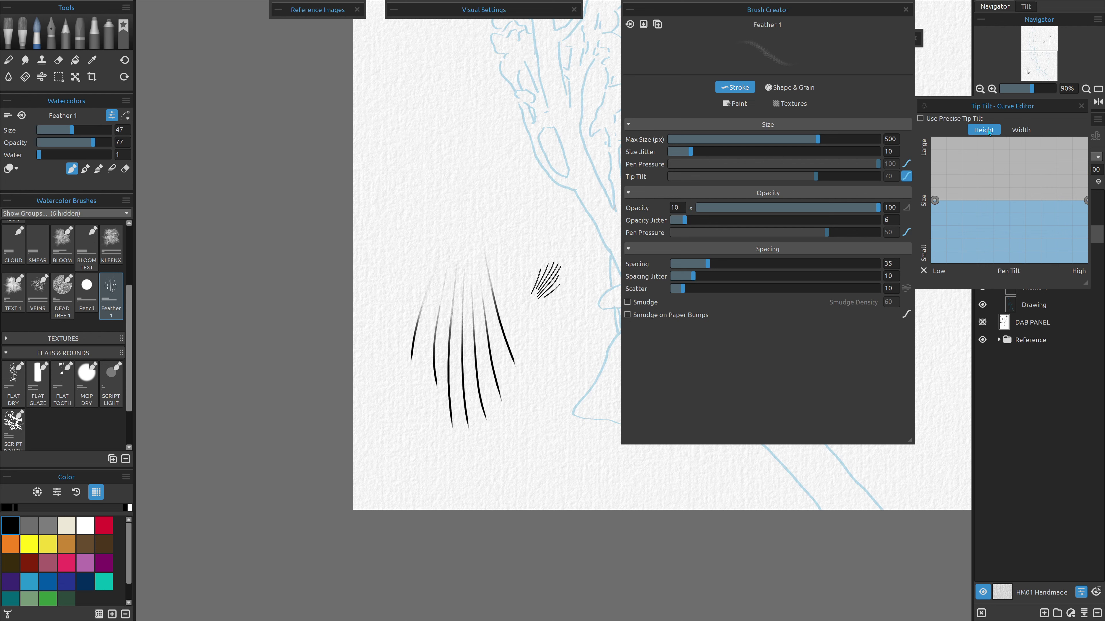
{"action": "left_click", "coordinate": [1026, 132]}
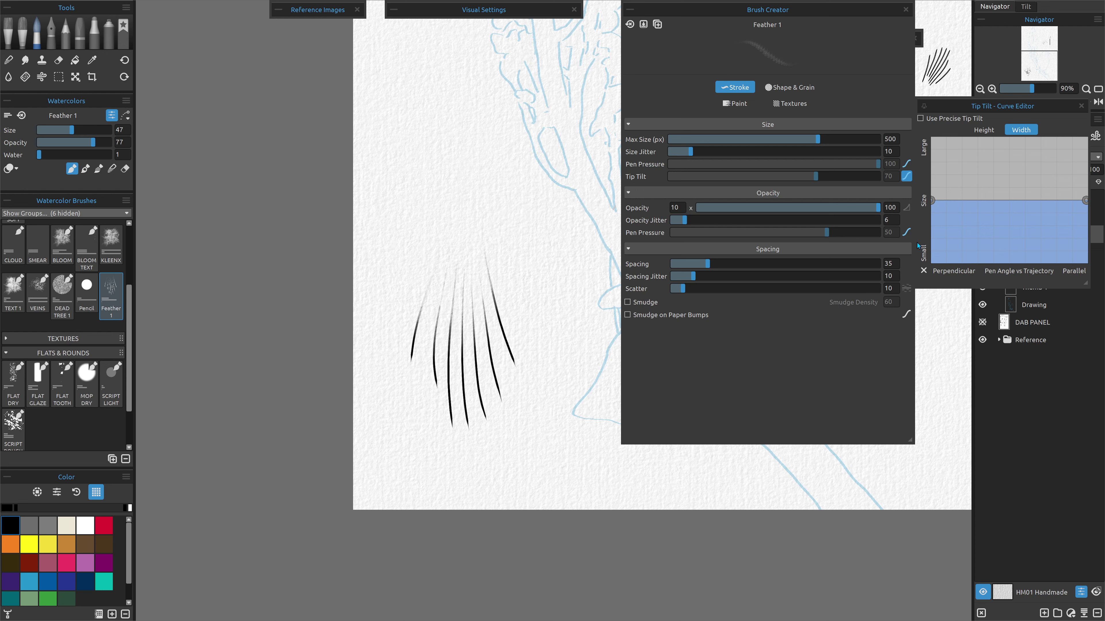
{"action": "left_click", "coordinate": [1082, 106]}
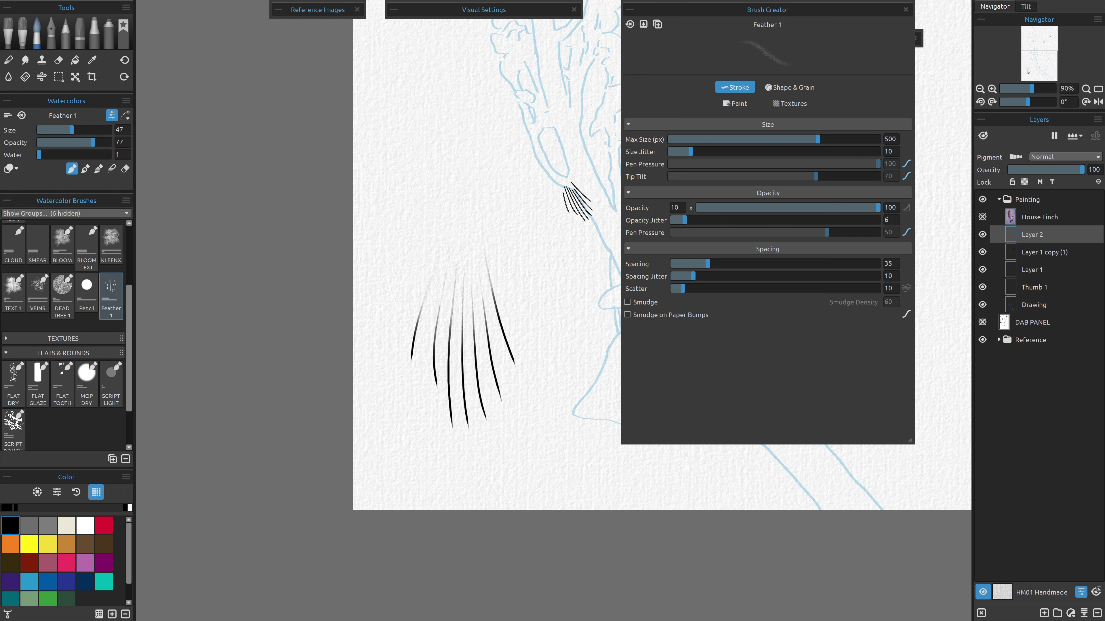
Add a layer above Layer 2 and paint a vertical black test stroke with Feather 1 on the blank paper above the fanned dab.
{"action": "key", "text": "ctrl+shift+n"}
{"action": "key", "text": "Return"}
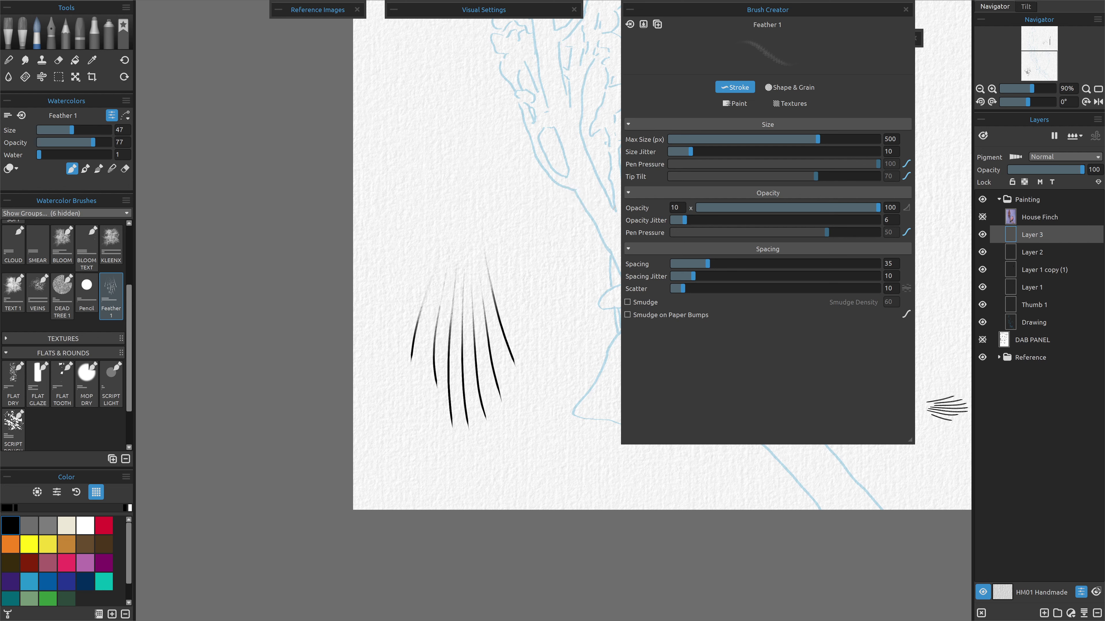
{"action": "mouse_move", "coordinate": [428, 111]}
{"action": "left_mouse_down"}
{"action": "mouse_move", "coordinate": [399, 61]}
{"action": "mouse_move", "coordinate": [409, 57]}
{"action": "mouse_move", "coordinate": [408, 204]}
{"action": "left_mouse_up"}
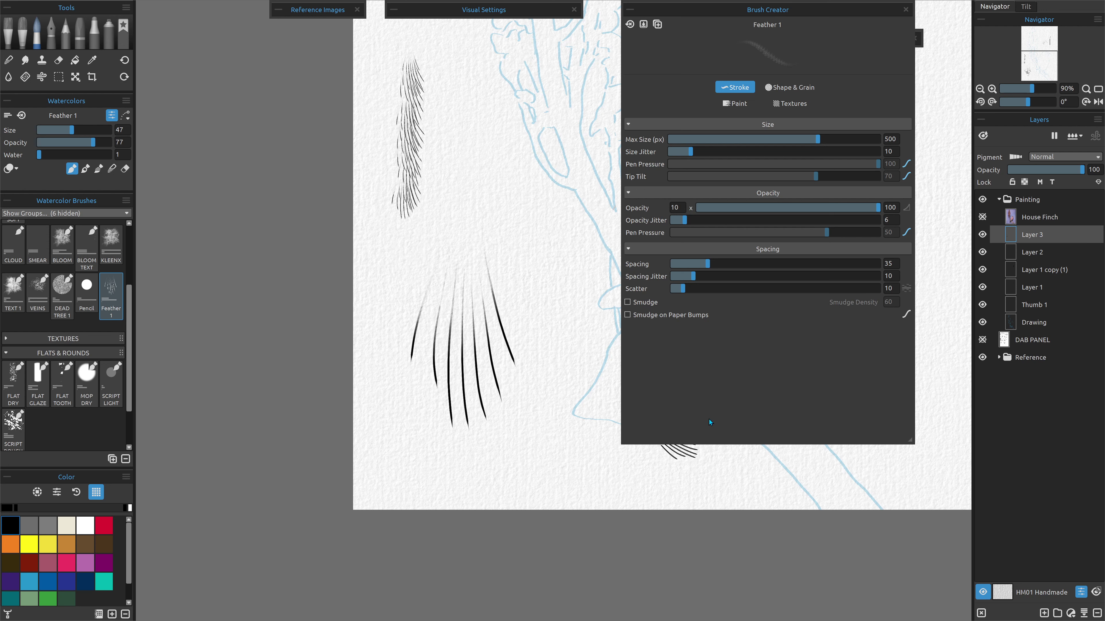
{"action": "key", "text": "ctrl+z"}
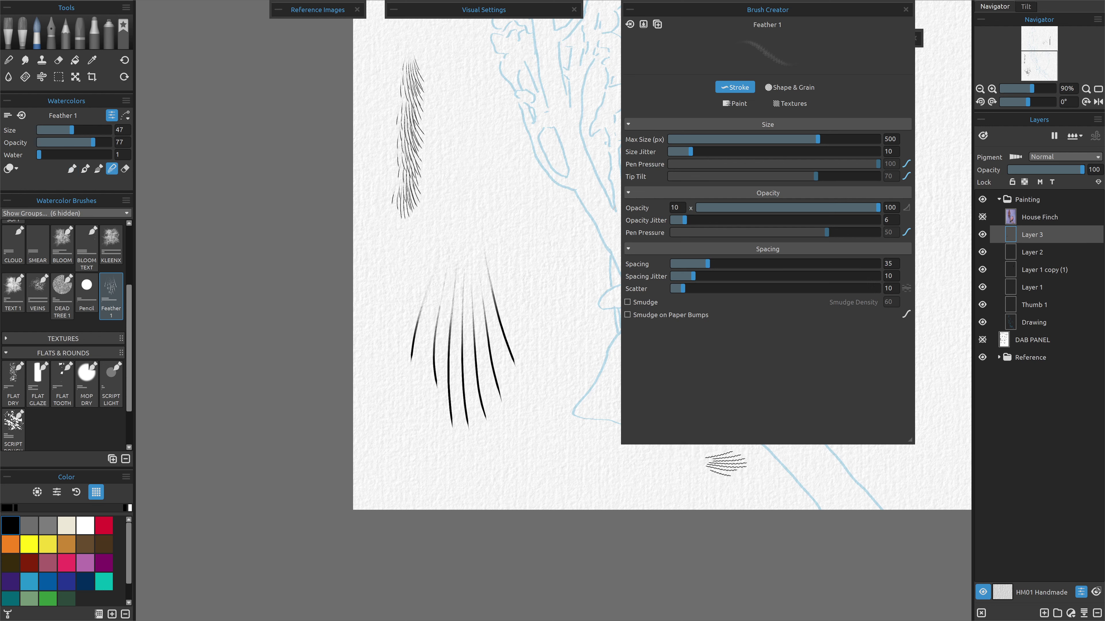
{"action": "key", "text": "e"}
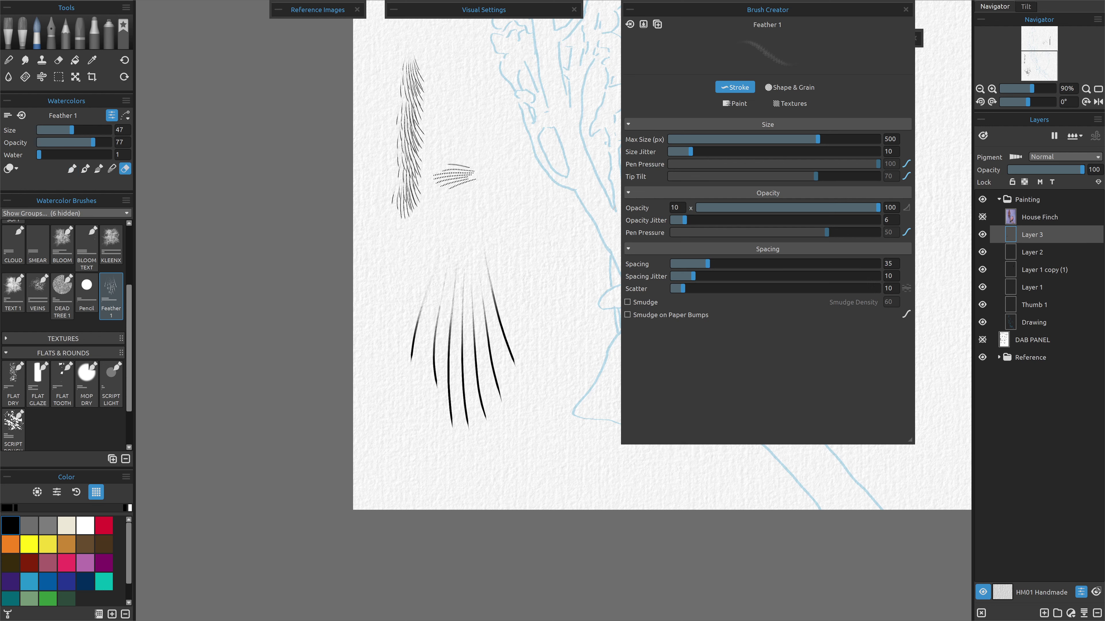
Set the brush's spacing to 45 and paint a second vertical black feather stroke beside the first one.
{"action": "left_click", "coordinate": [889, 264]}
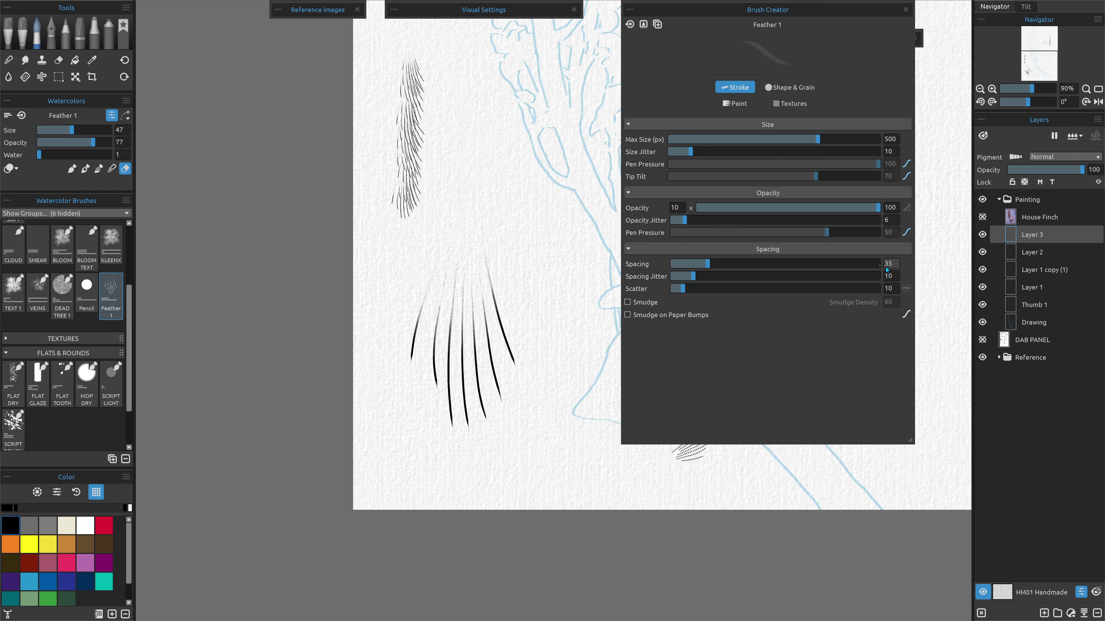
{"action": "type", "text": "200"}
{"action": "key", "text": "Return"}
{"action": "type", "text": "45"}
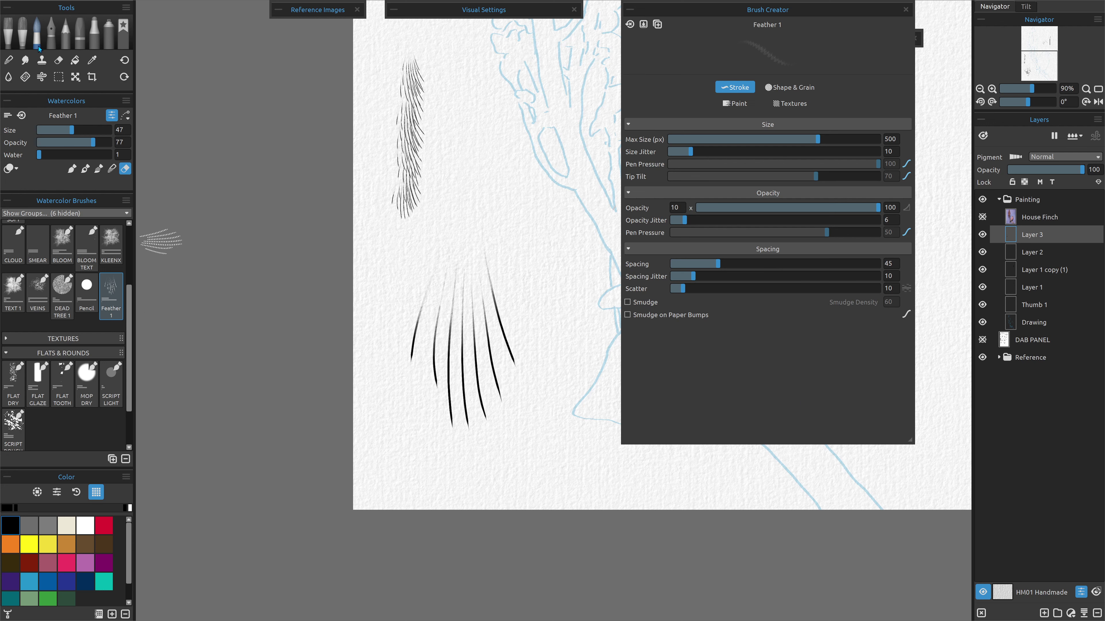
{"action": "left_click", "coordinate": [15, 529]}
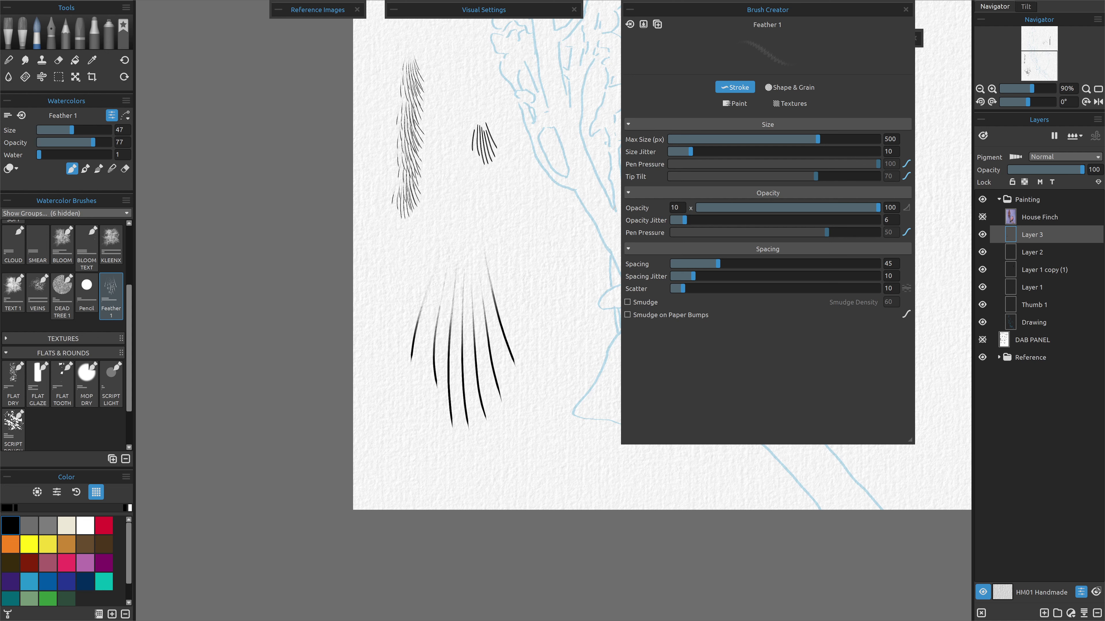
{"action": "mouse_move", "coordinate": [484, 144]}
{"action": "left_mouse_down"}
{"action": "mouse_move", "coordinate": [463, 85]}
{"action": "mouse_move", "coordinate": [463, 229]}
{"action": "mouse_move", "coordinate": [476, 92]}
{"action": "mouse_move", "coordinate": [451, 241]}
{"action": "mouse_move", "coordinate": [466, 120]}
{"action": "left_mouse_up"}
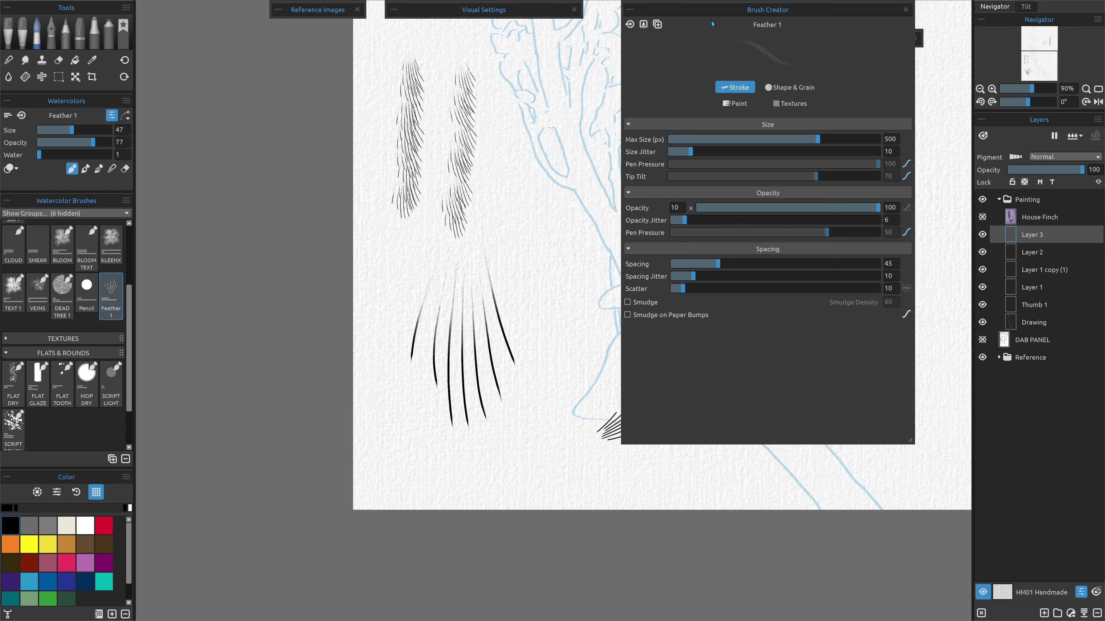
Set the Feather 1 brush's shape angle to 90 and its rendering to Normal, then collapse the Brush Creator.
{"action": "left_click", "coordinate": [790, 88]}
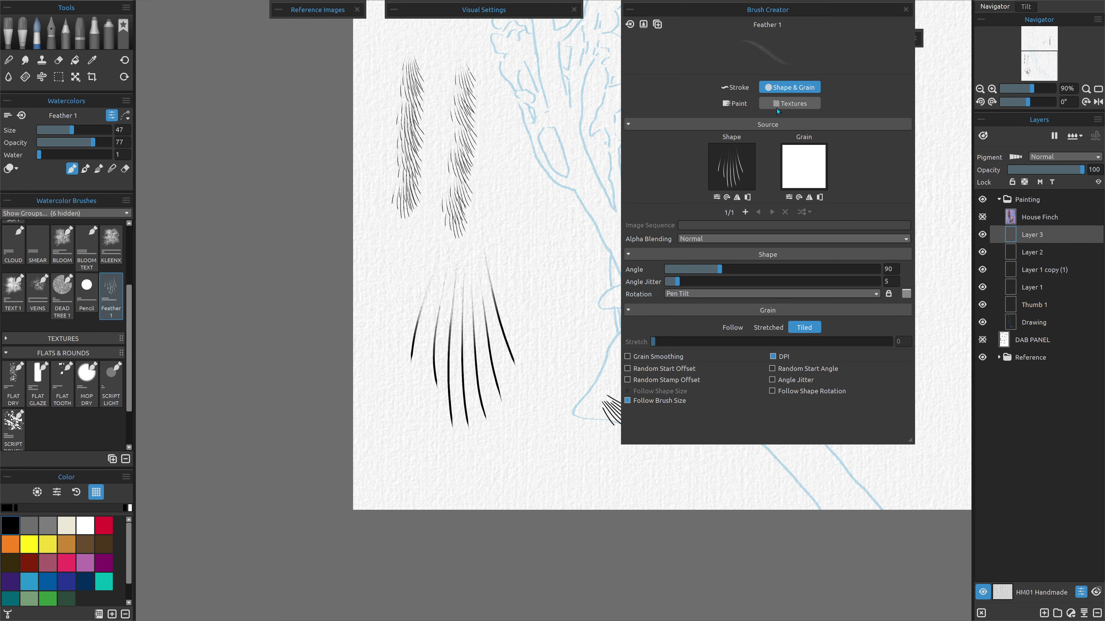
{"action": "left_click", "coordinate": [741, 104]}
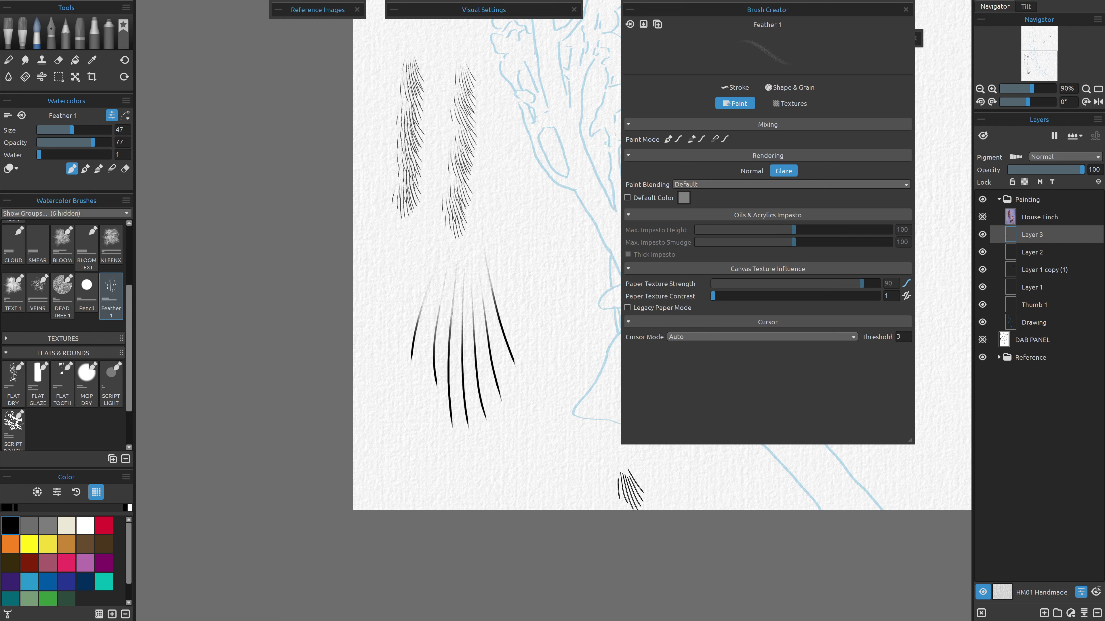
{"action": "left_click", "coordinate": [748, 173]}
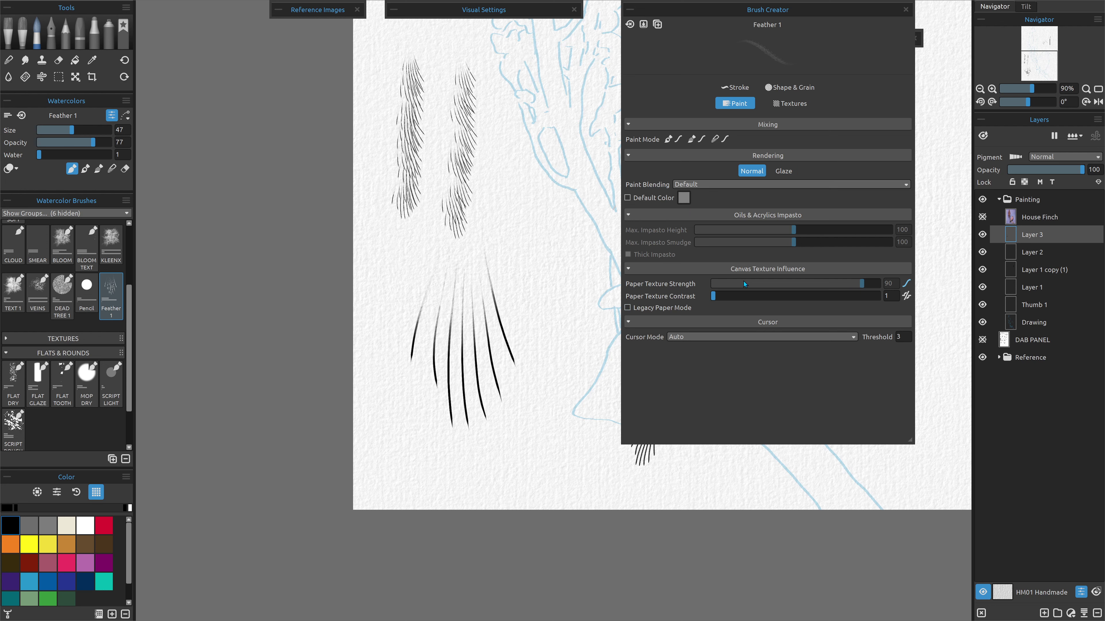
{"action": "left_click", "coordinate": [790, 105]}
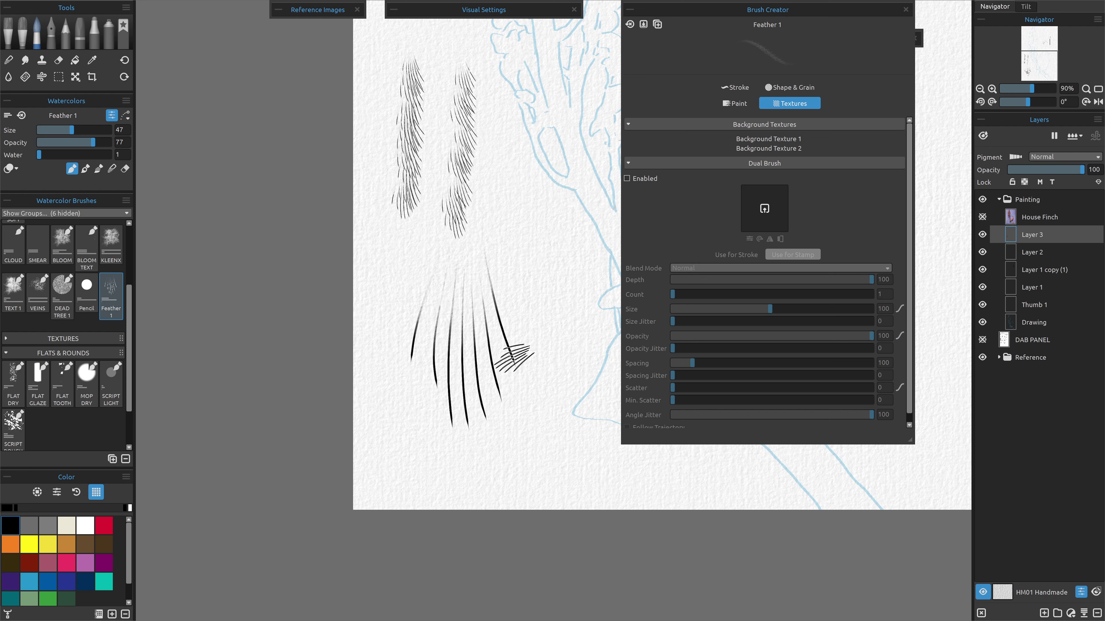
{"action": "left_click", "coordinate": [631, 15]}
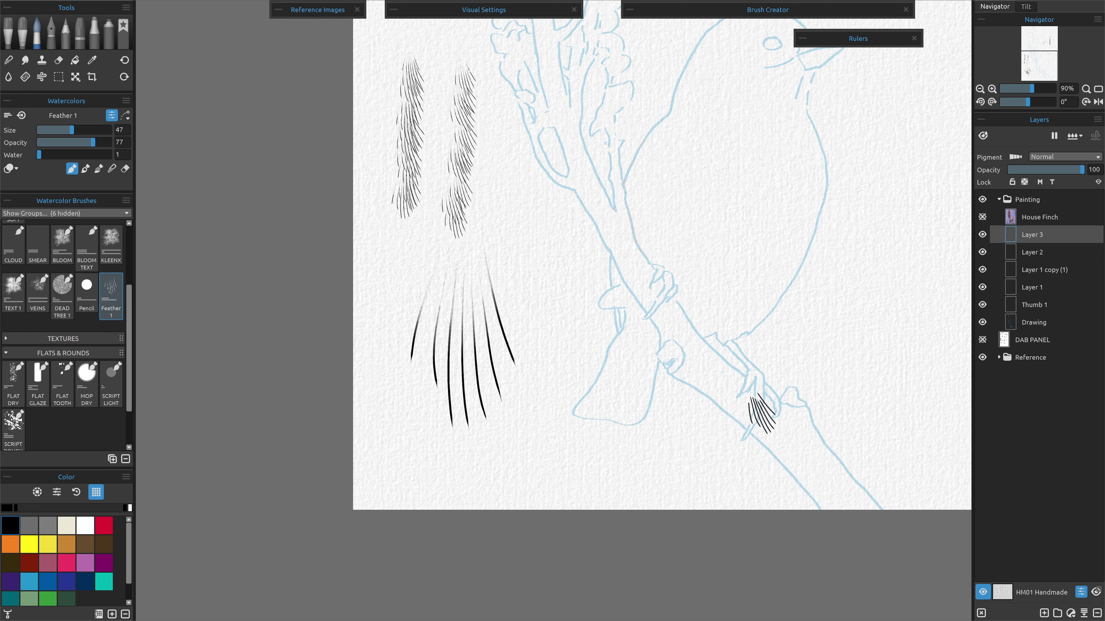
Paint a brown patch along the bird's back edge beside the branch with the Hairy oil brush at size 38.
{"action": "key", "text": "ctrl+0"}
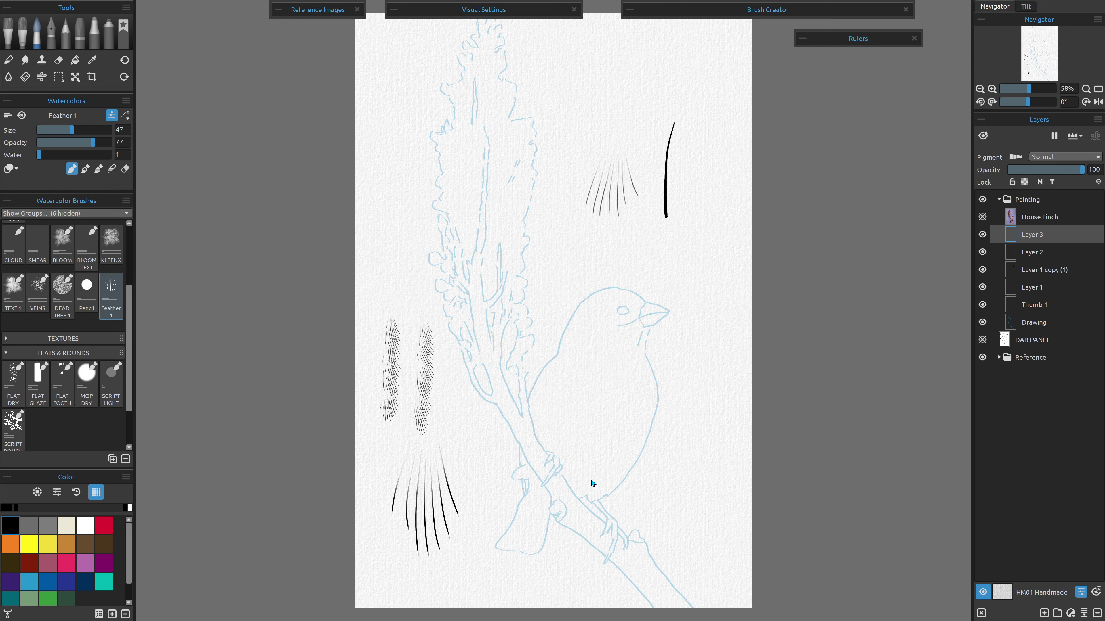
{"action": "scroll", "coordinate": [592, 483], "scroll_direction": "up", "scroll_amount": 3}
{"action": "scroll", "coordinate": [569, 384], "scroll_direction": "up", "scroll_amount": 1}
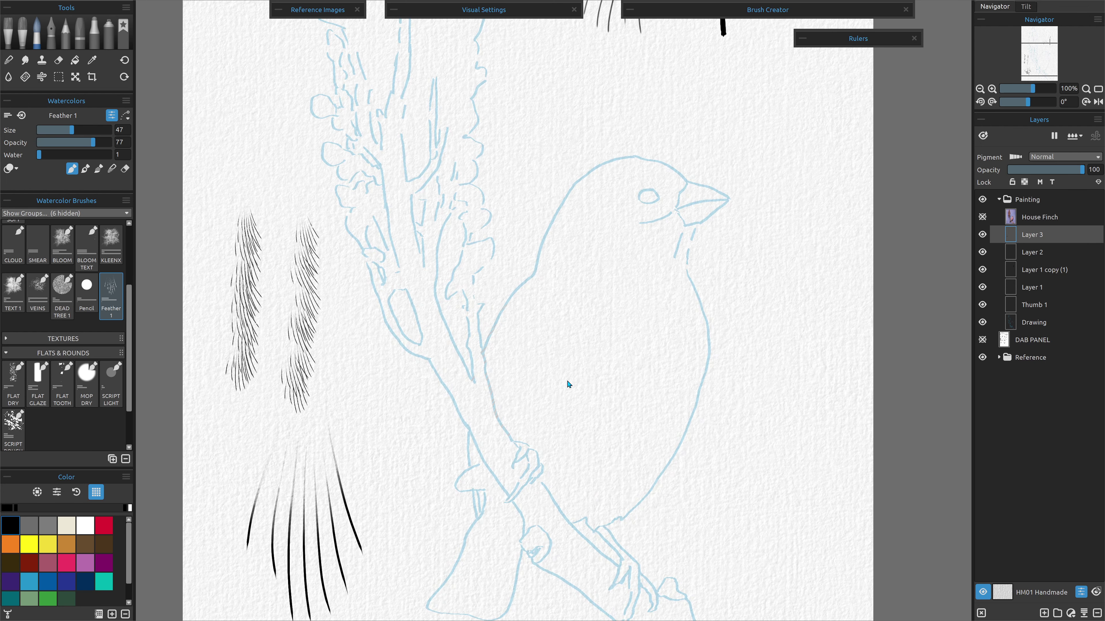
{"action": "left_click", "coordinate": [7, 32]}
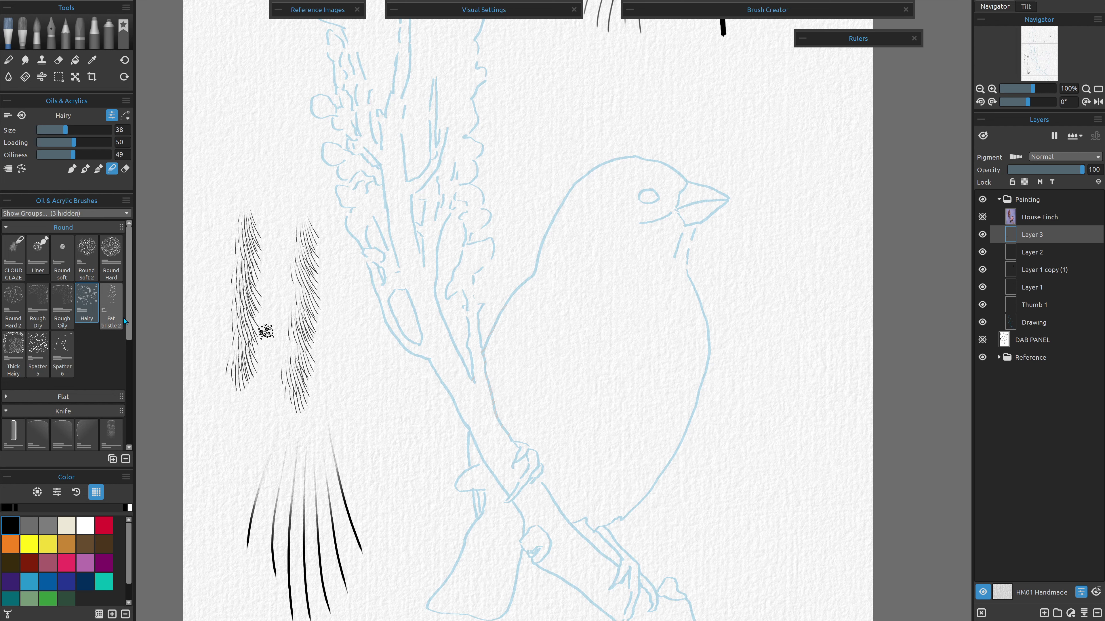
{"action": "left_click", "coordinate": [112, 305]}
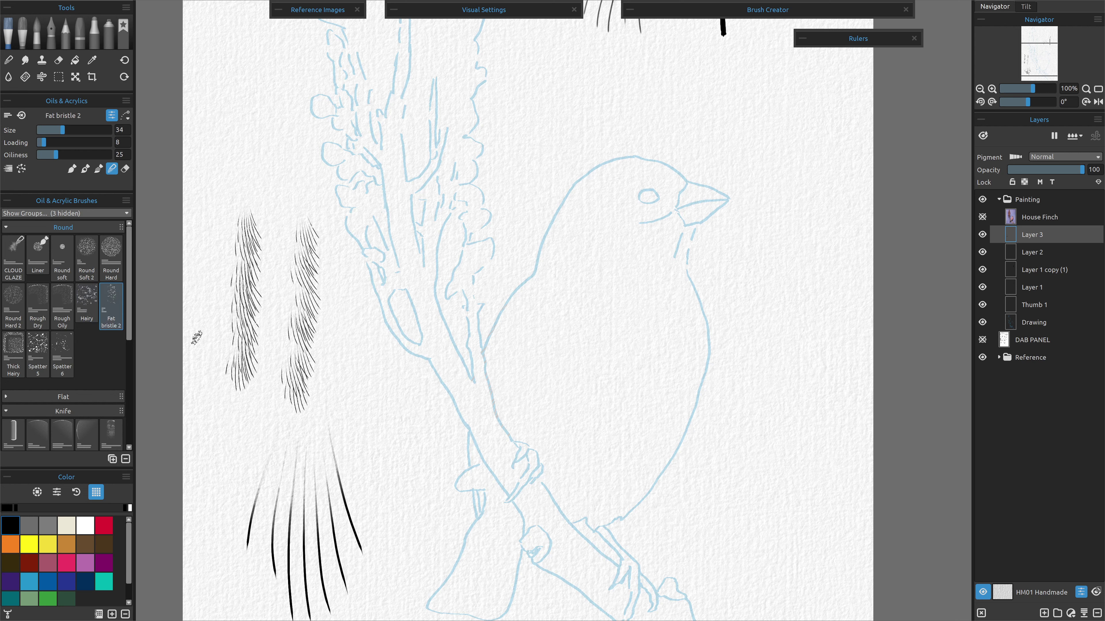
{"action": "left_click", "coordinate": [87, 305]}
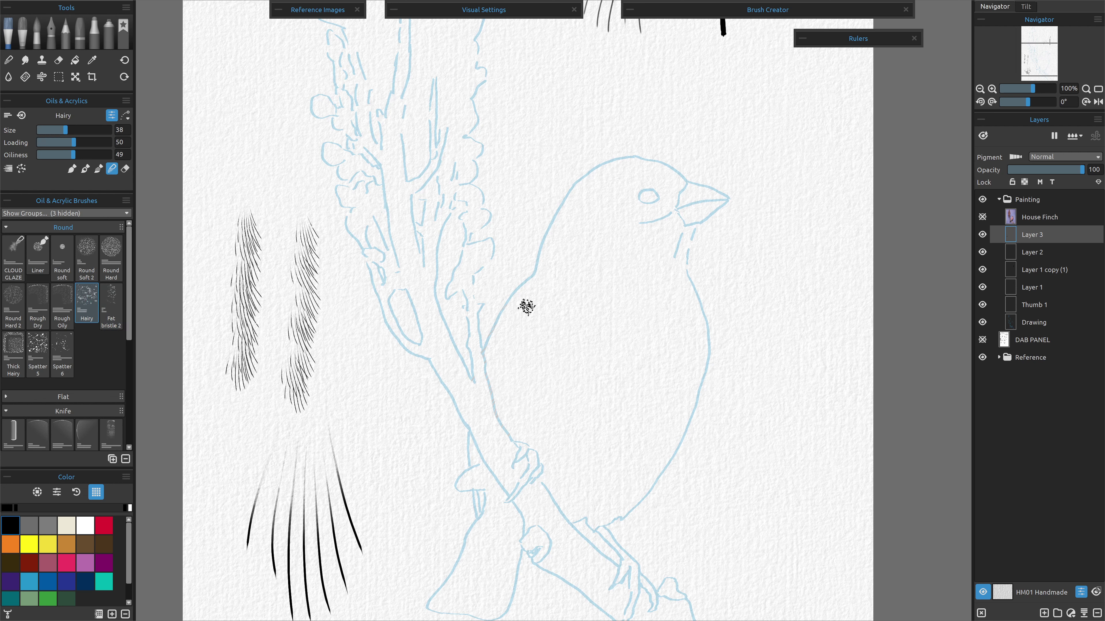
{"action": "left_click", "coordinate": [82, 550]}
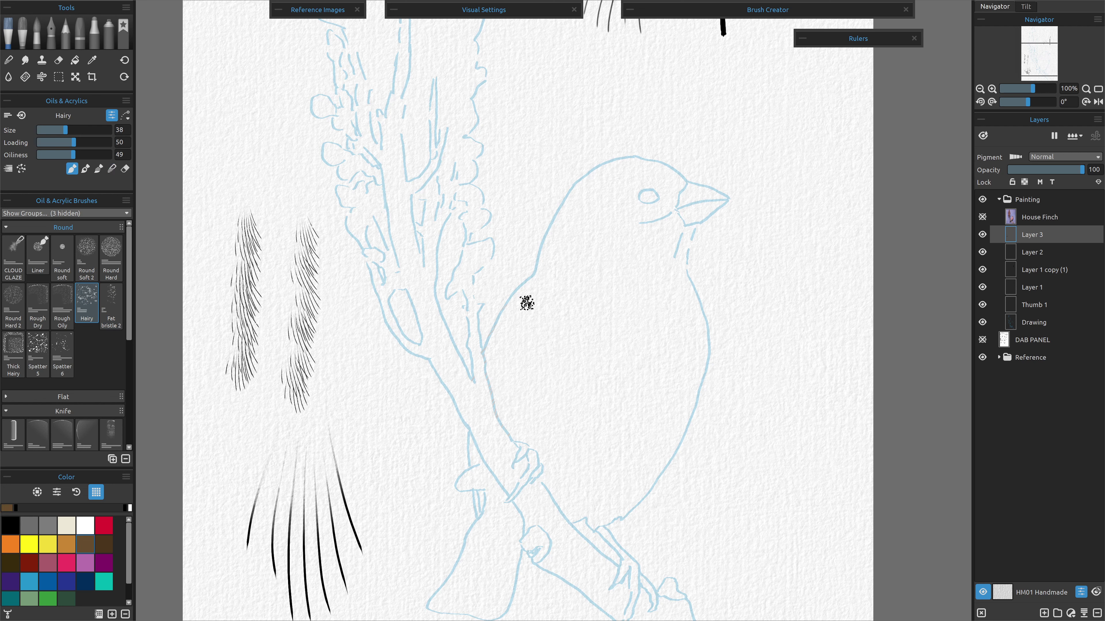
{"action": "mouse_move", "coordinate": [525, 289]}
{"action": "left_mouse_down"}
{"action": "mouse_move", "coordinate": [500, 336]}
{"action": "mouse_move", "coordinate": [496, 356]}
{"action": "mouse_move", "coordinate": [540, 277]}
{"action": "mouse_move", "coordinate": [505, 351]}
{"action": "mouse_move", "coordinate": [524, 339]}
{"action": "mouse_move", "coordinate": [509, 373]}
{"action": "mouse_move", "coordinate": [551, 278]}
{"action": "mouse_move", "coordinate": [520, 296]}
{"action": "mouse_move", "coordinate": [538, 310]}
{"action": "mouse_move", "coordinate": [509, 381]}
{"action": "mouse_move", "coordinate": [494, 349]}
{"action": "mouse_move", "coordinate": [498, 406]}
{"action": "mouse_move", "coordinate": [513, 384]}
{"action": "mouse_move", "coordinate": [512, 375]}
{"action": "mouse_move", "coordinate": [500, 420]}
{"action": "mouse_move", "coordinate": [549, 300]}
{"action": "mouse_move", "coordinate": [528, 366]}
{"action": "left_mouse_up"}
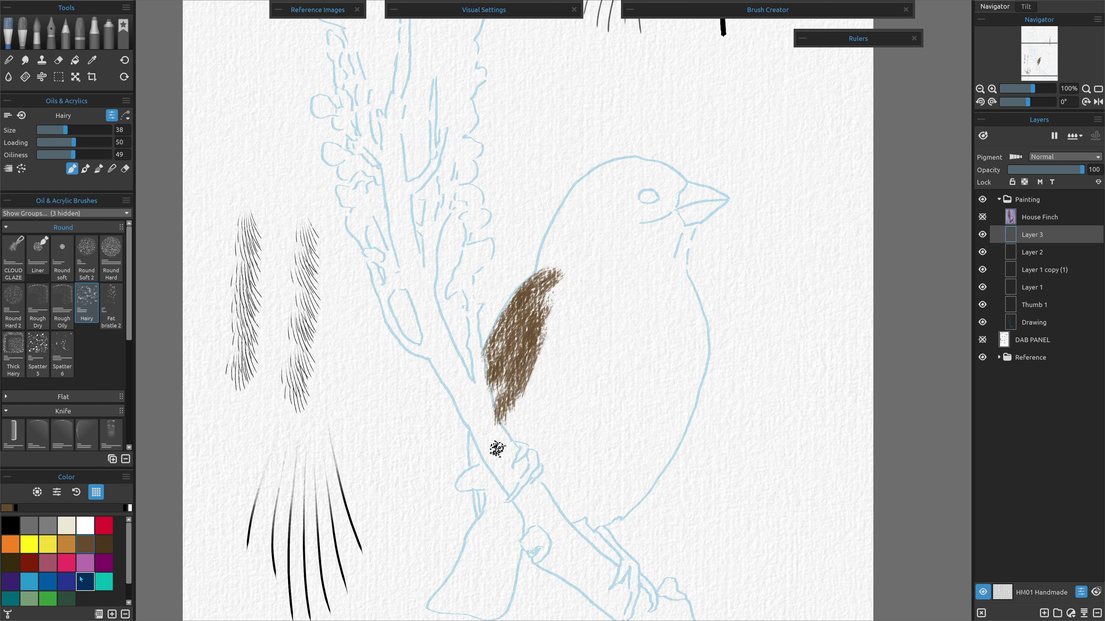
Paint cream highlights over the brown patch with the Hairy brush and blend them into the brown.
{"action": "left_click", "coordinate": [64, 529]}
{"action": "mouse_move", "coordinate": [526, 300]}
{"action": "left_mouse_down"}
{"action": "mouse_move", "coordinate": [546, 283]}
{"action": "mouse_move", "coordinate": [530, 315]}
{"action": "mouse_move", "coordinate": [529, 307]}
{"action": "mouse_move", "coordinate": [528, 378]}
{"action": "left_mouse_up"}
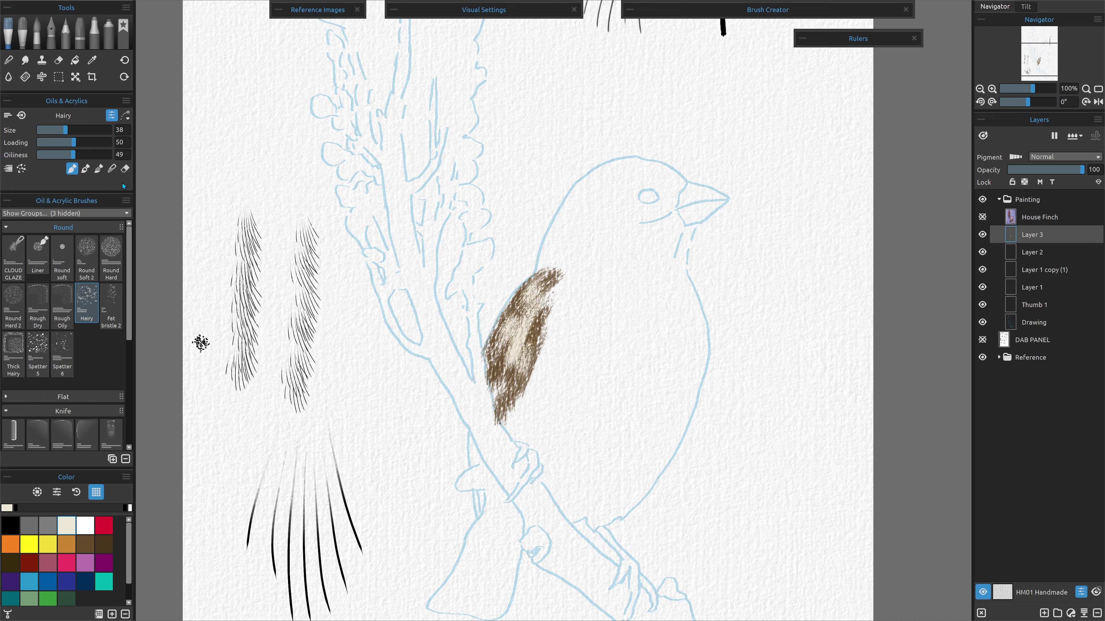
{"action": "left_click", "coordinate": [111, 170]}
{"action": "left_click_drag", "start_coordinate": [538, 305], "coordinate": [544, 277]}
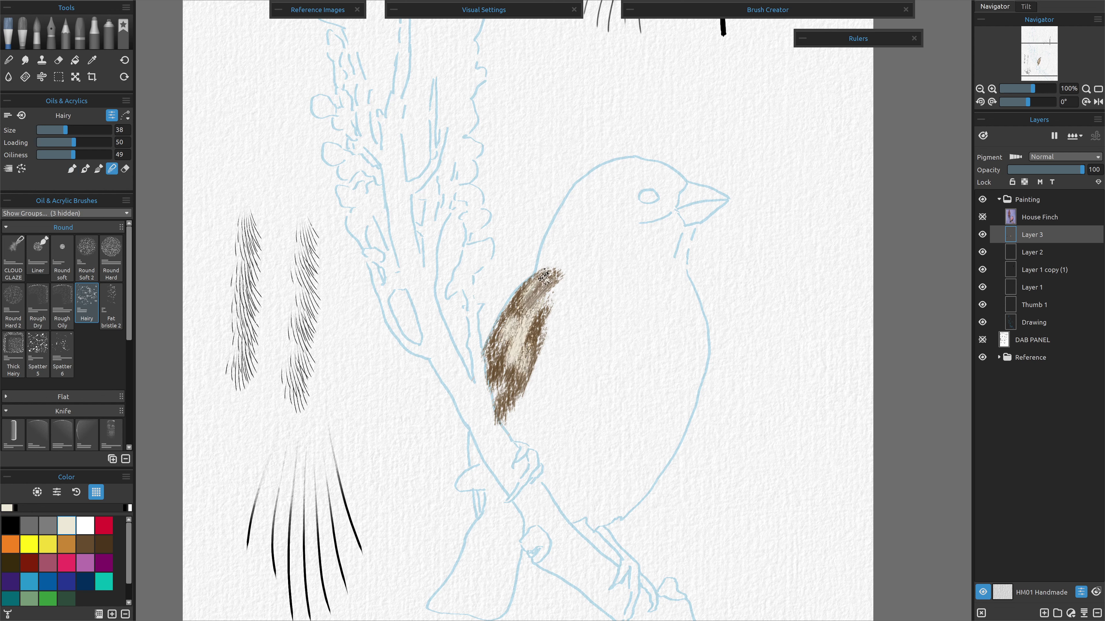
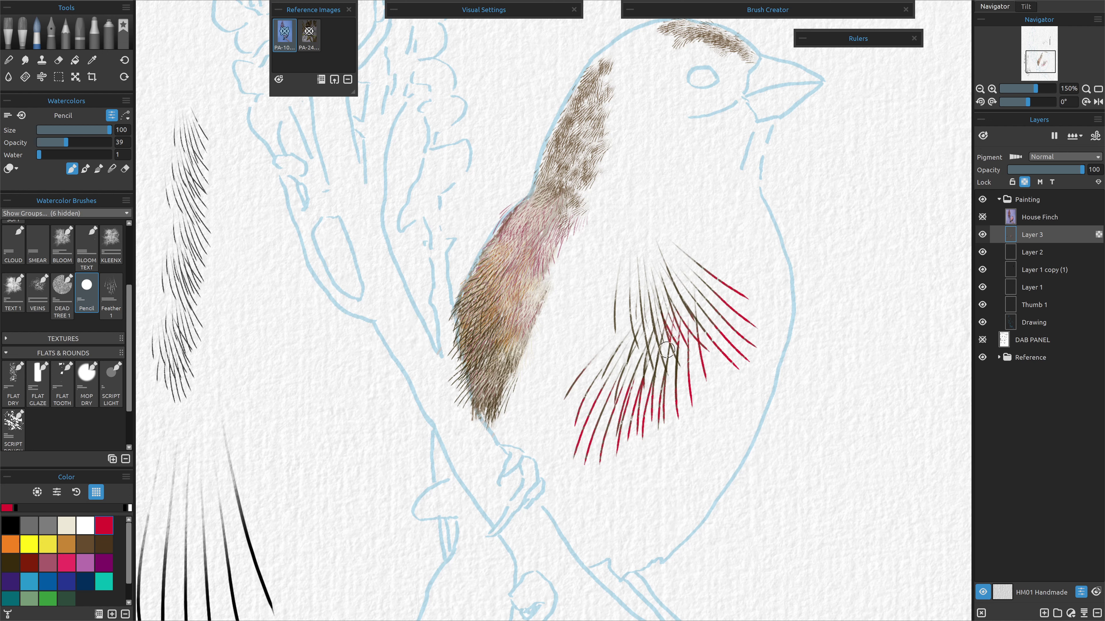
Tint the fanned feather strokes on the bird's breast red with the Pencil watercolor brush at size 100 and opacity 39.
{"action": "left_click_drag", "start_coordinate": [641, 332], "coordinate": [633, 350]}
{"action": "left_click_drag", "start_coordinate": [617, 304], "coordinate": [612, 327]}
{"action": "key", "text": "alt"}
Make the Fur 1 and Fur 2 layers visible to show the black fur strokes beside the fur reference photo.
{"action": "key", "text": "ctrl+0"}
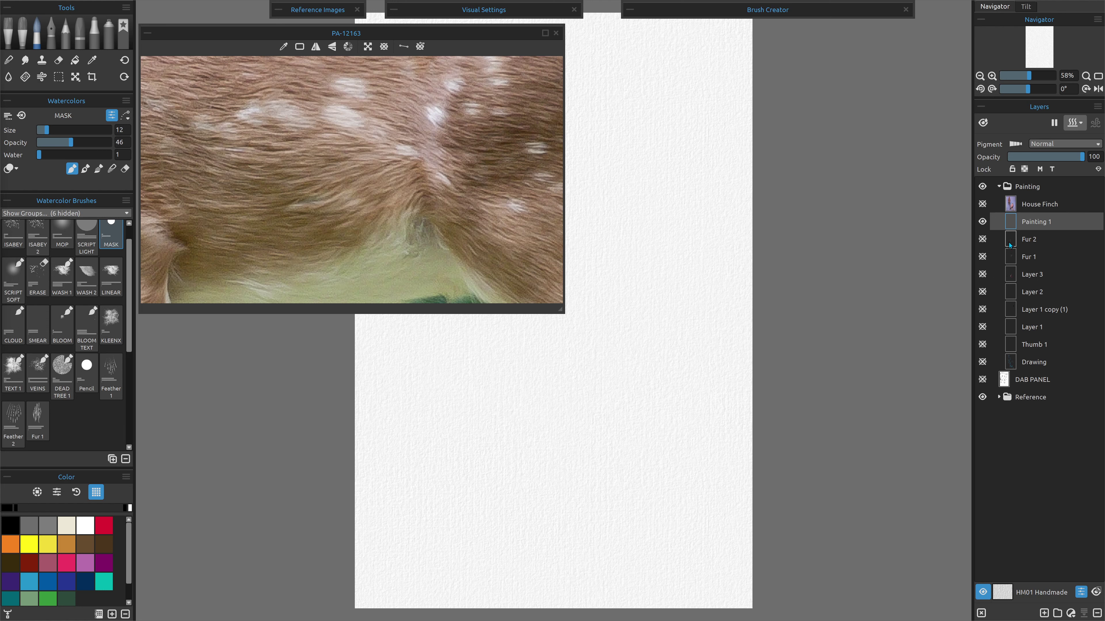
{"action": "left_click", "coordinate": [983, 258]}
{"action": "left_click", "coordinate": [983, 240]}
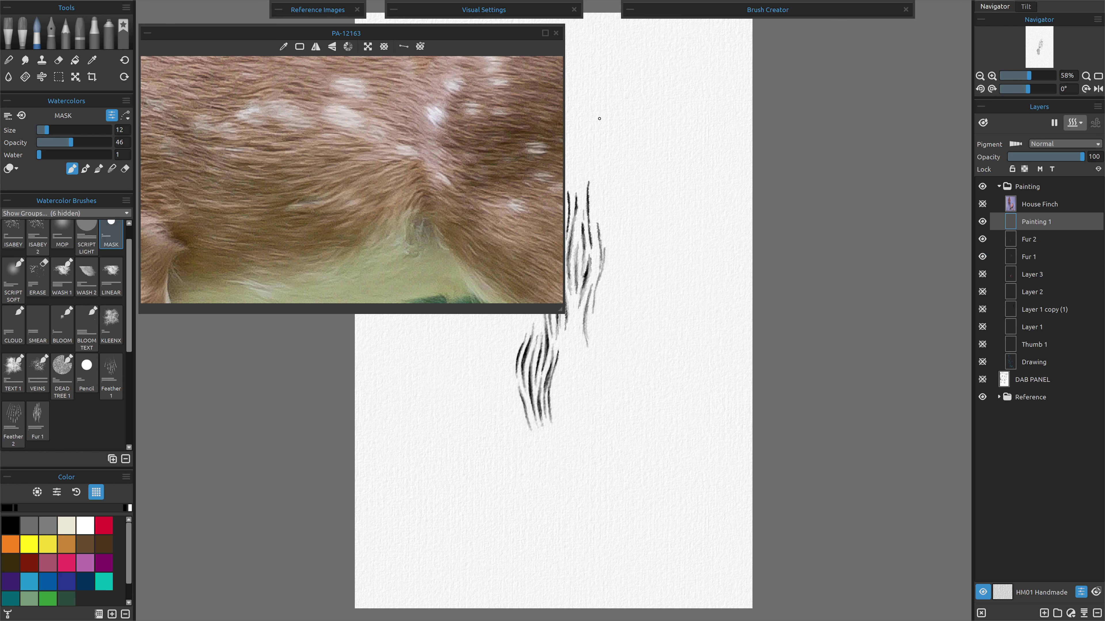
{"action": "mouse_move", "coordinate": [644, 375]}
{"action": "left_mouse_down"}
{"action": "mouse_move", "coordinate": [766, 370]}
{"action": "mouse_move", "coordinate": [769, 357]}
{"action": "left_mouse_up"}
{"action": "scroll", "coordinate": [683, 289], "scroll_direction": "up", "scroll_amount": 3}
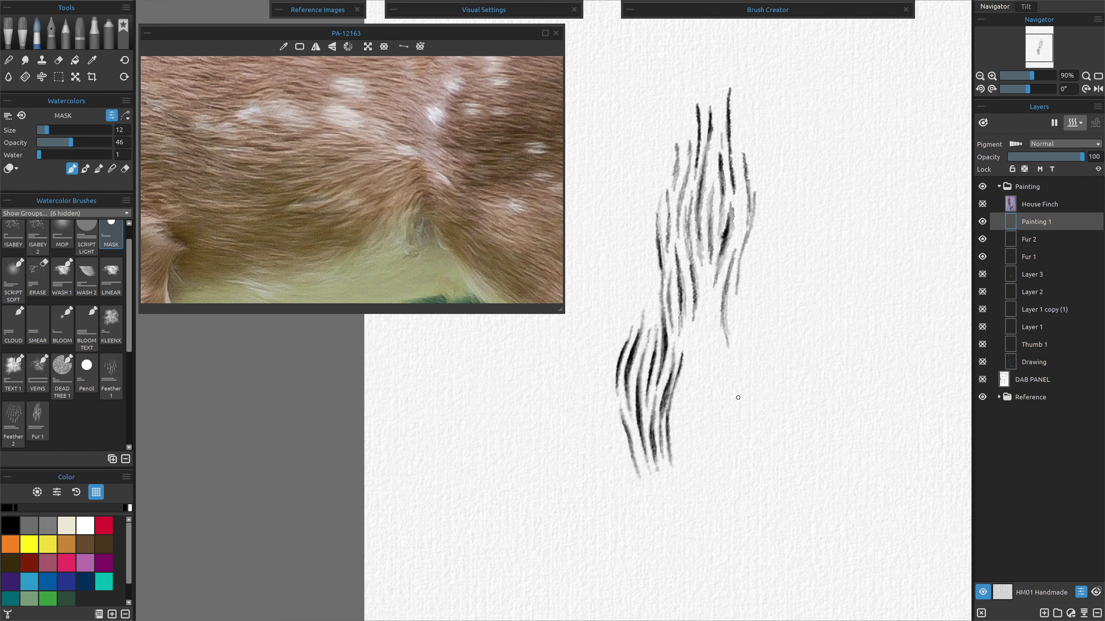
Compare the canvas with and without the Fur 1 and Fur 2 layers, leaving both hidden.
{"action": "left_click_drag", "start_coordinate": [738, 397], "coordinate": [679, 435]}
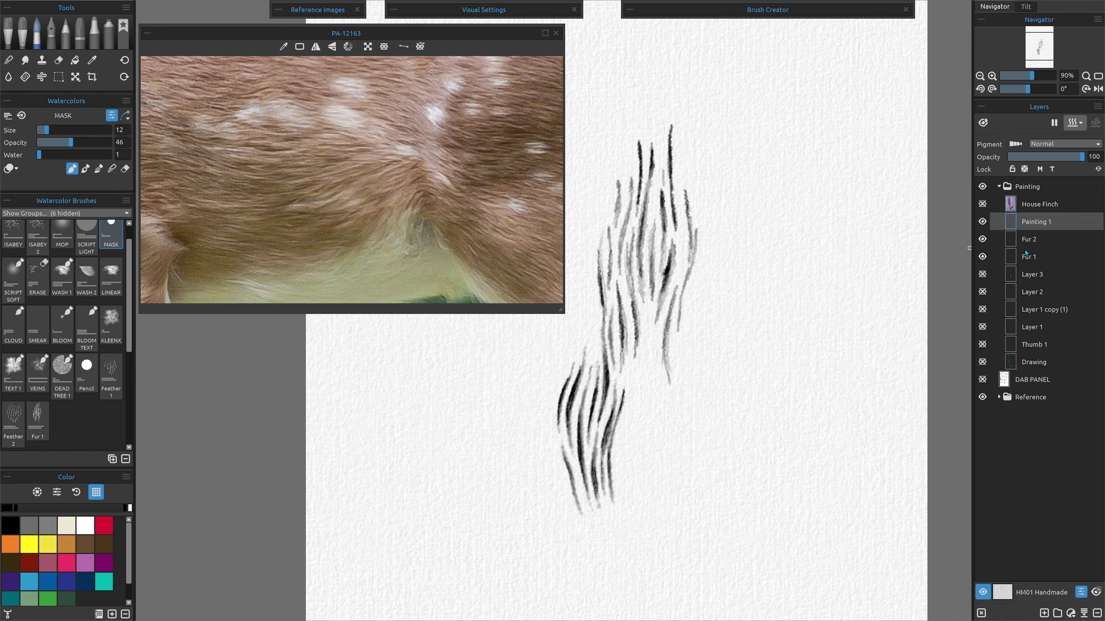
{"action": "left_click", "coordinate": [982, 257]}
{"action": "left_click", "coordinate": [982, 240]}
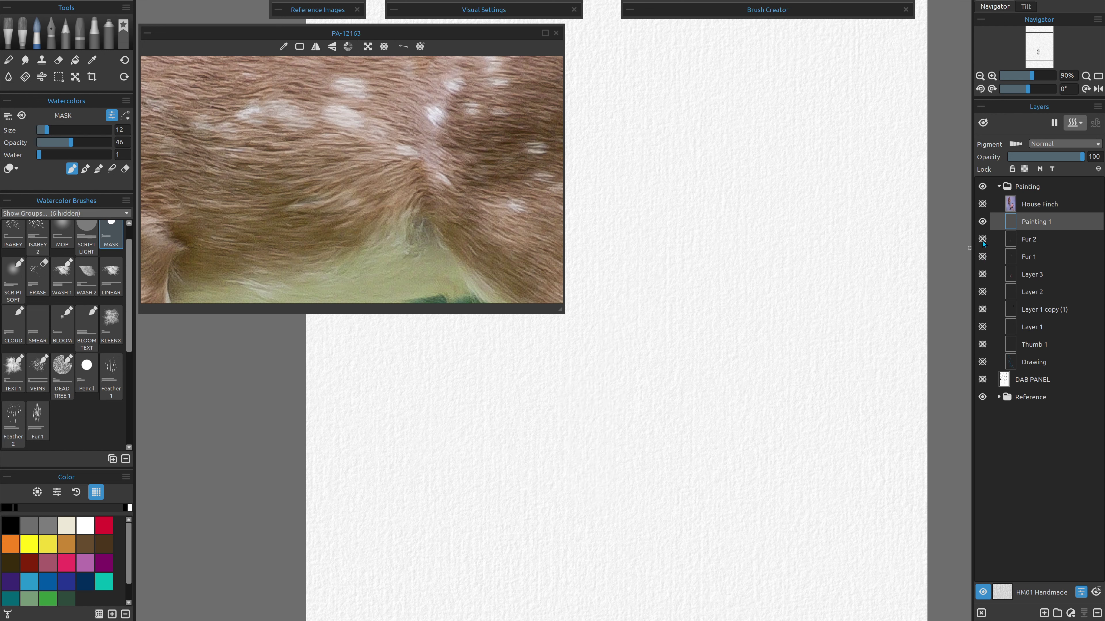
{"action": "left_click", "coordinate": [982, 239]}
{"action": "left_click", "coordinate": [982, 256]}
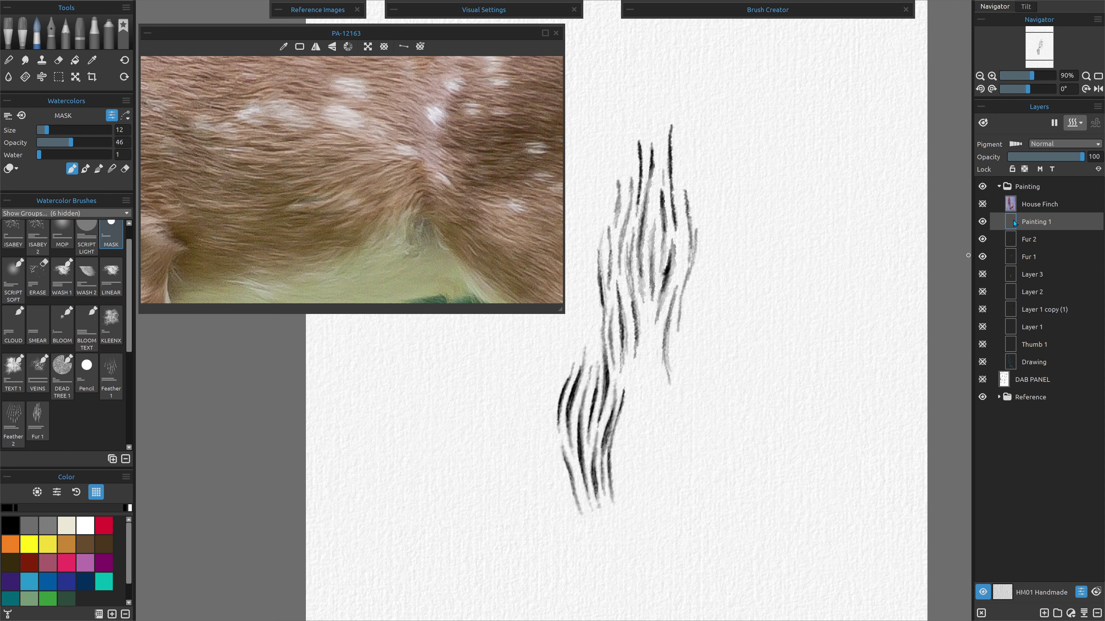
{"action": "left_click", "coordinate": [982, 240]}
{"action": "left_click", "coordinate": [982, 256]}
Add a new layer named Fur 3 directly above the Fur 2 layer.
{"action": "left_click", "coordinate": [1028, 239]}
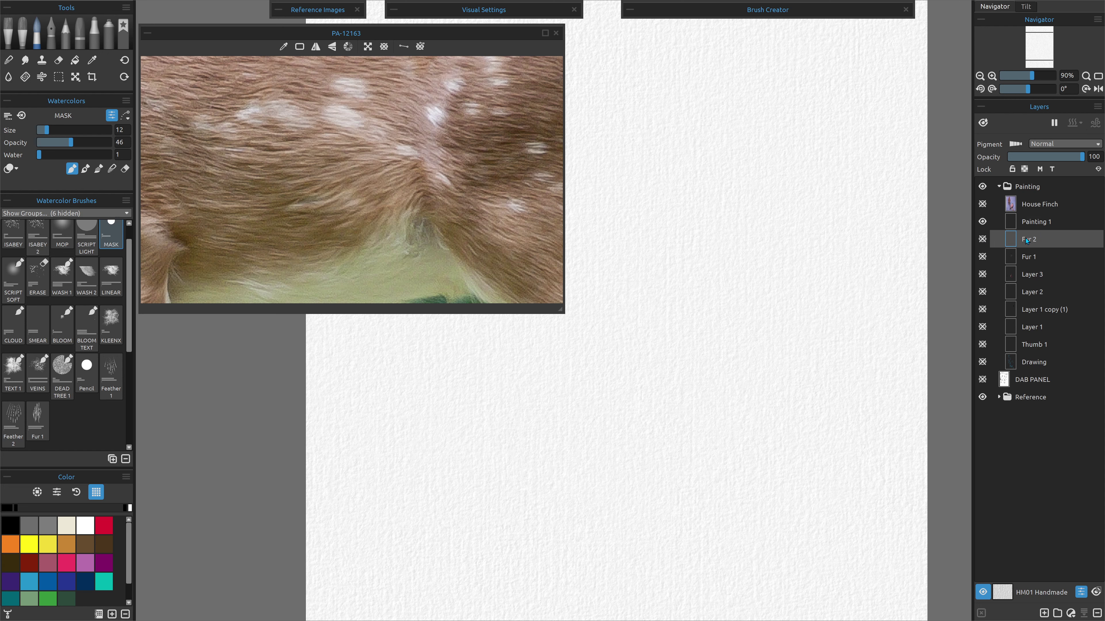
{"action": "key", "text": "ctrl+shift+n"}
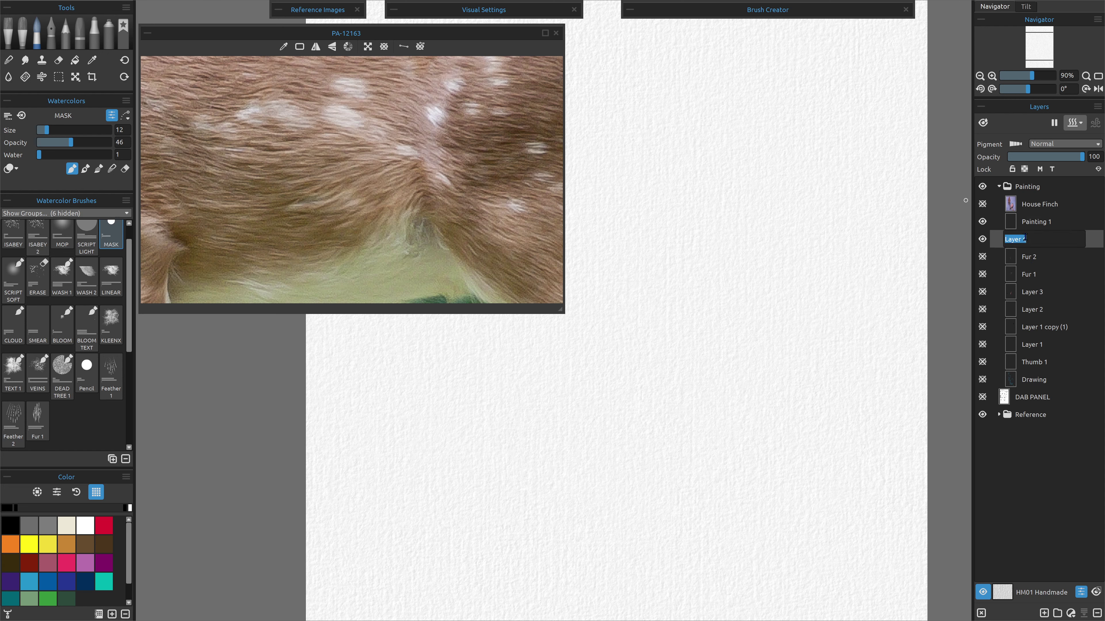
{"action": "type", "text": "Fur 3"}
{"action": "key", "text": "Return"}
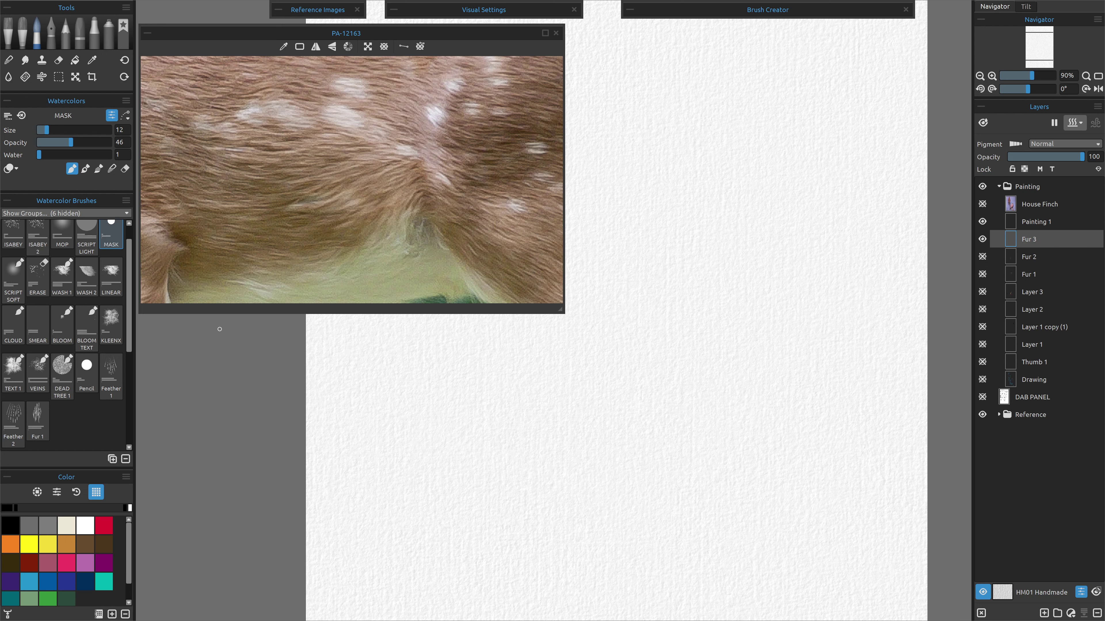
Paint a clump of spaced, tapered, slightly curved grey fur strokes on Fur 3 with the BLOOM brush at size 5 and opacity 49.
{"action": "left_click", "coordinate": [62, 326]}
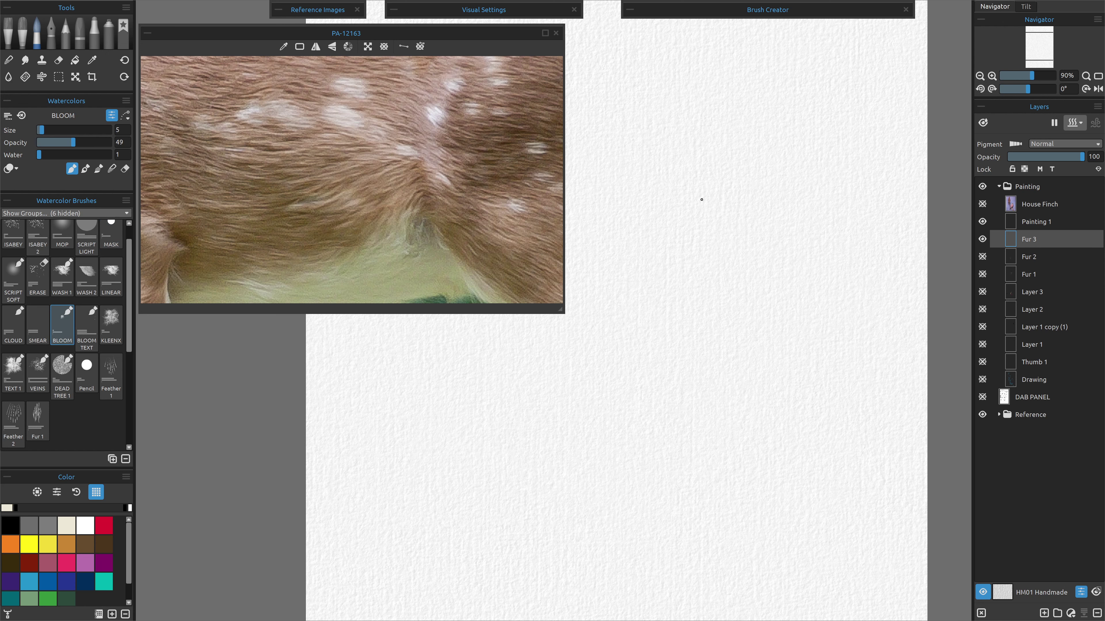
{"action": "scroll", "coordinate": [787, 135], "scroll_direction": "up", "scroll_amount": 3}
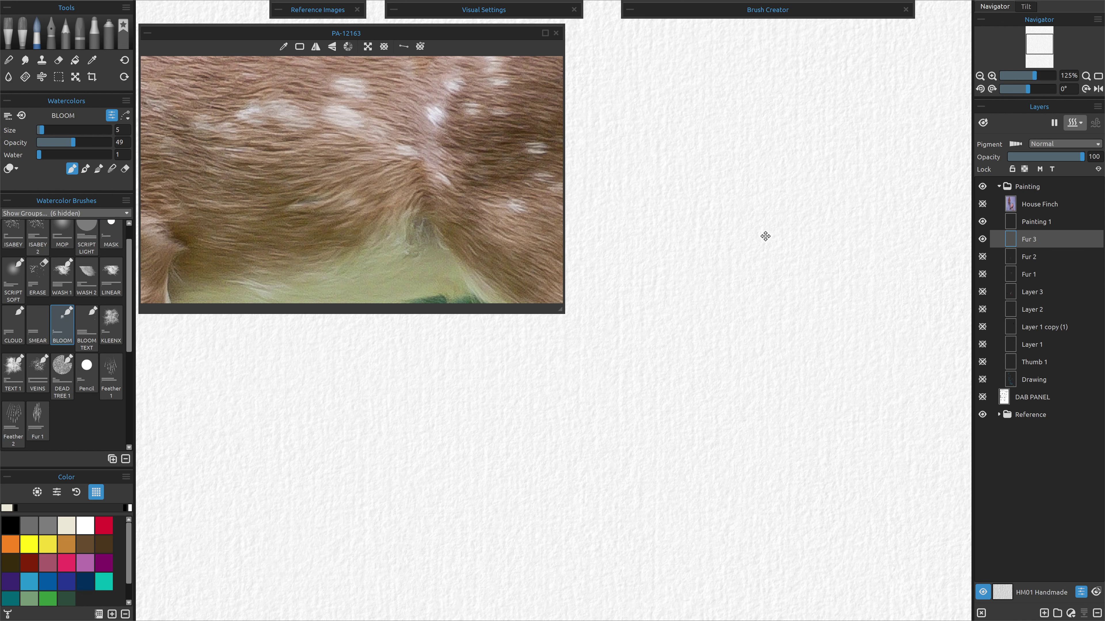
{"action": "mouse_move", "coordinate": [752, 262]}
{"action": "left_mouse_down"}
{"action": "mouse_move", "coordinate": [725, 289]}
{"action": "mouse_move", "coordinate": [751, 288]}
{"action": "mouse_move", "coordinate": [740, 298]}
{"action": "left_mouse_up"}
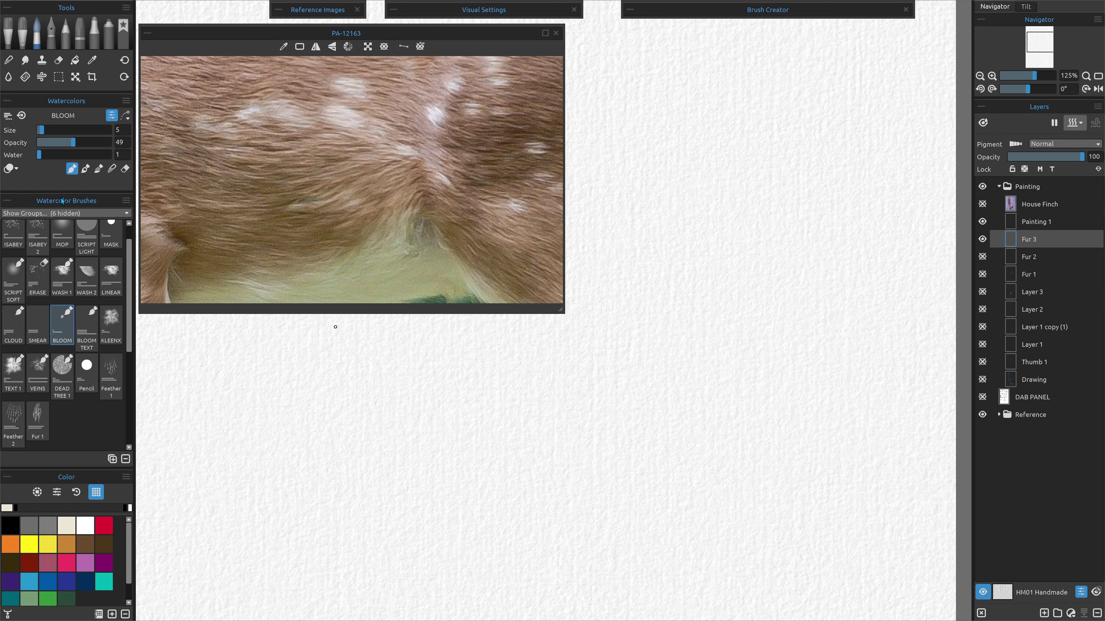
{"action": "left_click", "coordinate": [10, 526]}
{"action": "left_click", "coordinate": [47, 525]}
{"action": "mouse_move", "coordinate": [684, 148]}
{"action": "left_mouse_down"}
{"action": "mouse_move", "coordinate": [679, 243]}
{"action": "mouse_move", "coordinate": [685, 145]}
{"action": "mouse_move", "coordinate": [675, 219]}
{"action": "mouse_move", "coordinate": [678, 237]}
{"action": "mouse_move", "coordinate": [687, 200]}
{"action": "mouse_move", "coordinate": [696, 286]}
{"action": "mouse_move", "coordinate": [687, 191]}
{"action": "mouse_move", "coordinate": [690, 224]}
{"action": "left_mouse_up"}
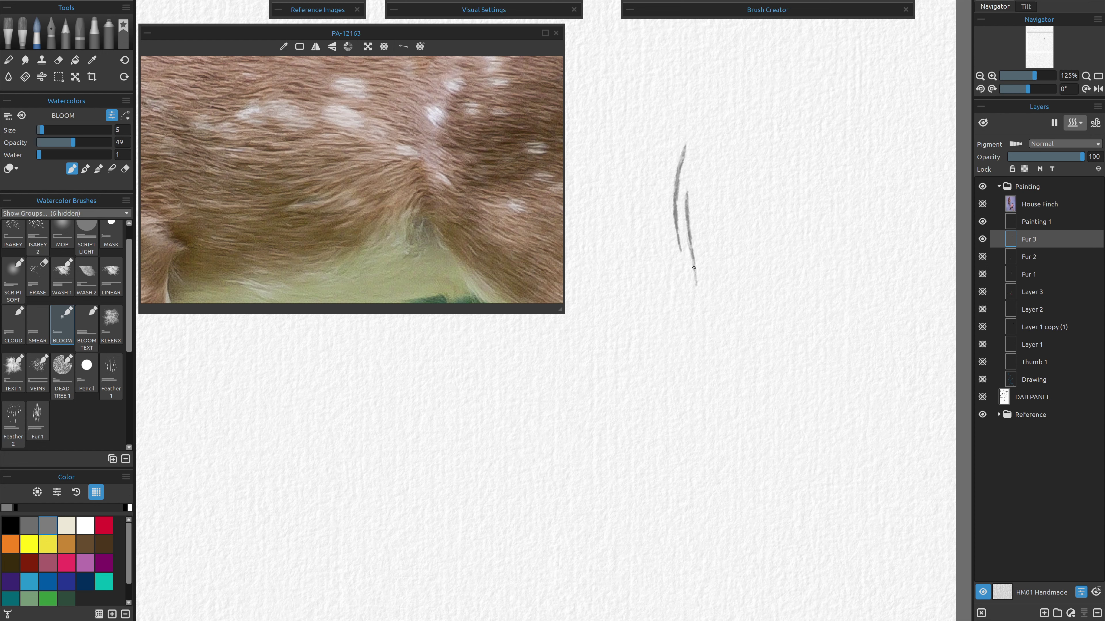
{"action": "mouse_move", "coordinate": [694, 277]}
{"action": "left_mouse_down"}
{"action": "mouse_move", "coordinate": [689, 242]}
{"action": "mouse_move", "coordinate": [693, 282]}
{"action": "left_mouse_up"}
{"action": "mouse_move", "coordinate": [695, 202]}
{"action": "left_mouse_down"}
{"action": "mouse_move", "coordinate": [706, 126]}
{"action": "mouse_move", "coordinate": [694, 198]}
{"action": "mouse_move", "coordinate": [702, 136]}
{"action": "left_mouse_up"}
{"action": "mouse_move", "coordinate": [700, 193]}
{"action": "left_mouse_down"}
{"action": "mouse_move", "coordinate": [706, 168]}
{"action": "mouse_move", "coordinate": [704, 244]}
{"action": "mouse_move", "coordinate": [705, 168]}
{"action": "mouse_move", "coordinate": [702, 229]}
{"action": "left_mouse_up"}
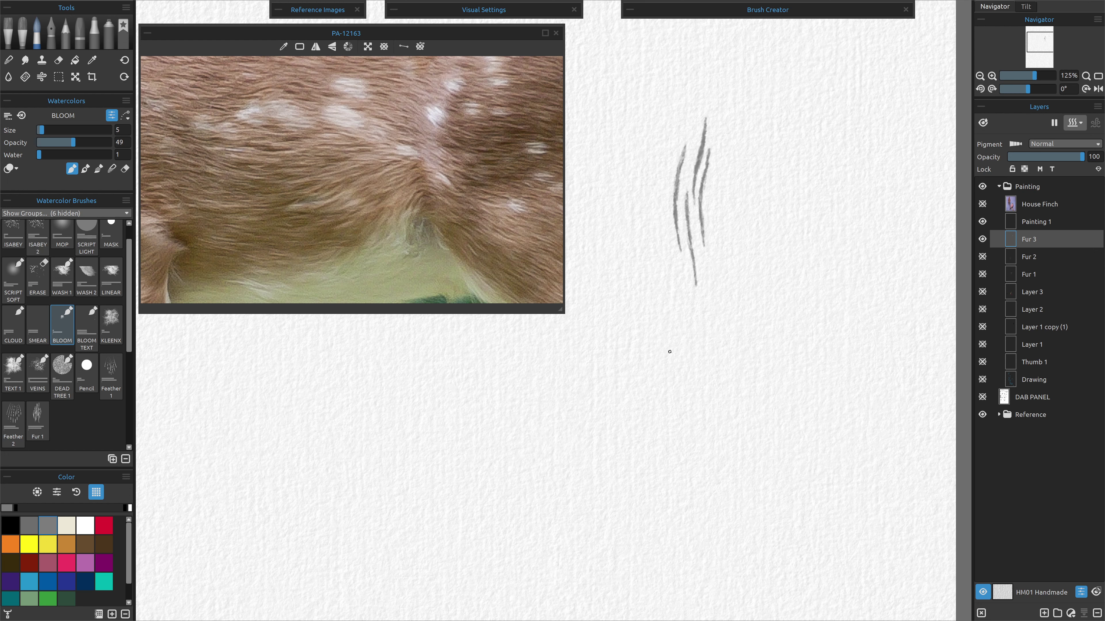
{"action": "mouse_move", "coordinate": [662, 198]}
{"action": "left_mouse_down"}
{"action": "mouse_move", "coordinate": [679, 121]}
{"action": "mouse_move", "coordinate": [663, 192]}
{"action": "mouse_move", "coordinate": [672, 148]}
{"action": "left_mouse_up"}
{"action": "mouse_move", "coordinate": [720, 98]}
{"action": "left_mouse_down"}
{"action": "mouse_move", "coordinate": [714, 175]}
{"action": "mouse_move", "coordinate": [721, 100]}
{"action": "mouse_move", "coordinate": [710, 182]}
{"action": "left_mouse_up"}
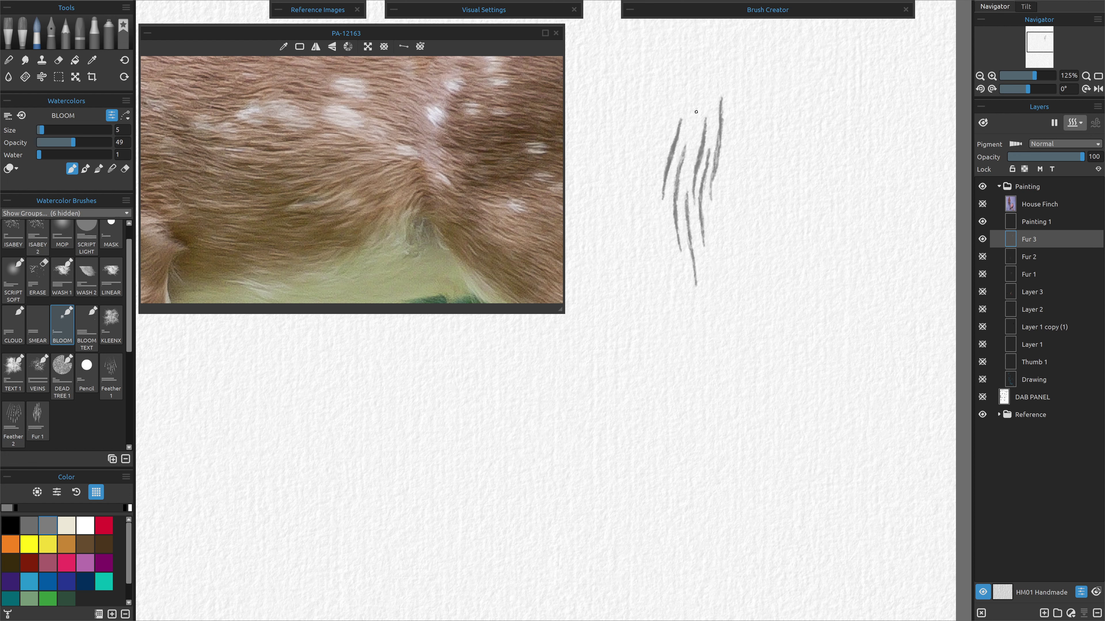
{"action": "left_click_drag", "start_coordinate": [696, 120], "coordinate": [690, 165]}
{"action": "mouse_move", "coordinate": [657, 168]}
{"action": "left_mouse_down"}
{"action": "mouse_move", "coordinate": [660, 228]}
{"action": "mouse_move", "coordinate": [658, 168]}
{"action": "mouse_move", "coordinate": [652, 193]}
{"action": "mouse_move", "coordinate": [679, 275]}
{"action": "left_mouse_up"}
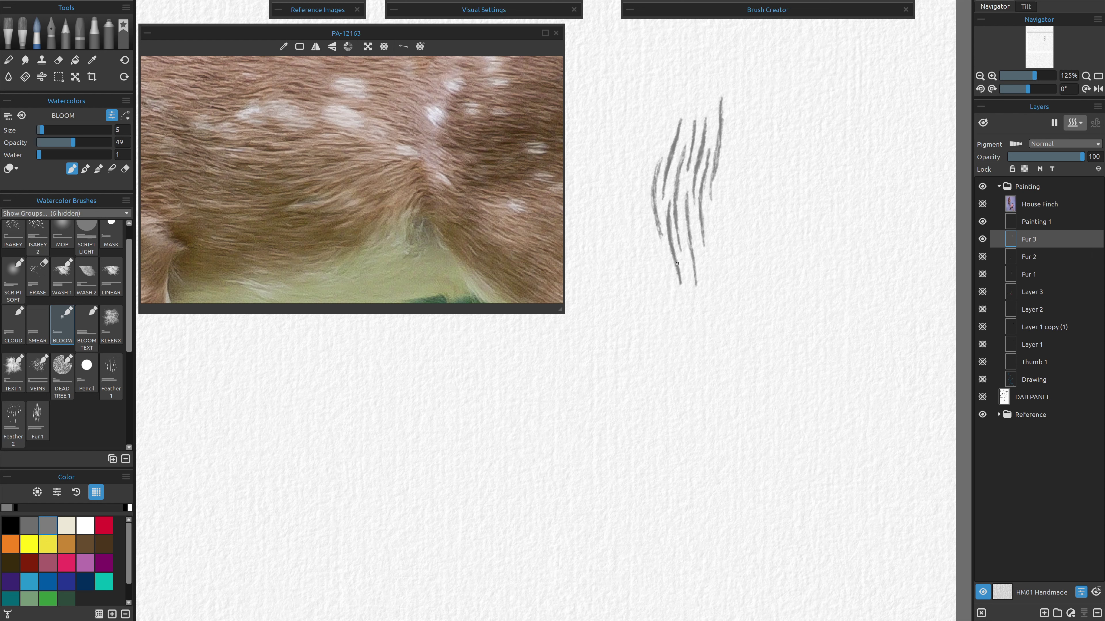
{"action": "left_click_drag", "start_coordinate": [677, 264], "coordinate": [670, 218]}
Lock the transparency of Fur 3 and deepen several fur strokes with darker grey at opacity 76.
{"action": "left_click", "coordinate": [1024, 170]}
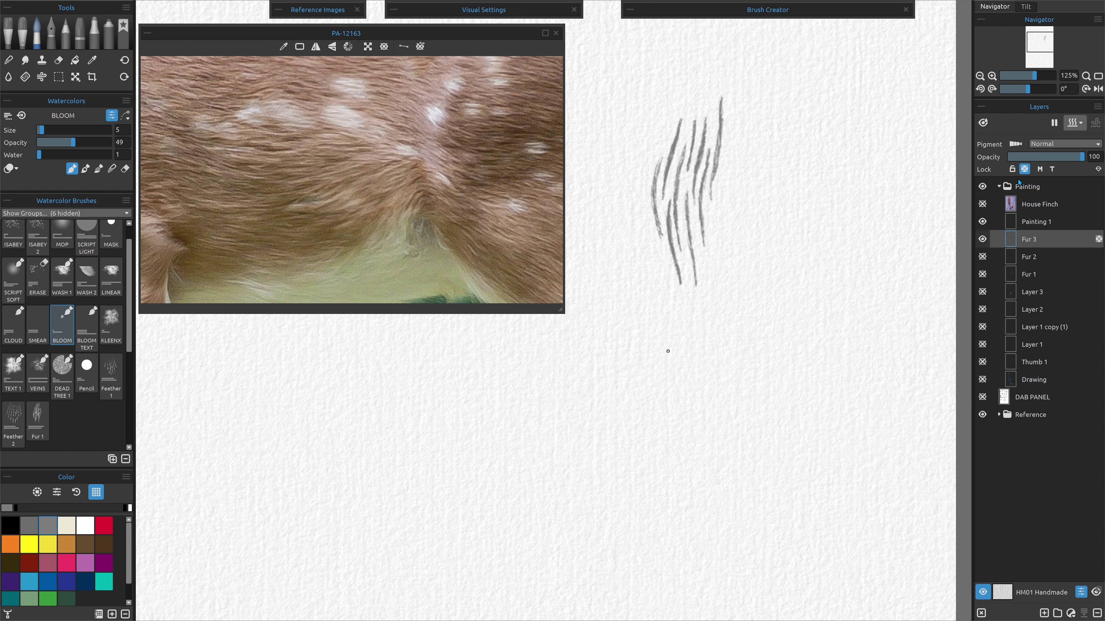
{"action": "left_click", "coordinate": [32, 528]}
{"action": "left_click_drag", "start_coordinate": [653, 204], "coordinate": [652, 187]}
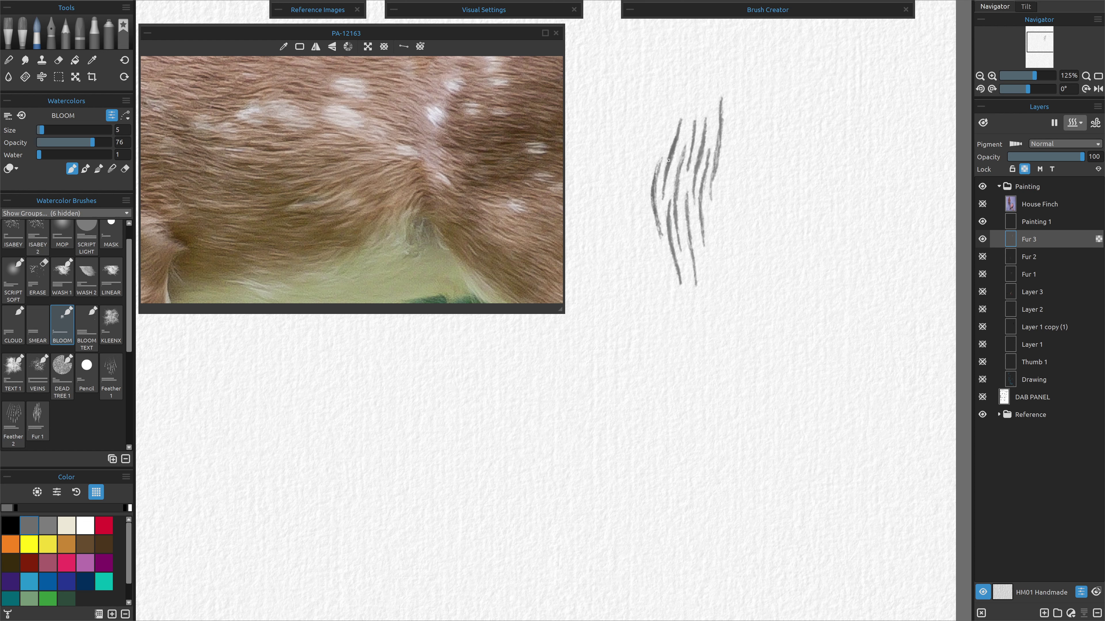
{"action": "left_click_drag", "start_coordinate": [681, 163], "coordinate": [675, 195]}
{"action": "left_click_drag", "start_coordinate": [676, 193], "coordinate": [669, 216]}
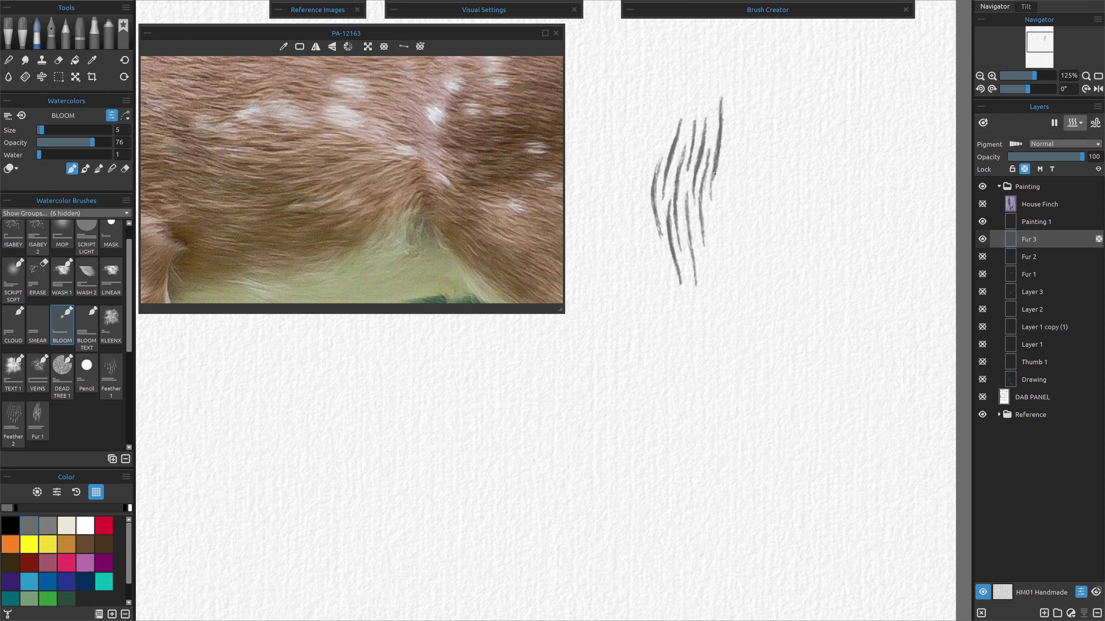
Darken the middle sections of selected fur strokes with black using the BLOOM brush at opacity 84.
{"action": "left_click", "coordinate": [10, 534]}
{"action": "mouse_move", "coordinate": [652, 201]}
{"action": "left_mouse_down"}
{"action": "mouse_move", "coordinate": [654, 181]}
{"action": "mouse_move", "coordinate": [654, 198]}
{"action": "left_mouse_up"}
{"action": "scroll", "coordinate": [704, 158], "scroll_direction": "up", "scroll_amount": 1}
{"action": "scroll", "coordinate": [687, 235], "scroll_direction": "up", "scroll_amount": 3}
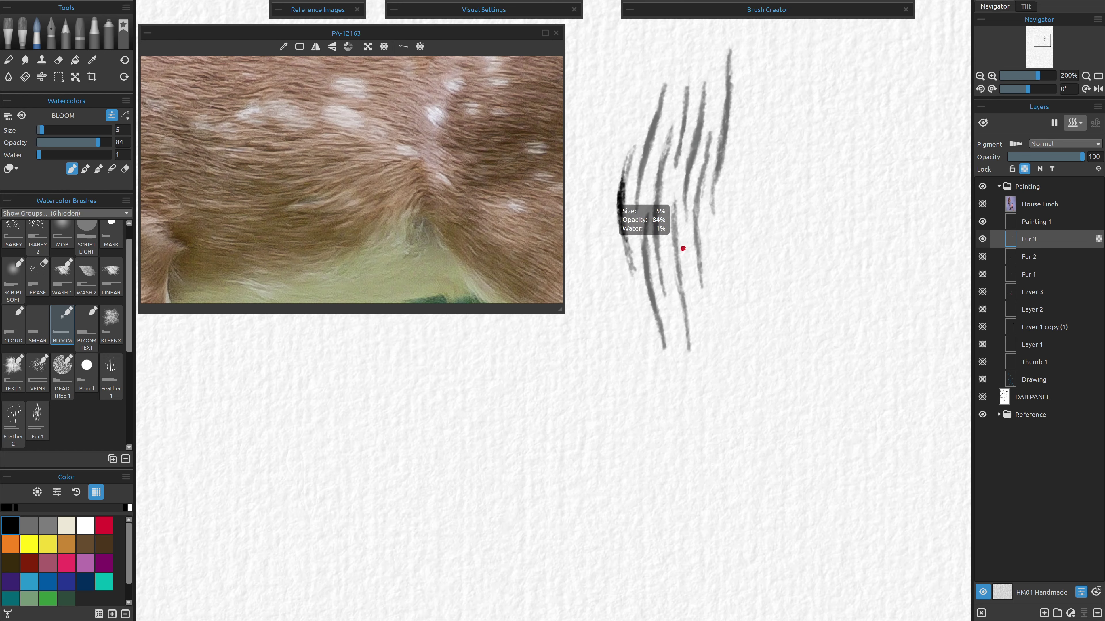
{"action": "left_click_drag", "start_coordinate": [746, 306], "coordinate": [737, 449]}
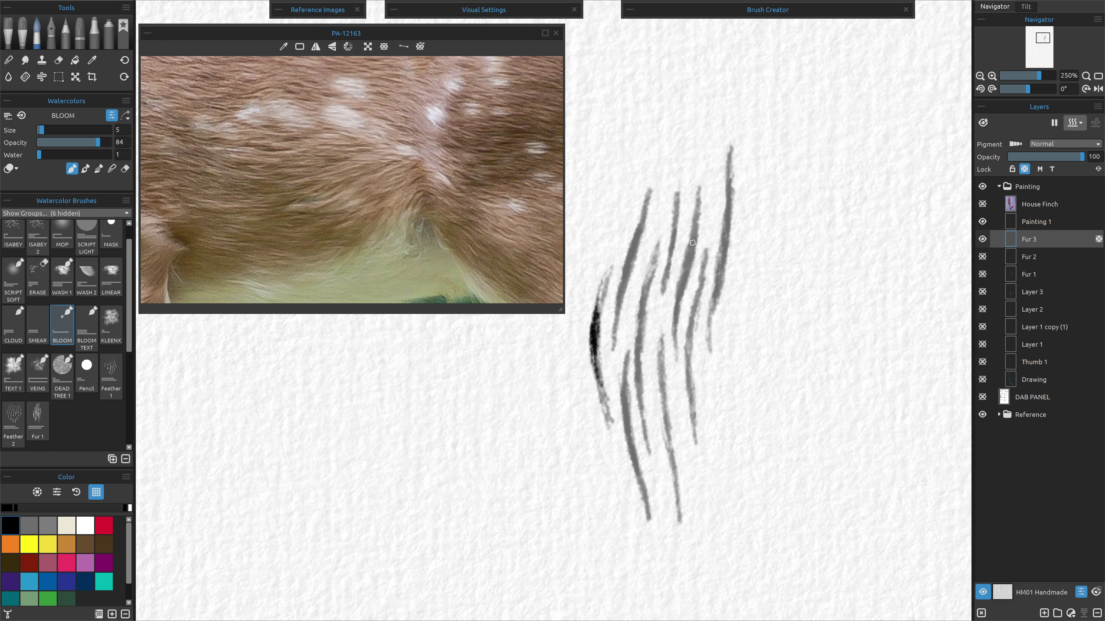
{"action": "mouse_move", "coordinate": [695, 237]}
{"action": "left_mouse_down"}
{"action": "mouse_move", "coordinate": [685, 277]}
{"action": "mouse_move", "coordinate": [696, 211]}
{"action": "mouse_move", "coordinate": [682, 286]}
{"action": "mouse_move", "coordinate": [688, 263]}
{"action": "left_mouse_up"}
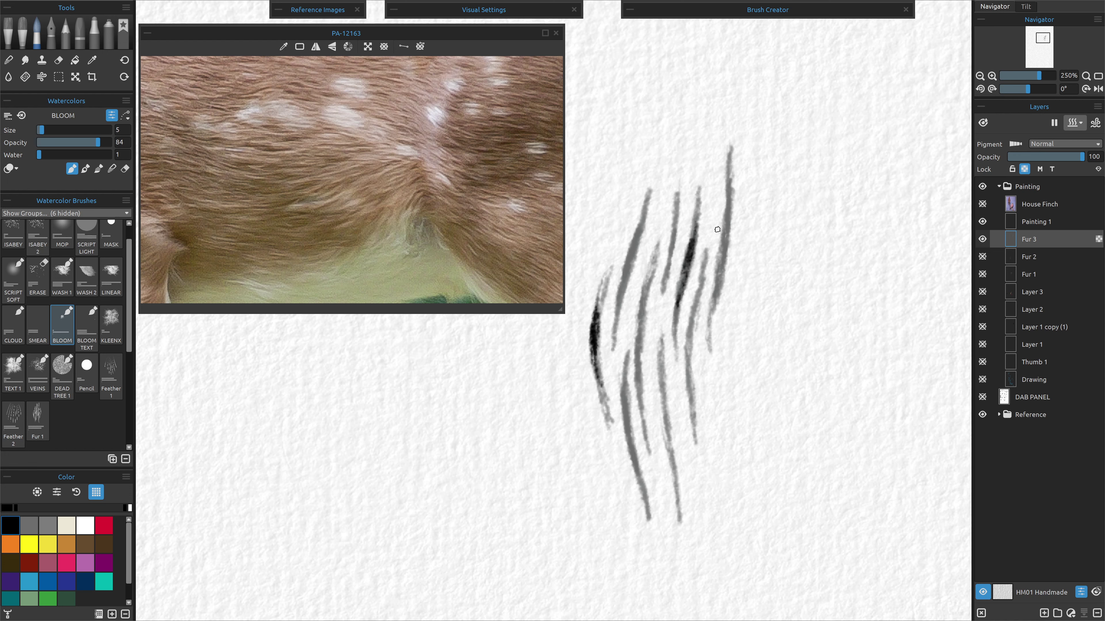
{"action": "mouse_move", "coordinate": [726, 222]}
{"action": "left_mouse_down"}
{"action": "mouse_move", "coordinate": [724, 260]}
{"action": "mouse_move", "coordinate": [730, 193]}
{"action": "mouse_move", "coordinate": [714, 307]}
{"action": "left_mouse_up"}
{"action": "left_click_drag", "start_coordinate": [723, 255], "coordinate": [713, 283]}
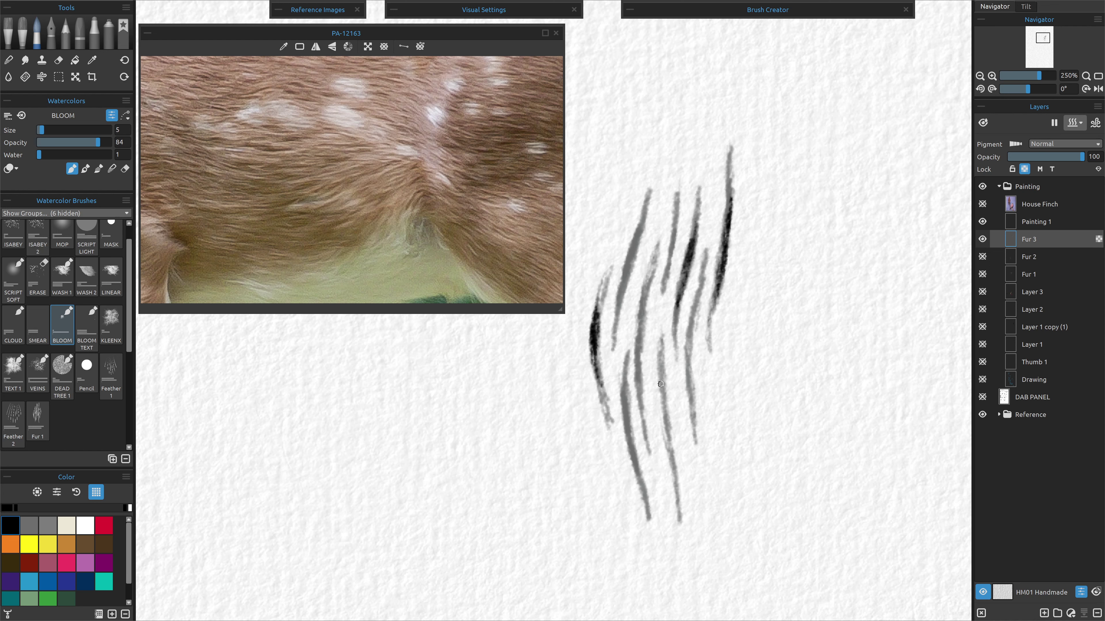
{"action": "mouse_move", "coordinate": [659, 393]}
{"action": "left_mouse_down"}
{"action": "mouse_move", "coordinate": [672, 457]}
{"action": "mouse_move", "coordinate": [660, 383]}
{"action": "mouse_move", "coordinate": [675, 469]}
{"action": "left_mouse_up"}
{"action": "left_click_drag", "start_coordinate": [621, 396], "coordinate": [634, 466]}
{"action": "mouse_move", "coordinate": [622, 377]}
{"action": "left_mouse_down"}
{"action": "mouse_move", "coordinate": [639, 480]}
{"action": "mouse_move", "coordinate": [625, 376]}
{"action": "mouse_move", "coordinate": [624, 436]}
{"action": "left_mouse_up"}
{"action": "left_click_drag", "start_coordinate": [600, 380], "coordinate": [609, 440]}
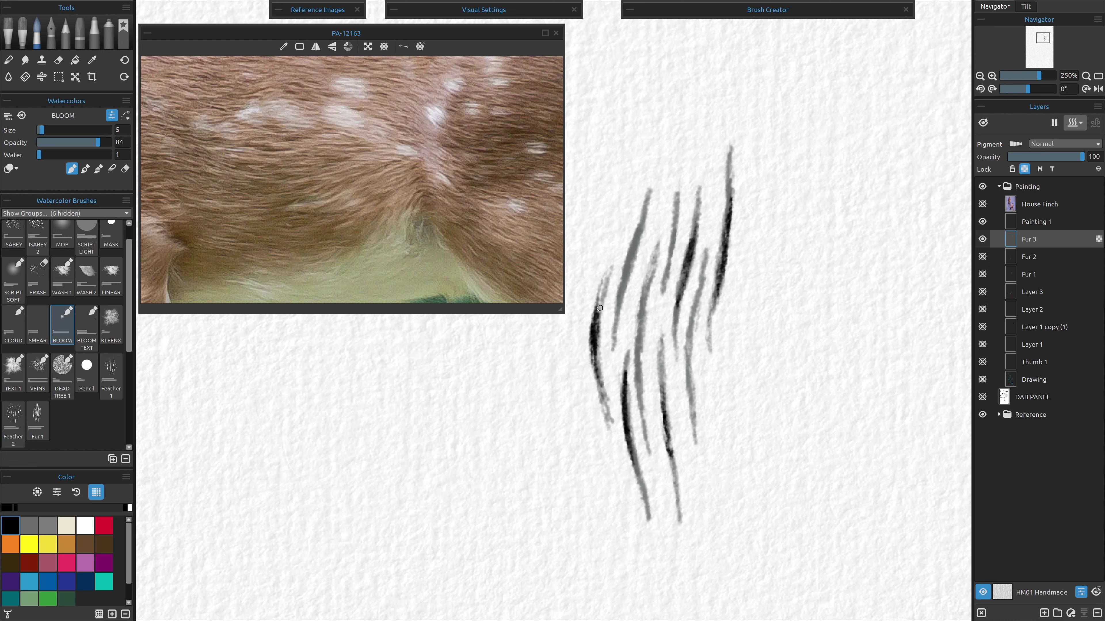
Unlock the transparency of Fur 3 and lengthen the lower tips of several strokes in grey at opacity 52.
{"action": "left_click", "coordinate": [47, 531]}
{"action": "left_click_drag", "start_coordinate": [81, 145], "coordinate": [74, 146]}
{"action": "left_click_drag", "start_coordinate": [602, 398], "coordinate": [620, 469]}
{"action": "left_click", "coordinate": [1098, 239]}
{"action": "left_click_drag", "start_coordinate": [619, 470], "coordinate": [608, 421]}
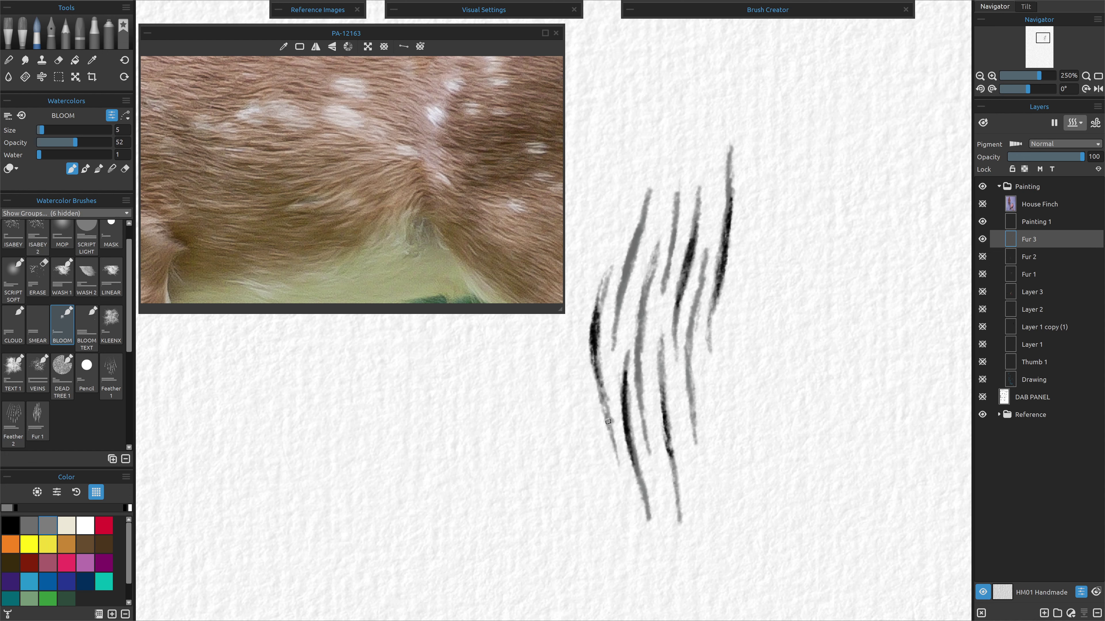
{"action": "left_click_drag", "start_coordinate": [618, 463], "coordinate": [595, 371]}
{"action": "left_click_drag", "start_coordinate": [674, 344], "coordinate": [673, 375]}
{"action": "left_click_drag", "start_coordinate": [709, 326], "coordinate": [711, 352]}
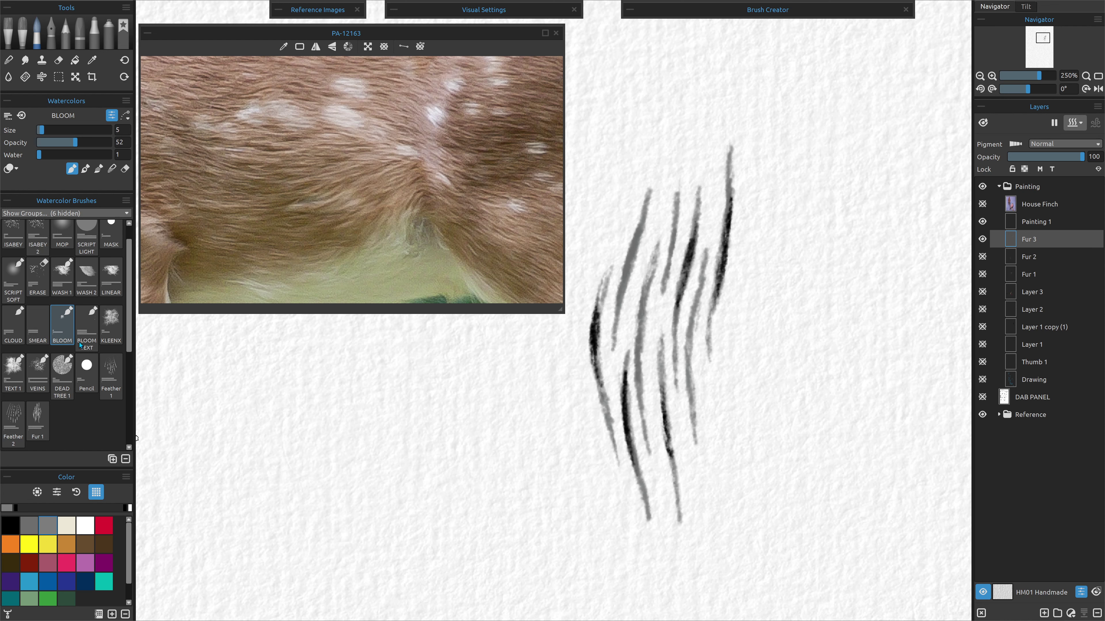
Paint a demonstration clump of crossing black strokes with the MASK brush at size 7 and mark the overlaps with an arrow.
{"action": "left_click", "coordinate": [112, 242]}
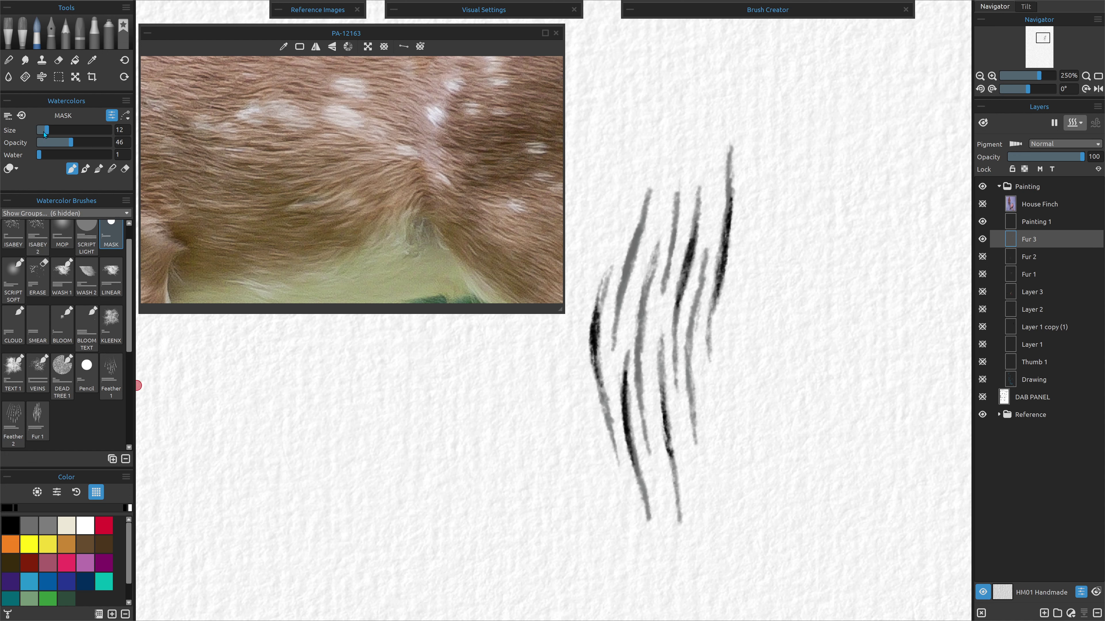
{"action": "left_click_drag", "start_coordinate": [45, 136], "coordinate": [43, 135]}
{"action": "scroll", "coordinate": [43, 135], "scroll_direction": "up", "scroll_amount": 2}
{"action": "mouse_move", "coordinate": [186, 456]}
{"action": "left_mouse_down"}
{"action": "mouse_move", "coordinate": [259, 433]}
{"action": "mouse_move", "coordinate": [364, 431]}
{"action": "left_mouse_up"}
{"action": "mouse_move", "coordinate": [244, 448]}
{"action": "left_mouse_down"}
{"action": "mouse_move", "coordinate": [354, 429]}
{"action": "mouse_move", "coordinate": [279, 448]}
{"action": "mouse_move", "coordinate": [398, 434]}
{"action": "left_mouse_up"}
{"action": "left_click_drag", "start_coordinate": [308, 450], "coordinate": [422, 444]}
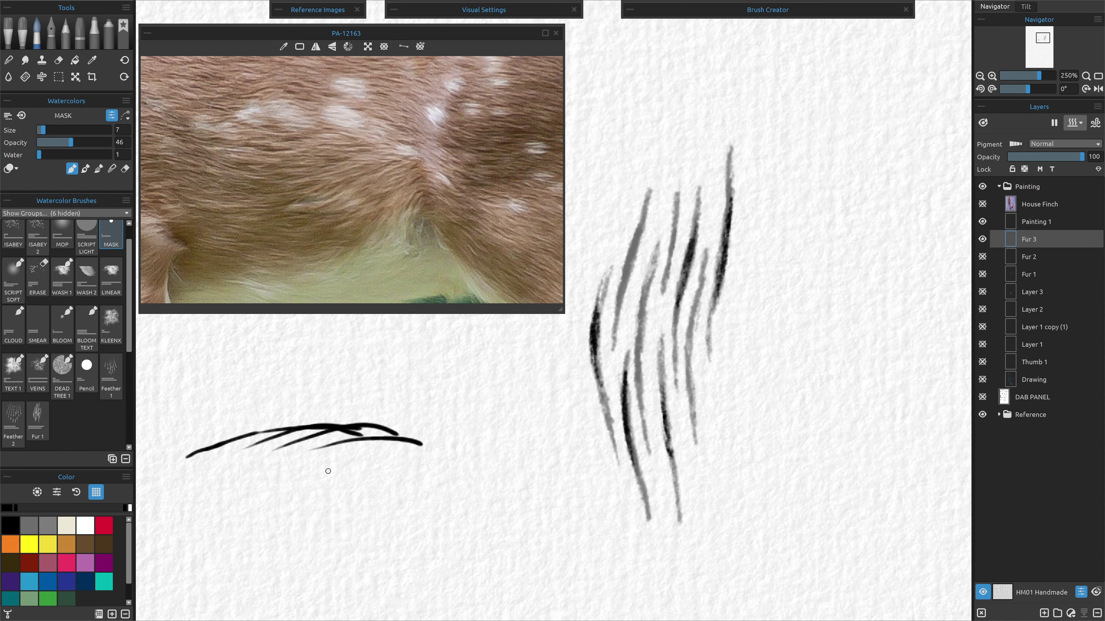
{"action": "mouse_move", "coordinate": [178, 443]}
{"action": "left_mouse_down"}
{"action": "mouse_move", "coordinate": [344, 415]}
{"action": "mouse_move", "coordinate": [423, 443]}
{"action": "left_mouse_up"}
{"action": "left_click_drag", "start_coordinate": [348, 421], "coordinate": [450, 444]}
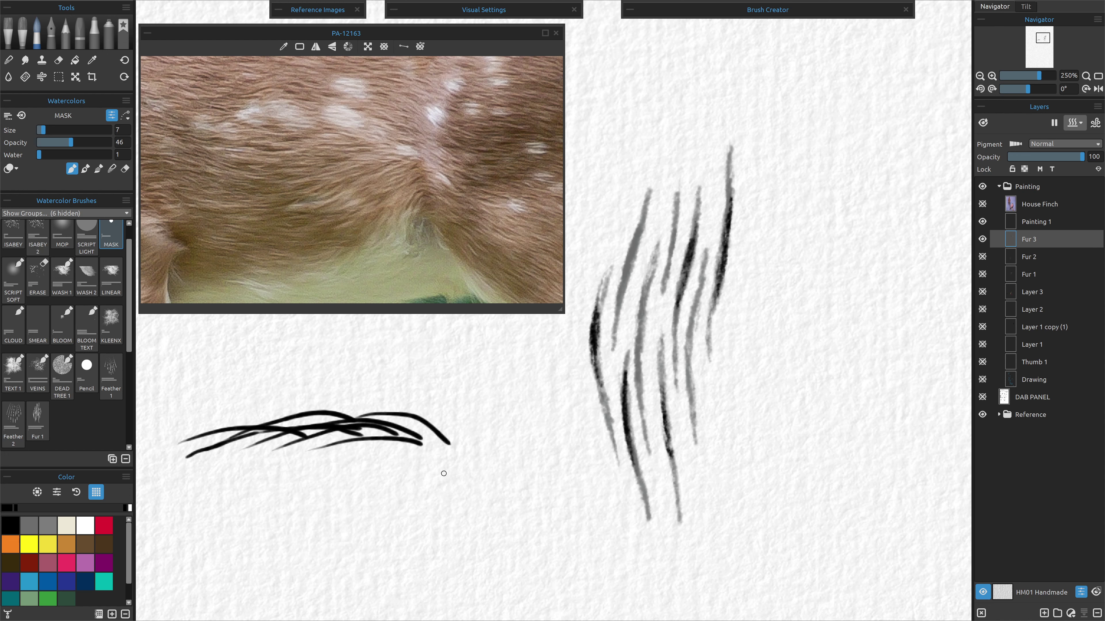
{"action": "left_click_drag", "start_coordinate": [282, 436], "coordinate": [244, 452]}
{"action": "mouse_move", "coordinate": [254, 357]}
{"action": "left_mouse_down"}
{"action": "mouse_move", "coordinate": [254, 409]}
{"action": "mouse_move", "coordinate": [264, 392]}
{"action": "left_mouse_up"}
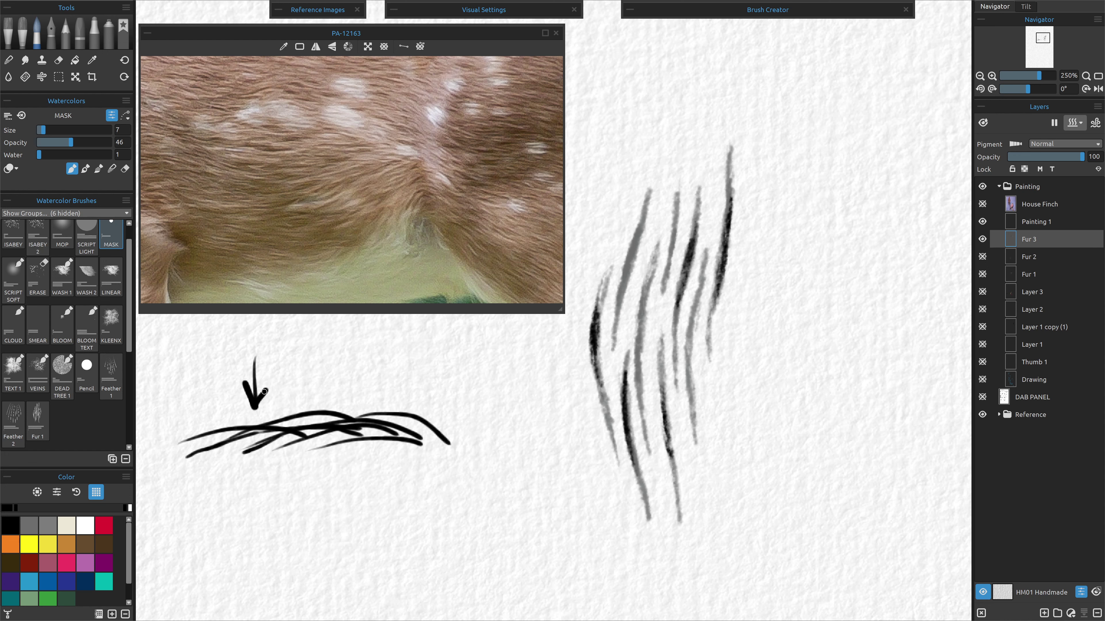
{"action": "mouse_move", "coordinate": [257, 438]}
{"action": "left_mouse_down"}
{"action": "mouse_move", "coordinate": [242, 450]}
{"action": "mouse_move", "coordinate": [278, 437]}
{"action": "left_mouse_up"}
Paint a demonstration group of separate, nearly horizontal black strokes above the crossing clump.
{"action": "left_click_drag", "start_coordinate": [316, 377], "coordinate": [401, 380]}
{"action": "left_click_drag", "start_coordinate": [343, 390], "coordinate": [430, 393]}
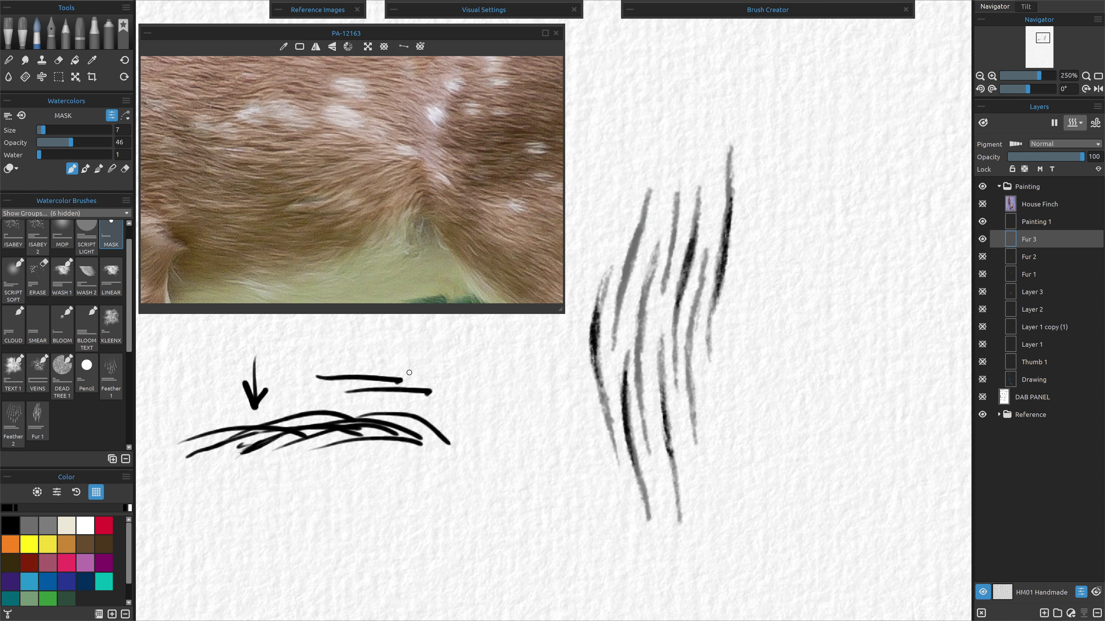
{"action": "mouse_move", "coordinate": [386, 365]}
{"action": "left_mouse_down"}
{"action": "mouse_move", "coordinate": [474, 372]}
{"action": "mouse_move", "coordinate": [437, 383]}
{"action": "mouse_move", "coordinate": [485, 384]}
{"action": "left_mouse_up"}
{"action": "left_click_drag", "start_coordinate": [301, 391], "coordinate": [364, 384]}
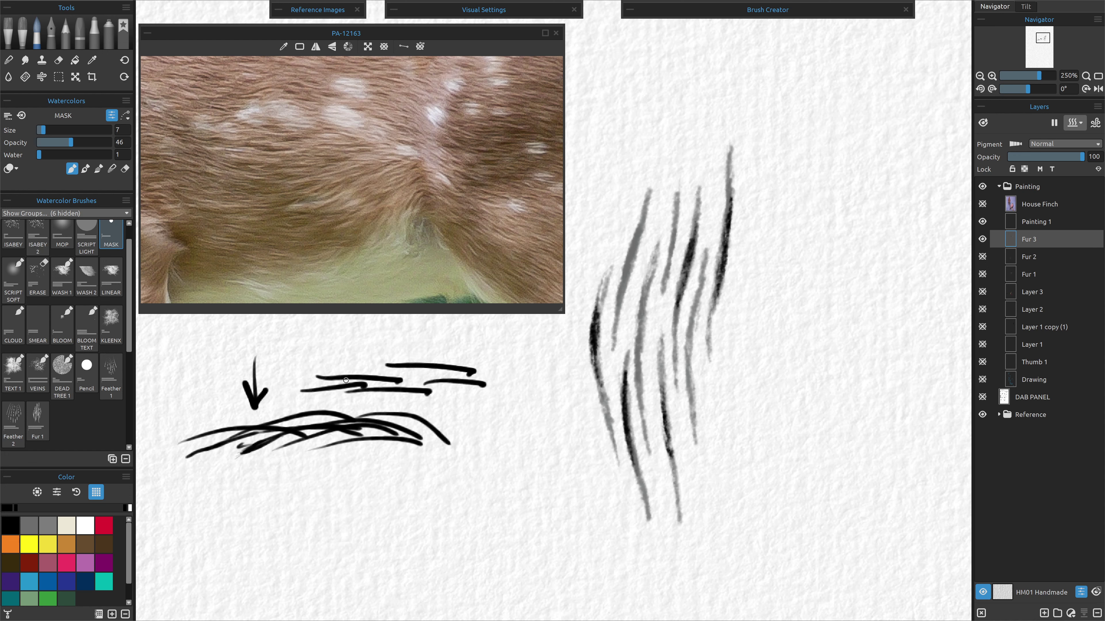
{"action": "left_click_drag", "start_coordinate": [293, 360], "coordinate": [379, 366]}
{"action": "left_click_drag", "start_coordinate": [276, 382], "coordinate": [322, 377]}
{"action": "left_click_drag", "start_coordinate": [436, 396], "coordinate": [487, 391]}
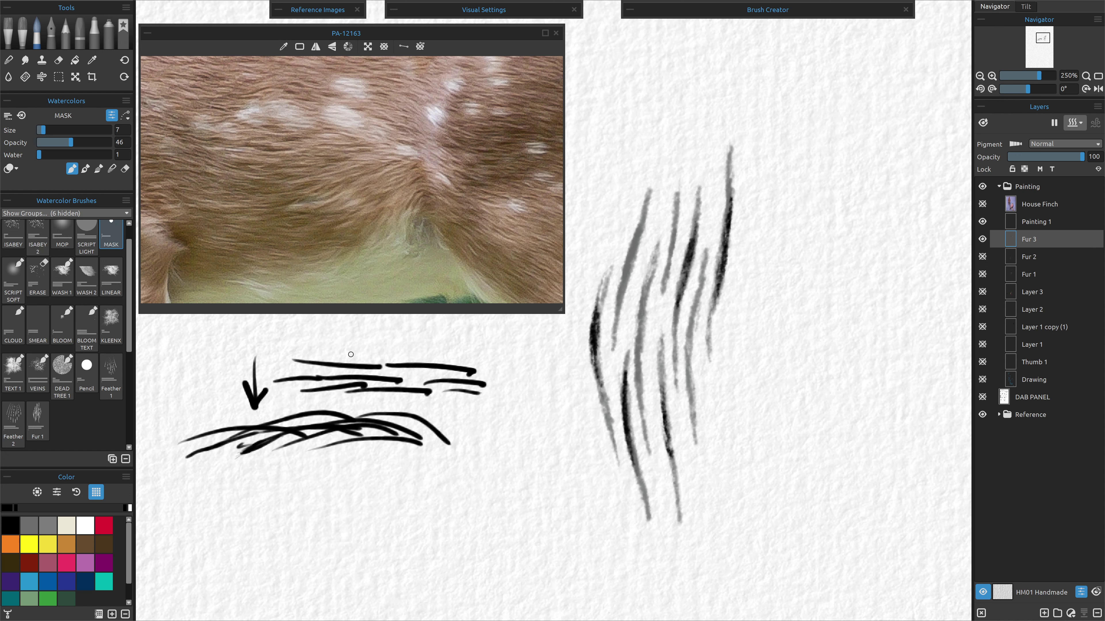
{"action": "left_click_drag", "start_coordinate": [357, 354], "coordinate": [410, 361]}
{"action": "left_click_drag", "start_coordinate": [289, 347], "coordinate": [345, 355]}
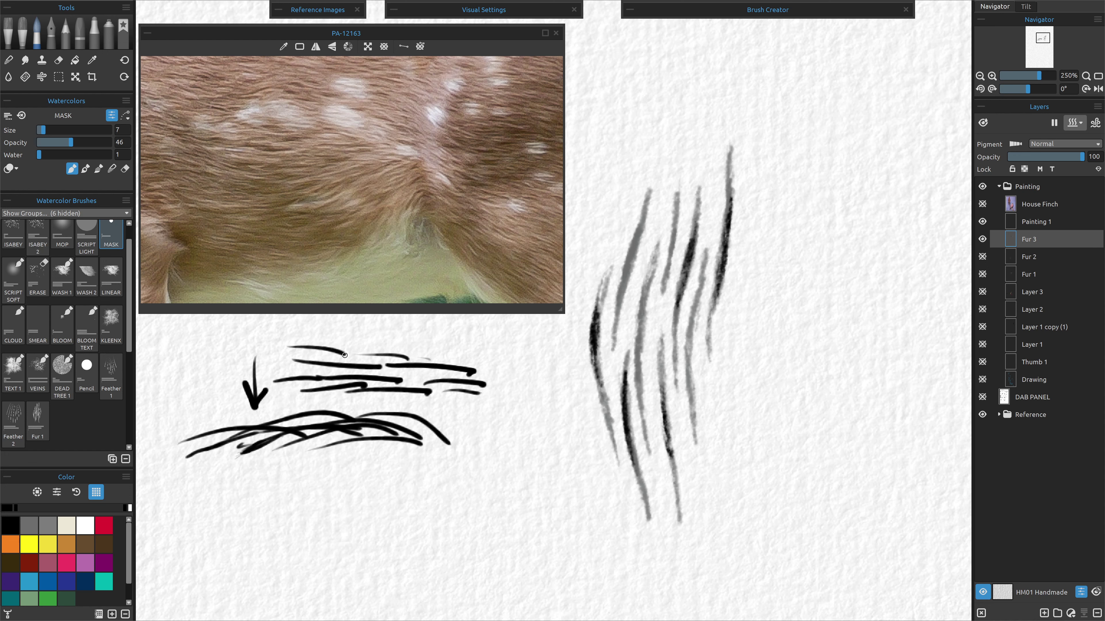
{"action": "left_click_drag", "start_coordinate": [258, 361], "coordinate": [317, 365]}
{"action": "left_click_drag", "start_coordinate": [227, 373], "coordinate": [309, 366]}
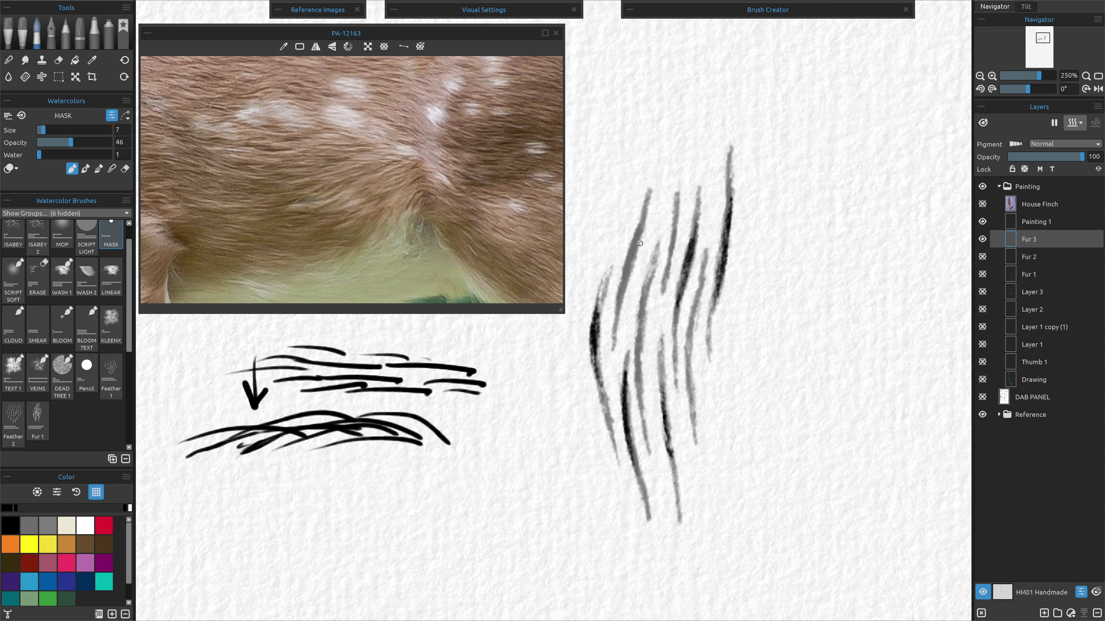
Lock the transparency of Fur 3 and darken the middle of the upper-left fur stroke in black with the MASK brush.
{"action": "mouse_move", "coordinate": [627, 260]}
{"action": "left_mouse_down"}
{"action": "mouse_move", "coordinate": [635, 235]}
{"action": "mouse_move", "coordinate": [623, 282]}
{"action": "left_mouse_up"}
{"action": "left_click", "coordinate": [1024, 170]}
{"action": "key", "text": "s"}
{"action": "mouse_move", "coordinate": [631, 258]}
{"action": "left_mouse_down"}
{"action": "mouse_move", "coordinate": [620, 303]}
{"action": "mouse_move", "coordinate": [638, 229]}
{"action": "mouse_move", "coordinate": [620, 282]}
{"action": "left_mouse_up"}
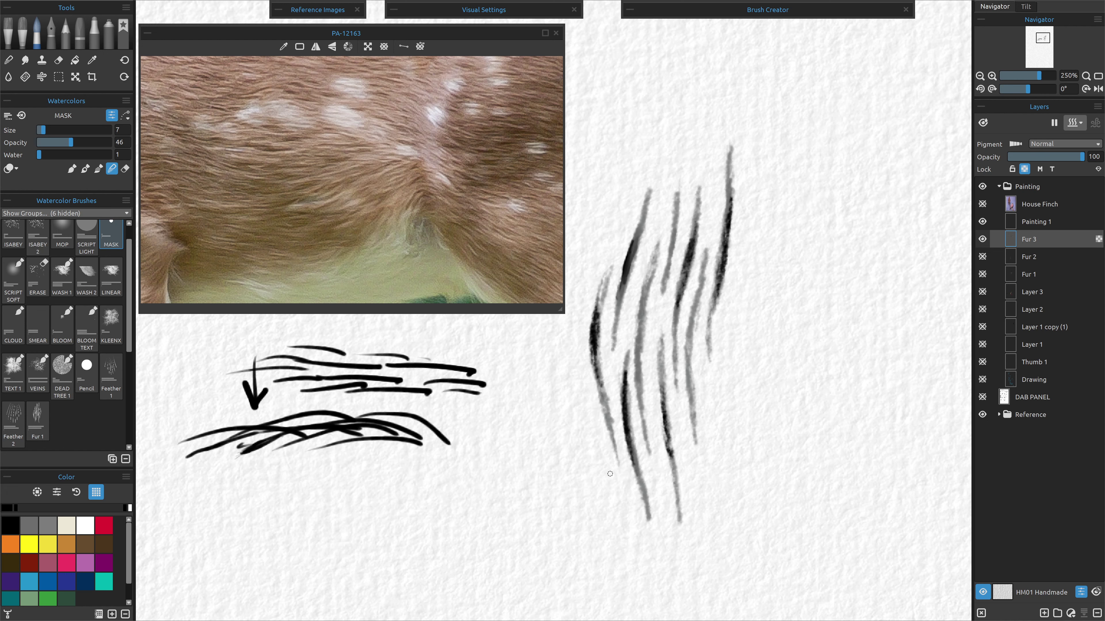
Erase the demonstration strokes and arrow beside the fur dab with the Round Medium 2 eraser at opacity 100.
{"action": "left_click", "coordinate": [58, 64]}
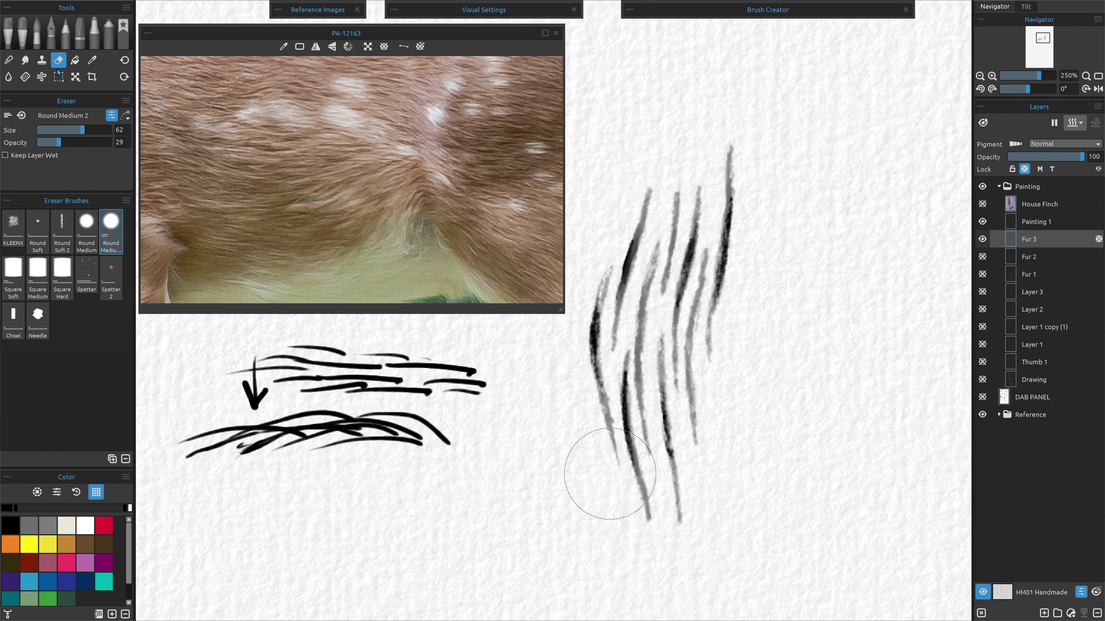
{"action": "mouse_move", "coordinate": [444, 431]}
{"action": "left_mouse_down"}
{"action": "mouse_move", "coordinate": [382, 457]}
{"action": "mouse_move", "coordinate": [330, 435]}
{"action": "left_mouse_up"}
{"action": "left_click_drag", "start_coordinate": [57, 145], "coordinate": [108, 142]}
{"action": "mouse_move", "coordinate": [470, 378]}
{"action": "left_mouse_down"}
{"action": "mouse_move", "coordinate": [291, 444]}
{"action": "mouse_move", "coordinate": [335, 383]}
{"action": "left_mouse_up"}
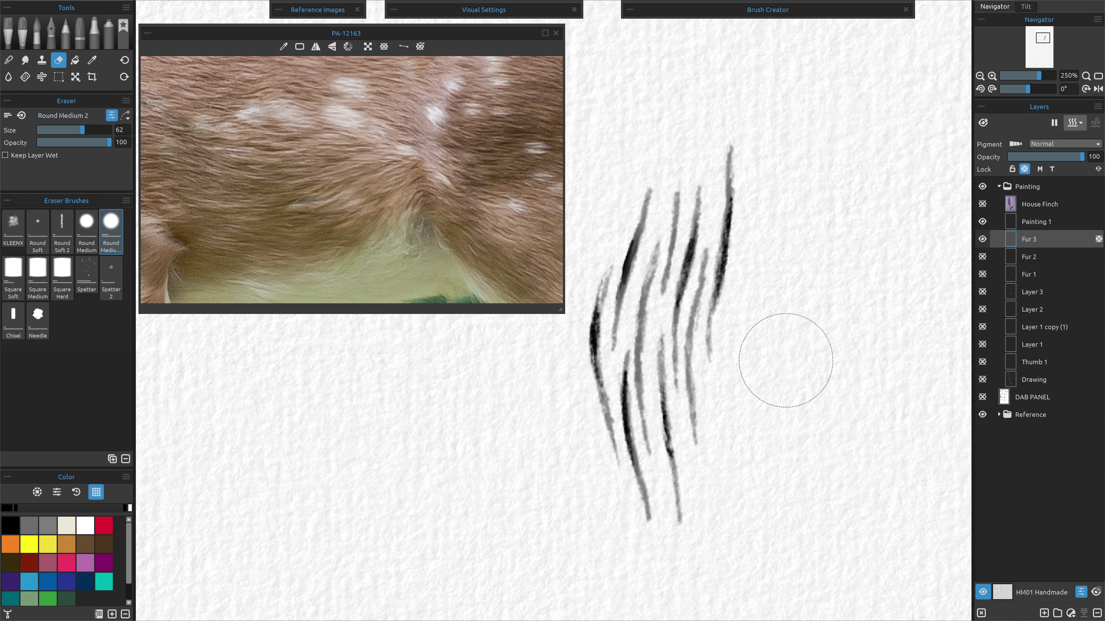
Show the Fur 1 layer to compare its dab with the finished Fur 3 dab.
{"action": "scroll", "coordinate": [785, 360], "scroll_direction": "down", "scroll_amount": 5}
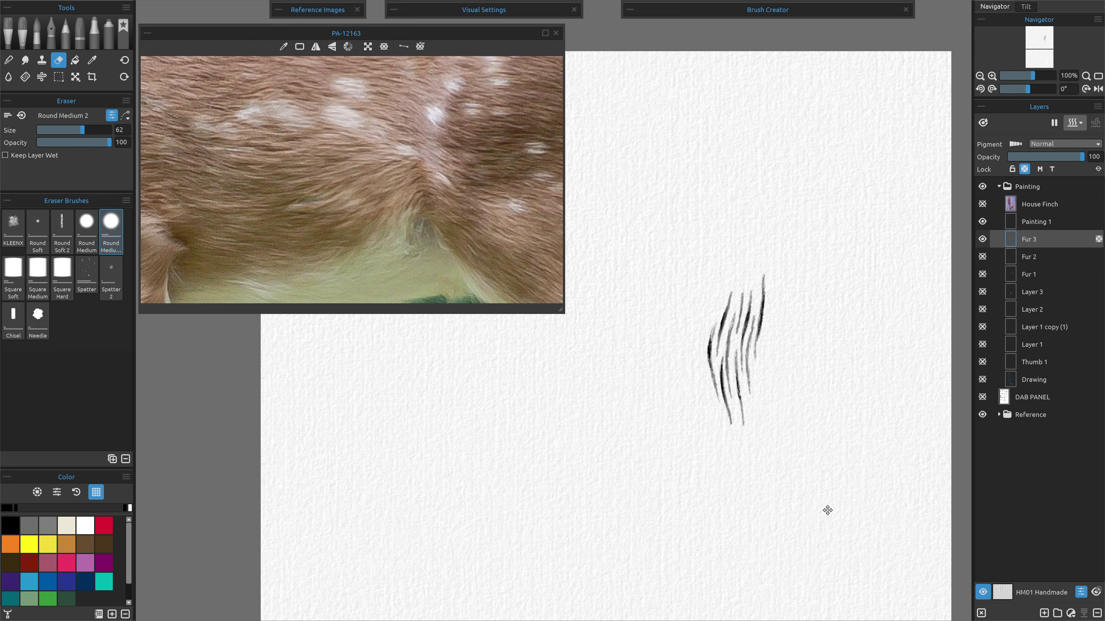
{"action": "mouse_move", "coordinate": [826, 511]}
{"action": "left_mouse_down"}
{"action": "mouse_move", "coordinate": [819, 320]}
{"action": "mouse_move", "coordinate": [831, 338]}
{"action": "left_mouse_up"}
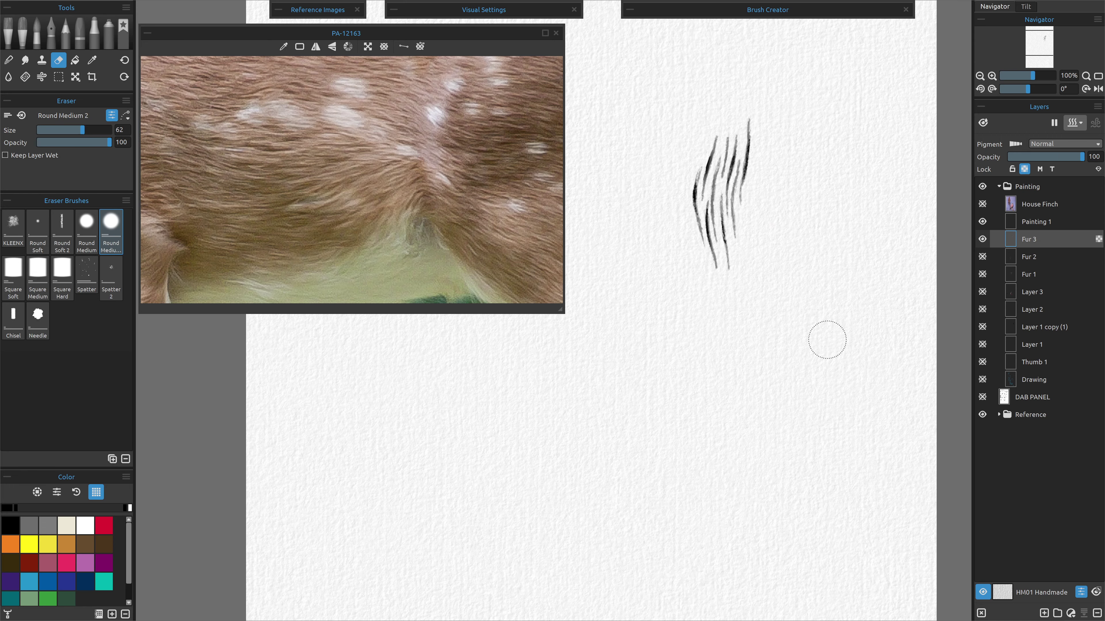
{"action": "left_click", "coordinate": [37, 49]}
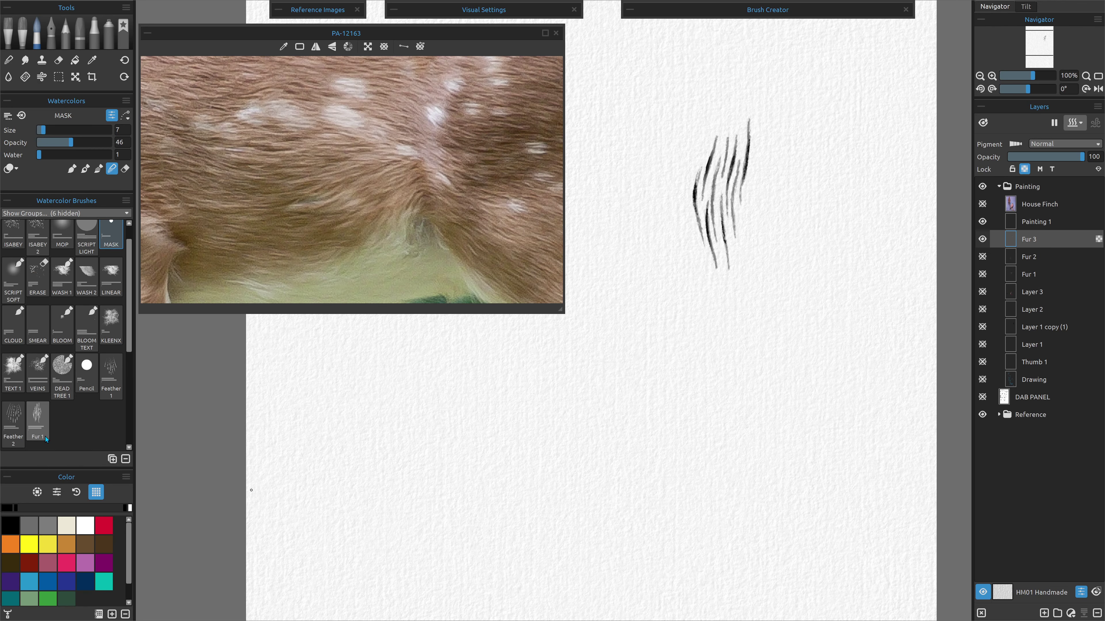
{"action": "left_click", "coordinate": [982, 274]}
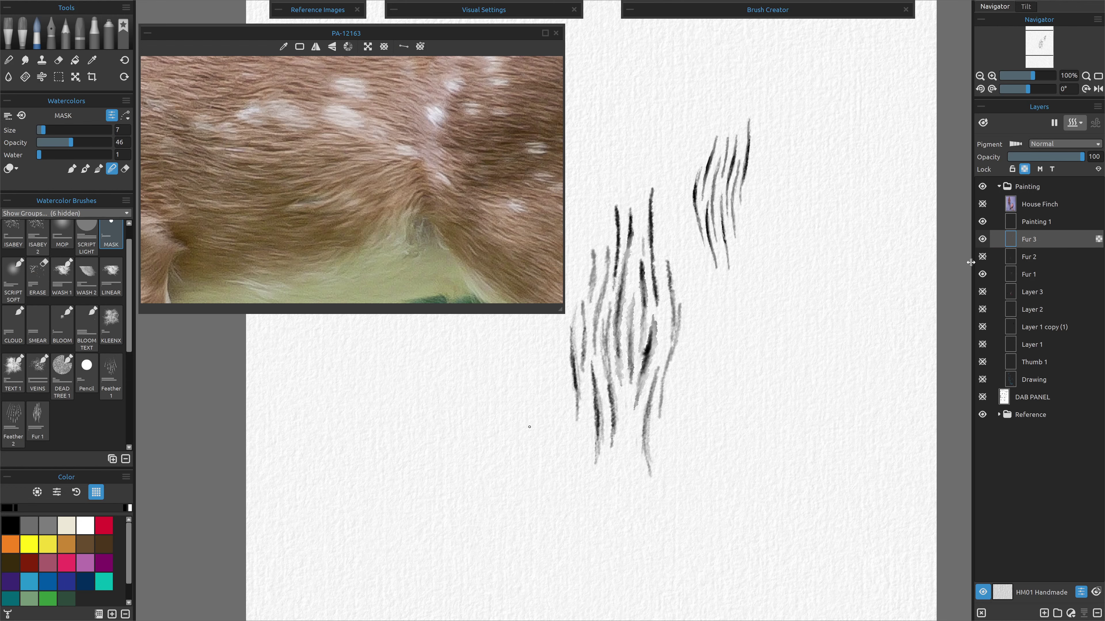
Make Painting 1 the active layer and hide the Fur 3 and Fur 1 layers.
{"action": "left_click", "coordinate": [1035, 222]}
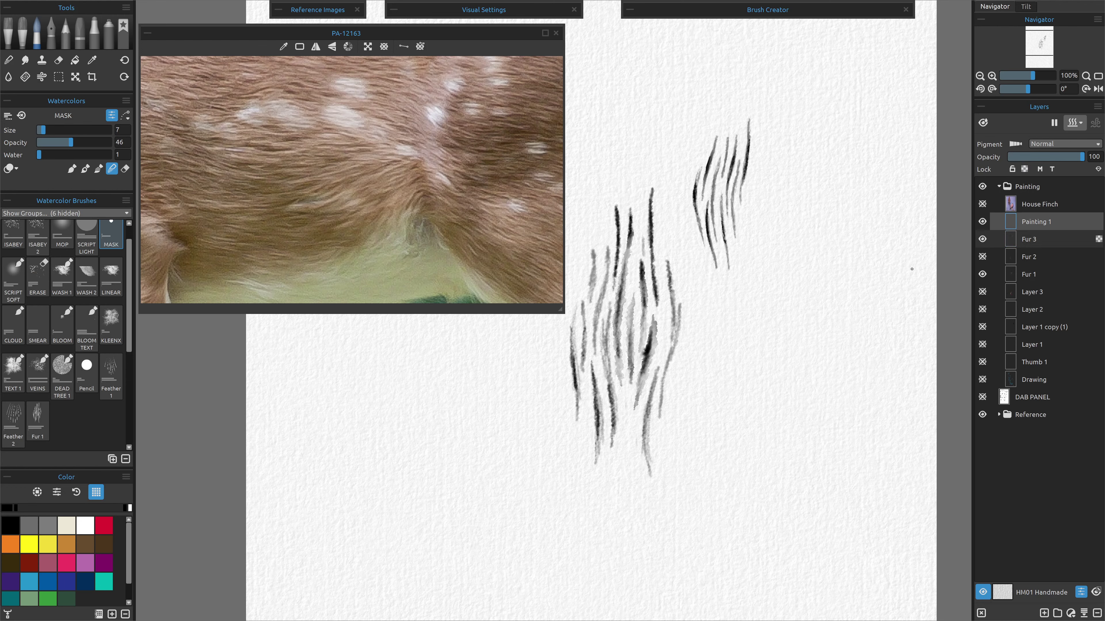
{"action": "left_click", "coordinate": [981, 239]}
{"action": "left_click", "coordinate": [981, 276]}
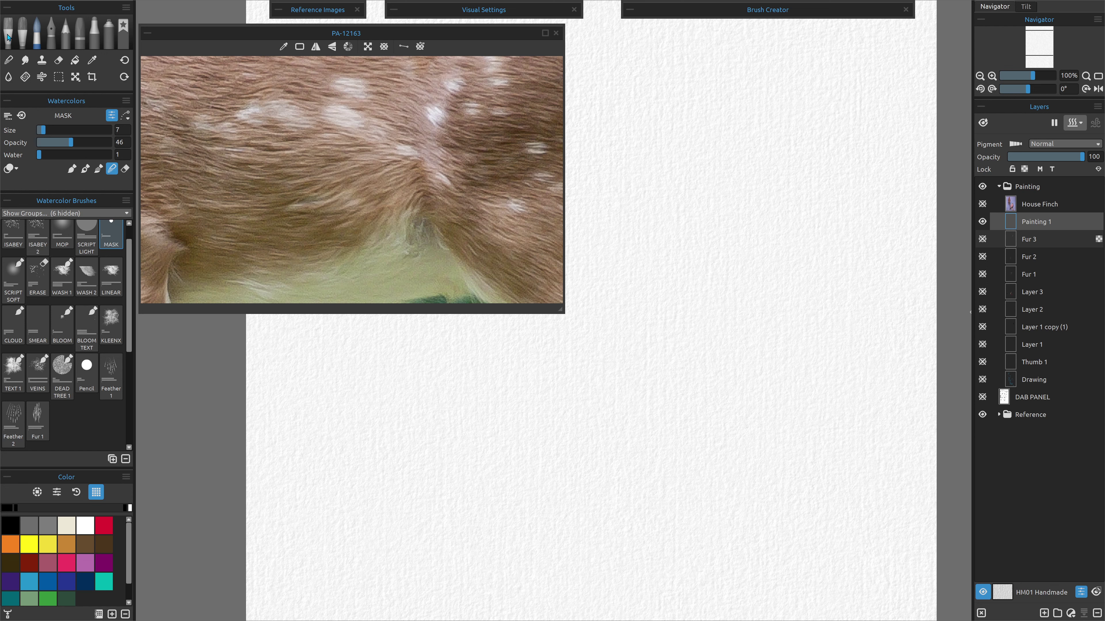
Paint a broad horizontal dark brown patch with the Flat Dry oil brush at size 57 on Painting 1.
{"action": "left_click", "coordinate": [8, 46]}
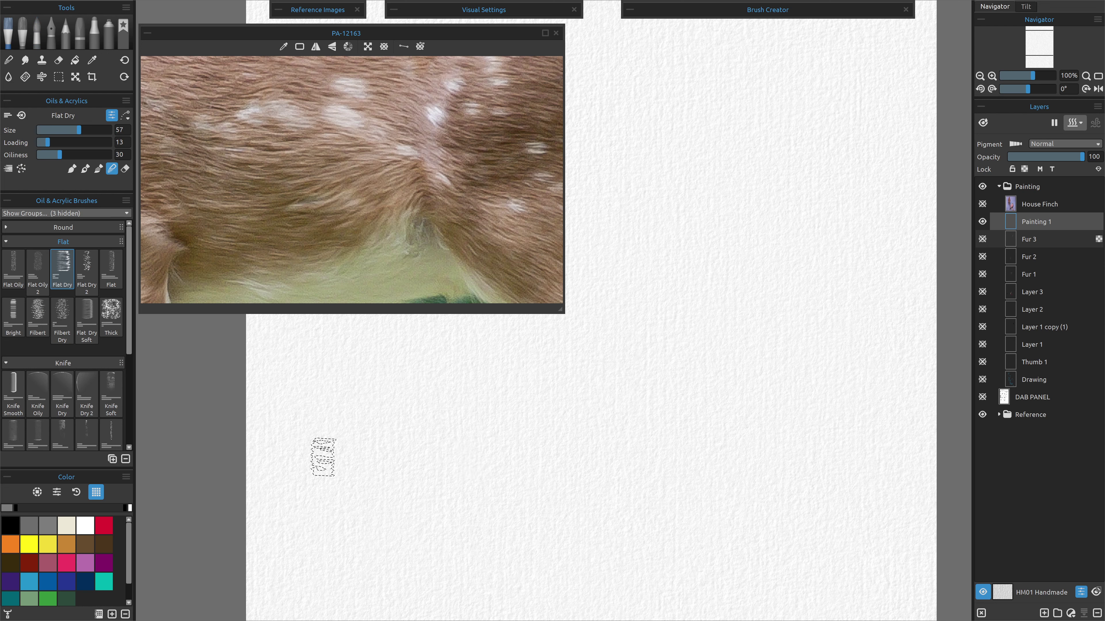
{"action": "left_click", "coordinate": [72, 170]}
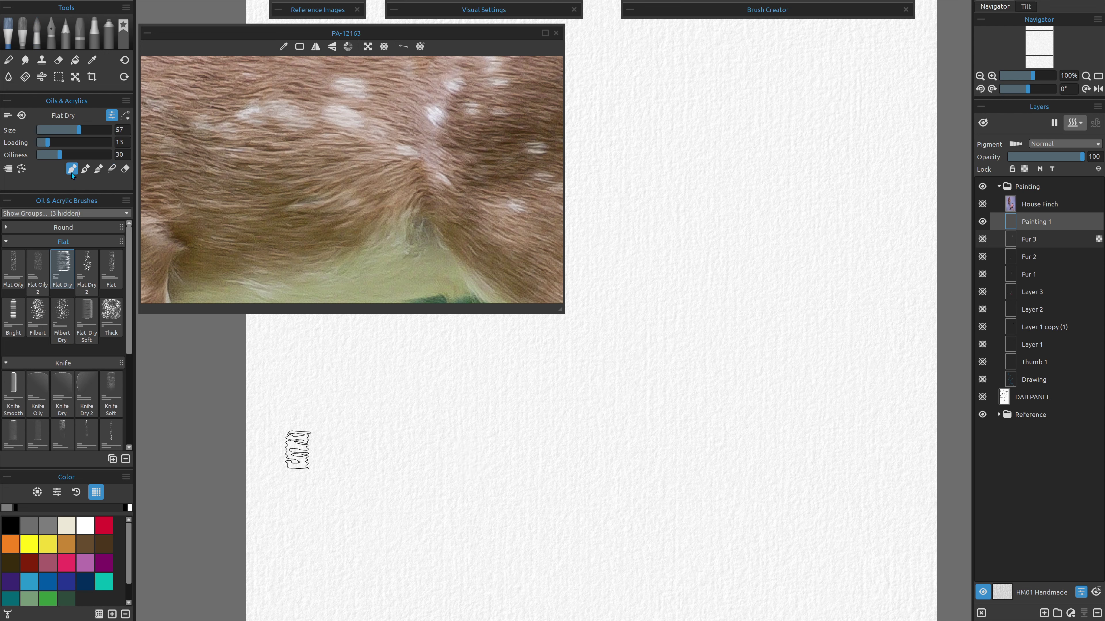
{"action": "left_click", "coordinate": [85, 547]}
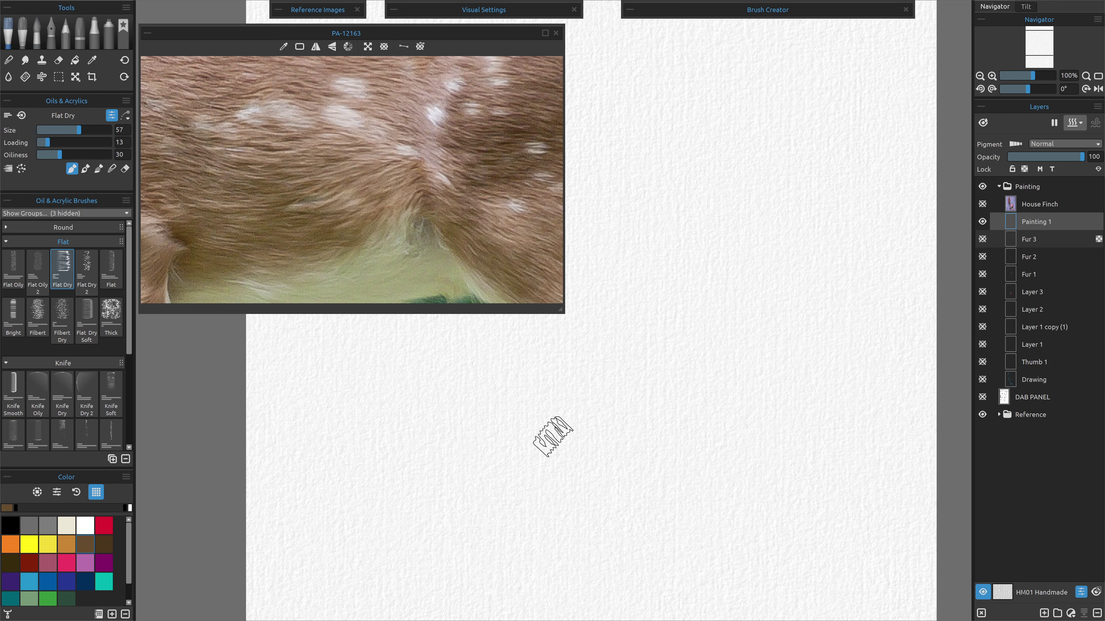
{"action": "mouse_move", "coordinate": [552, 439]}
{"action": "left_mouse_down"}
{"action": "mouse_move", "coordinate": [534, 423]}
{"action": "mouse_move", "coordinate": [674, 438]}
{"action": "mouse_move", "coordinate": [493, 446]}
{"action": "mouse_move", "coordinate": [695, 443]}
{"action": "mouse_move", "coordinate": [578, 420]}
{"action": "mouse_move", "coordinate": [593, 408]}
{"action": "mouse_move", "coordinate": [768, 426]}
{"action": "mouse_move", "coordinate": [654, 427]}
{"action": "mouse_move", "coordinate": [572, 446]}
{"action": "mouse_move", "coordinate": [772, 444]}
{"action": "mouse_move", "coordinate": [572, 481]}
{"action": "mouse_move", "coordinate": [772, 442]}
{"action": "mouse_move", "coordinate": [598, 486]}
{"action": "mouse_move", "coordinate": [785, 424]}
{"action": "mouse_move", "coordinate": [626, 453]}
{"action": "mouse_move", "coordinate": [702, 396]}
{"action": "mouse_move", "coordinate": [774, 409]}
{"action": "mouse_move", "coordinate": [619, 395]}
{"action": "mouse_move", "coordinate": [650, 386]}
{"action": "mouse_move", "coordinate": [544, 393]}
{"action": "mouse_move", "coordinate": [378, 450]}
{"action": "mouse_move", "coordinate": [563, 395]}
{"action": "mouse_move", "coordinate": [467, 410]}
{"action": "mouse_move", "coordinate": [361, 451]}
{"action": "mouse_move", "coordinate": [566, 441]}
{"action": "mouse_move", "coordinate": [449, 466]}
{"action": "mouse_move", "coordinate": [580, 461]}
{"action": "mouse_move", "coordinate": [384, 487]}
{"action": "mouse_move", "coordinate": [599, 481]}
{"action": "mouse_move", "coordinate": [555, 488]}
{"action": "mouse_move", "coordinate": [769, 457]}
{"action": "mouse_move", "coordinate": [733, 460]}
{"action": "mouse_move", "coordinate": [804, 421]}
{"action": "mouse_move", "coordinate": [615, 404]}
{"action": "mouse_move", "coordinate": [686, 383]}
{"action": "mouse_move", "coordinate": [818, 411]}
{"action": "mouse_move", "coordinate": [631, 399]}
{"action": "mouse_move", "coordinate": [564, 377]}
{"action": "mouse_move", "coordinate": [466, 396]}
{"action": "mouse_move", "coordinate": [577, 384]}
{"action": "mouse_move", "coordinate": [377, 411]}
{"action": "mouse_move", "coordinate": [491, 409]}
{"action": "mouse_move", "coordinate": [386, 423]}
{"action": "mouse_move", "coordinate": [560, 435]}
{"action": "mouse_move", "coordinate": [382, 454]}
{"action": "mouse_move", "coordinate": [531, 477]}
{"action": "mouse_move", "coordinate": [429, 474]}
{"action": "mouse_move", "coordinate": [672, 466]}
{"action": "mouse_move", "coordinate": [551, 481]}
{"action": "mouse_move", "coordinate": [760, 474]}
{"action": "mouse_move", "coordinate": [675, 466]}
{"action": "mouse_move", "coordinate": [719, 424]}
{"action": "mouse_move", "coordinate": [784, 434]}
{"action": "mouse_move", "coordinate": [775, 460]}
{"action": "mouse_move", "coordinate": [733, 479]}
{"action": "mouse_move", "coordinate": [804, 425]}
{"action": "mouse_move", "coordinate": [784, 418]}
{"action": "mouse_move", "coordinate": [794, 398]}
{"action": "mouse_move", "coordinate": [678, 376]}
{"action": "mouse_move", "coordinate": [493, 391]}
{"action": "left_mouse_up"}
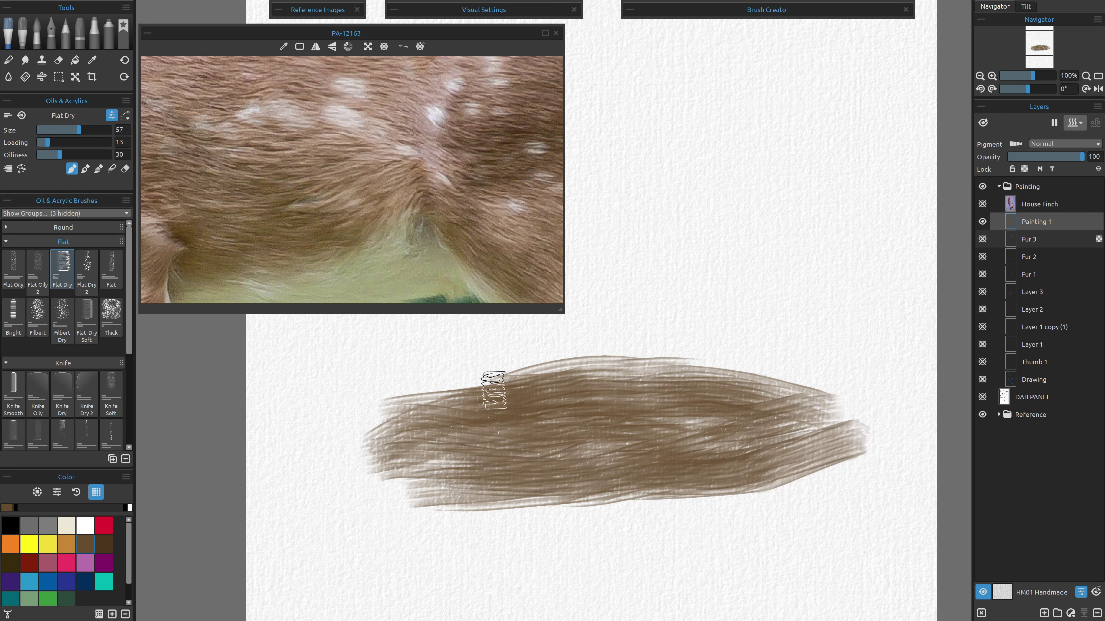
Add golden brown strokes over the dark brown patch and blend them along its length with the Flat Dry brush.
{"action": "left_click", "coordinate": [66, 544]}
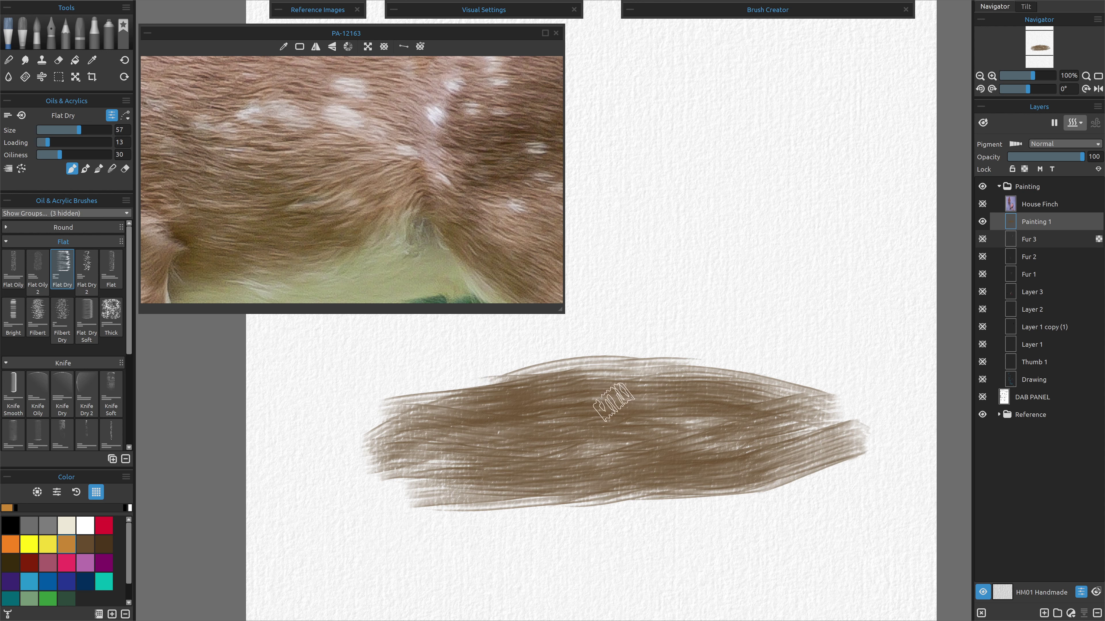
{"action": "mouse_move", "coordinate": [613, 403]}
{"action": "left_mouse_down"}
{"action": "mouse_move", "coordinate": [697, 403]}
{"action": "mouse_move", "coordinate": [624, 449]}
{"action": "mouse_move", "coordinate": [431, 461]}
{"action": "mouse_move", "coordinate": [461, 448]}
{"action": "mouse_move", "coordinate": [631, 475]}
{"action": "left_mouse_up"}
{"action": "key", "text": "n"}
{"action": "left_click_drag", "start_coordinate": [501, 473], "coordinate": [652, 470]}
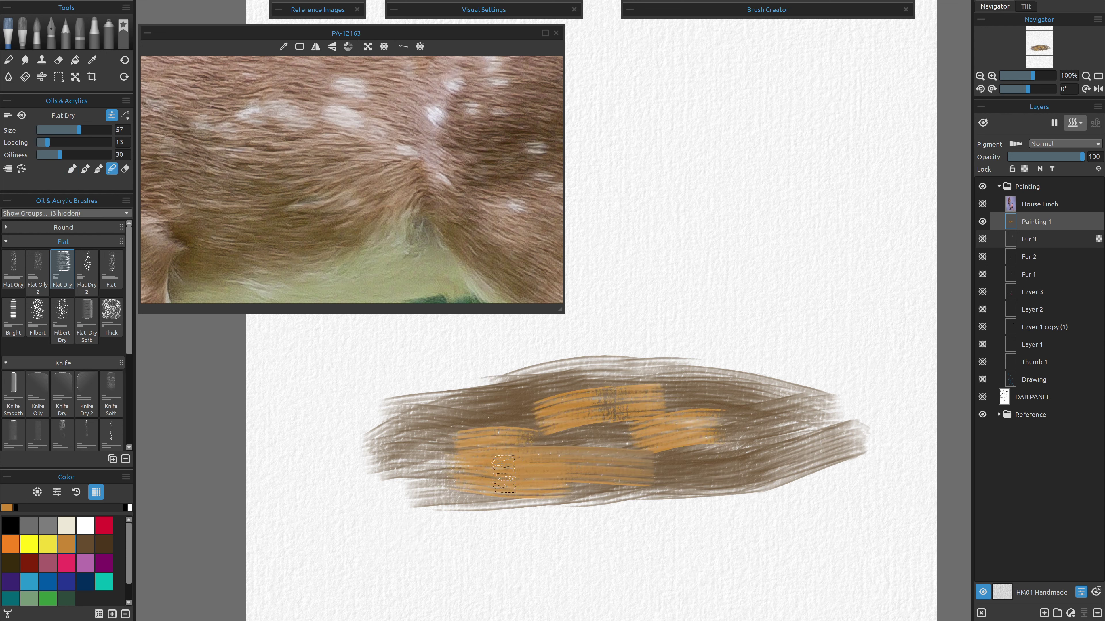
{"action": "mouse_move", "coordinate": [560, 475]}
{"action": "left_mouse_down"}
{"action": "mouse_move", "coordinate": [776, 428]}
{"action": "mouse_move", "coordinate": [614, 462]}
{"action": "mouse_move", "coordinate": [720, 422]}
{"action": "mouse_move", "coordinate": [653, 402]}
{"action": "mouse_move", "coordinate": [809, 427]}
{"action": "mouse_move", "coordinate": [674, 403]}
{"action": "mouse_move", "coordinate": [810, 411]}
{"action": "mouse_move", "coordinate": [744, 393]}
{"action": "mouse_move", "coordinate": [786, 410]}
{"action": "mouse_move", "coordinate": [758, 445]}
{"action": "mouse_move", "coordinate": [809, 449]}
{"action": "mouse_move", "coordinate": [719, 475]}
{"action": "mouse_move", "coordinate": [822, 445]}
{"action": "mouse_move", "coordinate": [723, 427]}
{"action": "mouse_move", "coordinate": [755, 408]}
{"action": "mouse_move", "coordinate": [556, 389]}
{"action": "mouse_move", "coordinate": [692, 380]}
{"action": "mouse_move", "coordinate": [581, 382]}
{"action": "mouse_move", "coordinate": [494, 401]}
{"action": "mouse_move", "coordinate": [614, 420]}
{"action": "mouse_move", "coordinate": [486, 415]}
{"action": "mouse_move", "coordinate": [688, 425]}
{"action": "mouse_move", "coordinate": [403, 418]}
{"action": "mouse_move", "coordinate": [510, 423]}
{"action": "mouse_move", "coordinate": [391, 473]}
{"action": "mouse_move", "coordinate": [604, 479]}
{"action": "mouse_move", "coordinate": [584, 457]}
{"action": "mouse_move", "coordinate": [431, 456]}
{"action": "mouse_move", "coordinate": [528, 454]}
{"action": "mouse_move", "coordinate": [446, 444]}
{"action": "mouse_move", "coordinate": [531, 453]}
{"action": "mouse_move", "coordinate": [485, 460]}
{"action": "mouse_move", "coordinate": [524, 462]}
{"action": "mouse_move", "coordinate": [425, 443]}
{"action": "mouse_move", "coordinate": [614, 446]}
{"action": "mouse_move", "coordinate": [525, 446]}
{"action": "mouse_move", "coordinate": [620, 462]}
{"action": "mouse_move", "coordinate": [543, 489]}
{"action": "mouse_move", "coordinate": [723, 461]}
{"action": "mouse_move", "coordinate": [671, 432]}
{"action": "mouse_move", "coordinate": [549, 459]}
{"action": "mouse_move", "coordinate": [566, 429]}
{"action": "mouse_move", "coordinate": [636, 406]}
{"action": "mouse_move", "coordinate": [539, 412]}
{"action": "mouse_move", "coordinate": [717, 412]}
{"action": "mouse_move", "coordinate": [769, 433]}
{"action": "mouse_move", "coordinate": [561, 410]}
{"action": "mouse_move", "coordinate": [740, 408]}
{"action": "mouse_move", "coordinate": [818, 451]}
{"action": "mouse_move", "coordinate": [549, 409]}
{"action": "mouse_move", "coordinate": [382, 451]}
{"action": "mouse_move", "coordinate": [480, 409]}
{"action": "mouse_move", "coordinate": [542, 409]}
{"action": "mouse_move", "coordinate": [462, 431]}
{"action": "mouse_move", "coordinate": [579, 415]}
{"action": "mouse_move", "coordinate": [397, 444]}
{"action": "left_mouse_up"}
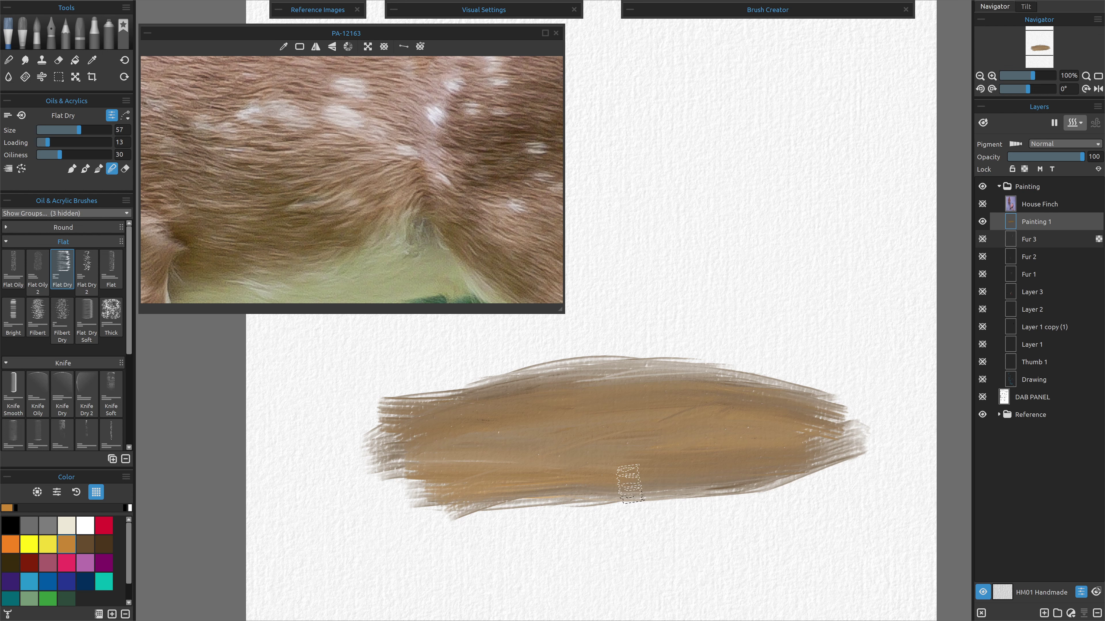
Add a new layer above Painting 1 and set up the watercolor Fur 1 brush with a cream color and opacity 100.
{"action": "key", "text": "ctrl+shift+n"}
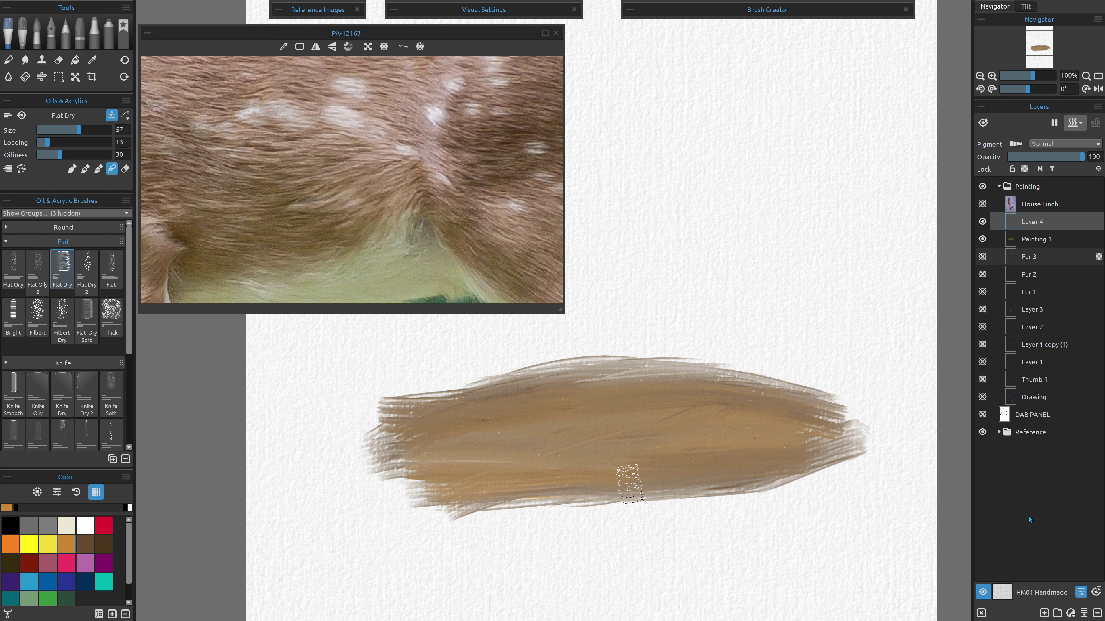
{"action": "left_click", "coordinate": [36, 43]}
{"action": "left_click", "coordinate": [38, 420]}
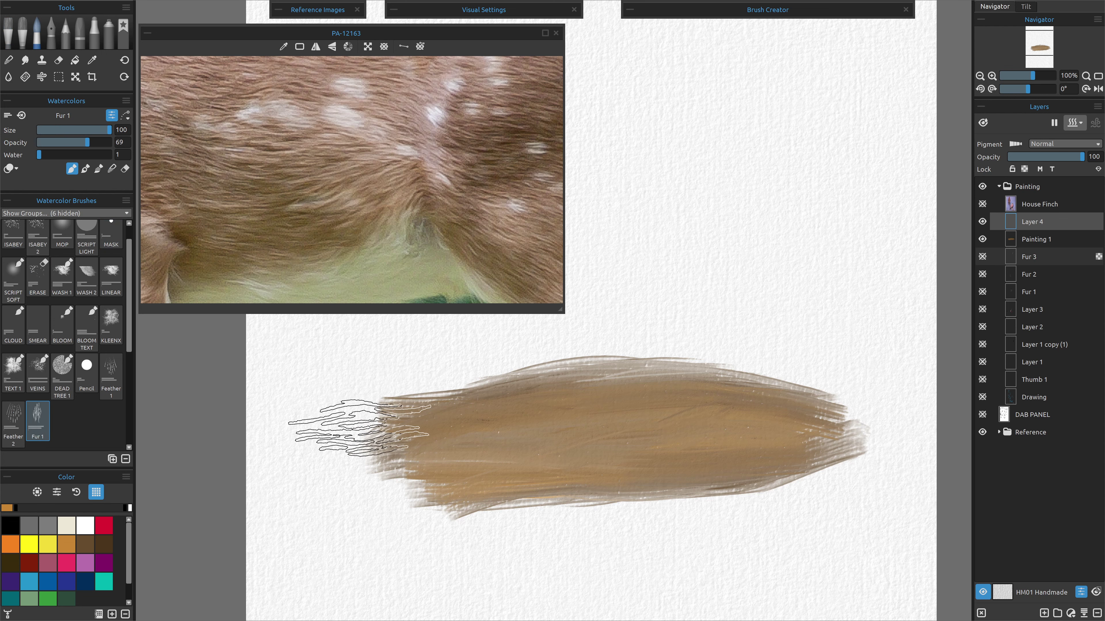
{"action": "left_click", "coordinate": [66, 527]}
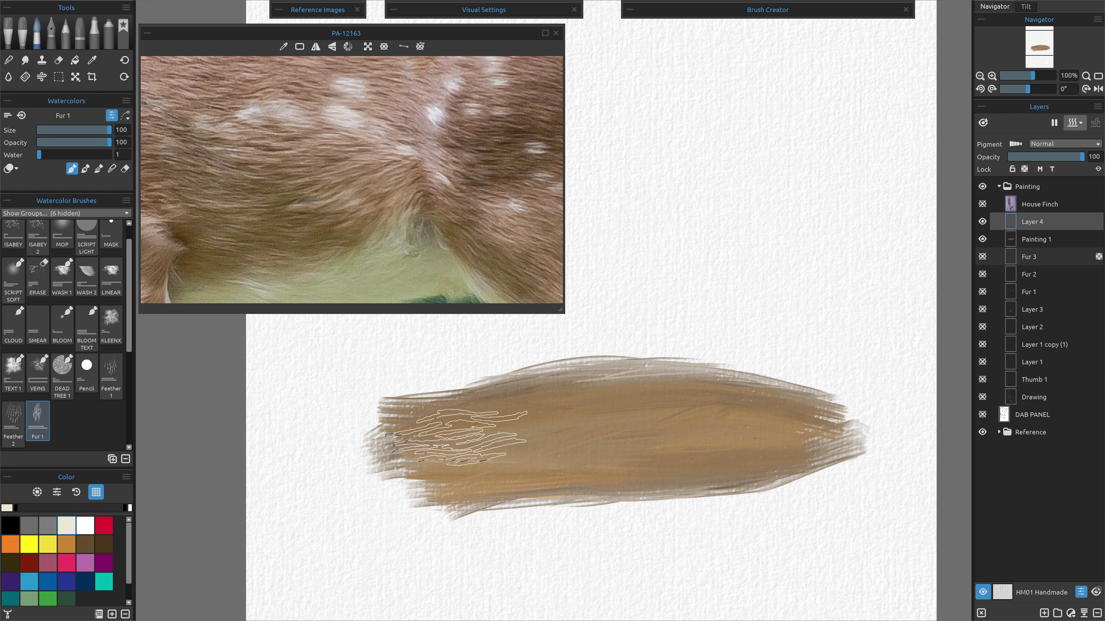
Paint cream fur marks across the brown patch with the Fur 1 brush at size 100.
{"action": "mouse_move", "coordinate": [452, 437]}
{"action": "left_mouse_down"}
{"action": "mouse_move", "coordinate": [552, 411]}
{"action": "mouse_move", "coordinate": [656, 453]}
{"action": "mouse_move", "coordinate": [766, 418]}
{"action": "mouse_move", "coordinate": [739, 486]}
{"action": "mouse_move", "coordinate": [731, 470]}
{"action": "mouse_move", "coordinate": [648, 448]}
{"action": "mouse_move", "coordinate": [501, 501]}
{"action": "mouse_move", "coordinate": [550, 385]}
{"action": "left_mouse_up"}
{"action": "scroll", "coordinate": [550, 385], "scroll_direction": "up", "scroll_amount": 5}
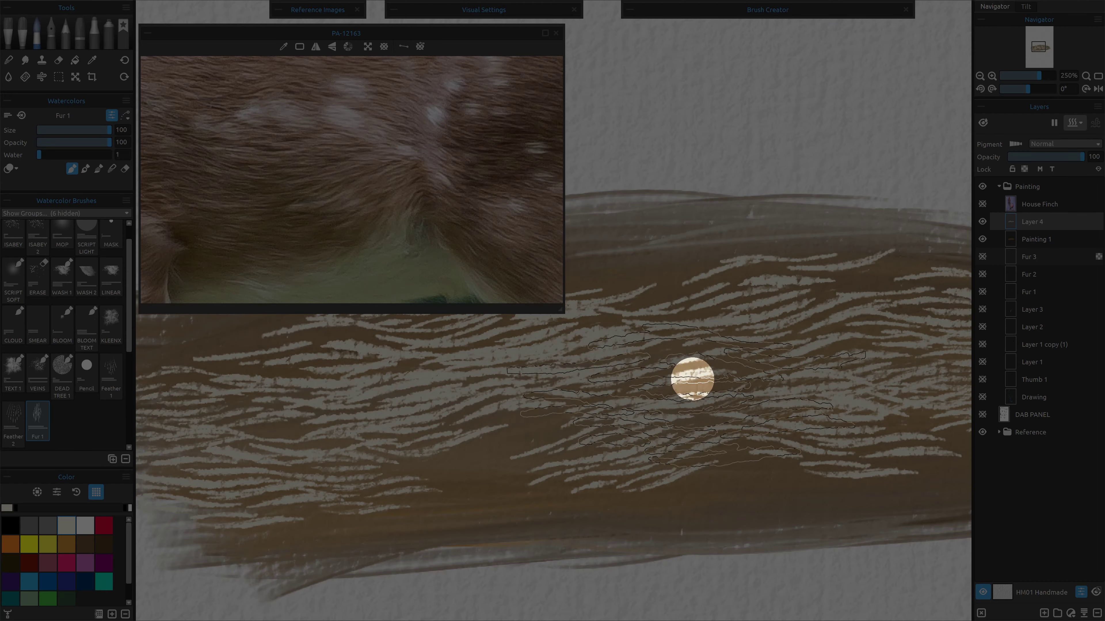
{"action": "scroll", "coordinate": [696, 266], "scroll_direction": "down", "scroll_amount": 4}
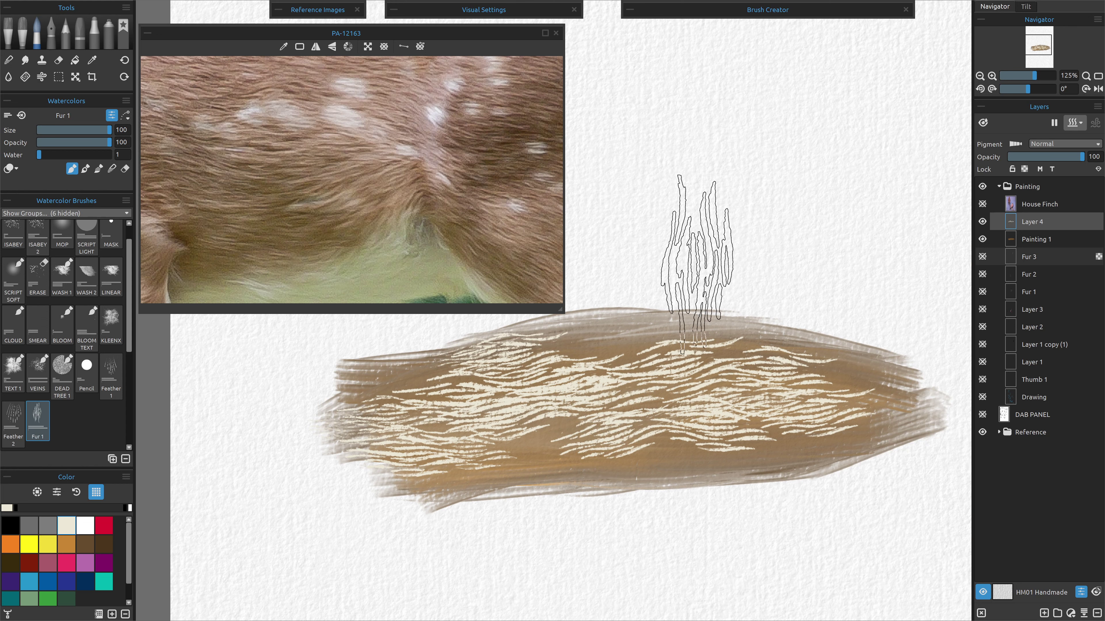
Undo all the cream fur marks painted over the brown patch.
{"action": "key", "text": "ctrl+z"}
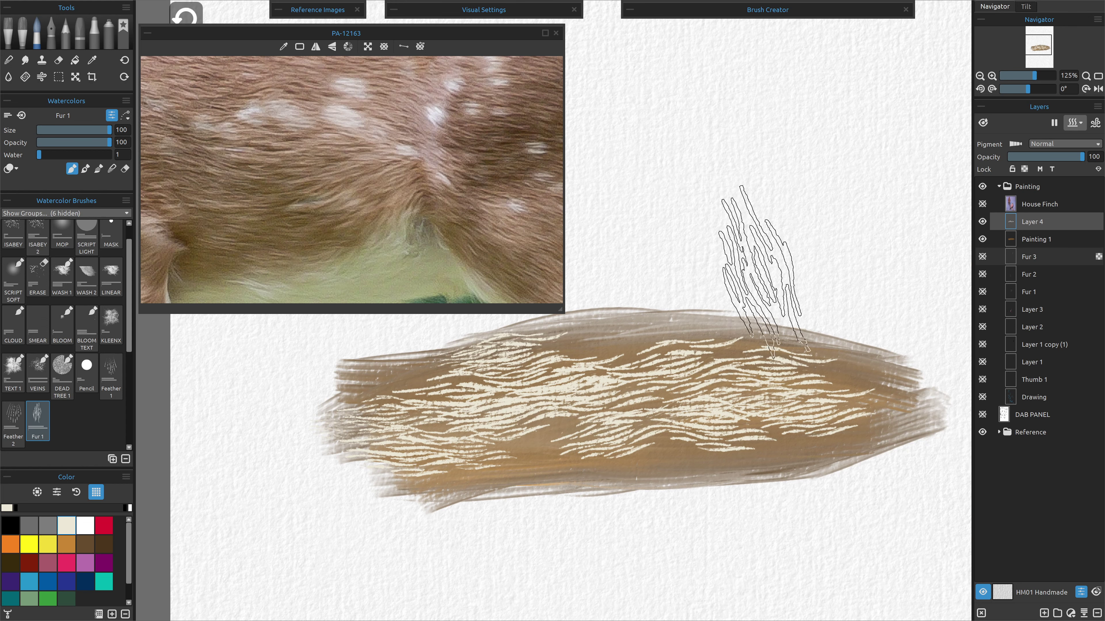
{"action": "key", "text": "ctrl+z"}
{"action": "key", "text": "ctrl+z"}
{"action": "key", "text": "ctrl+z"}
{"action": "key", "text": "ctrl+z"}
{"action": "key", "text": "ctrl+z"}
{"action": "key", "text": "ctrl+z"}
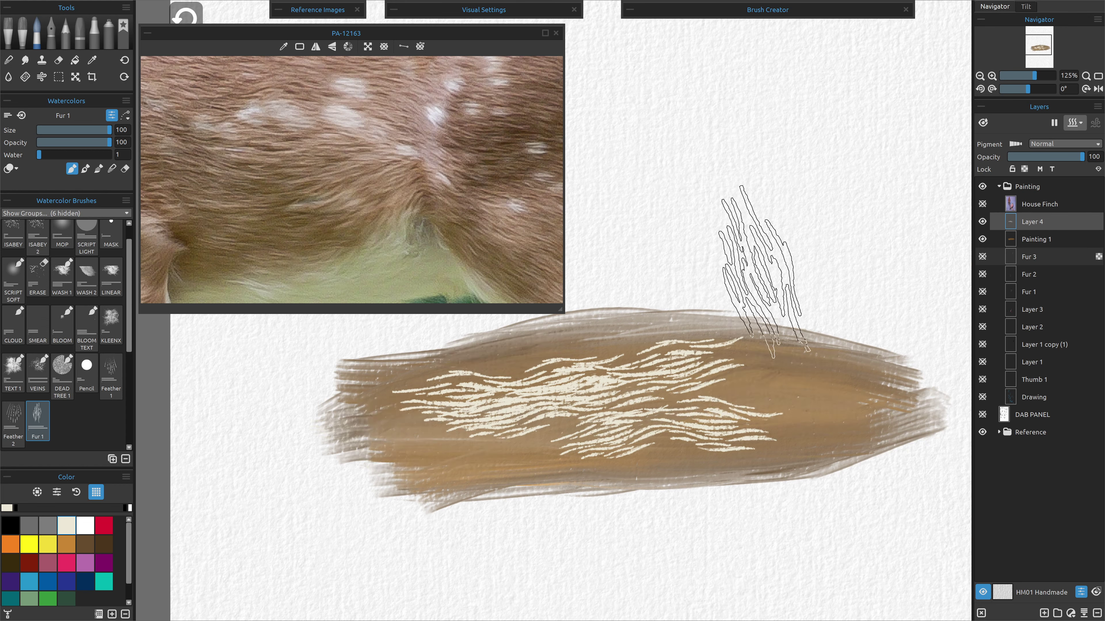
{"action": "key", "text": "ctrl+z"}
{"action": "key", "text": "ctrl+z"}
{"action": "key", "text": "ctrl+z"}
{"action": "key", "text": "ctrl+z"}
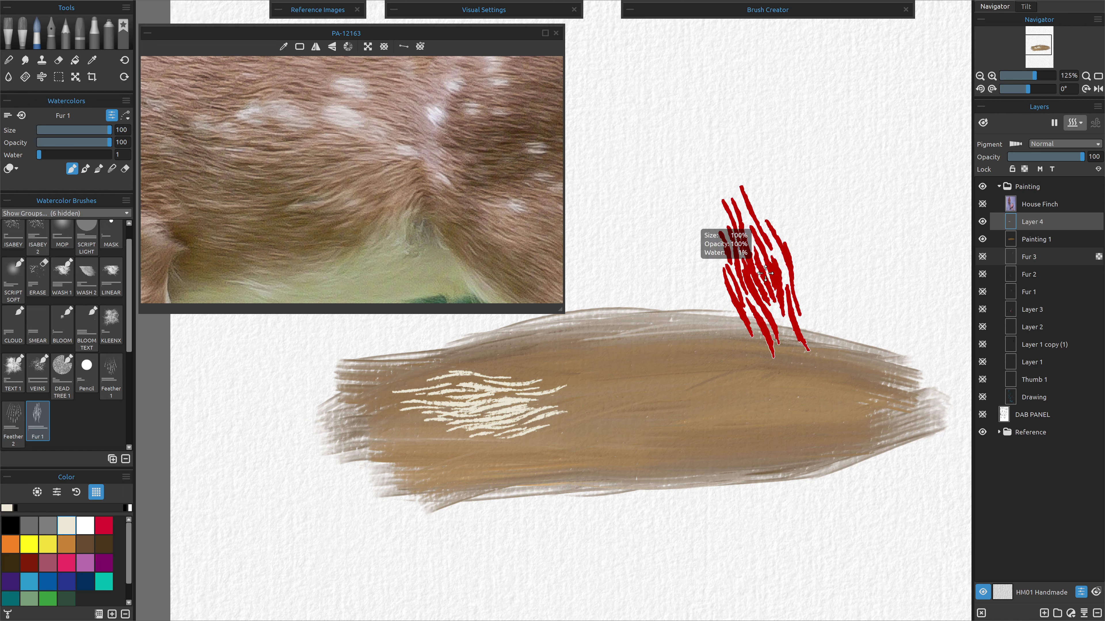
{"action": "key", "text": "ctrl+z"}
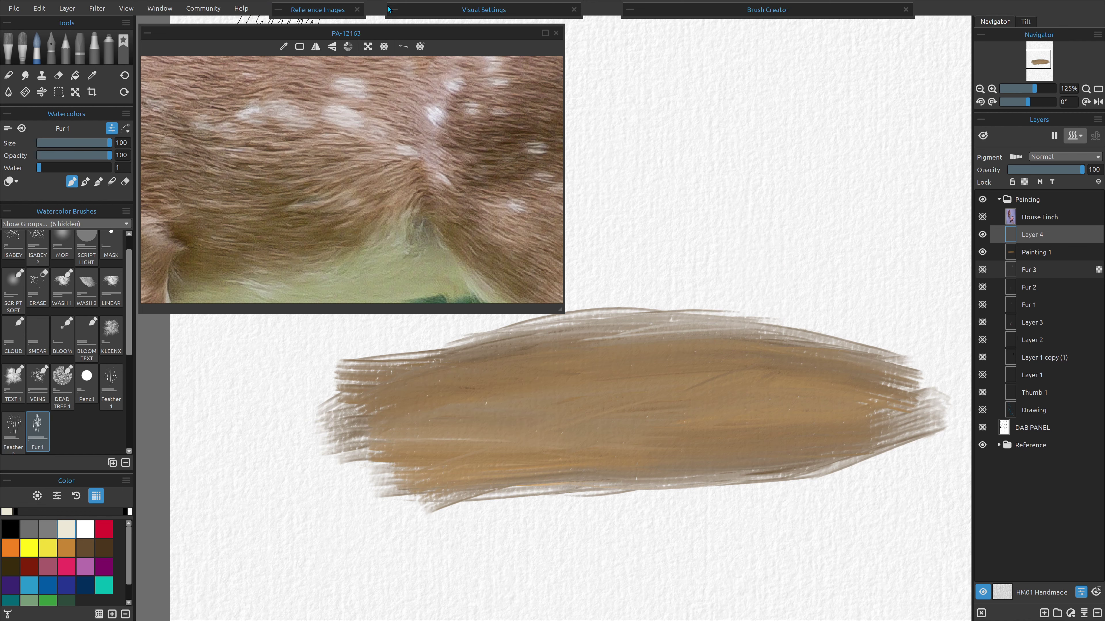
Expand the visual settings and change the canvas texture to White Simple.
{"action": "left_click", "coordinate": [392, 13]}
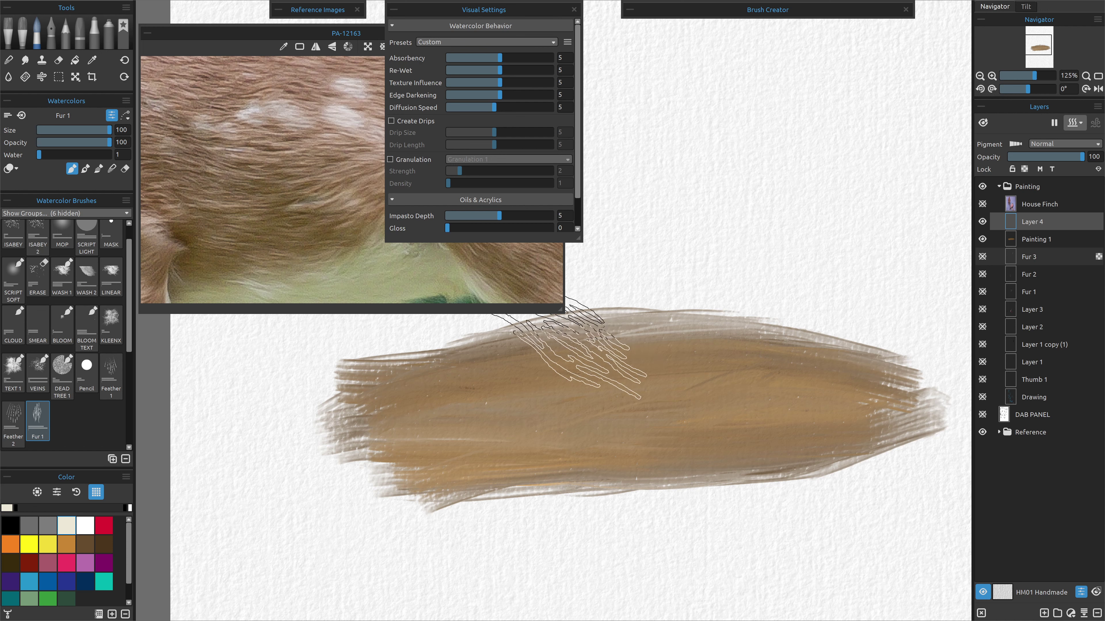
{"action": "left_click", "coordinate": [1004, 593]}
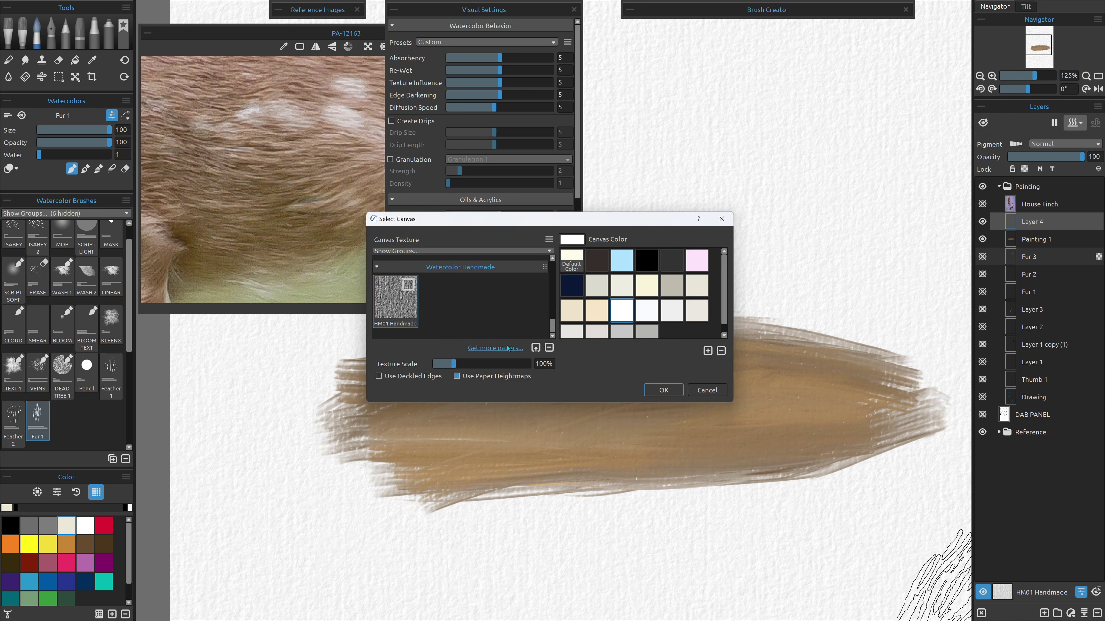
{"action": "scroll", "coordinate": [504, 320], "scroll_direction": "up", "scroll_amount": 3}
{"action": "scroll", "coordinate": [481, 297], "scroll_direction": "up", "scroll_amount": 6}
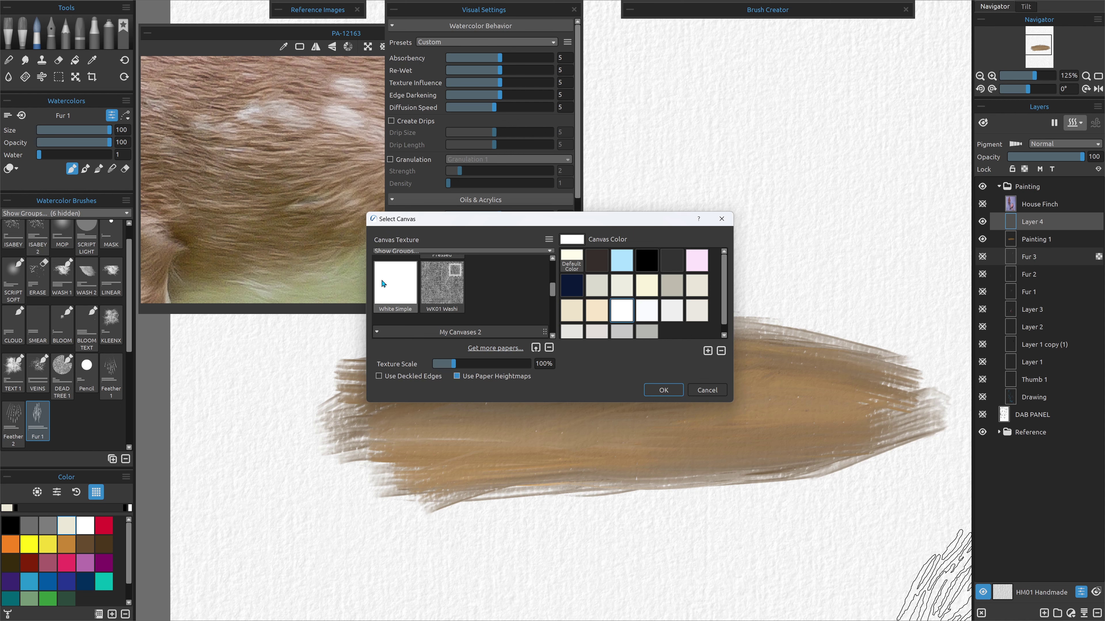
{"action": "left_click", "coordinate": [396, 283]}
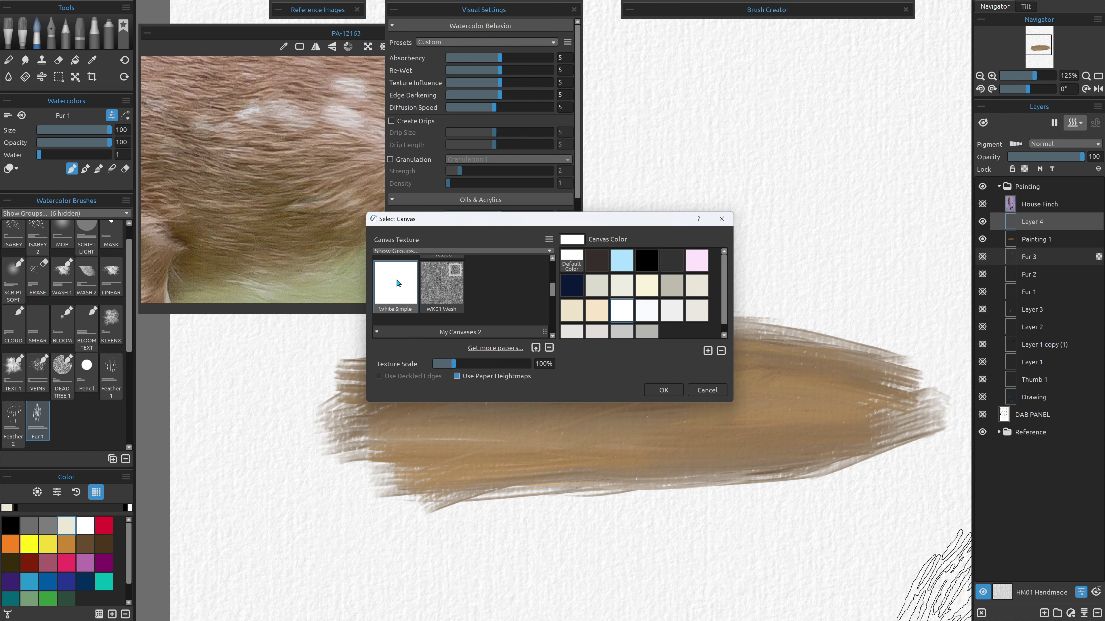
{"action": "left_click", "coordinate": [663, 391]}
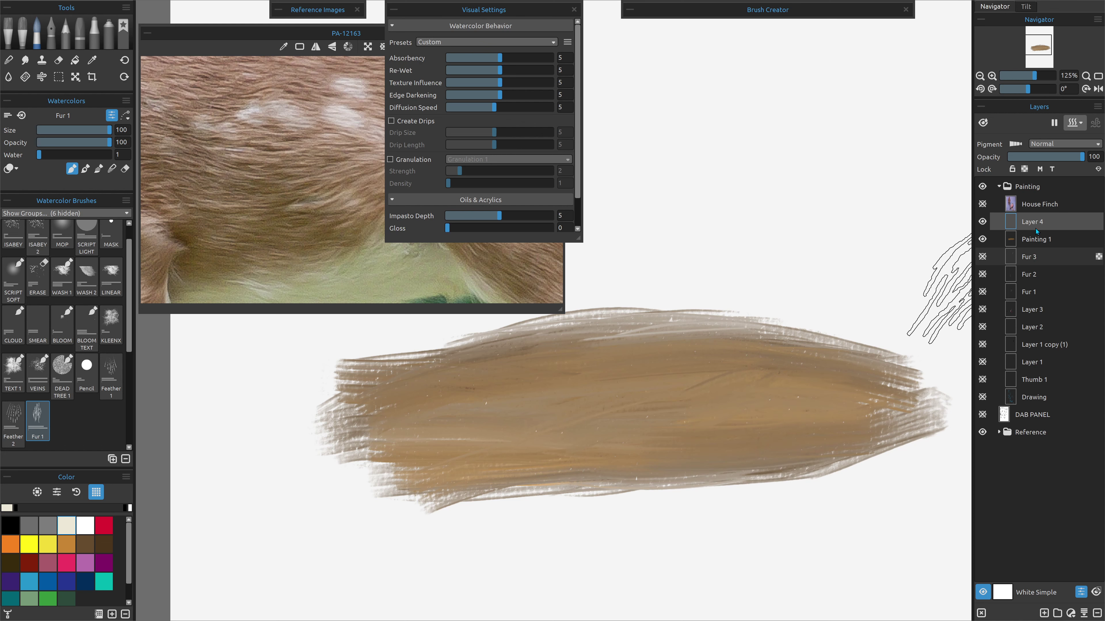
Cover the brown patch with cream Fur 1 brush marks on Layer 4 and lower the layer opacity to 31.
{"action": "mouse_move", "coordinate": [474, 392]}
{"action": "left_mouse_down"}
{"action": "mouse_move", "coordinate": [518, 453]}
{"action": "mouse_move", "coordinate": [527, 409]}
{"action": "mouse_move", "coordinate": [564, 386]}
{"action": "mouse_move", "coordinate": [589, 395]}
{"action": "mouse_move", "coordinate": [485, 453]}
{"action": "mouse_move", "coordinate": [394, 414]}
{"action": "mouse_move", "coordinate": [546, 423]}
{"action": "mouse_move", "coordinate": [612, 460]}
{"action": "mouse_move", "coordinate": [696, 418]}
{"action": "mouse_move", "coordinate": [688, 366]}
{"action": "mouse_move", "coordinate": [709, 364]}
{"action": "mouse_move", "coordinate": [605, 358]}
{"action": "mouse_move", "coordinate": [639, 351]}
{"action": "mouse_move", "coordinate": [715, 443]}
{"action": "mouse_move", "coordinate": [690, 445]}
{"action": "mouse_move", "coordinate": [693, 436]}
{"action": "mouse_move", "coordinate": [729, 458]}
{"action": "mouse_move", "coordinate": [793, 428]}
{"action": "mouse_move", "coordinate": [773, 404]}
{"action": "mouse_move", "coordinate": [786, 363]}
{"action": "mouse_move", "coordinate": [854, 418]}
{"action": "mouse_move", "coordinate": [873, 410]}
{"action": "mouse_move", "coordinate": [672, 463]}
{"action": "mouse_move", "coordinate": [648, 409]}
{"action": "mouse_move", "coordinate": [626, 432]}
{"action": "mouse_move", "coordinate": [651, 415]}
{"action": "mouse_move", "coordinate": [723, 451]}
{"action": "mouse_move", "coordinate": [728, 426]}
{"action": "mouse_move", "coordinate": [749, 417]}
{"action": "mouse_move", "coordinate": [715, 464]}
{"action": "mouse_move", "coordinate": [665, 444]}
{"action": "mouse_move", "coordinate": [645, 423]}
{"action": "mouse_move", "coordinate": [579, 440]}
{"action": "left_mouse_up"}
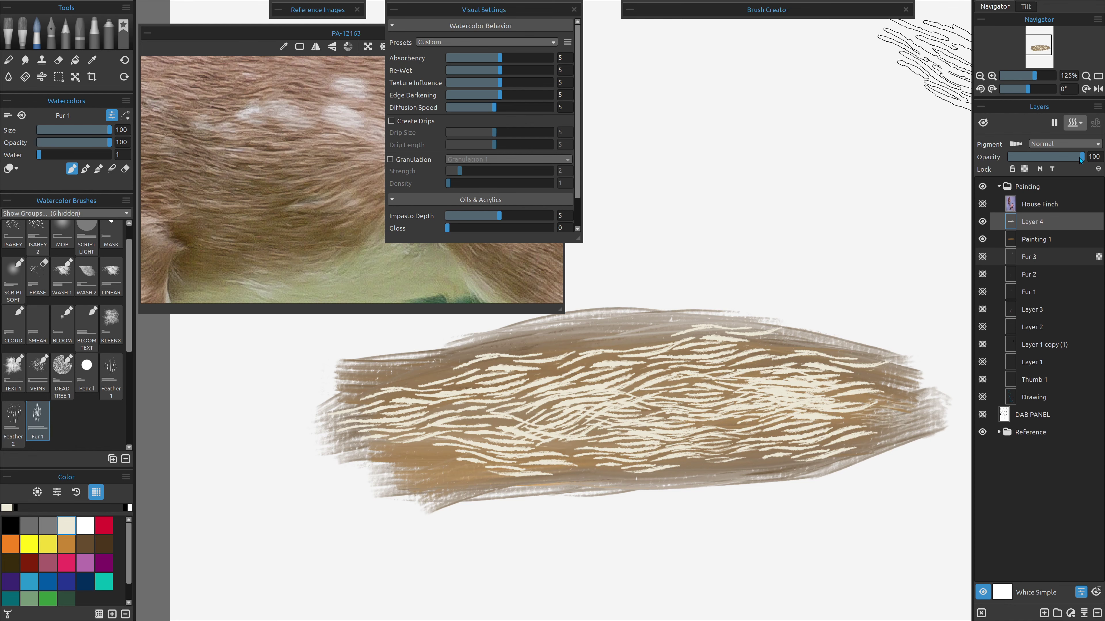
{"action": "left_click_drag", "start_coordinate": [1076, 158], "coordinate": [1030, 162]}
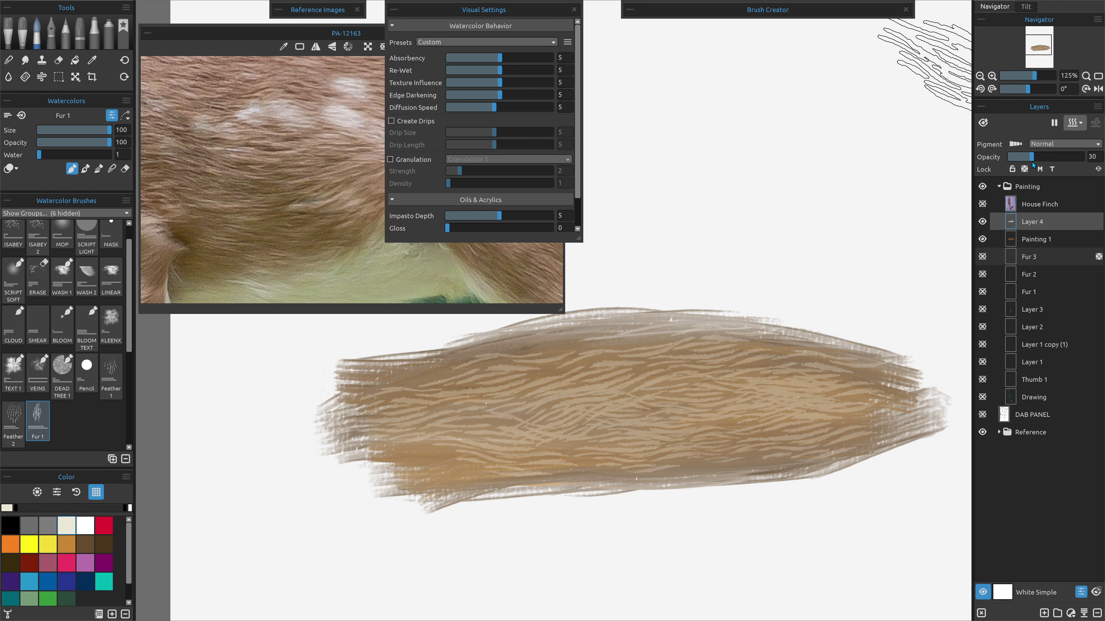
{"action": "scroll", "coordinate": [872, 234], "scroll_direction": "down", "scroll_amount": 5}
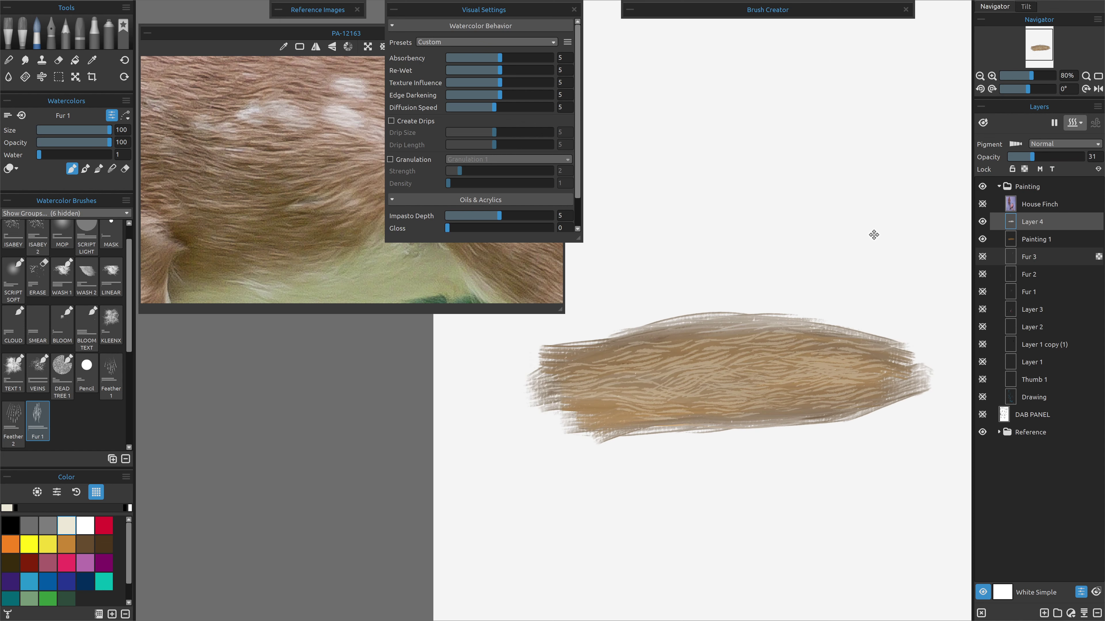
{"action": "scroll", "coordinate": [720, 298], "scroll_direction": "up", "scroll_amount": 1}
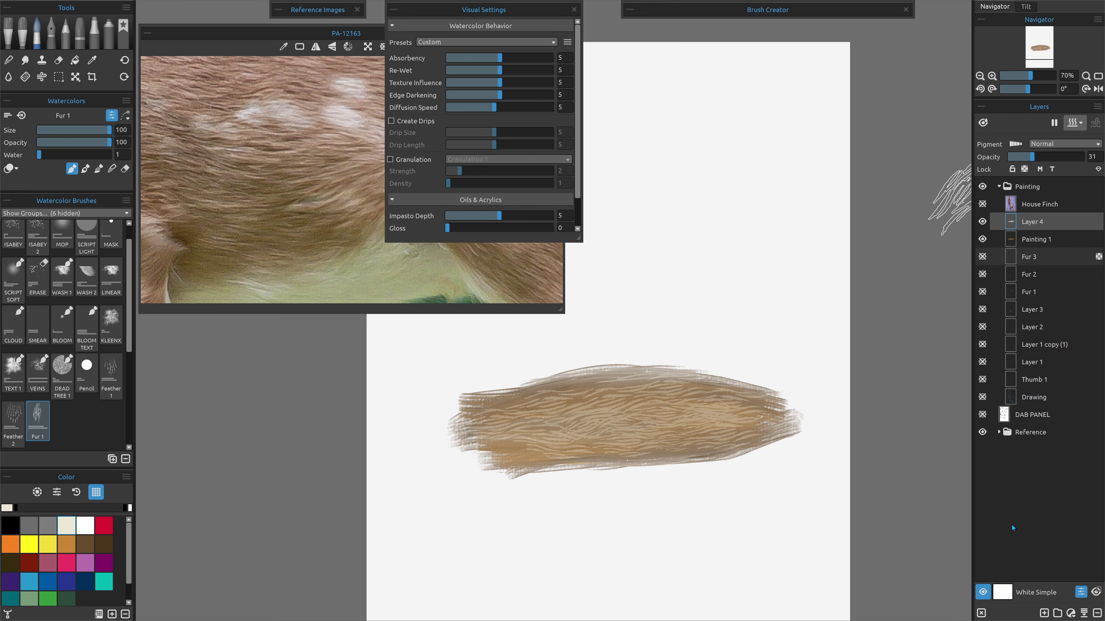
Replace the faded fur layer with a new empty layer above Painting 1 and set the Fur 1 brush size to 83.
{"action": "left_click", "coordinate": [1097, 613]}
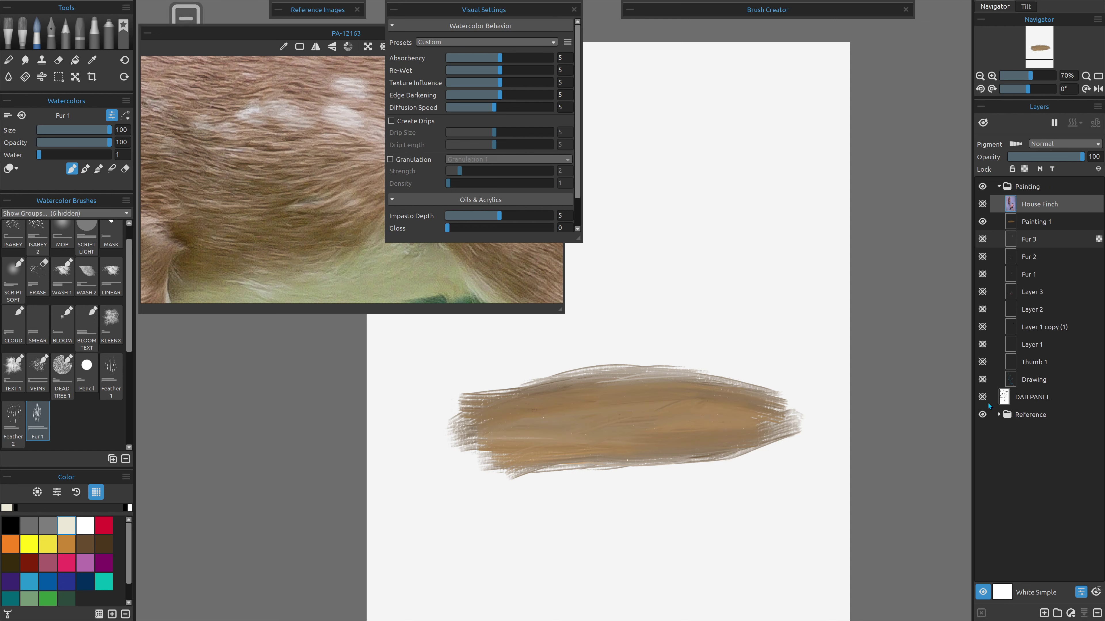
{"action": "left_click", "coordinate": [1030, 222]}
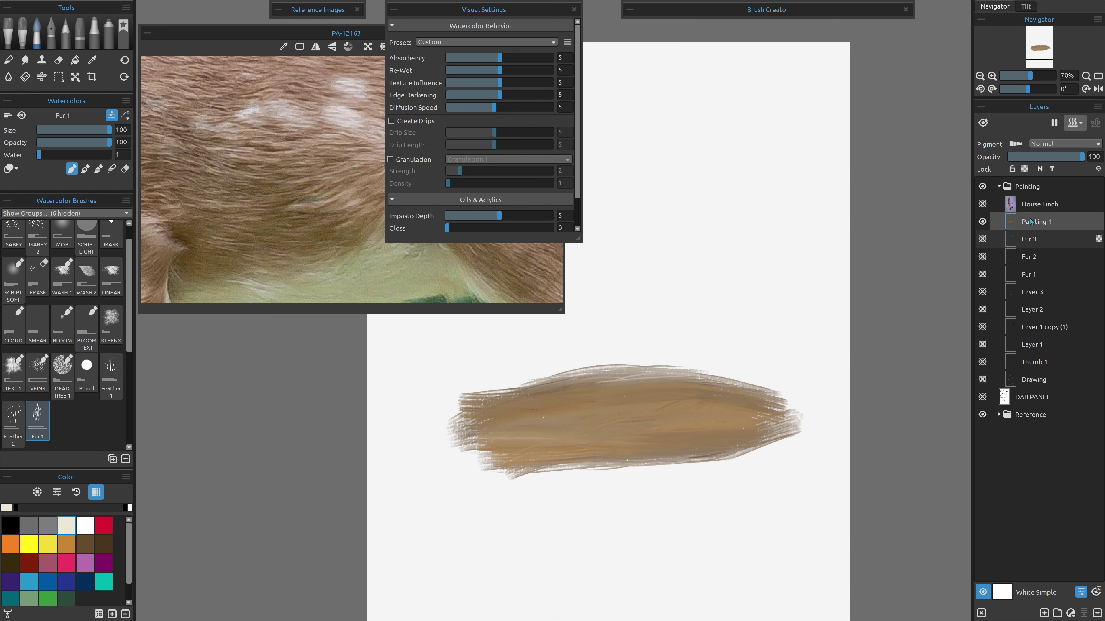
{"action": "key", "text": "ctrl+shift+n"}
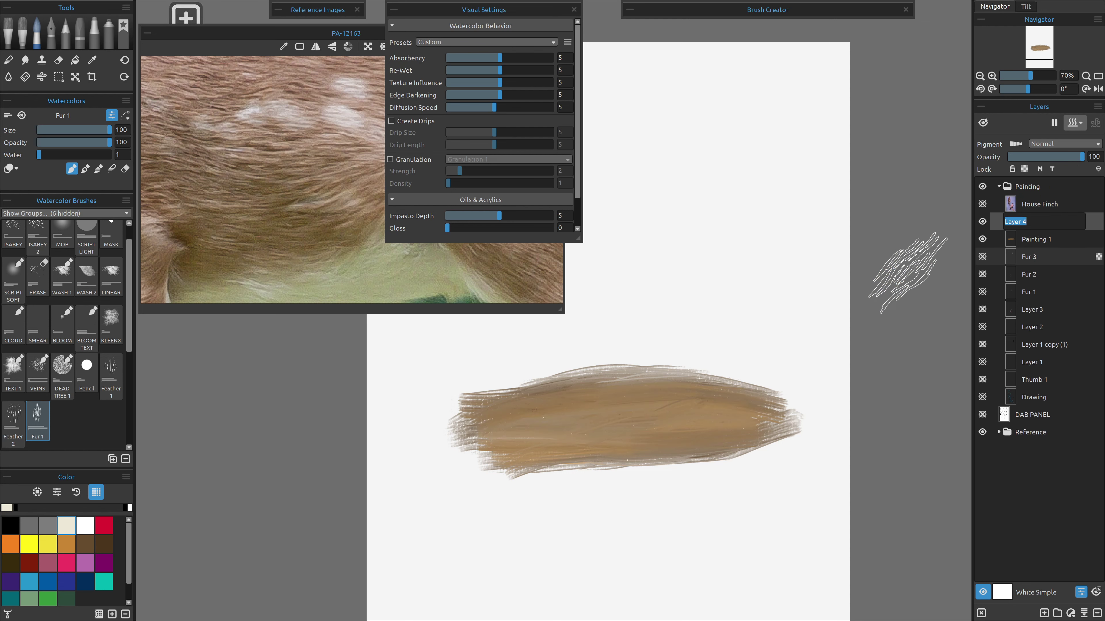
{"action": "left_click", "coordinate": [98, 132]}
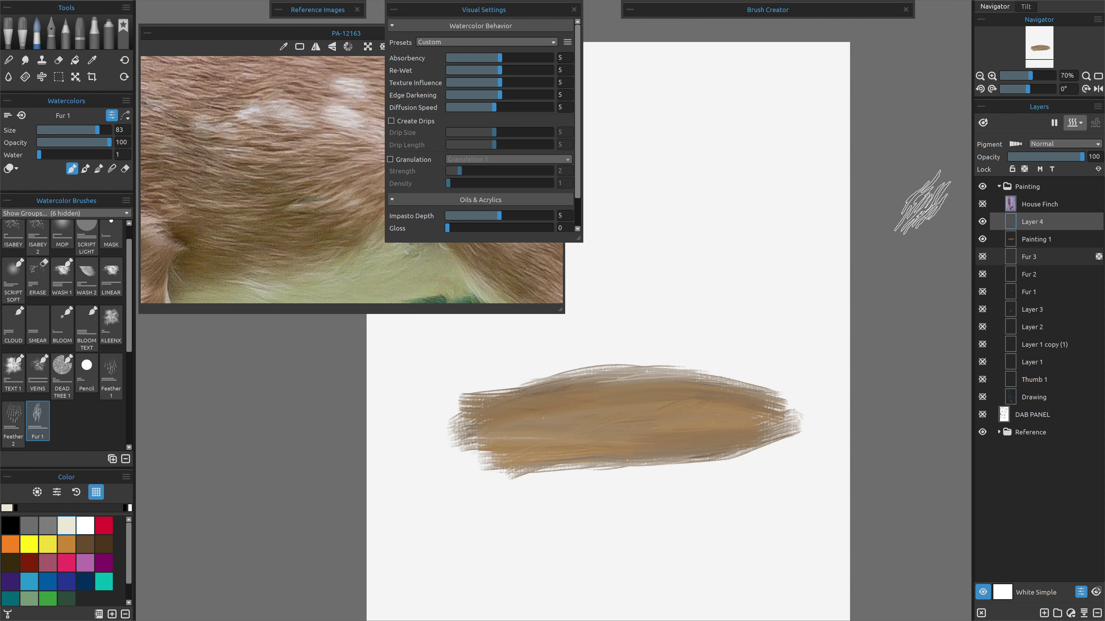
Set the Fur 1 brush opacity to 20 and cover the brown patch with cream fur marks on Layer 4.
{"action": "left_click_drag", "start_coordinate": [102, 145], "coordinate": [58, 148]}
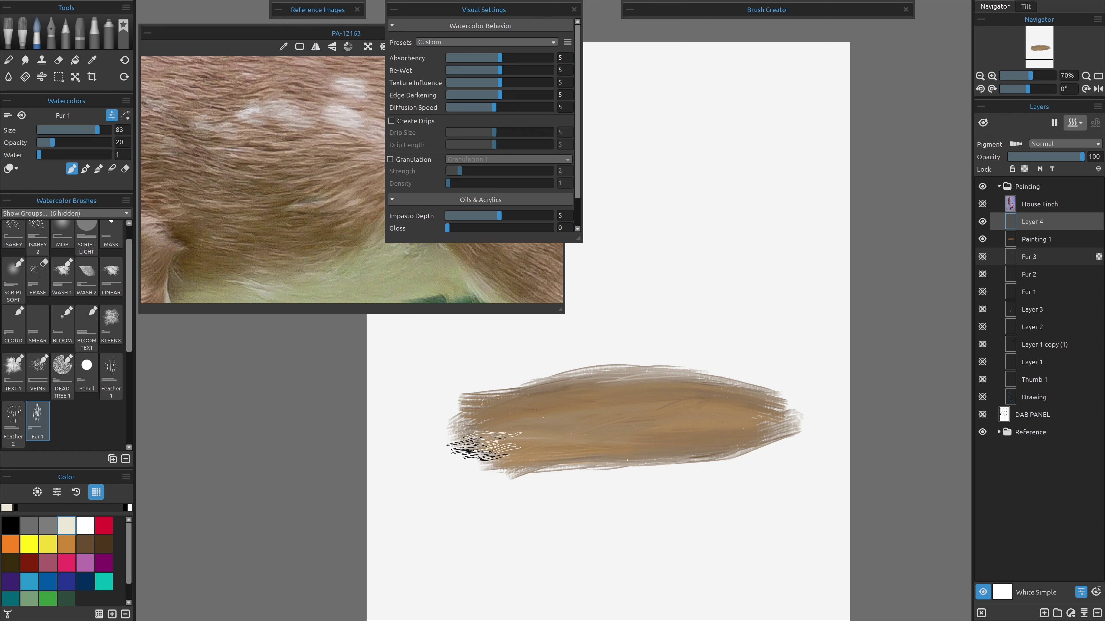
{"action": "mouse_move", "coordinate": [483, 446]}
{"action": "left_mouse_down"}
{"action": "mouse_move", "coordinate": [512, 419]}
{"action": "mouse_move", "coordinate": [500, 411]}
{"action": "mouse_move", "coordinate": [555, 414]}
{"action": "mouse_move", "coordinate": [552, 402]}
{"action": "mouse_move", "coordinate": [581, 413]}
{"action": "mouse_move", "coordinate": [551, 430]}
{"action": "mouse_move", "coordinate": [578, 437]}
{"action": "mouse_move", "coordinate": [585, 407]}
{"action": "mouse_move", "coordinate": [605, 397]}
{"action": "mouse_move", "coordinate": [600, 432]}
{"action": "mouse_move", "coordinate": [610, 418]}
{"action": "mouse_move", "coordinate": [619, 423]}
{"action": "mouse_move", "coordinate": [613, 446]}
{"action": "mouse_move", "coordinate": [647, 441]}
{"action": "mouse_move", "coordinate": [597, 424]}
{"action": "mouse_move", "coordinate": [677, 424]}
{"action": "mouse_move", "coordinate": [637, 391]}
{"action": "mouse_move", "coordinate": [689, 410]}
{"action": "mouse_move", "coordinate": [665, 407]}
{"action": "mouse_move", "coordinate": [720, 414]}
{"action": "mouse_move", "coordinate": [705, 394]}
{"action": "mouse_move", "coordinate": [751, 412]}
{"action": "mouse_move", "coordinate": [736, 441]}
{"action": "mouse_move", "coordinate": [635, 465]}
{"action": "mouse_move", "coordinate": [612, 489]}
{"action": "mouse_move", "coordinate": [702, 432]}
{"action": "mouse_move", "coordinate": [581, 480]}
{"action": "mouse_move", "coordinate": [602, 454]}
{"action": "mouse_move", "coordinate": [551, 454]}
{"action": "mouse_move", "coordinate": [583, 421]}
{"action": "mouse_move", "coordinate": [520, 471]}
{"action": "mouse_move", "coordinate": [532, 455]}
{"action": "mouse_move", "coordinate": [497, 447]}
{"action": "mouse_move", "coordinate": [509, 429]}
{"action": "mouse_move", "coordinate": [476, 425]}
{"action": "mouse_move", "coordinate": [518, 403]}
{"action": "mouse_move", "coordinate": [554, 403]}
{"action": "mouse_move", "coordinate": [577, 382]}
{"action": "mouse_move", "coordinate": [621, 384]}
{"action": "mouse_move", "coordinate": [617, 405]}
{"action": "mouse_move", "coordinate": [617, 379]}
{"action": "mouse_move", "coordinate": [717, 390]}
{"action": "left_mouse_up"}
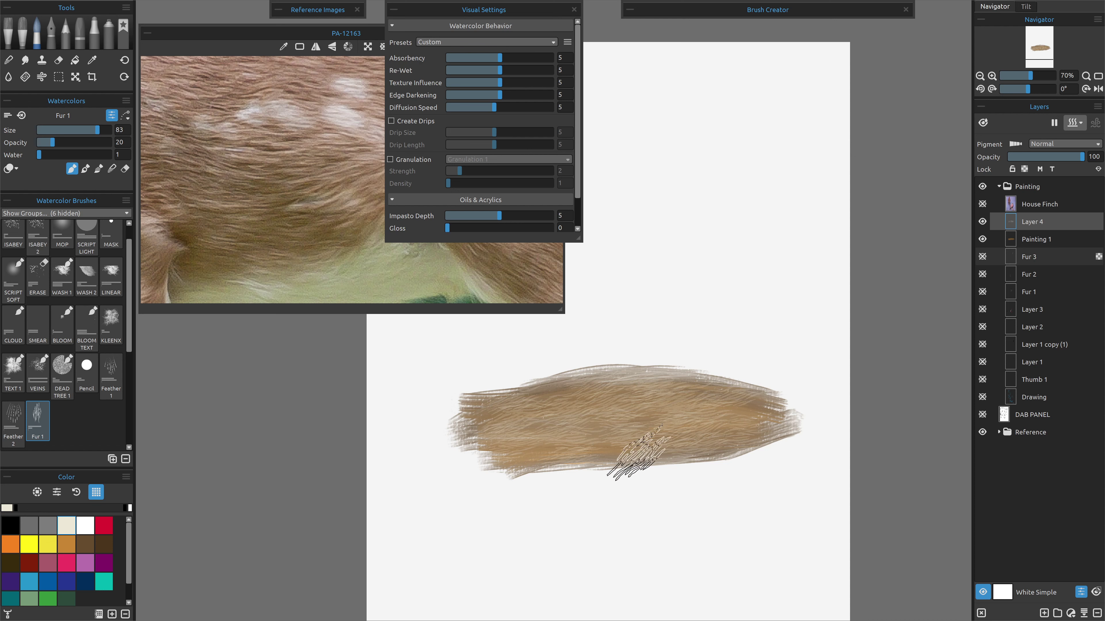
{"action": "mouse_move", "coordinate": [237, 99]}
{"action": "left_mouse_down"}
{"action": "mouse_move", "coordinate": [207, 84]}
{"action": "mouse_move", "coordinate": [307, 82]}
{"action": "mouse_move", "coordinate": [182, 72]}
{"action": "mouse_move", "coordinate": [279, 104]}
{"action": "mouse_move", "coordinate": [259, 215]}
{"action": "mouse_move", "coordinate": [198, 193]}
{"action": "mouse_move", "coordinate": [310, 208]}
{"action": "mouse_move", "coordinate": [230, 220]}
{"action": "mouse_move", "coordinate": [296, 202]}
{"action": "mouse_move", "coordinate": [370, 157]}
{"action": "left_mouse_up"}
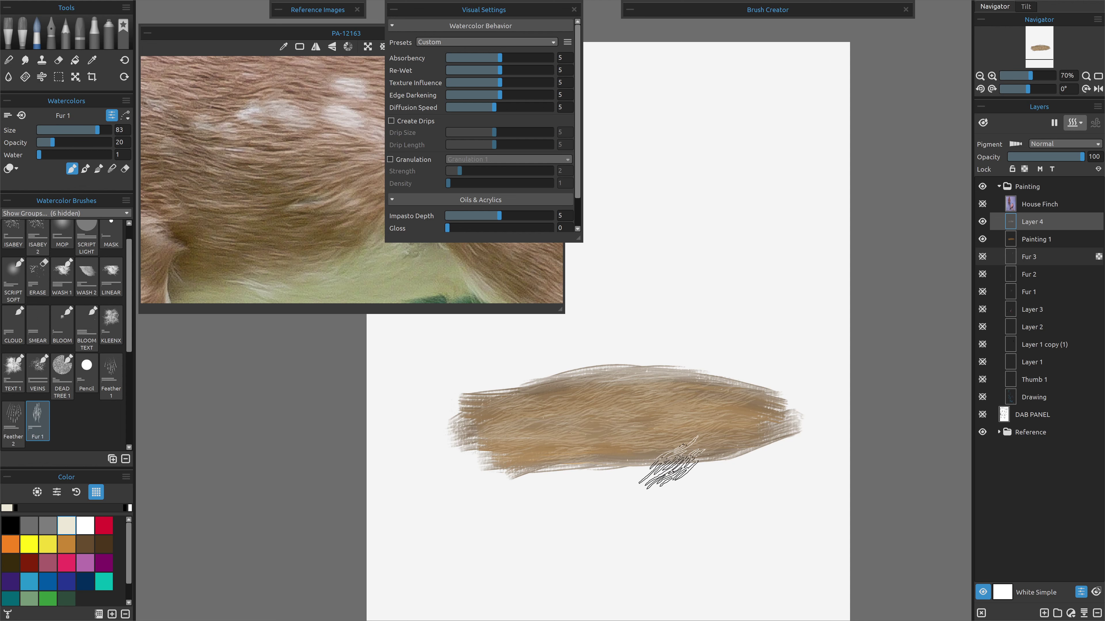
Compare the patch with Layer 4 hidden and shown, and lock Layer 4's transparency.
{"action": "scroll", "coordinate": [678, 435], "scroll_direction": "up", "scroll_amount": 4}
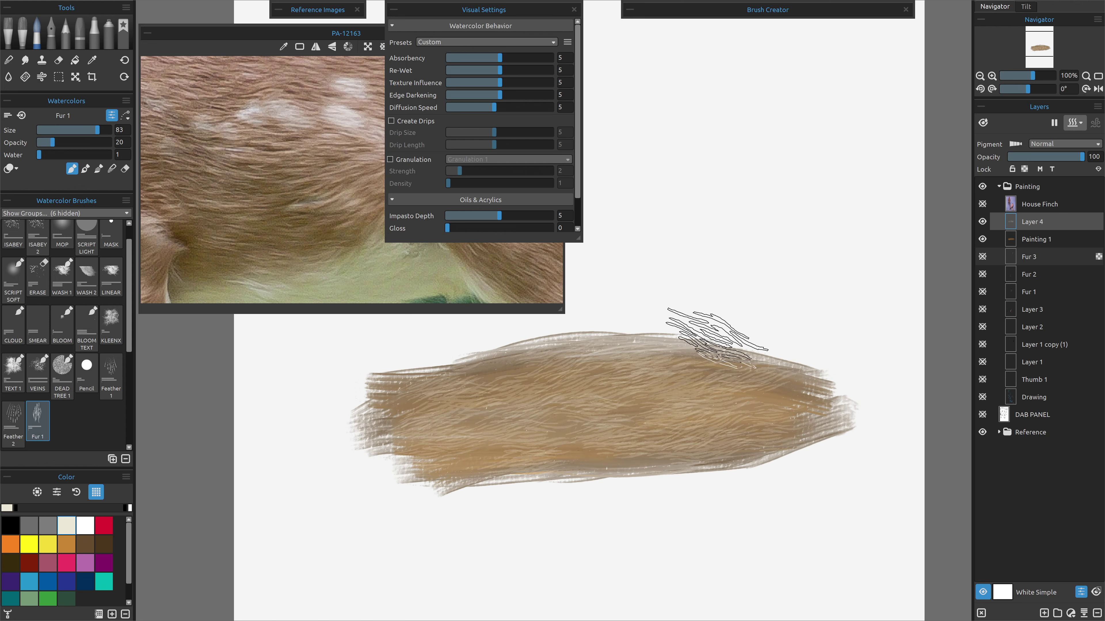
{"action": "scroll", "coordinate": [613, 486], "scroll_direction": "up", "scroll_amount": 1}
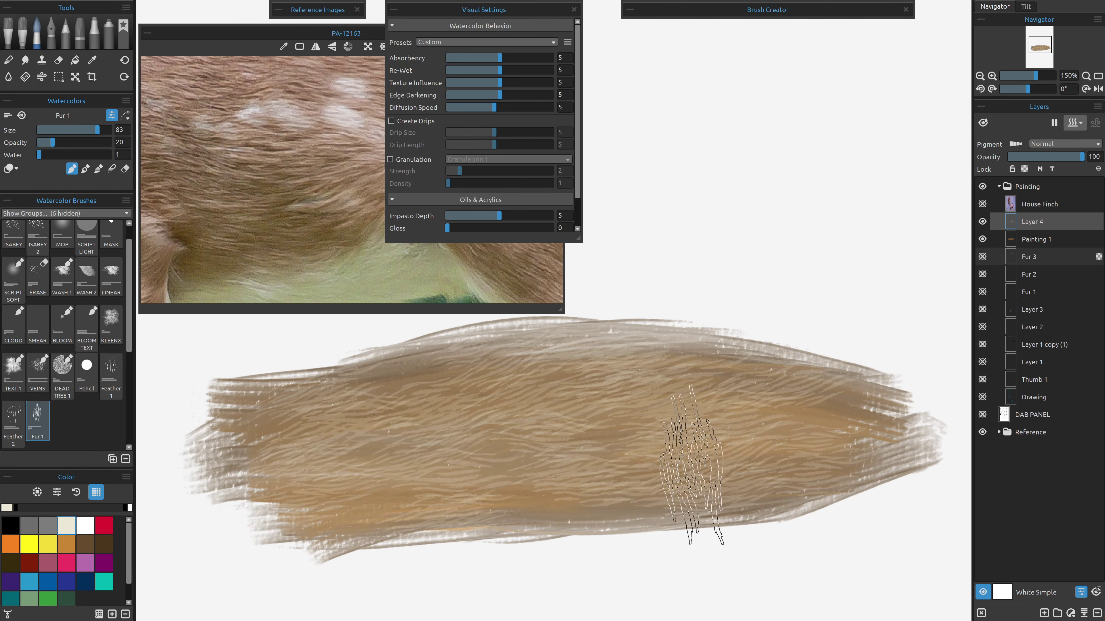
{"action": "left_click", "coordinate": [984, 223]}
{"action": "left_click", "coordinate": [983, 223]}
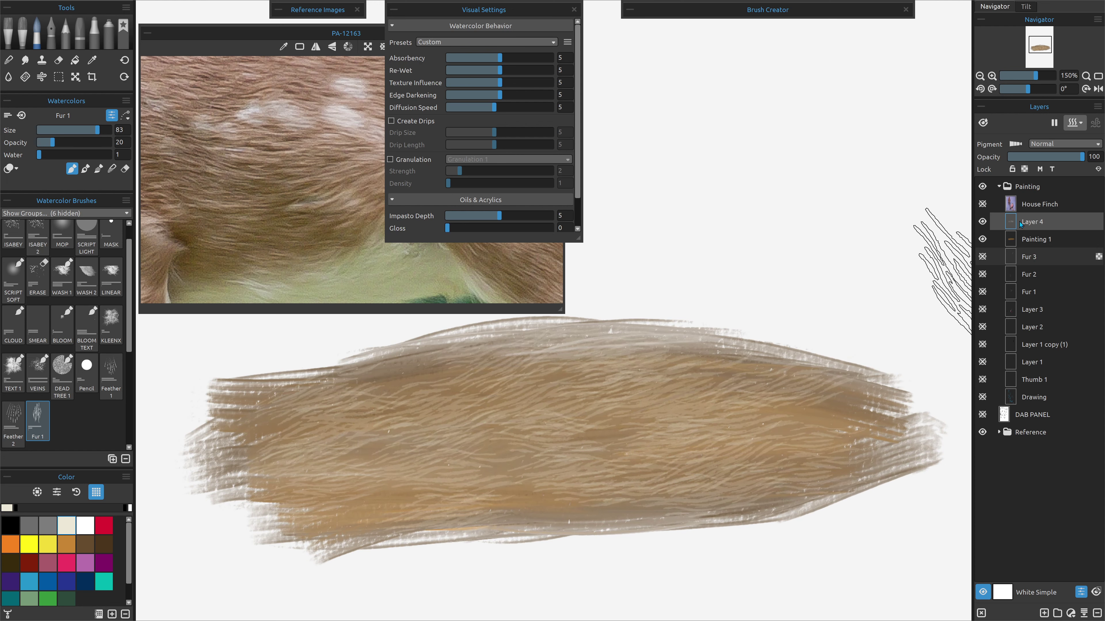
{"action": "left_click", "coordinate": [1024, 169]}
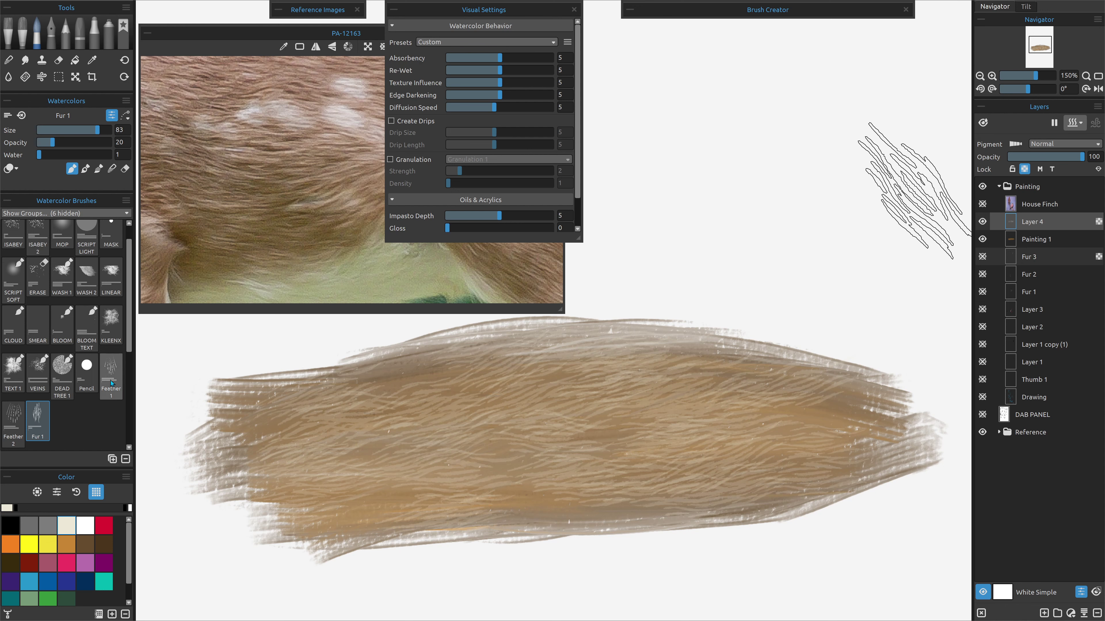
Brighten some hairs near the middle of the patch in cream with the KLEENX brush at size 12 and opacity 30.
{"action": "left_click", "coordinate": [106, 335]}
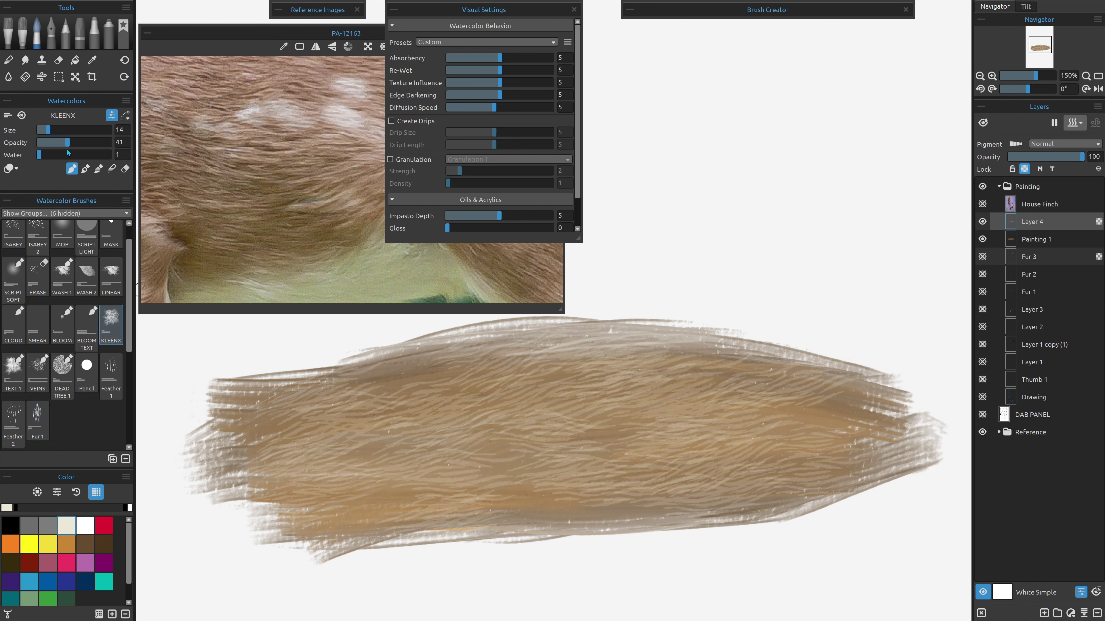
{"action": "left_click_drag", "start_coordinate": [67, 146], "coordinate": [59, 148]}
{"action": "left_click_drag", "start_coordinate": [49, 135], "coordinate": [53, 133]}
{"action": "left_click_drag", "start_coordinate": [51, 136], "coordinate": [43, 136]}
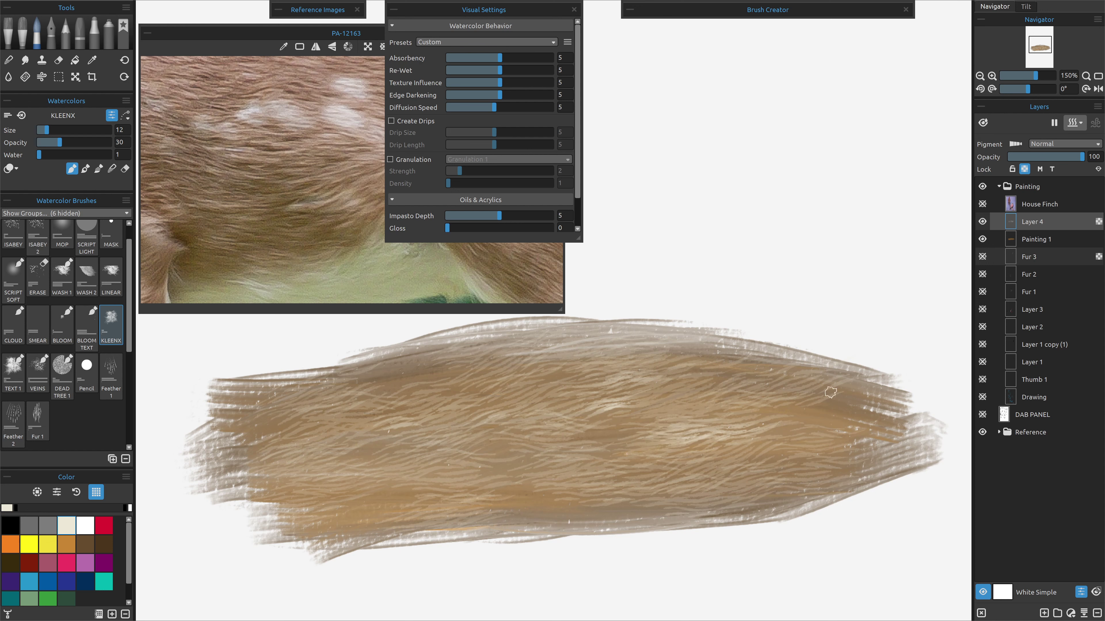
Add a new layer above Painting 1 and paint dark brown fur marks mid-patch with the Fur 1 brush at size 61.
{"action": "left_click", "coordinate": [831, 403], "text": "alt"}
{"action": "left_click", "coordinate": [1036, 240]}
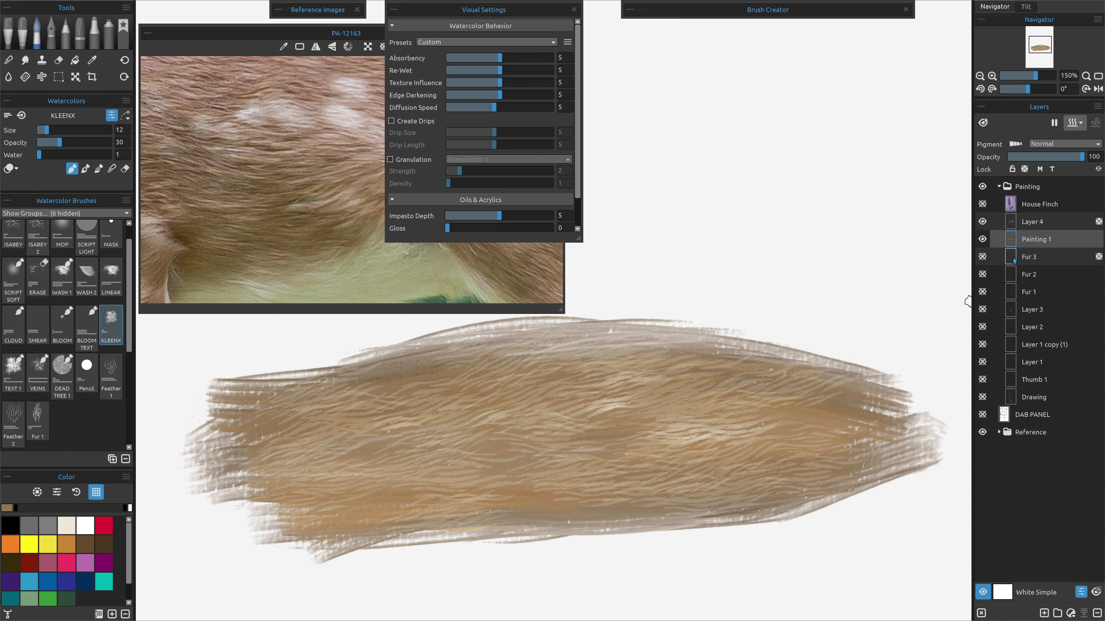
{"action": "key", "text": "ctrl+shift+n"}
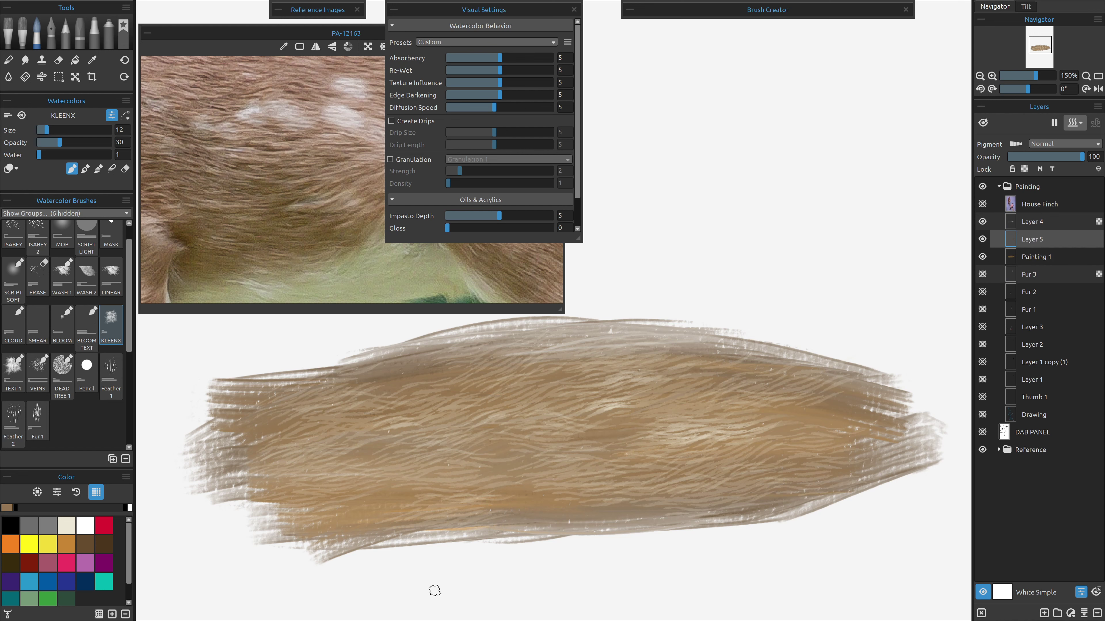
{"action": "left_click", "coordinate": [85, 544]}
{"action": "left_click", "coordinate": [34, 427]}
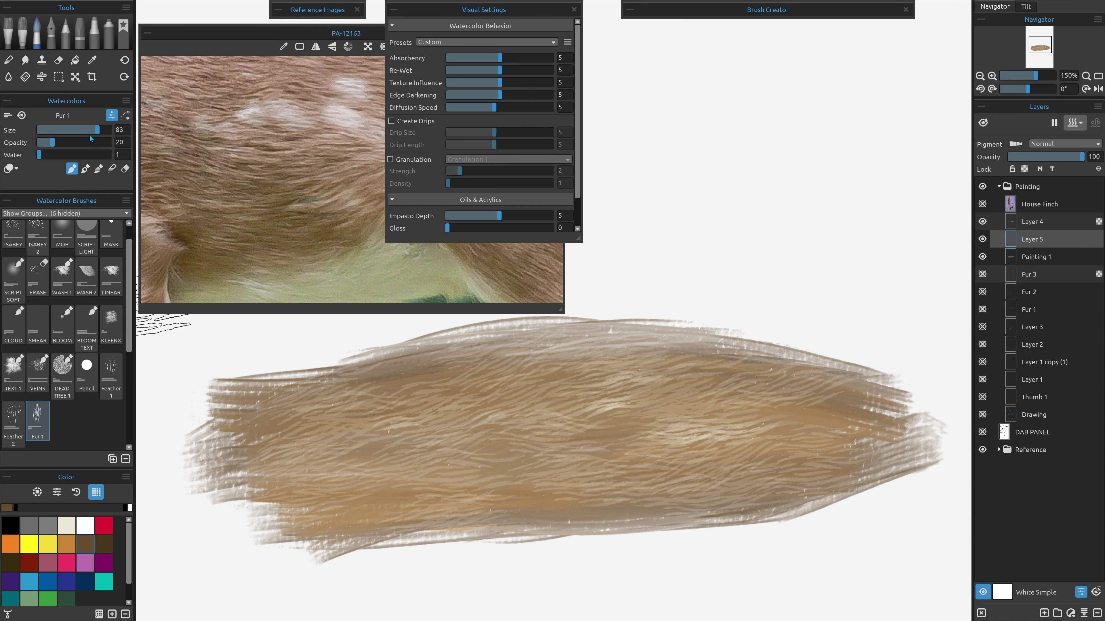
{"action": "left_click_drag", "start_coordinate": [90, 133], "coordinate": [83, 133]}
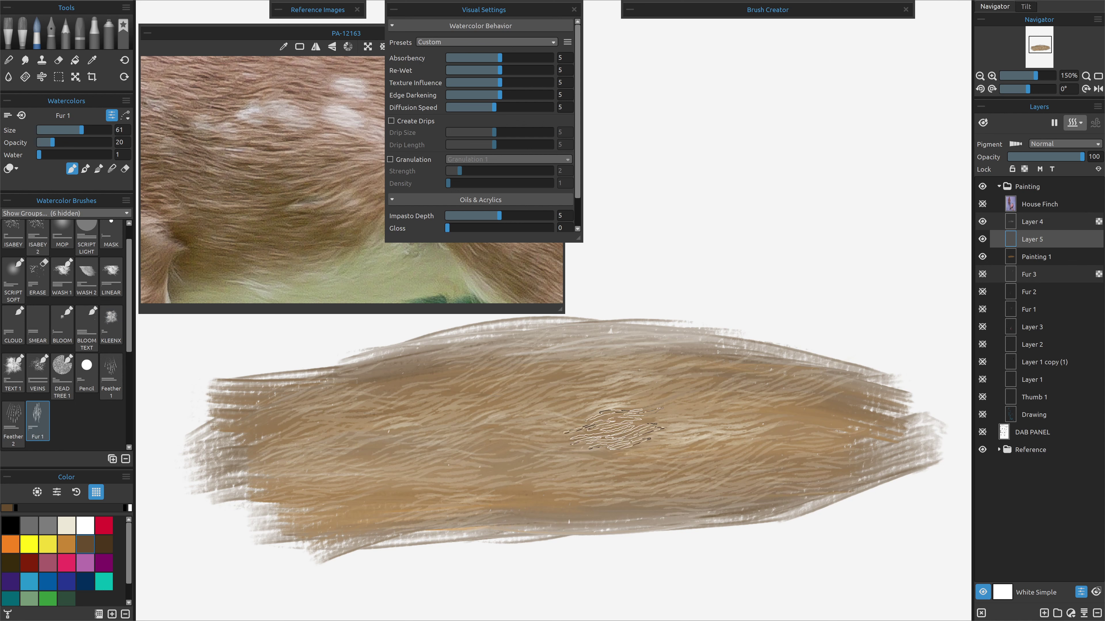
{"action": "mouse_move", "coordinate": [613, 441]}
{"action": "left_mouse_down"}
{"action": "mouse_move", "coordinate": [624, 463]}
{"action": "mouse_move", "coordinate": [581, 503]}
{"action": "mouse_move", "coordinate": [604, 428]}
{"action": "mouse_move", "coordinate": [629, 430]}
{"action": "mouse_move", "coordinate": [589, 493]}
{"action": "mouse_move", "coordinate": [582, 440]}
{"action": "mouse_move", "coordinate": [579, 461]}
{"action": "mouse_move", "coordinate": [590, 433]}
{"action": "mouse_move", "coordinate": [572, 438]}
{"action": "mouse_move", "coordinate": [544, 507]}
{"action": "mouse_move", "coordinate": [563, 426]}
{"action": "mouse_move", "coordinate": [544, 456]}
{"action": "mouse_move", "coordinate": [620, 455]}
{"action": "mouse_move", "coordinate": [645, 428]}
{"action": "mouse_move", "coordinate": [586, 552]}
{"action": "mouse_move", "coordinate": [676, 415]}
{"action": "mouse_move", "coordinate": [738, 411]}
{"action": "left_mouse_up"}
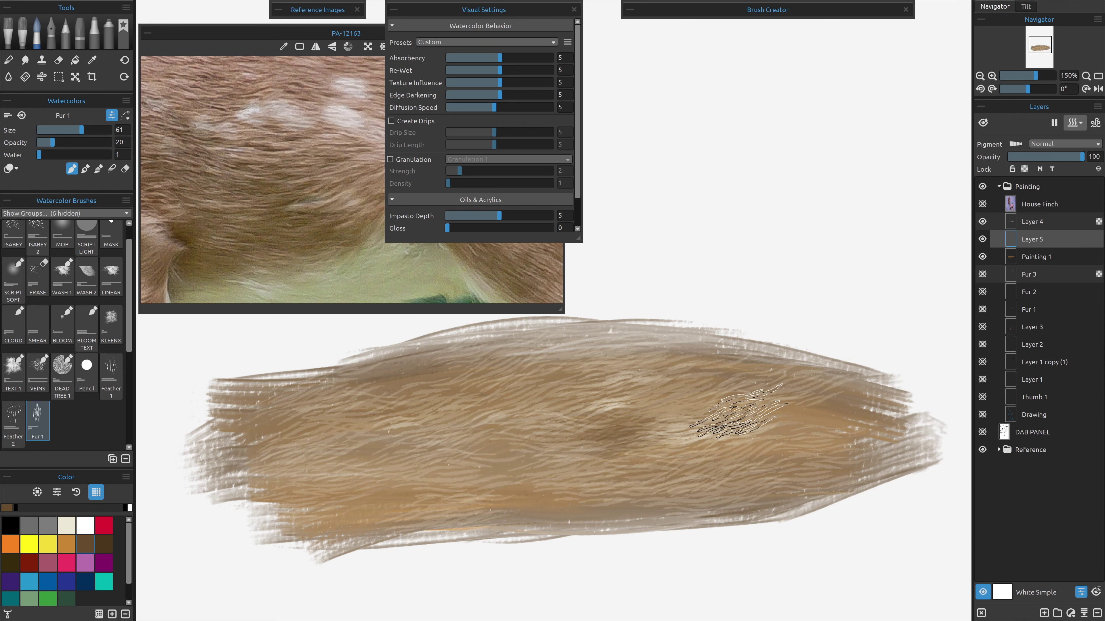
Inspect the painted fur close up and at 62% zoom, and examine the fur direction and spots in the PA-12163 reference photo.
{"action": "scroll", "coordinate": [735, 409], "scroll_direction": "up", "scroll_amount": 6}
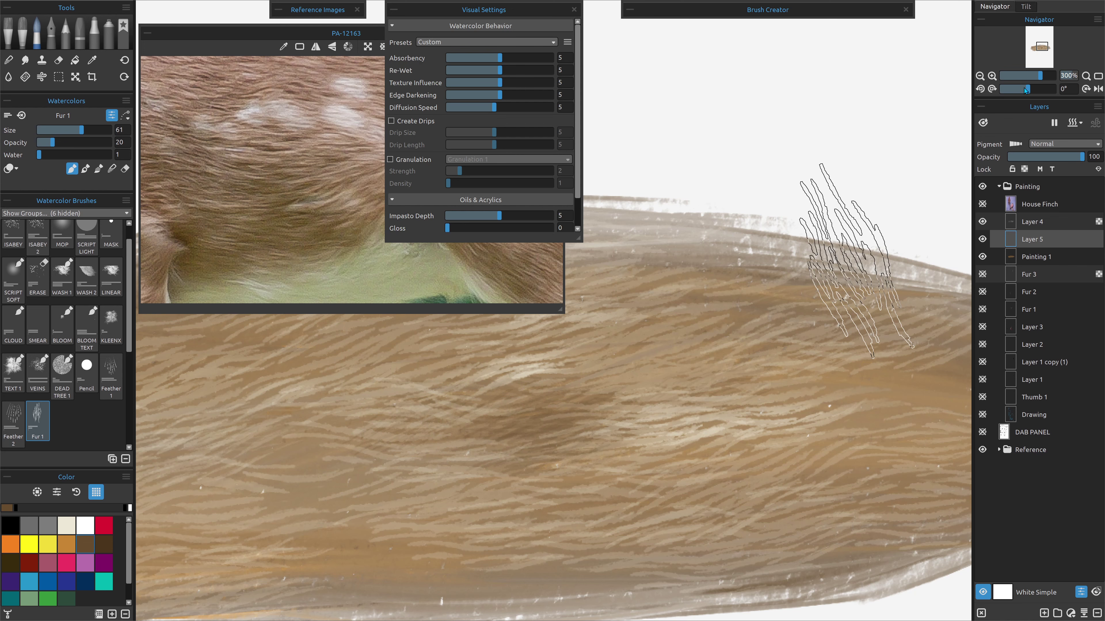
{"action": "type", "text": "62"}
{"action": "key", "text": "Return"}
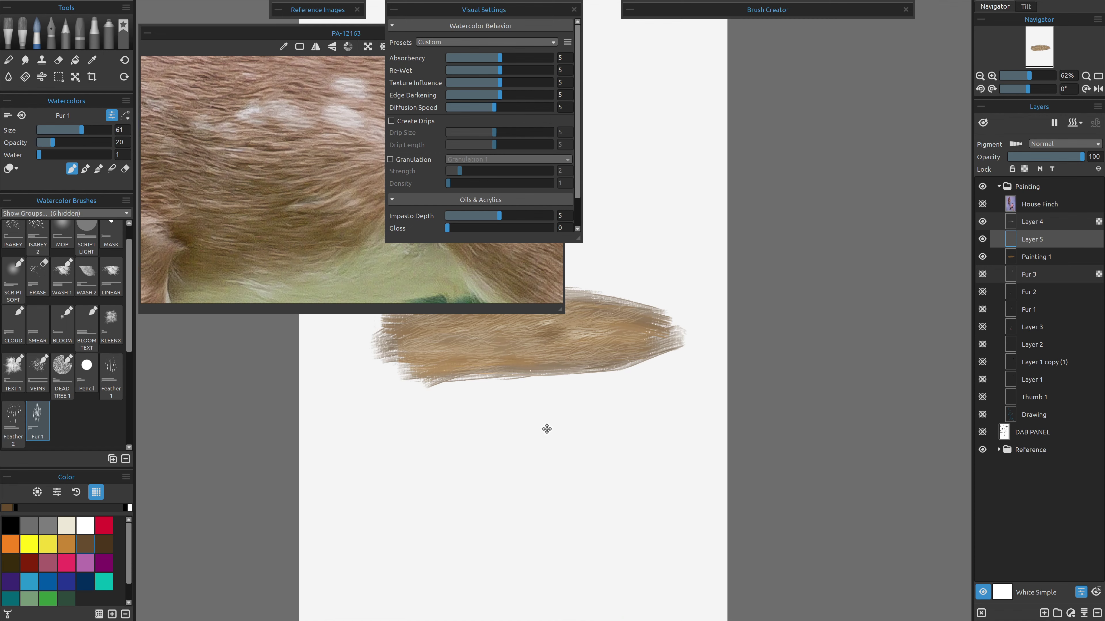
{"action": "left_click_drag", "start_coordinate": [547, 429], "coordinate": [565, 503]}
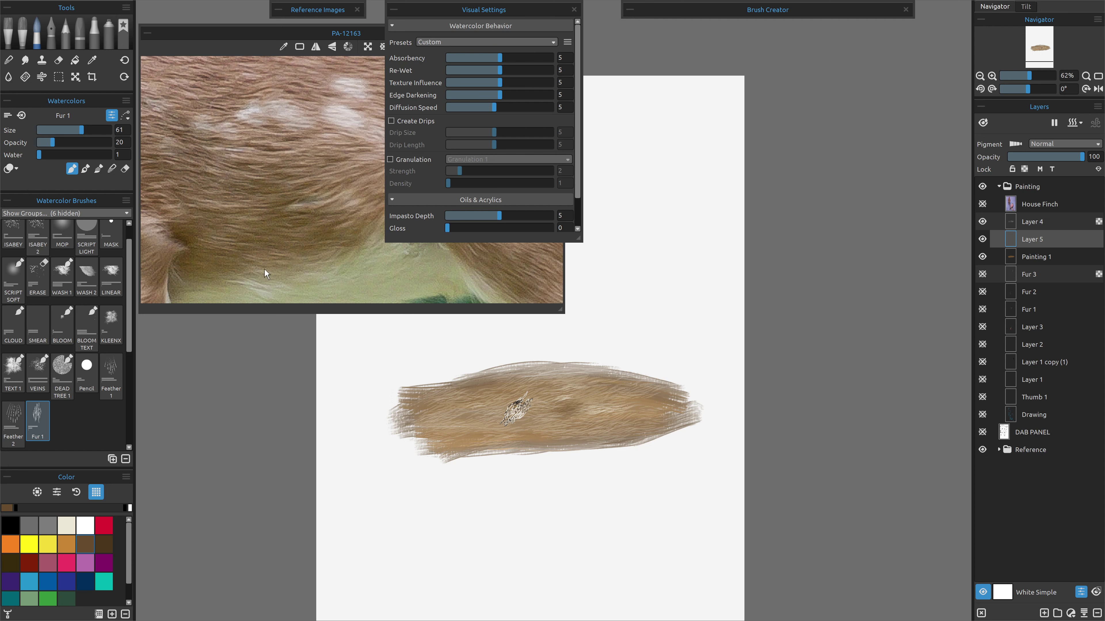
{"action": "key", "text": "ctrl+z"}
{"action": "scroll", "coordinate": [343, 264], "scroll_direction": "down", "scroll_amount": 3}
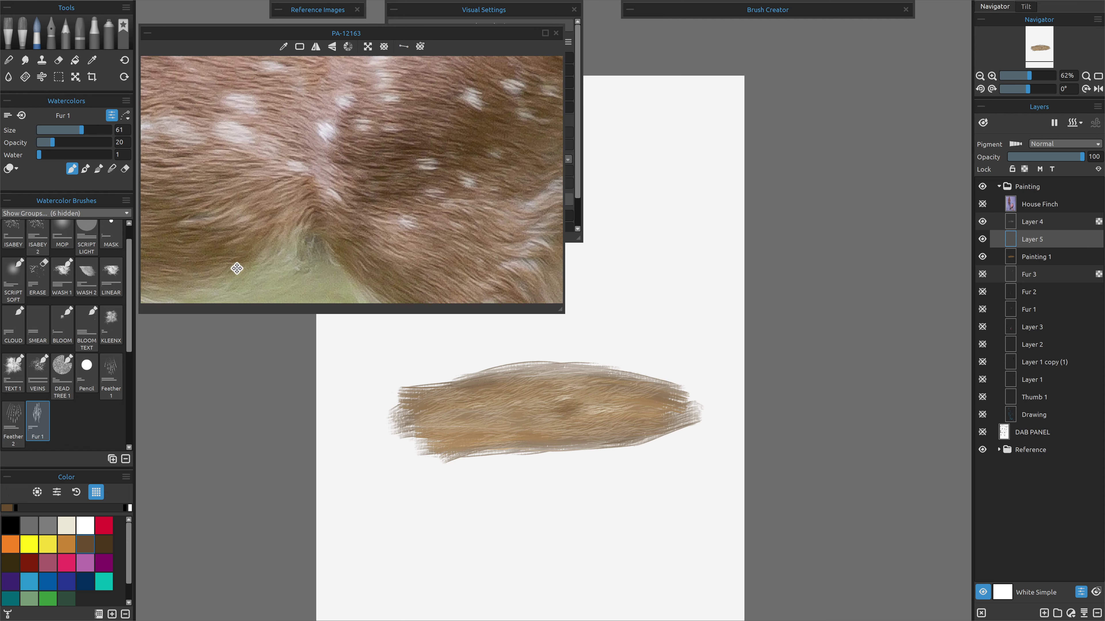
{"action": "scroll", "coordinate": [259, 210], "scroll_direction": "up", "scroll_amount": 4}
{"action": "left_click_drag", "start_coordinate": [259, 210], "coordinate": [226, 211]}
{"action": "key", "text": "ctrl+y"}
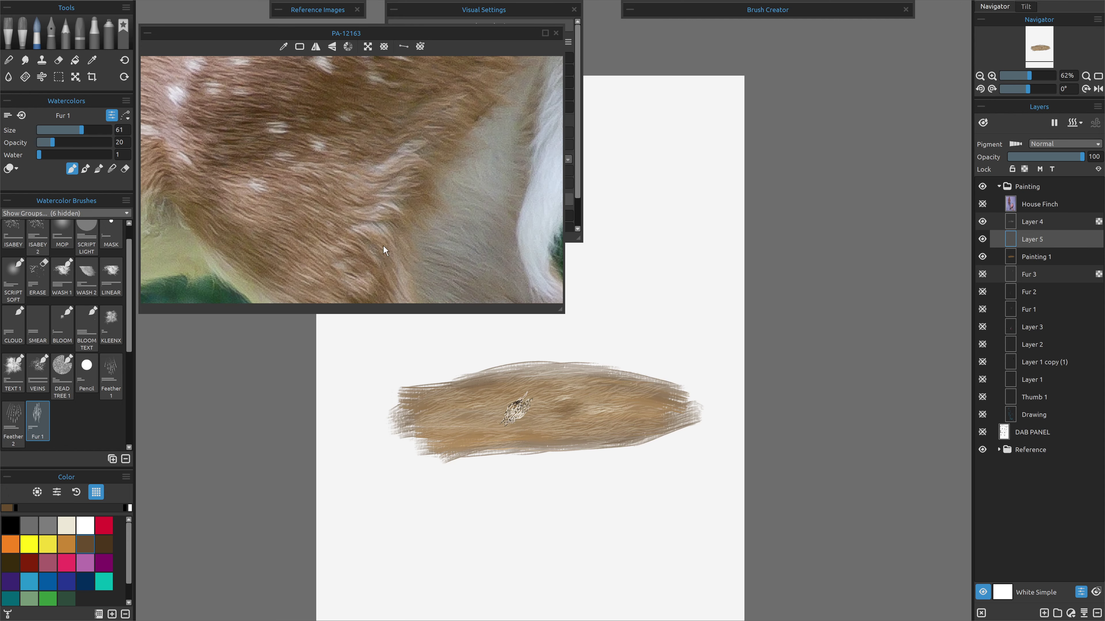
{"action": "left_click_drag", "start_coordinate": [519, 249], "coordinate": [465, 162]}
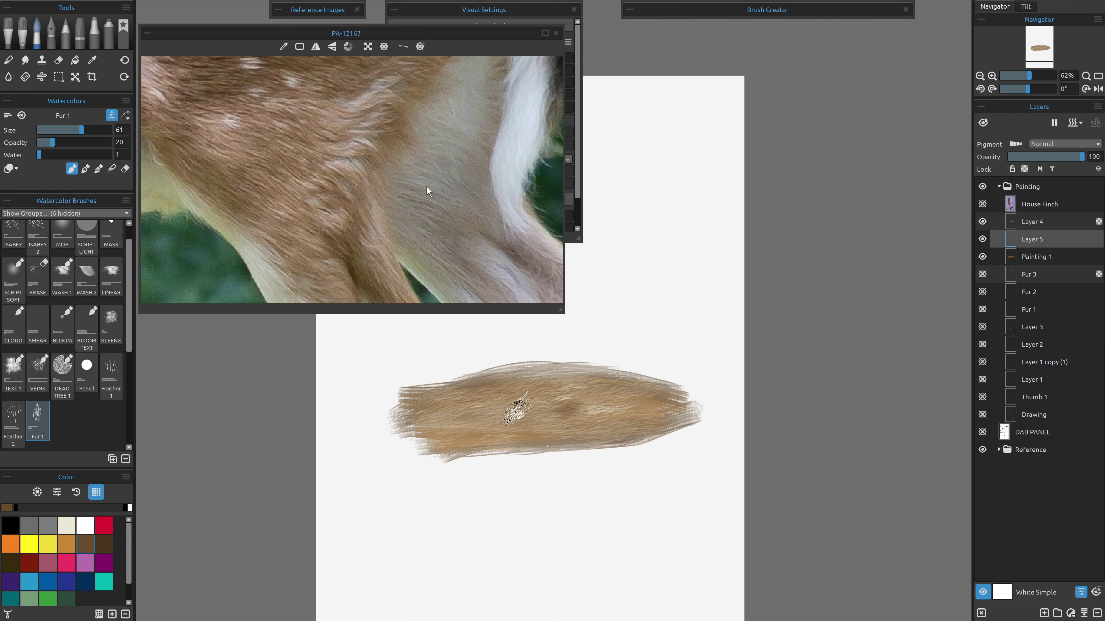
{"action": "left_click_drag", "start_coordinate": [457, 226], "coordinate": [439, 158]}
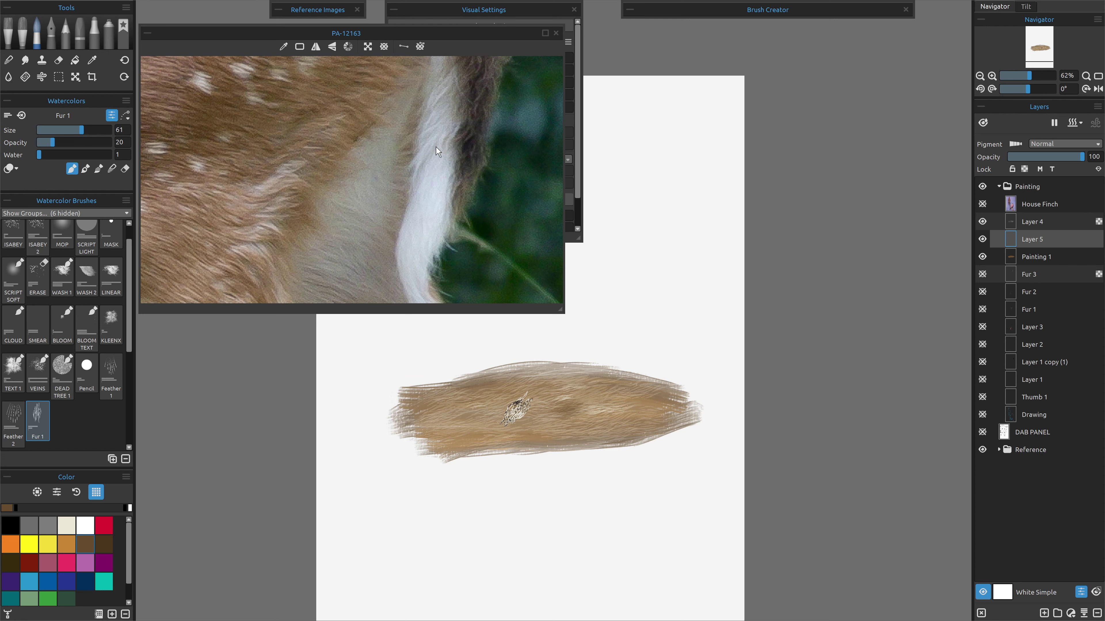
{"action": "left_click_drag", "start_coordinate": [367, 214], "coordinate": [340, 259]}
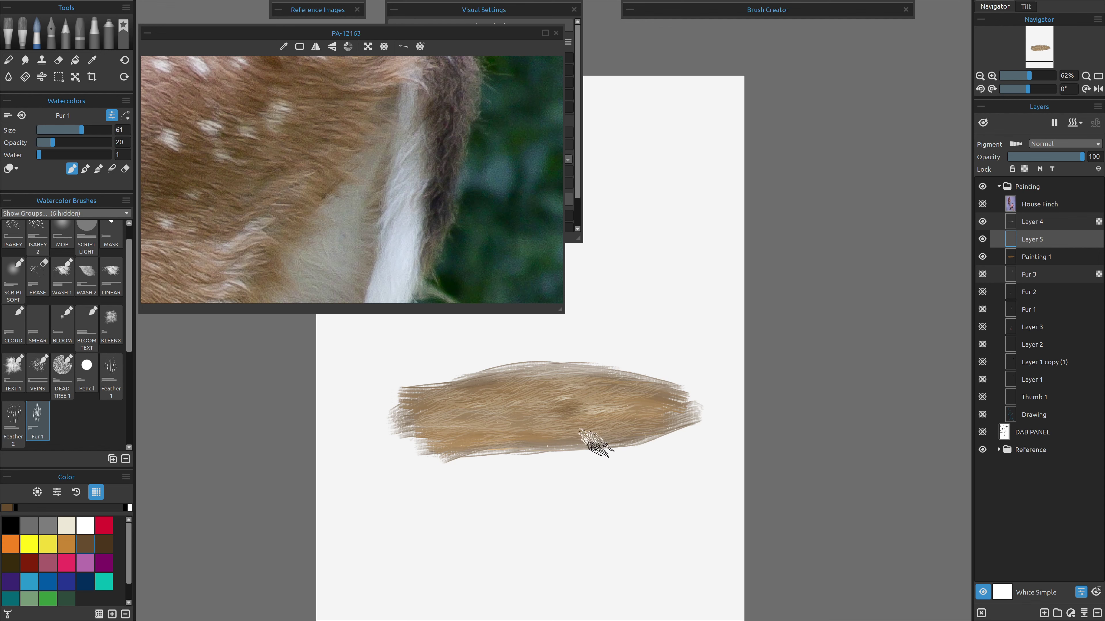
{"action": "scroll", "coordinate": [595, 430], "scroll_direction": "up", "scroll_amount": 3}
{"action": "scroll", "coordinate": [617, 321], "scroll_direction": "up", "scroll_amount": 1}
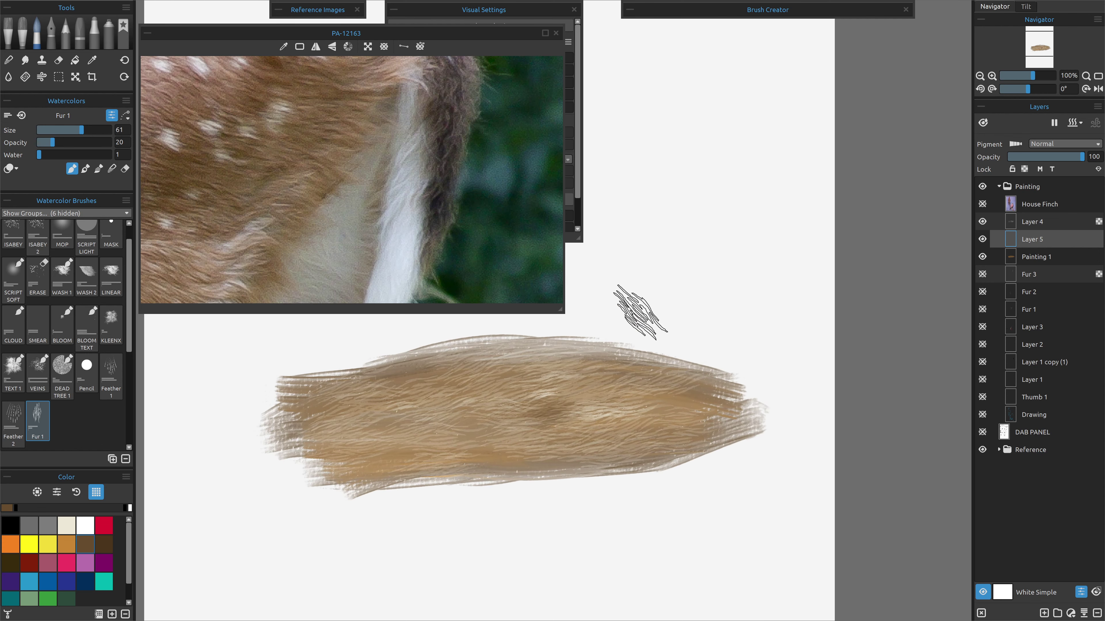
{"action": "scroll", "coordinate": [636, 308], "scroll_direction": "up", "scroll_amount": 2}
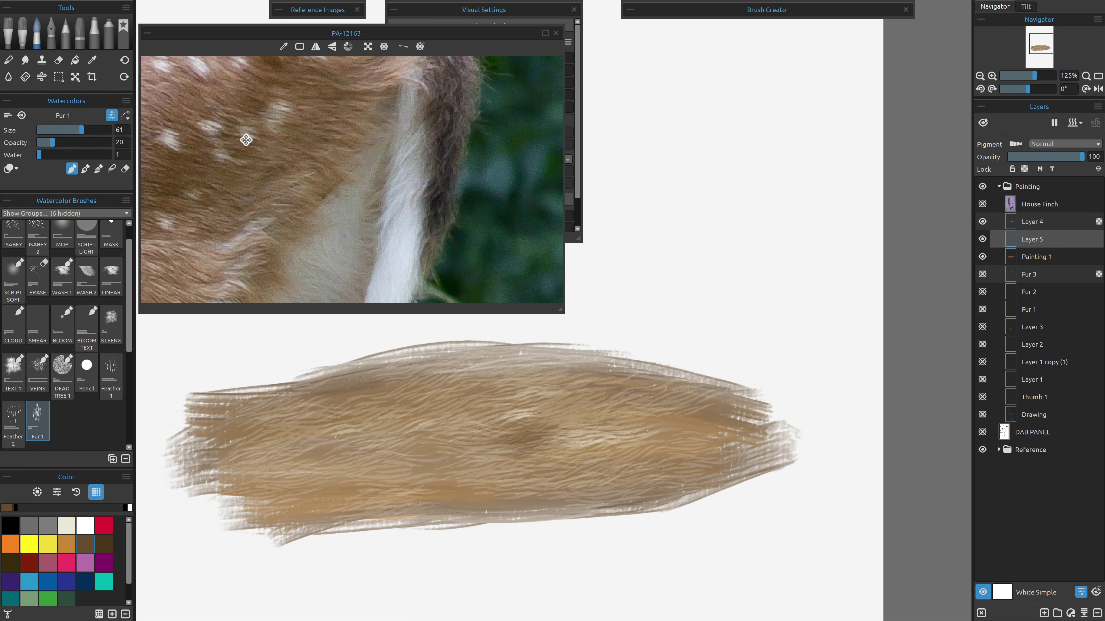
{"action": "left_click_drag", "start_coordinate": [318, 176], "coordinate": [440, 156]}
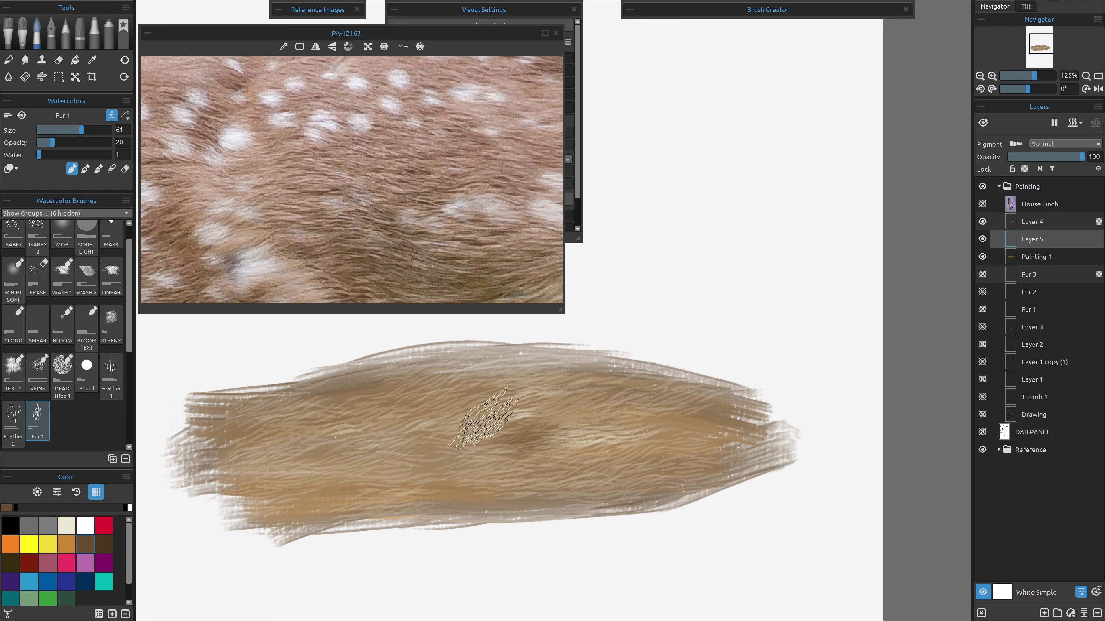
Pick the KLEENX brush, select Layer 4, and compare the patch with that layer hidden and shown.
{"action": "left_click", "coordinate": [111, 333]}
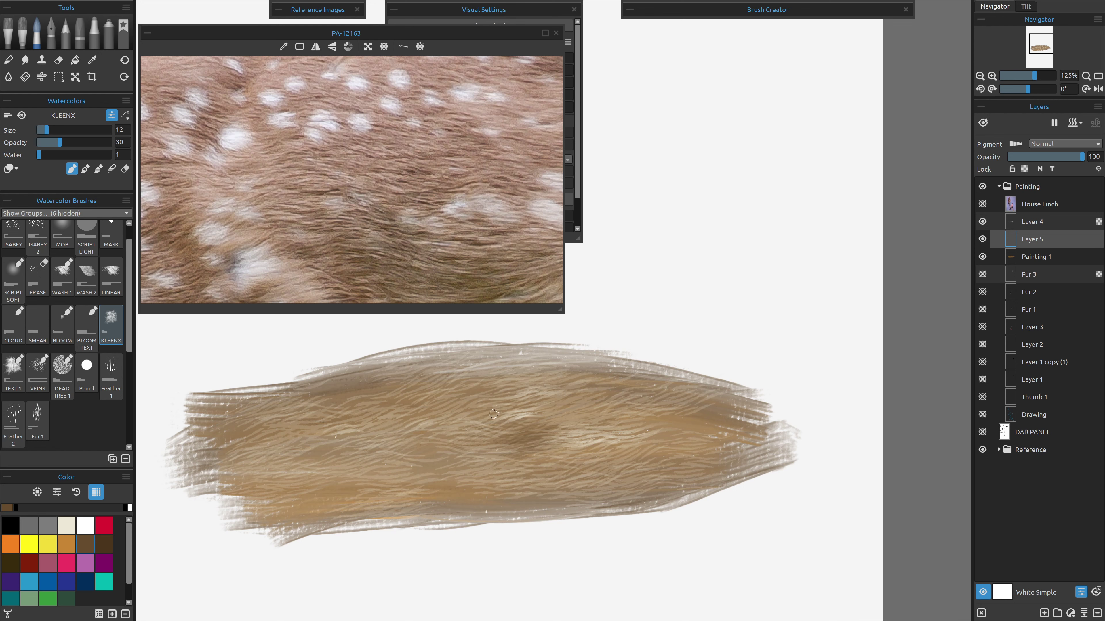
{"action": "left_click", "coordinate": [1046, 226]}
{"action": "left_click", "coordinate": [982, 222]}
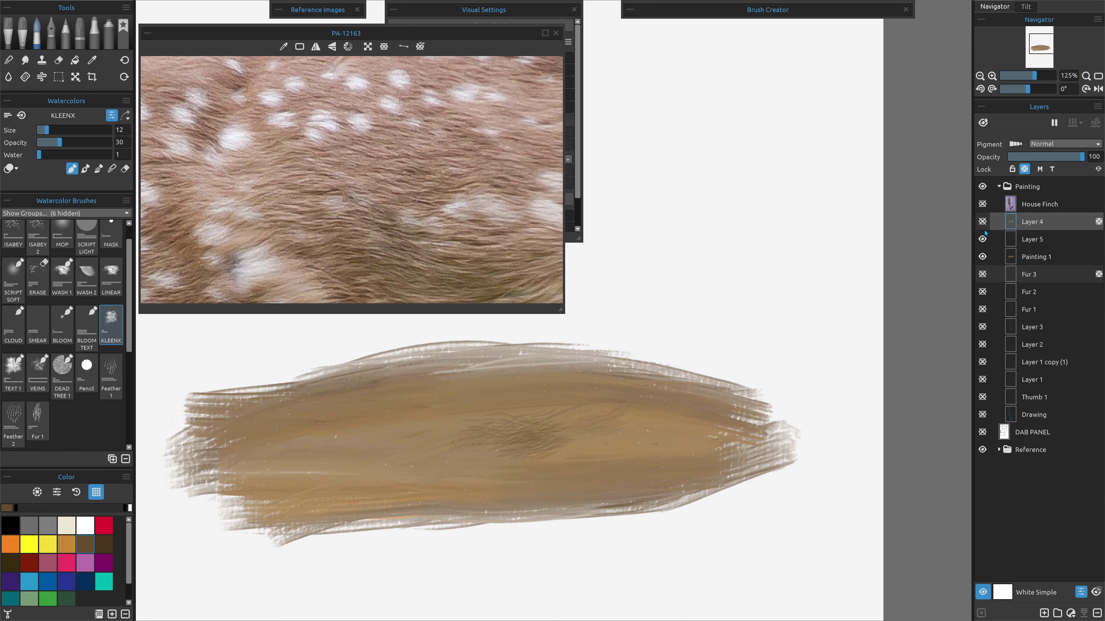
{"action": "left_click", "coordinate": [982, 221]}
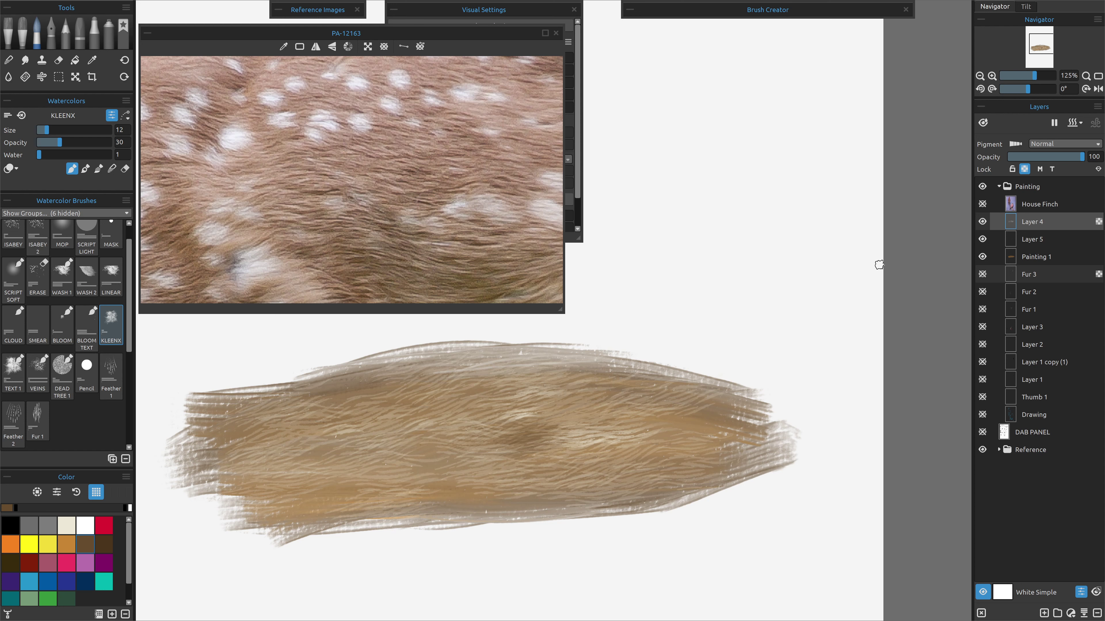
Add a new layer above Layer 4 and paint cream fur marks across the patch with Fur 1 at size 68 and opacity 32.
{"action": "key", "text": "ctrl+shift+n"}
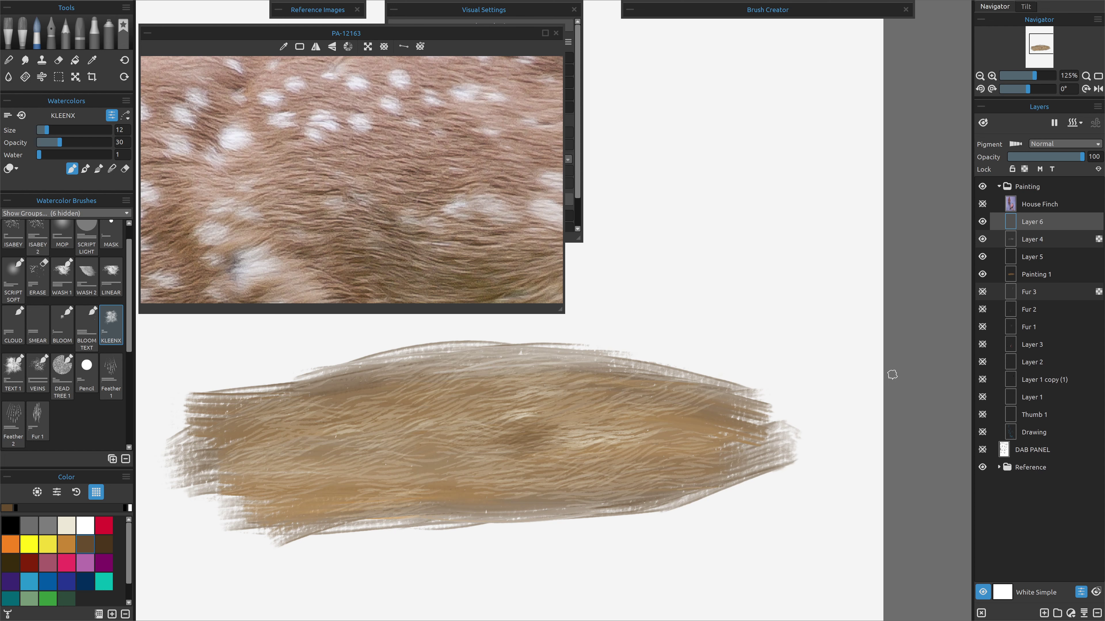
{"action": "left_click", "coordinate": [38, 419]}
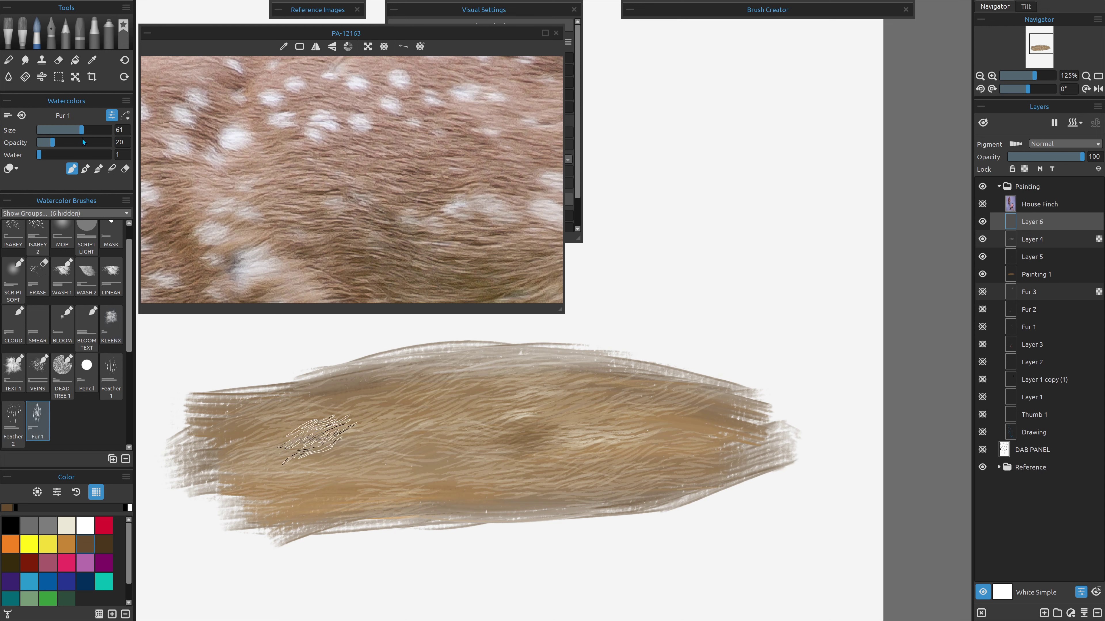
{"action": "left_click", "coordinate": [88, 134]}
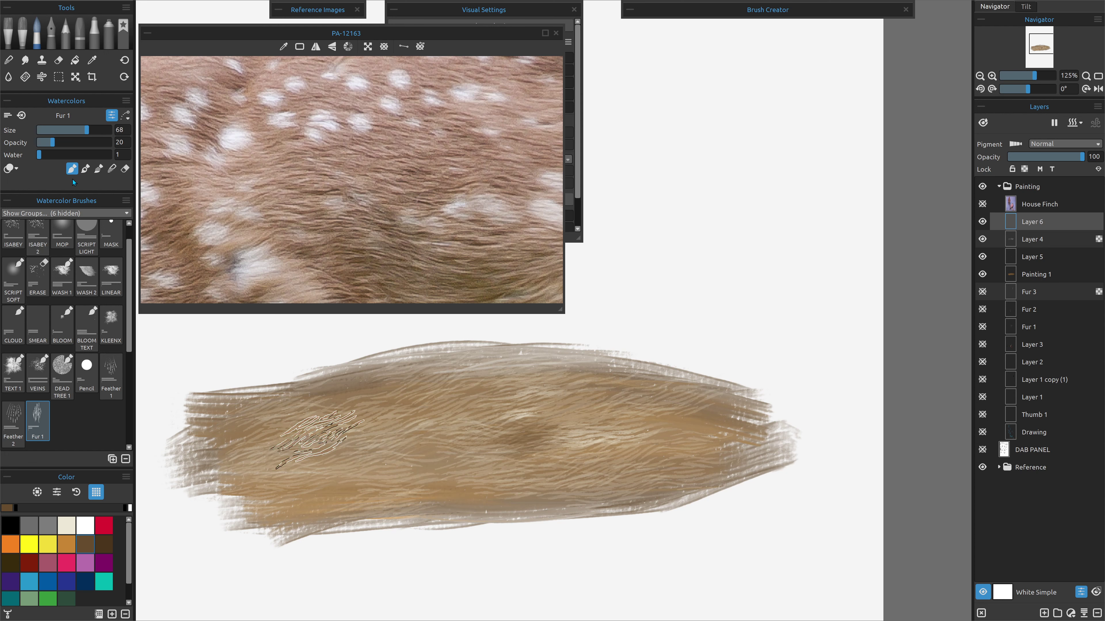
{"action": "left_click", "coordinate": [62, 147]}
{"action": "left_click", "coordinate": [66, 528]}
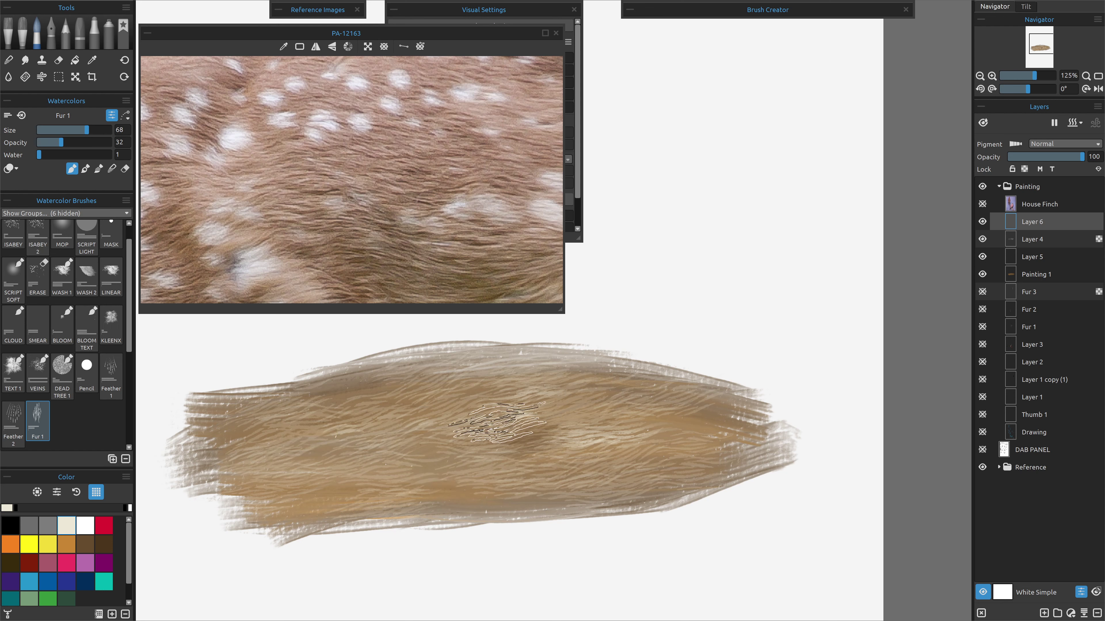
{"action": "left_click_drag", "start_coordinate": [518, 419], "coordinate": [556, 420]}
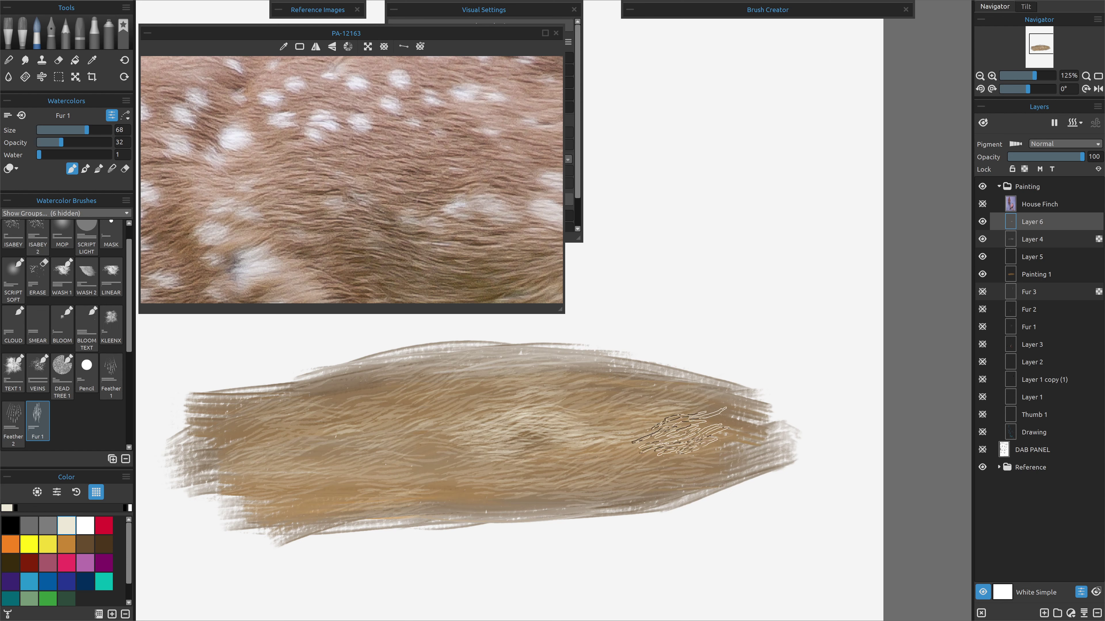
{"action": "left_click_drag", "start_coordinate": [695, 430], "coordinate": [705, 437]}
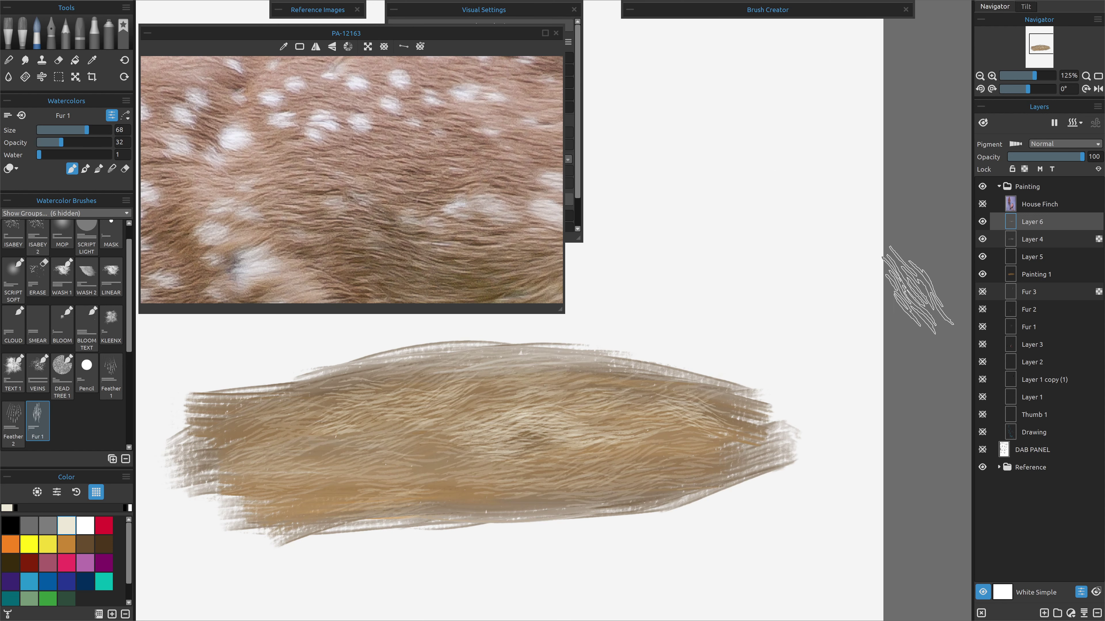
{"action": "key", "text": "ctrl+0"}
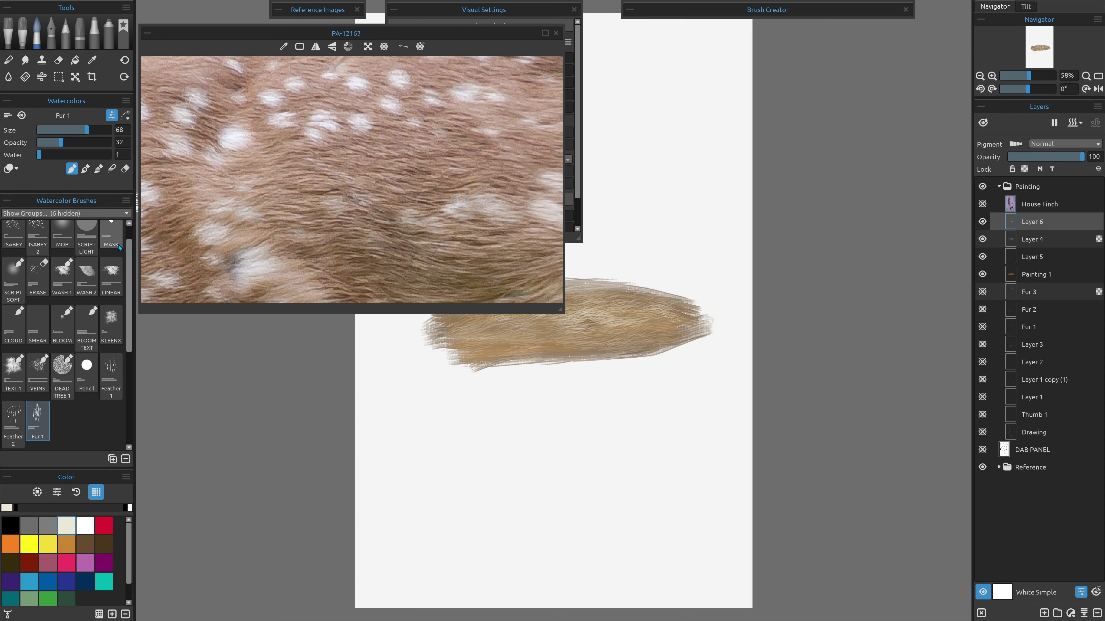
Choose the PINE brush from the TREES group and set it to dark green, size 64 and opacity 83.
{"action": "left_click_drag", "start_coordinate": [130, 272], "coordinate": [135, 329]}
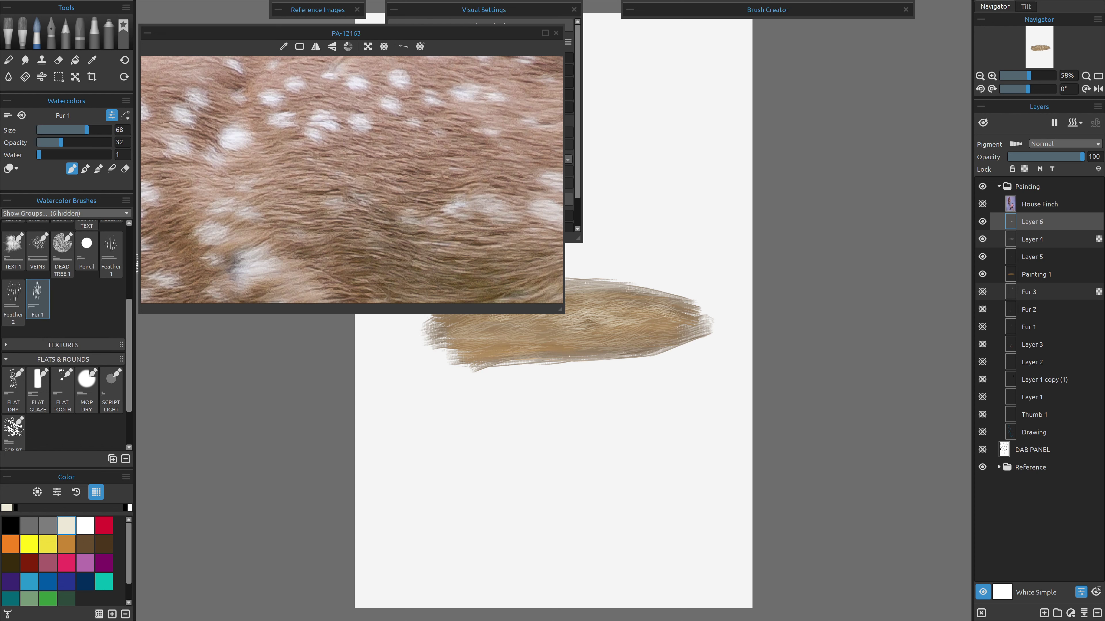
{"action": "left_click", "coordinate": [5, 358]}
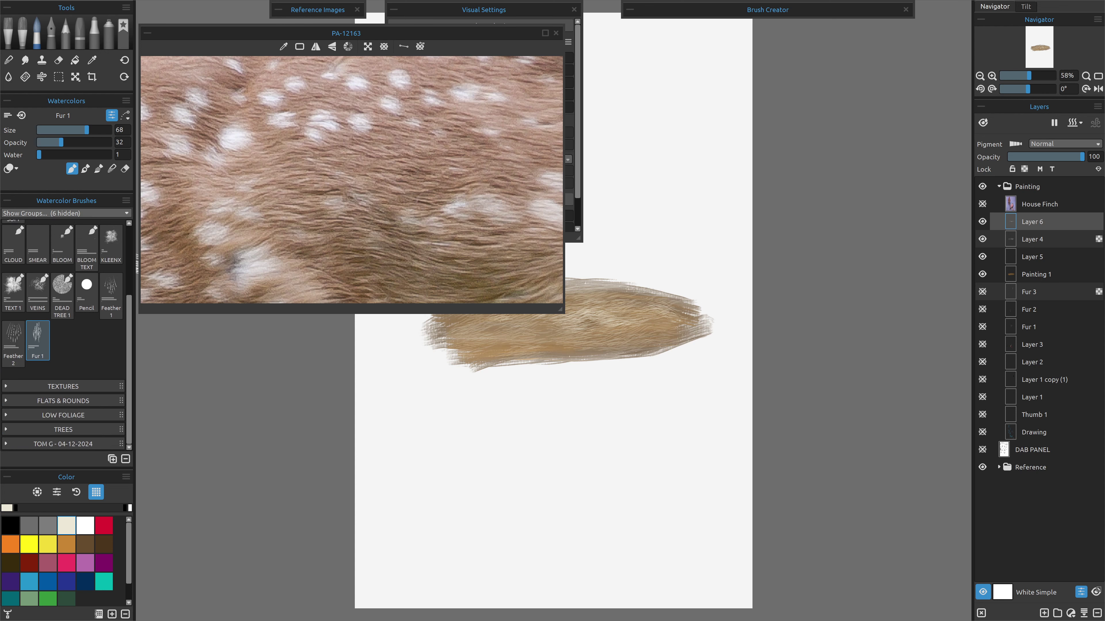
{"action": "left_click", "coordinate": [26, 430]}
{"action": "scroll", "coordinate": [77, 413], "scroll_direction": "down", "scroll_amount": 3}
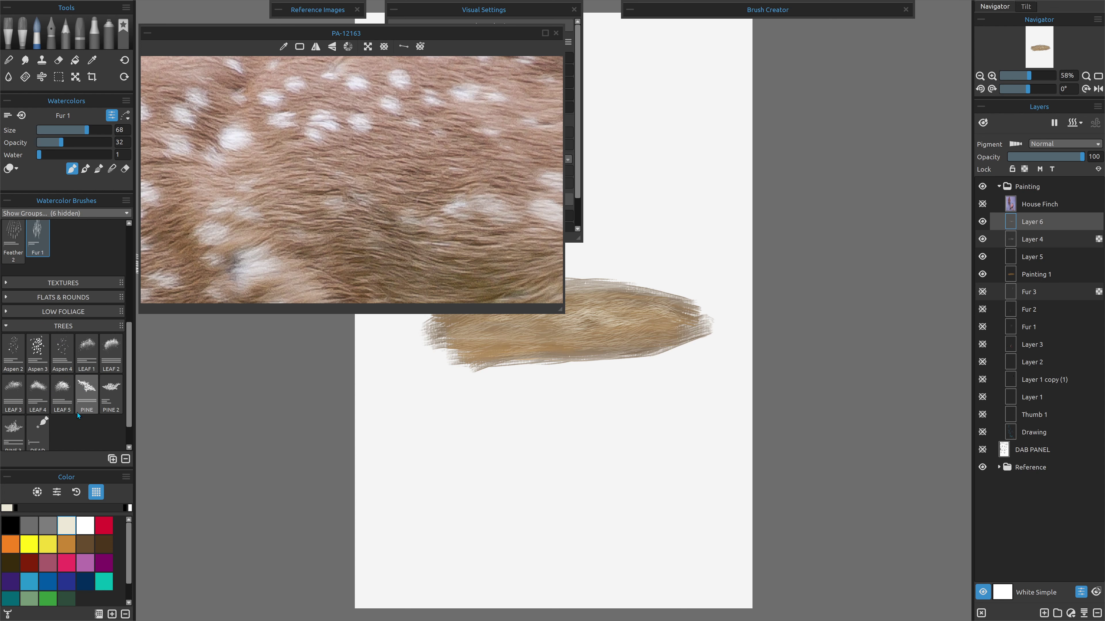
{"action": "left_click", "coordinate": [86, 391]}
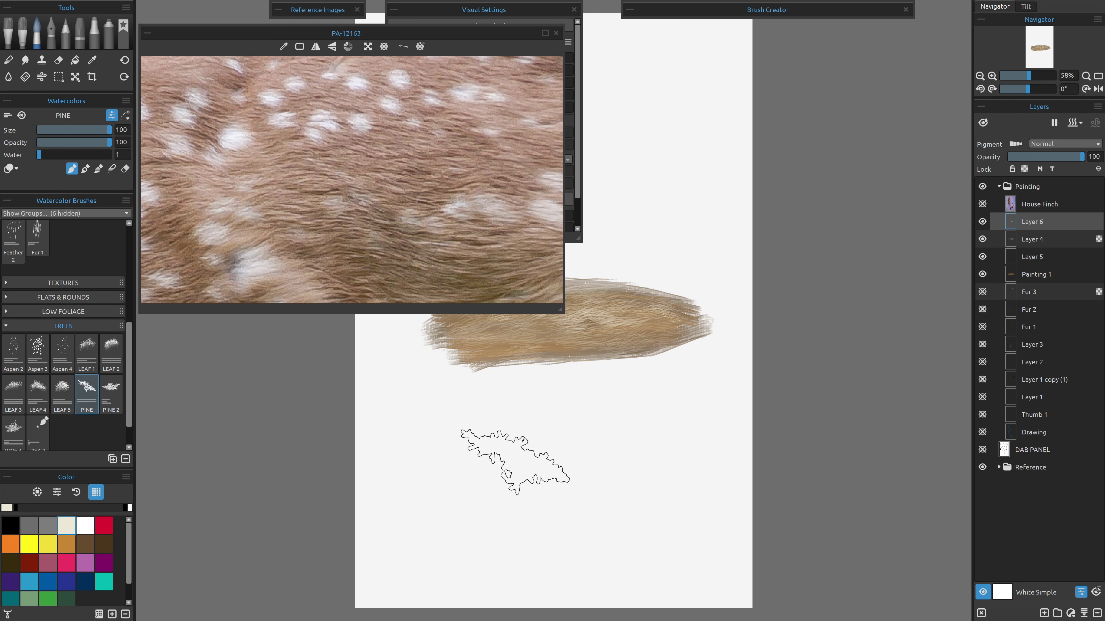
{"action": "mouse_move", "coordinate": [99, 135]}
{"action": "left_mouse_down"}
{"action": "mouse_move", "coordinate": [101, 146]}
{"action": "mouse_move", "coordinate": [69, 147]}
{"action": "mouse_move", "coordinate": [96, 152]}
{"action": "left_mouse_up"}
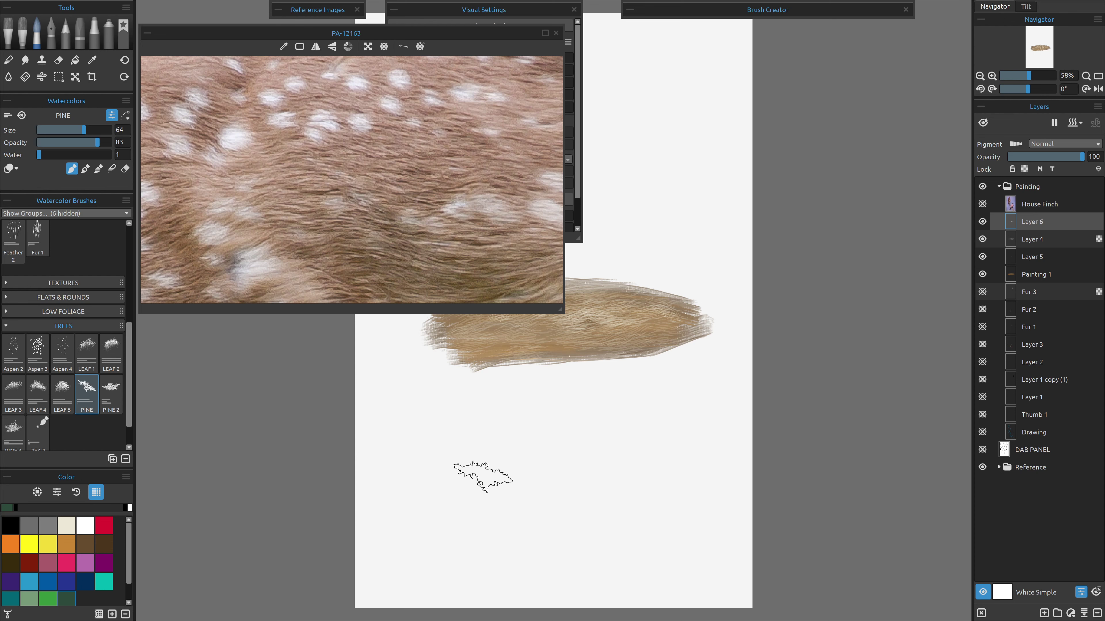
Paint dark green pine branches on Layer 6 below the fur patch, building up the body of a conifer.
{"action": "left_click_drag", "start_coordinate": [478, 476], "coordinate": [490, 481]}
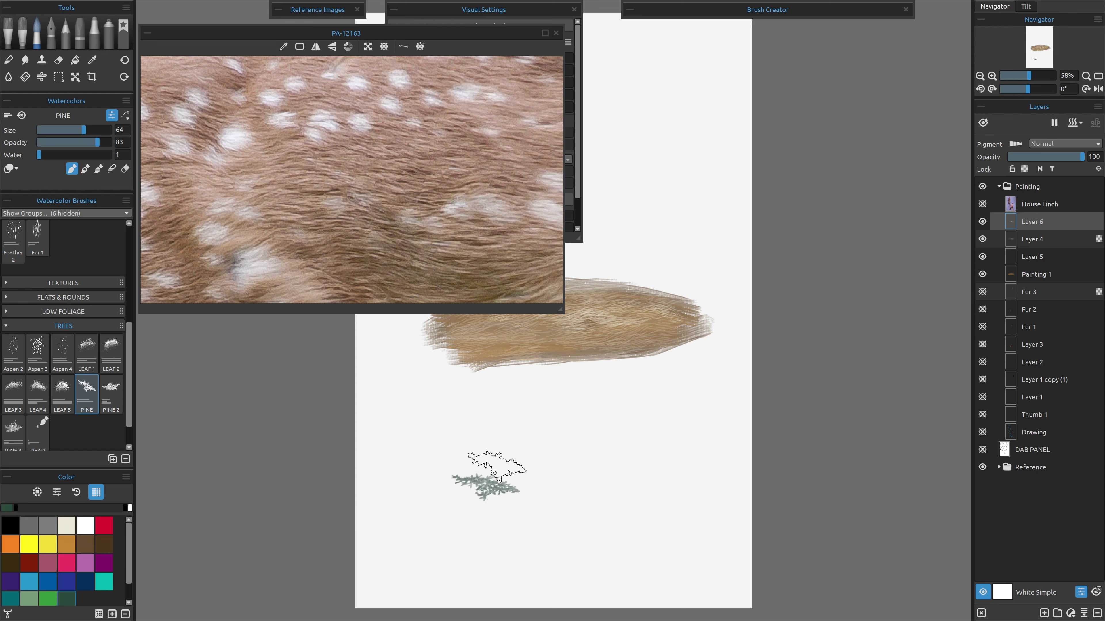
{"action": "mouse_move", "coordinate": [498, 467]}
{"action": "left_mouse_down"}
{"action": "mouse_move", "coordinate": [521, 470]}
{"action": "mouse_move", "coordinate": [507, 433]}
{"action": "left_mouse_up"}
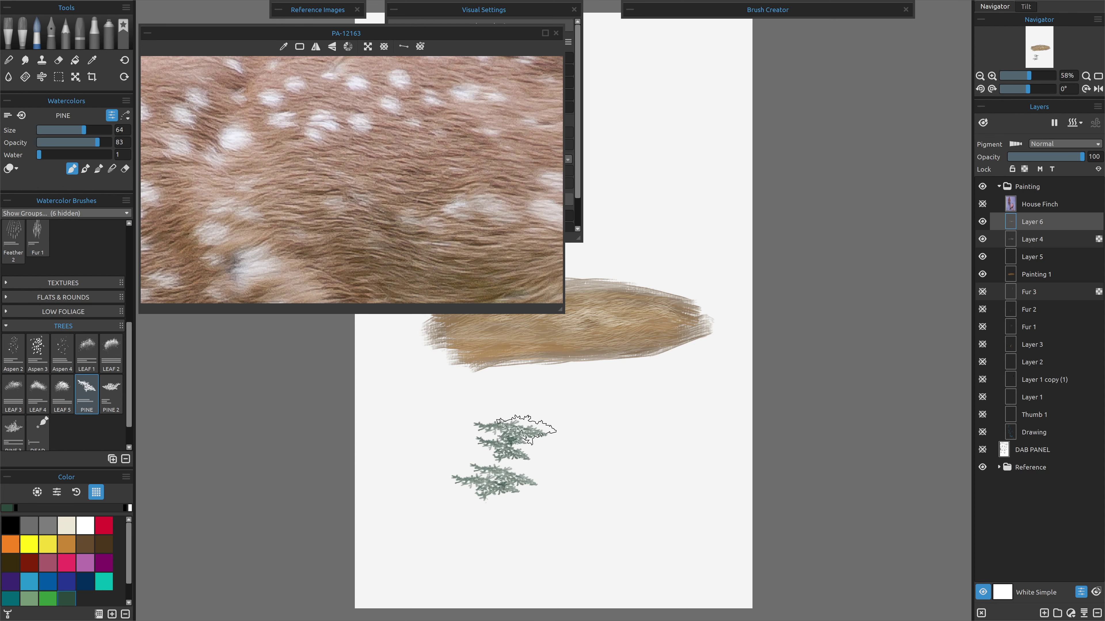
{"action": "left_click", "coordinate": [522, 410]}
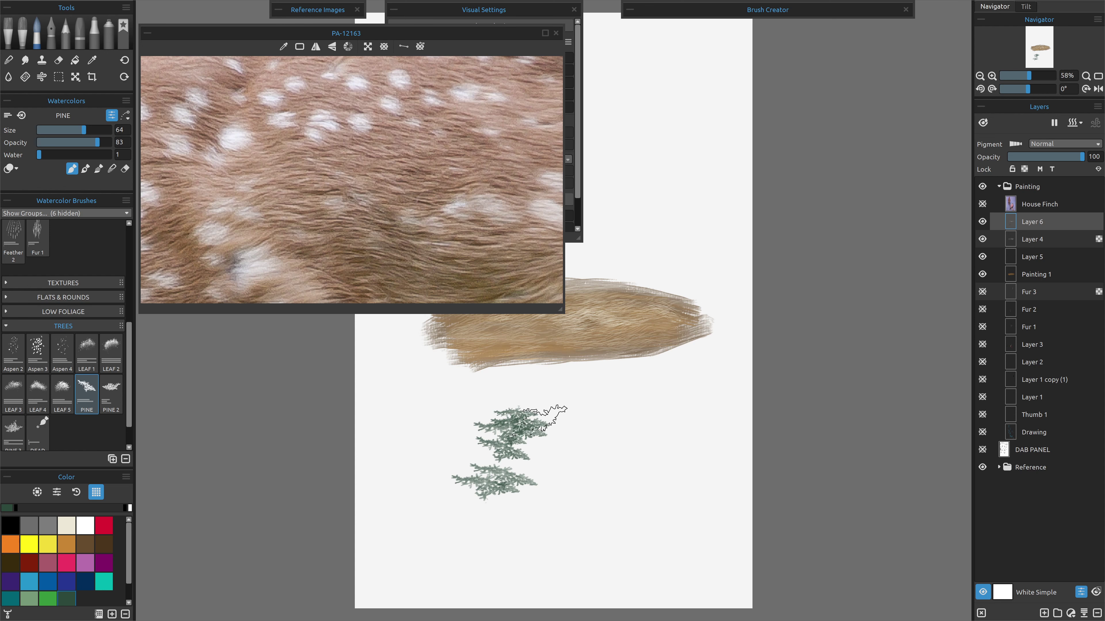
{"action": "left_click", "coordinate": [537, 420]}
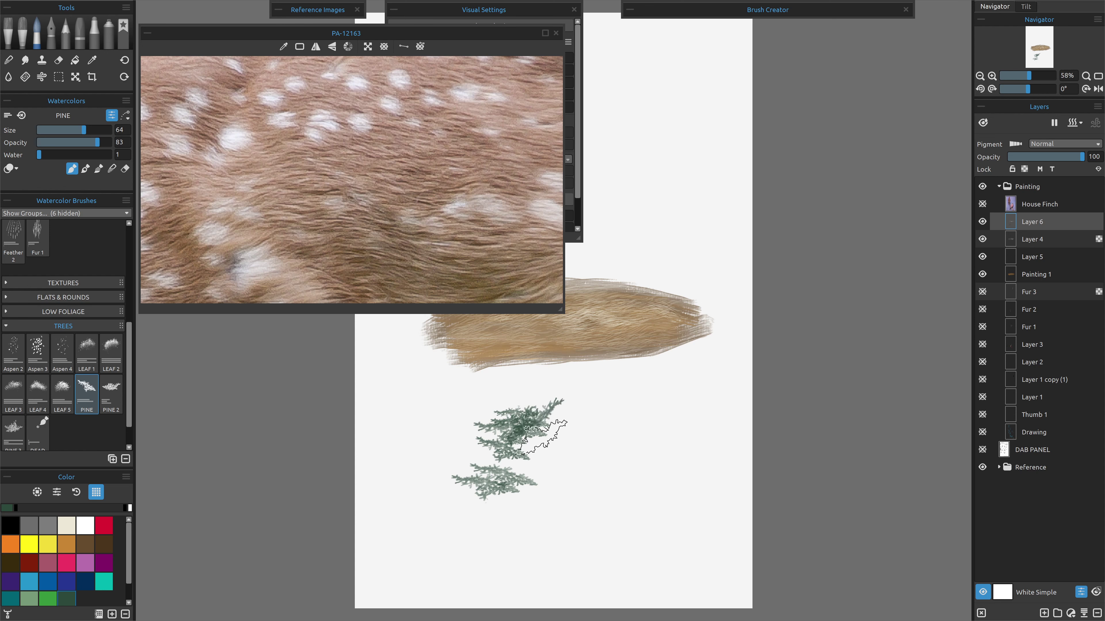
{"action": "left_click", "coordinate": [547, 436]}
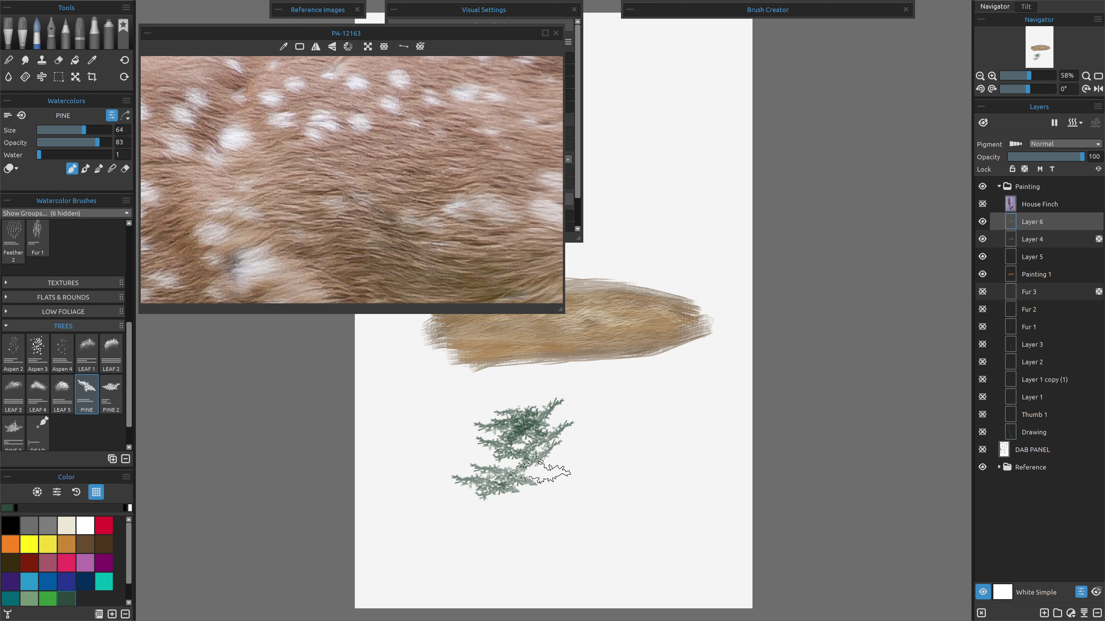
{"action": "left_click", "coordinate": [537, 471]}
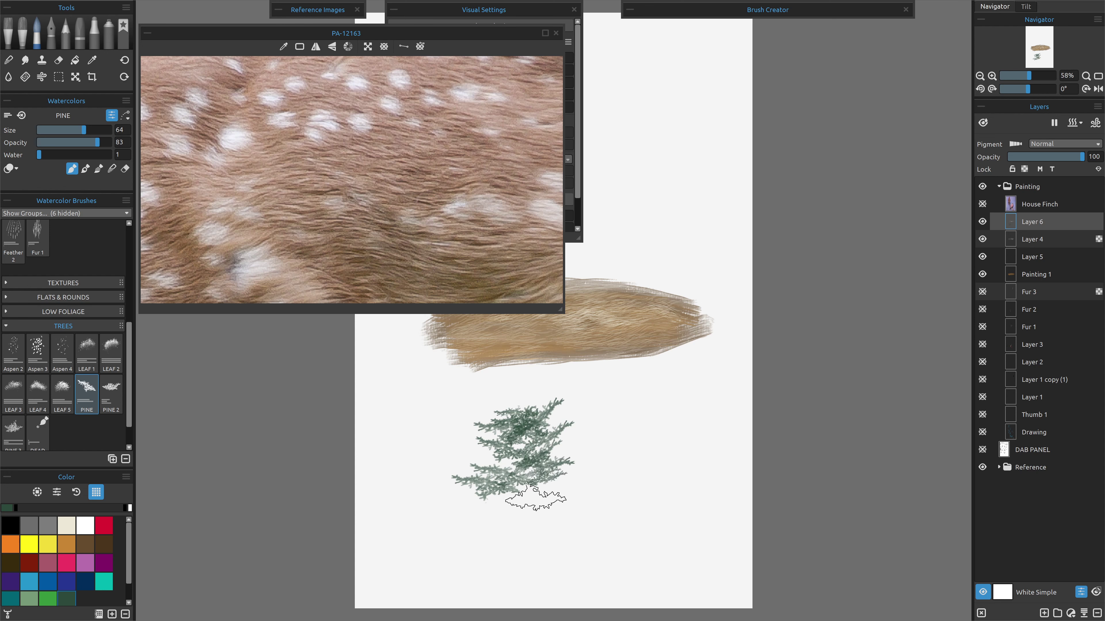
{"action": "left_click", "coordinate": [536, 494]}
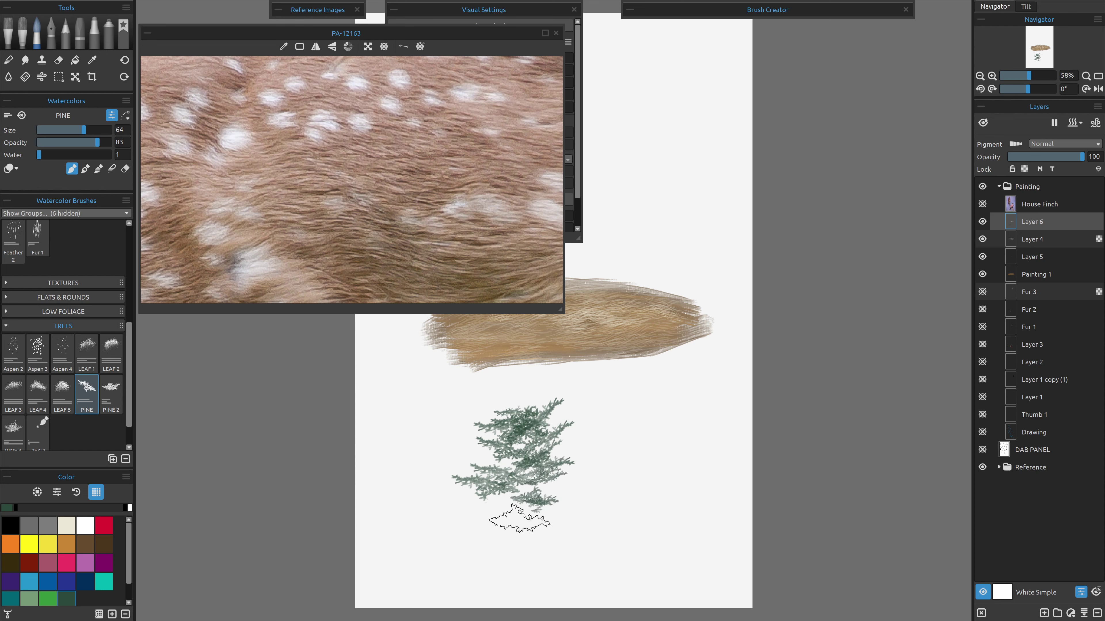
{"action": "left_click", "coordinate": [487, 461]}
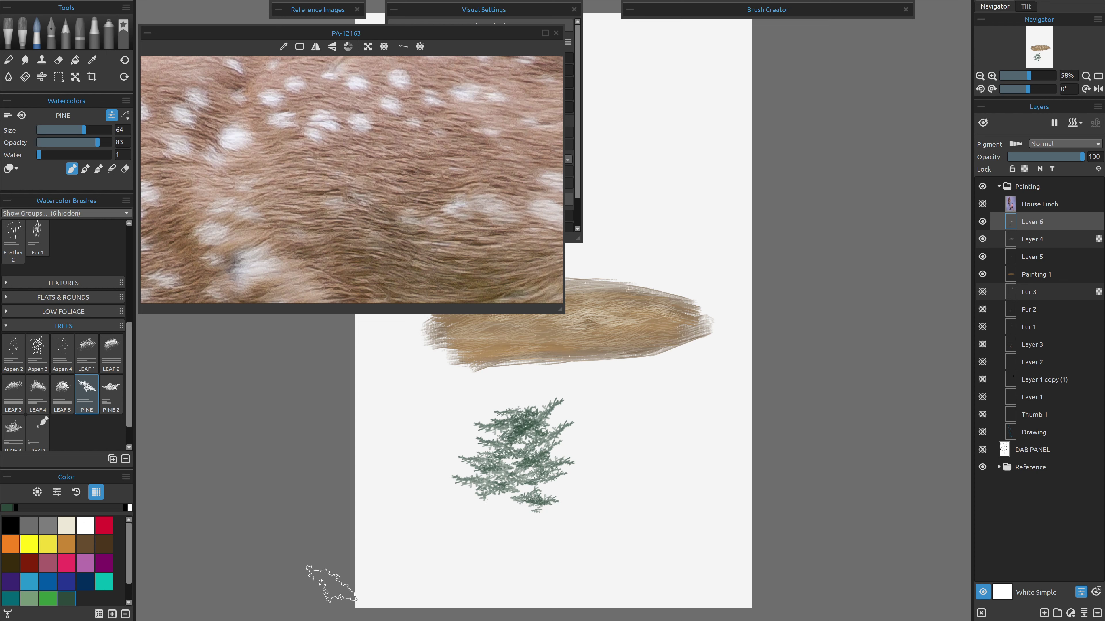
Reduce the PINE brush to size 47, paint the narrow treetop and fill in the tree's lower branches.
{"action": "left_click_drag", "start_coordinate": [82, 131], "coordinate": [73, 133]}
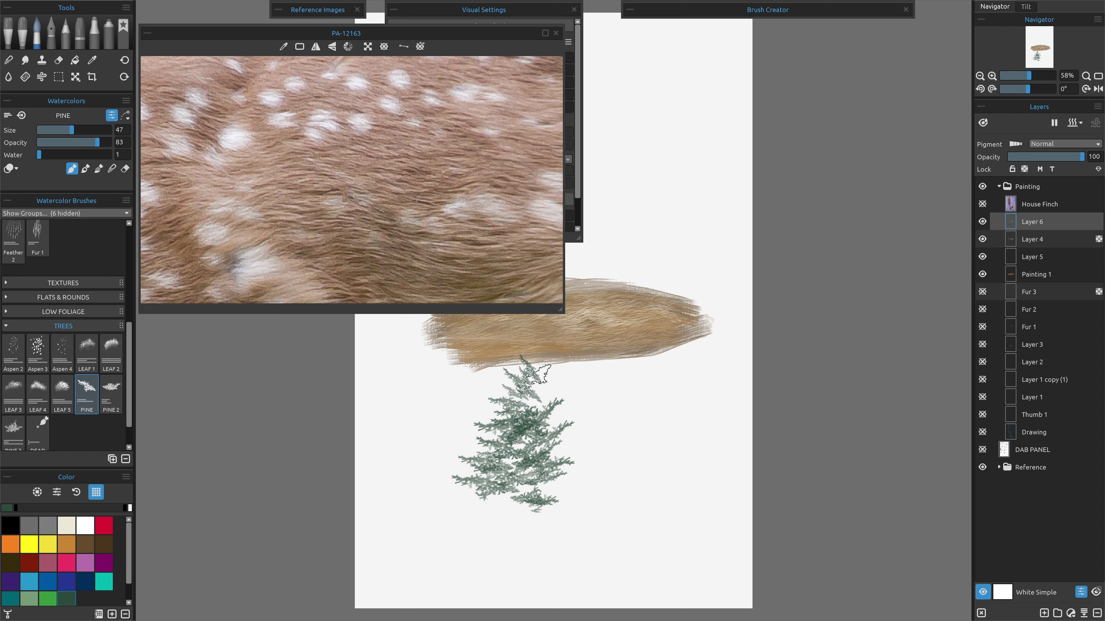
{"action": "mouse_move", "coordinate": [536, 376]}
{"action": "left_mouse_down"}
{"action": "mouse_move", "coordinate": [546, 393]}
{"action": "mouse_move", "coordinate": [525, 405]}
{"action": "left_mouse_up"}
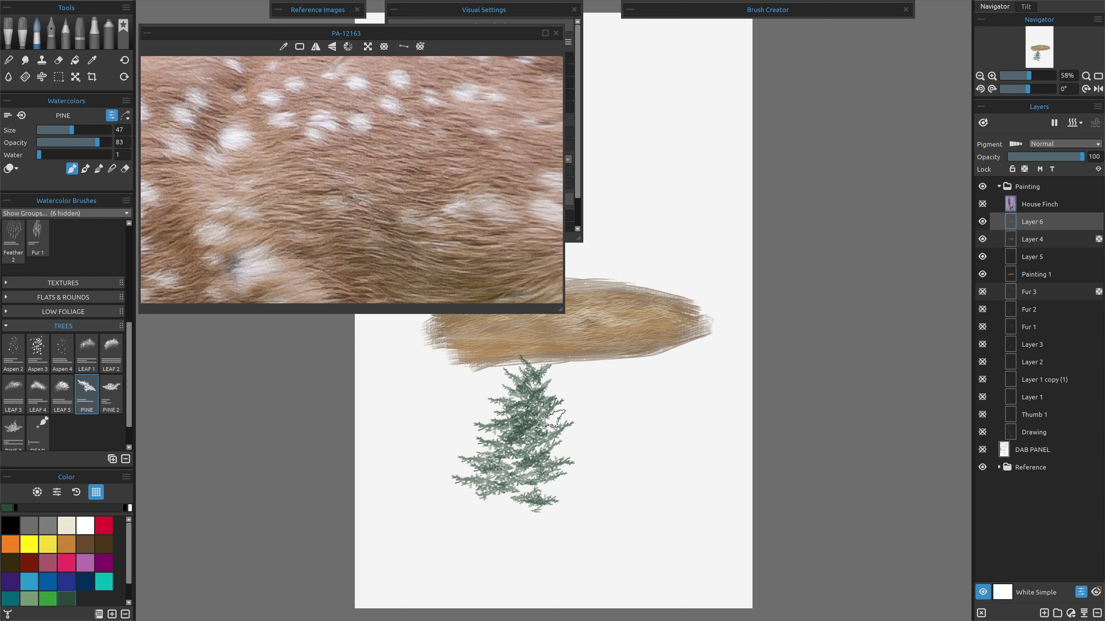
{"action": "left_click_drag", "start_coordinate": [553, 455], "coordinate": [528, 506]}
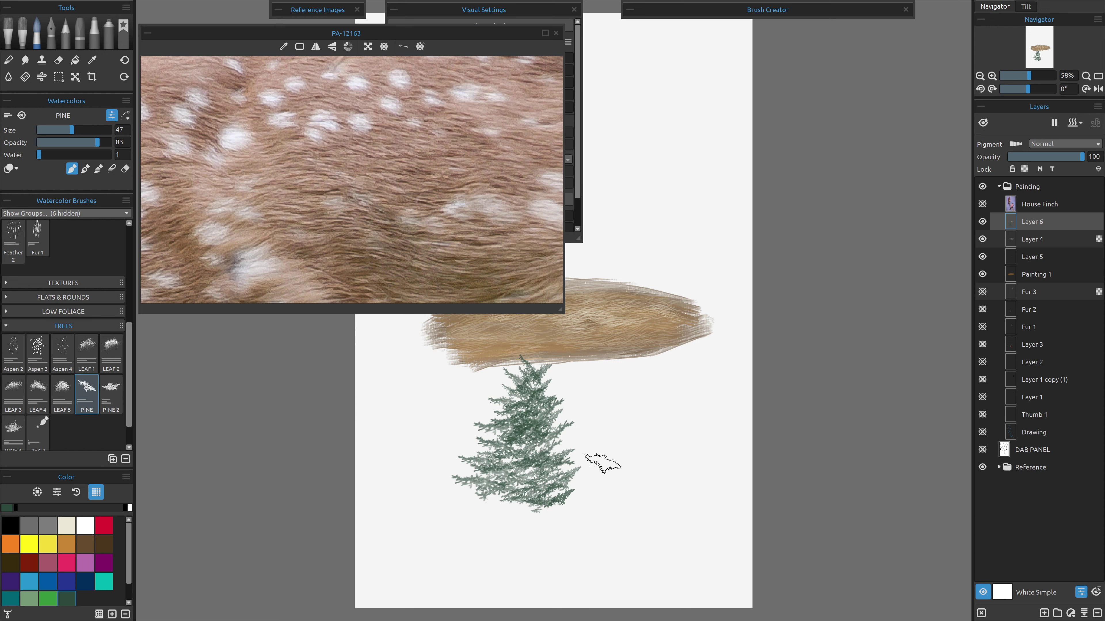
Lock the transparency of Layer 6 and paint bright green highlights on the tree's upper branches with the PINE brush.
{"action": "left_click", "coordinate": [1024, 169]}
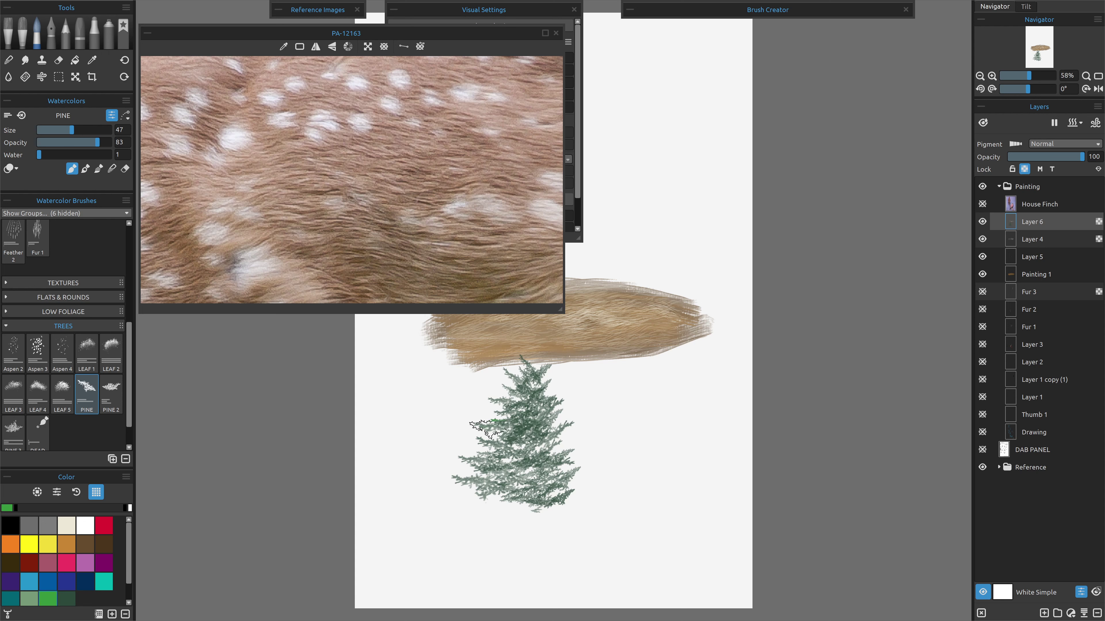
{"action": "scroll", "coordinate": [579, 439], "scroll_direction": "up", "scroll_amount": 5}
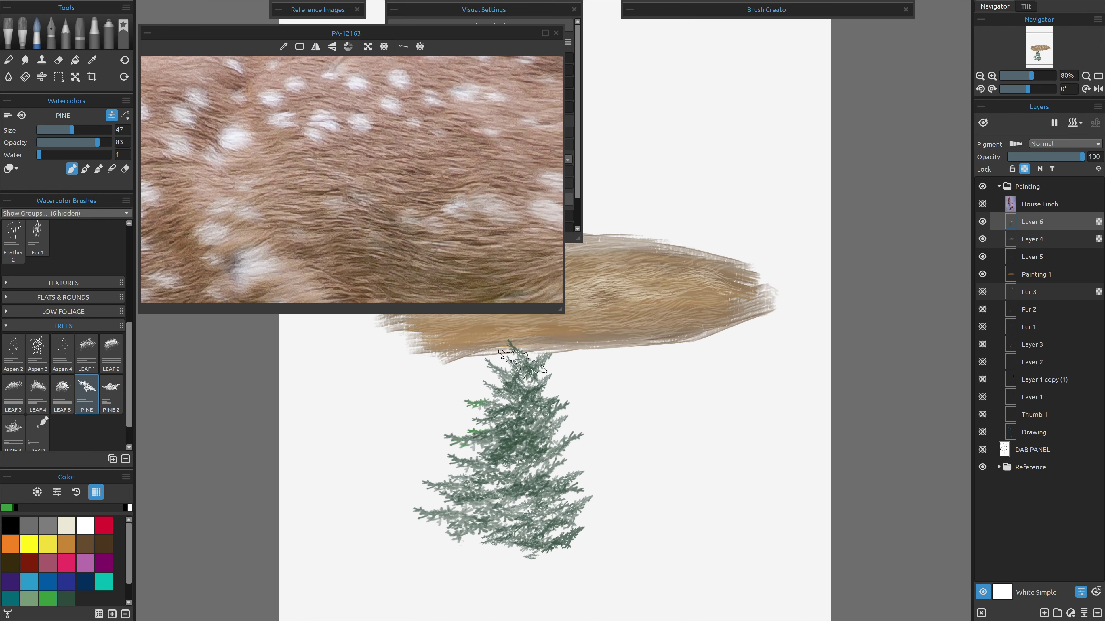
{"action": "mouse_move", "coordinate": [579, 428]}
{"action": "left_mouse_down"}
{"action": "mouse_move", "coordinate": [579, 456]}
{"action": "mouse_move", "coordinate": [579, 403]}
{"action": "mouse_move", "coordinate": [573, 391]}
{"action": "mouse_move", "coordinate": [556, 399]}
{"action": "mouse_move", "coordinate": [571, 400]}
{"action": "mouse_move", "coordinate": [573, 378]}
{"action": "mouse_move", "coordinate": [567, 391]}
{"action": "mouse_move", "coordinate": [553, 355]}
{"action": "mouse_move", "coordinate": [546, 380]}
{"action": "mouse_move", "coordinate": [538, 348]}
{"action": "mouse_move", "coordinate": [520, 354]}
{"action": "mouse_move", "coordinate": [506, 337]}
{"action": "mouse_move", "coordinate": [500, 390]}
{"action": "mouse_move", "coordinate": [493, 361]}
{"action": "mouse_move", "coordinate": [471, 366]}
{"action": "mouse_move", "coordinate": [458, 538]}
{"action": "mouse_move", "coordinate": [440, 486]}
{"action": "mouse_move", "coordinate": [437, 523]}
{"action": "mouse_move", "coordinate": [443, 467]}
{"action": "mouse_move", "coordinate": [414, 566]}
{"action": "mouse_move", "coordinate": [409, 517]}
{"action": "mouse_move", "coordinate": [392, 514]}
{"action": "mouse_move", "coordinate": [405, 580]}
{"action": "mouse_move", "coordinate": [447, 534]}
{"action": "mouse_move", "coordinate": [446, 503]}
{"action": "mouse_move", "coordinate": [447, 534]}
{"action": "mouse_move", "coordinate": [495, 524]}
{"action": "mouse_move", "coordinate": [513, 505]}
{"action": "mouse_move", "coordinate": [501, 530]}
{"action": "mouse_move", "coordinate": [510, 483]}
{"action": "left_mouse_up"}
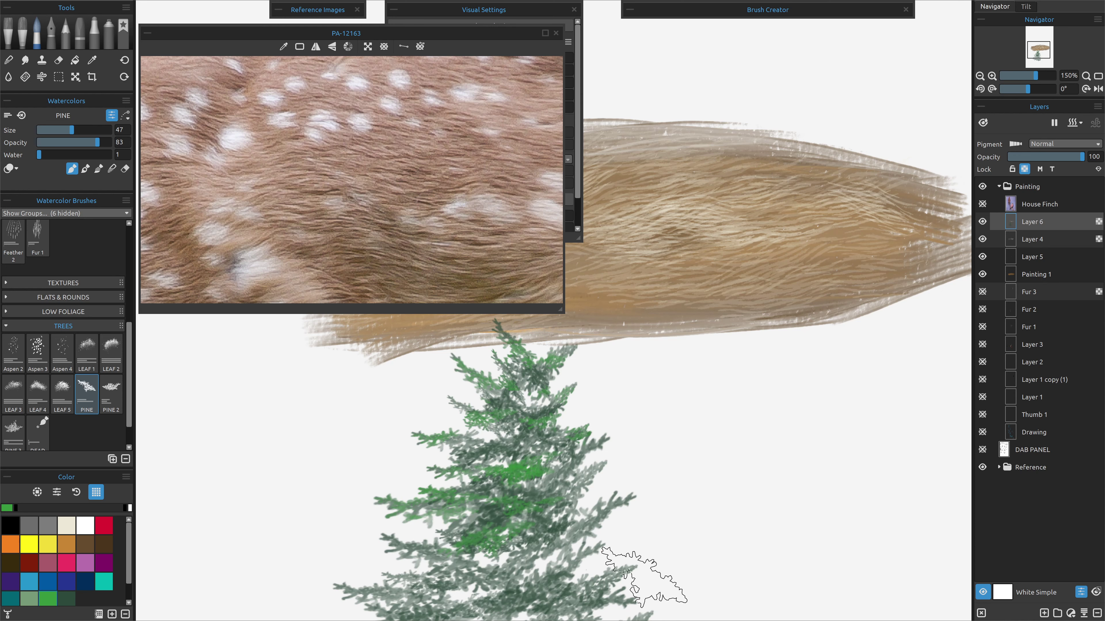
Paint soft yellow highlights across the tree's branches with the PINE brush at opacity 33.
{"action": "mouse_move", "coordinate": [668, 529]}
{"action": "left_mouse_down"}
{"action": "mouse_move", "coordinate": [678, 431]}
{"action": "mouse_move", "coordinate": [583, 425]}
{"action": "mouse_move", "coordinate": [609, 413]}
{"action": "mouse_move", "coordinate": [576, 457]}
{"action": "mouse_move", "coordinate": [591, 385]}
{"action": "mouse_move", "coordinate": [557, 418]}
{"action": "mouse_move", "coordinate": [587, 357]}
{"action": "mouse_move", "coordinate": [609, 394]}
{"action": "left_mouse_up"}
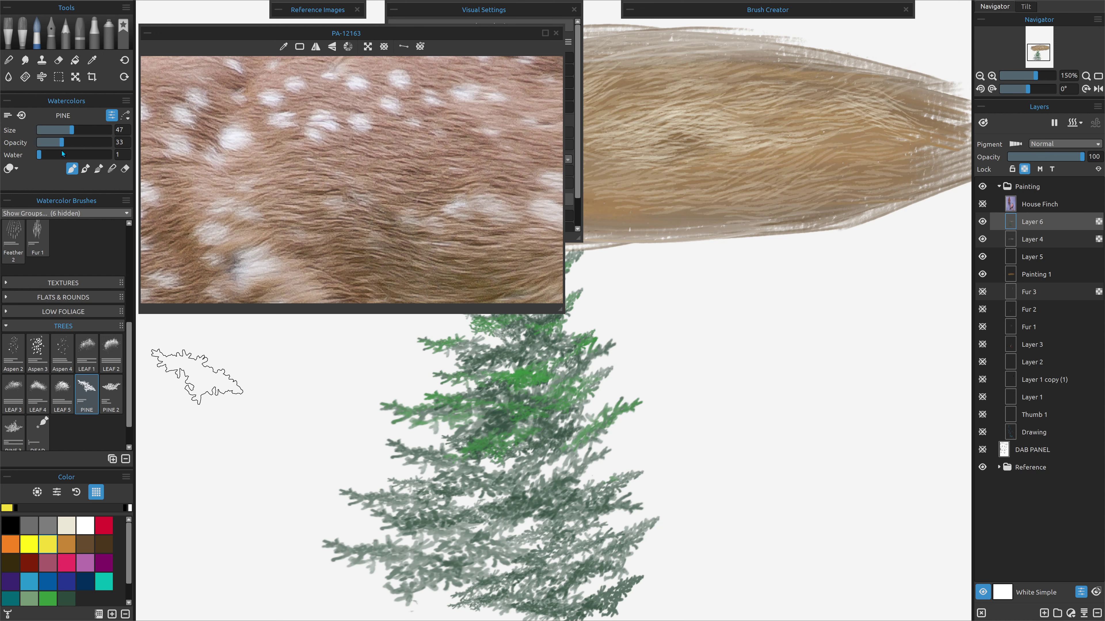
{"action": "mouse_move", "coordinate": [539, 378]}
{"action": "left_mouse_down"}
{"action": "mouse_move", "coordinate": [500, 365]}
{"action": "mouse_move", "coordinate": [530, 370]}
{"action": "mouse_move", "coordinate": [535, 385]}
{"action": "left_mouse_up"}
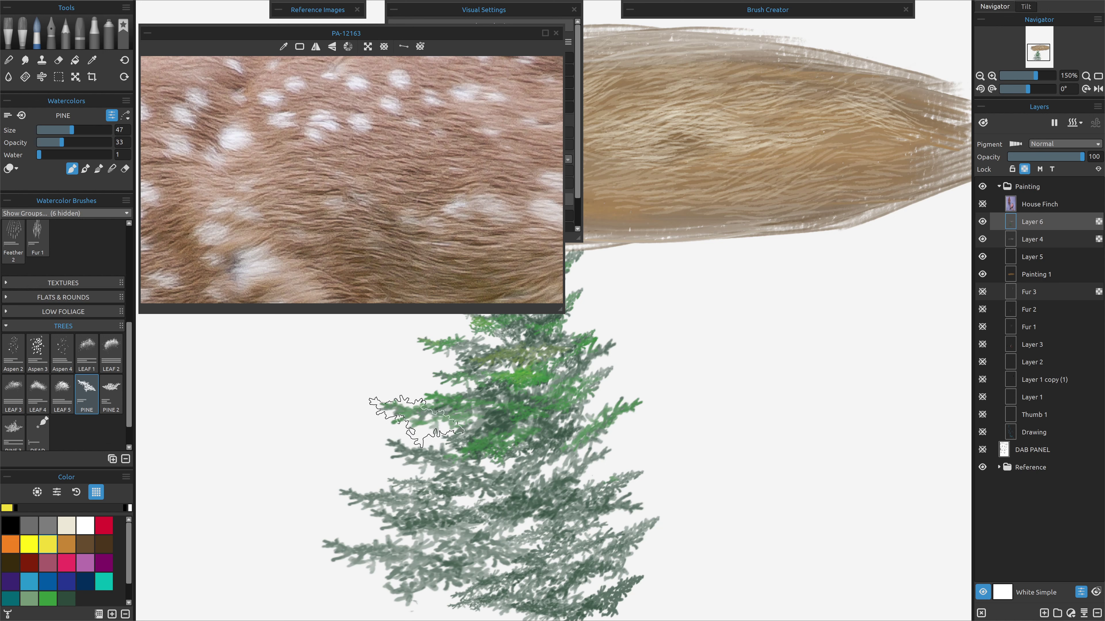
{"action": "left_click_drag", "start_coordinate": [416, 420], "coordinate": [428, 405]}
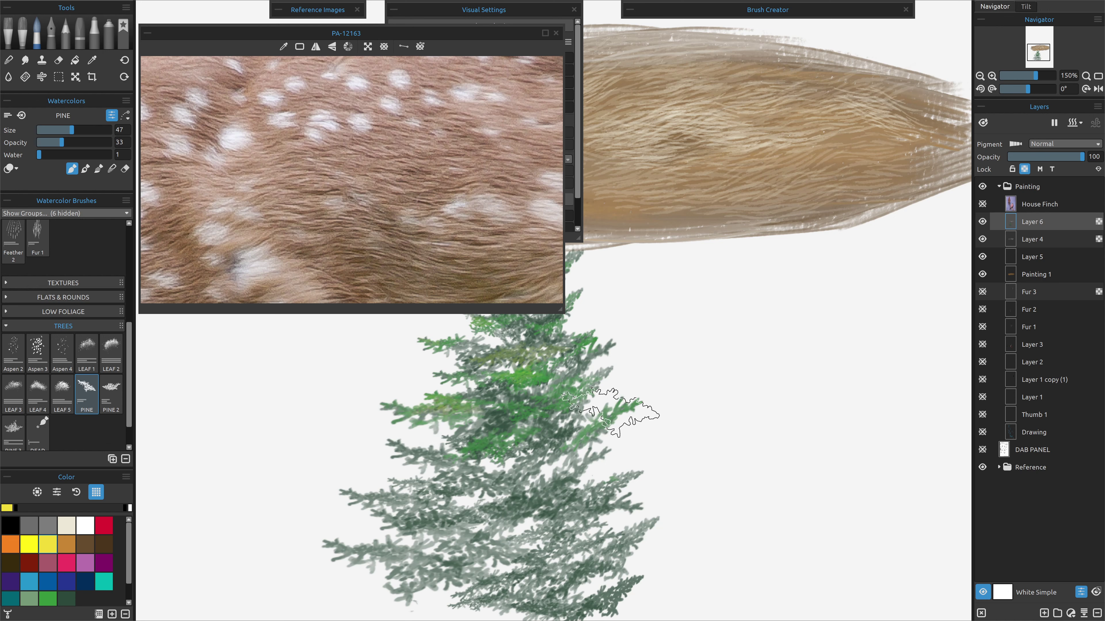
{"action": "left_click_drag", "start_coordinate": [606, 414], "coordinate": [600, 452]}
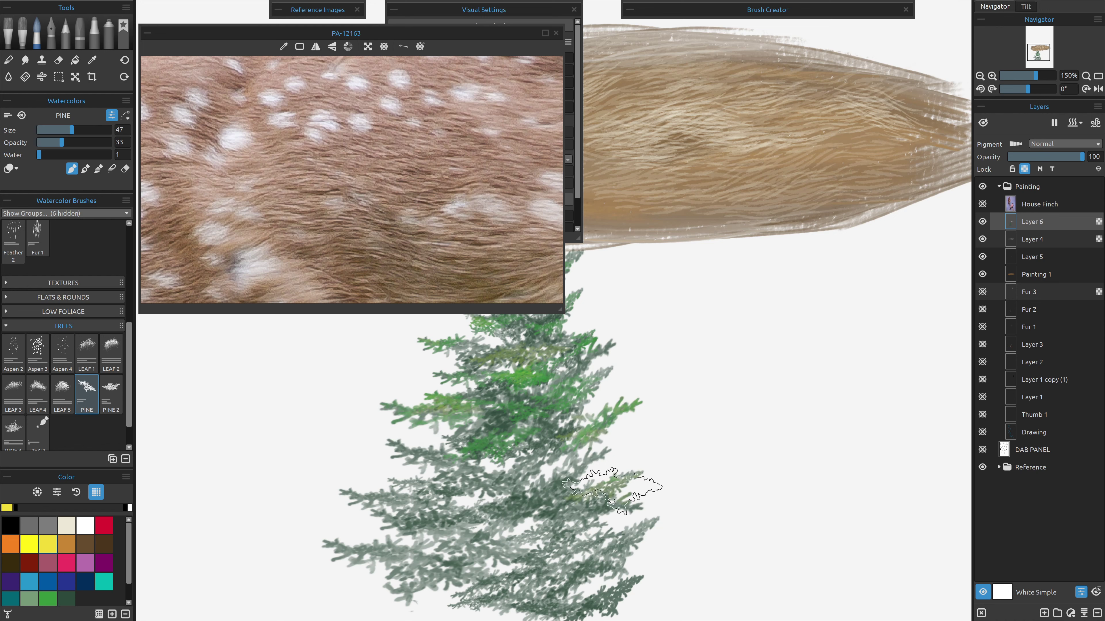
{"action": "mouse_move", "coordinate": [611, 492]}
{"action": "left_mouse_down"}
{"action": "mouse_move", "coordinate": [562, 525]}
{"action": "mouse_move", "coordinate": [594, 491]}
{"action": "mouse_move", "coordinate": [551, 494]}
{"action": "mouse_move", "coordinate": [441, 585]}
{"action": "mouse_move", "coordinate": [397, 592]}
{"action": "mouse_move", "coordinate": [462, 478]}
{"action": "mouse_move", "coordinate": [452, 483]}
{"action": "mouse_move", "coordinate": [422, 458]}
{"action": "mouse_move", "coordinate": [417, 496]}
{"action": "mouse_move", "coordinate": [433, 445]}
{"action": "mouse_move", "coordinate": [411, 513]}
{"action": "mouse_move", "coordinate": [374, 489]}
{"action": "mouse_move", "coordinate": [389, 540]}
{"action": "mouse_move", "coordinate": [390, 492]}
{"action": "mouse_move", "coordinate": [394, 538]}
{"action": "mouse_move", "coordinate": [398, 518]}
{"action": "mouse_move", "coordinate": [416, 542]}
{"action": "mouse_move", "coordinate": [376, 547]}
{"action": "mouse_move", "coordinate": [394, 549]}
{"action": "mouse_move", "coordinate": [517, 460]}
{"action": "mouse_move", "coordinate": [499, 454]}
{"action": "mouse_move", "coordinate": [486, 491]}
{"action": "mouse_move", "coordinate": [486, 475]}
{"action": "mouse_move", "coordinate": [510, 477]}
{"action": "mouse_move", "coordinate": [483, 480]}
{"action": "left_mouse_up"}
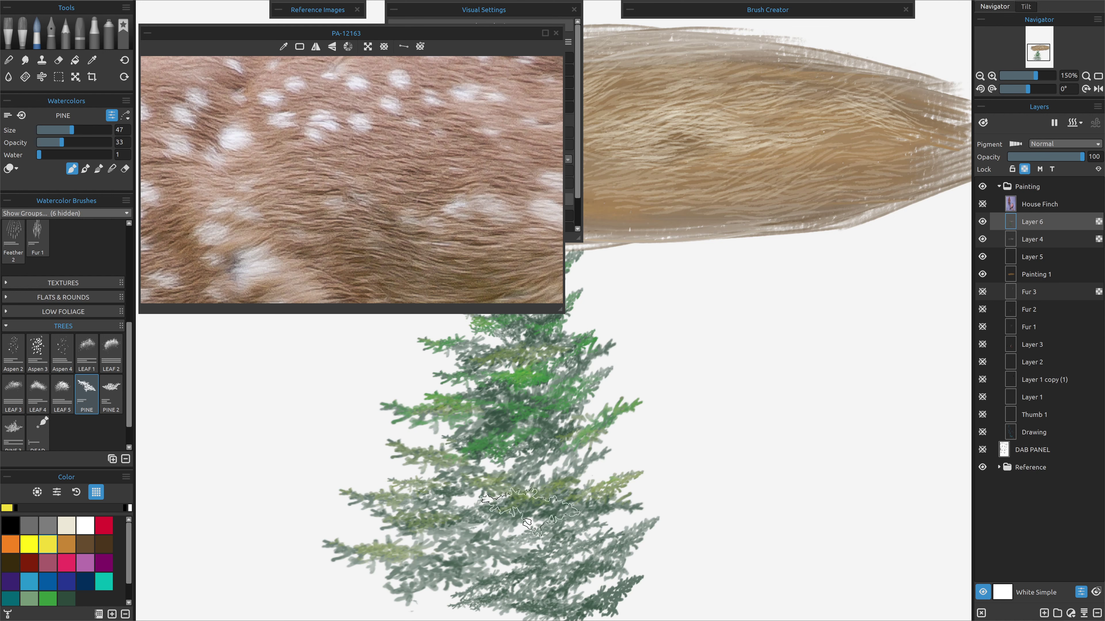
{"action": "mouse_move", "coordinate": [528, 513]}
{"action": "left_mouse_down"}
{"action": "mouse_move", "coordinate": [517, 596]}
{"action": "mouse_move", "coordinate": [515, 500]}
{"action": "left_mouse_up"}
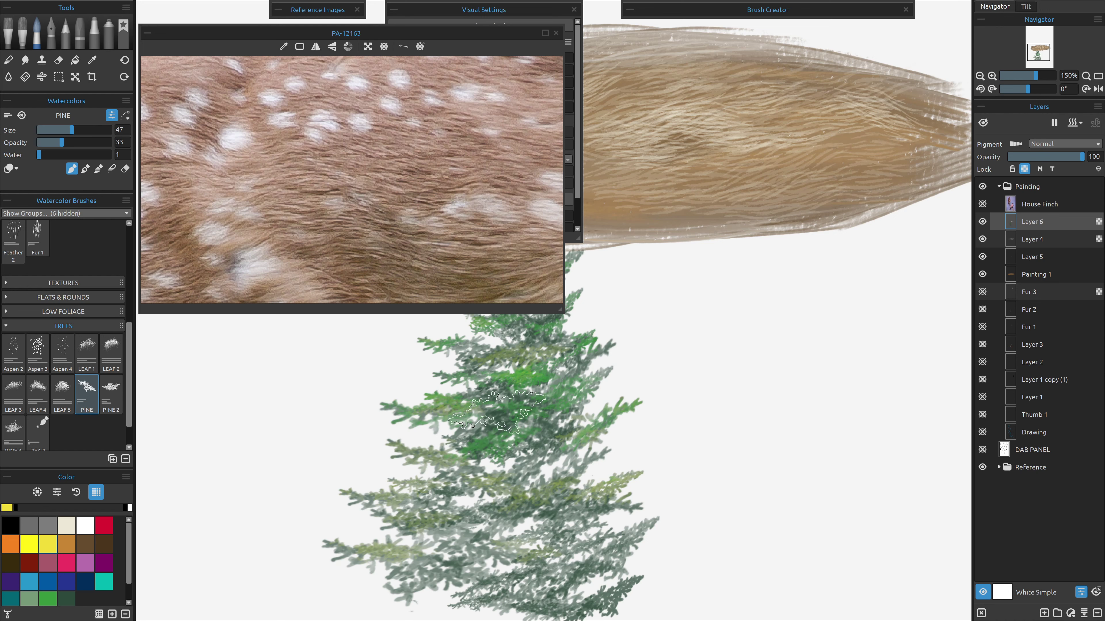
{"action": "mouse_move", "coordinate": [497, 411]}
{"action": "left_mouse_down"}
{"action": "mouse_move", "coordinate": [479, 429]}
{"action": "mouse_move", "coordinate": [487, 510]}
{"action": "mouse_move", "coordinate": [525, 505]}
{"action": "left_mouse_up"}
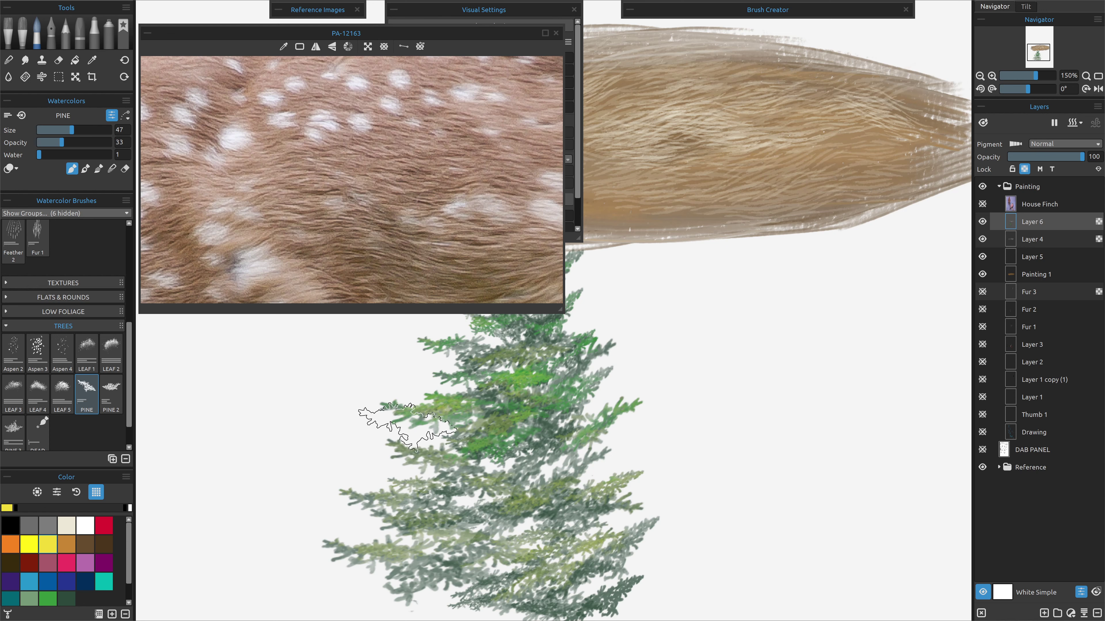
{"action": "scroll", "coordinate": [407, 427], "scroll_direction": "up", "scroll_amount": 1}
{"action": "key", "text": "ctrl+0"}
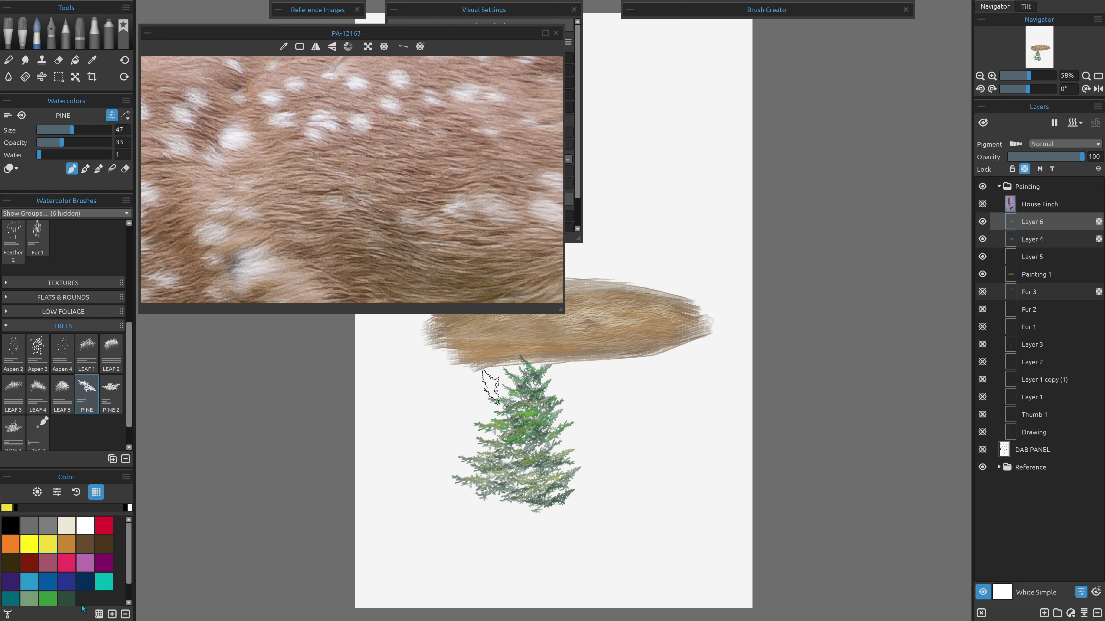
Unlock the transparency of Layer 6 and repaint the treetop taller in dark green with PINE at opacity 80.
{"action": "left_click", "coordinate": [65, 603]}
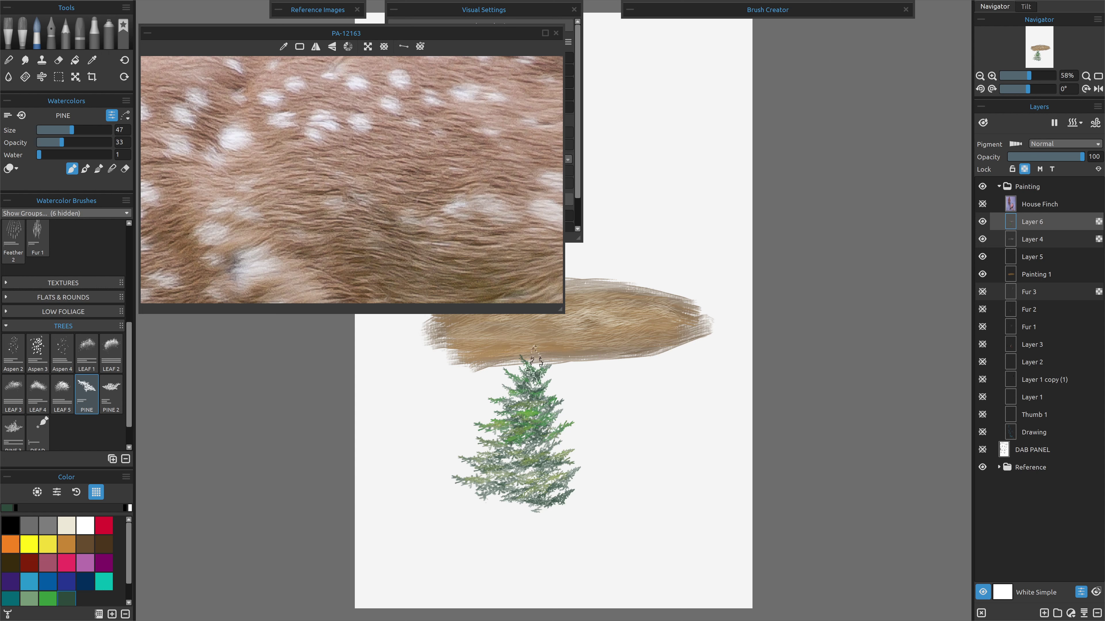
{"action": "left_click", "coordinate": [1098, 222]}
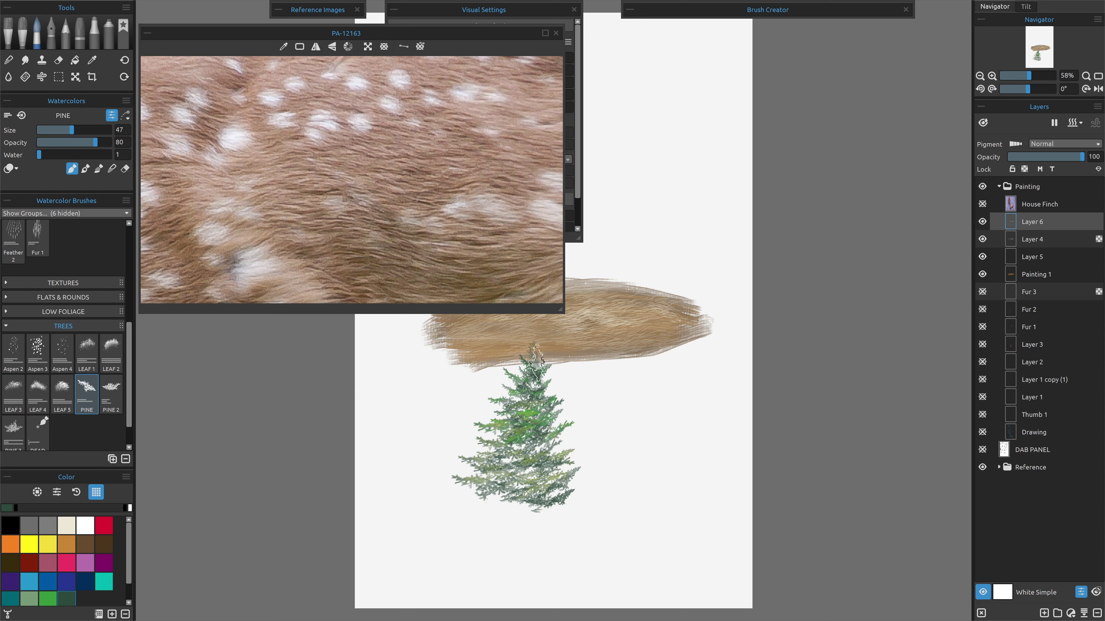
{"action": "key", "text": "ctrl+z"}
{"action": "left_click", "coordinate": [535, 369]}
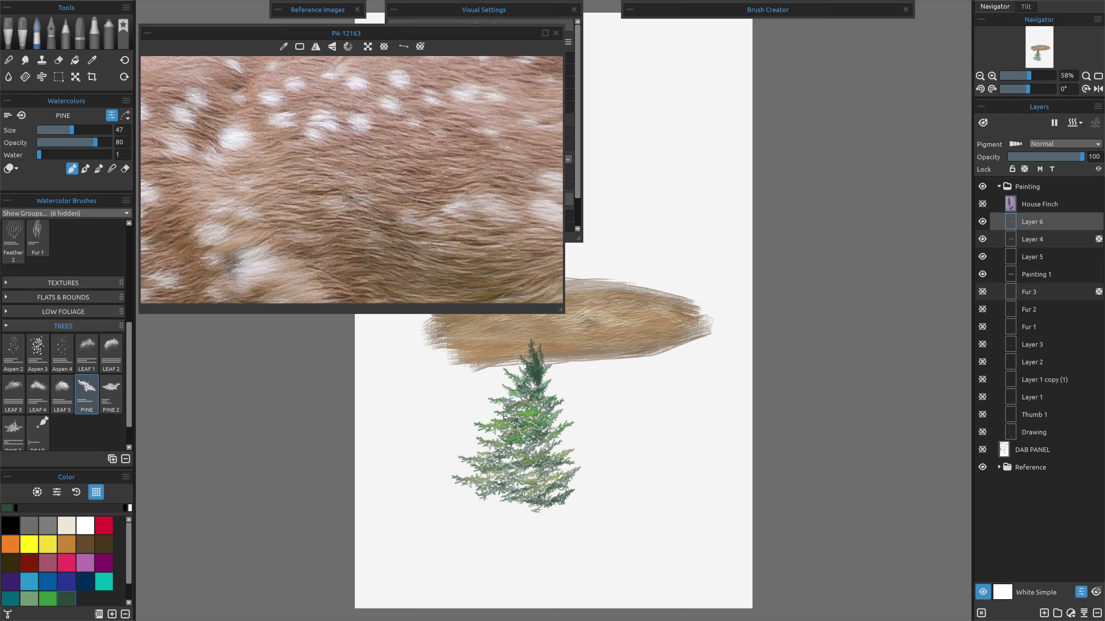
Paint dark green shadow branches over the middle and lower parts of the tree with the PINE brush.
{"action": "left_click", "coordinate": [522, 425]}
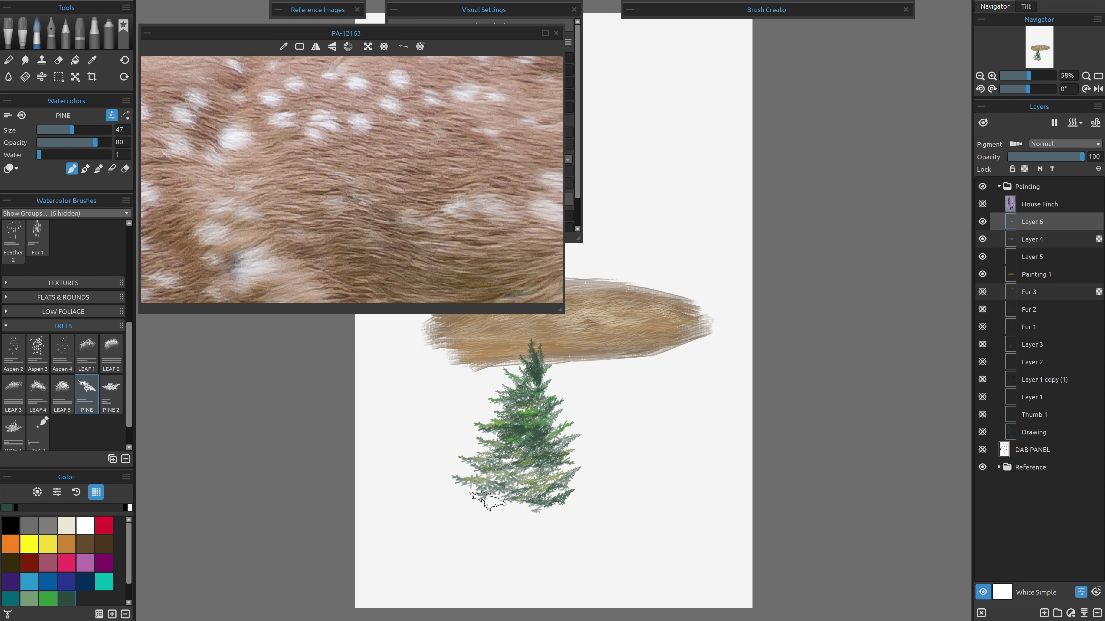
{"action": "left_click_drag", "start_coordinate": [490, 465], "coordinate": [500, 472]}
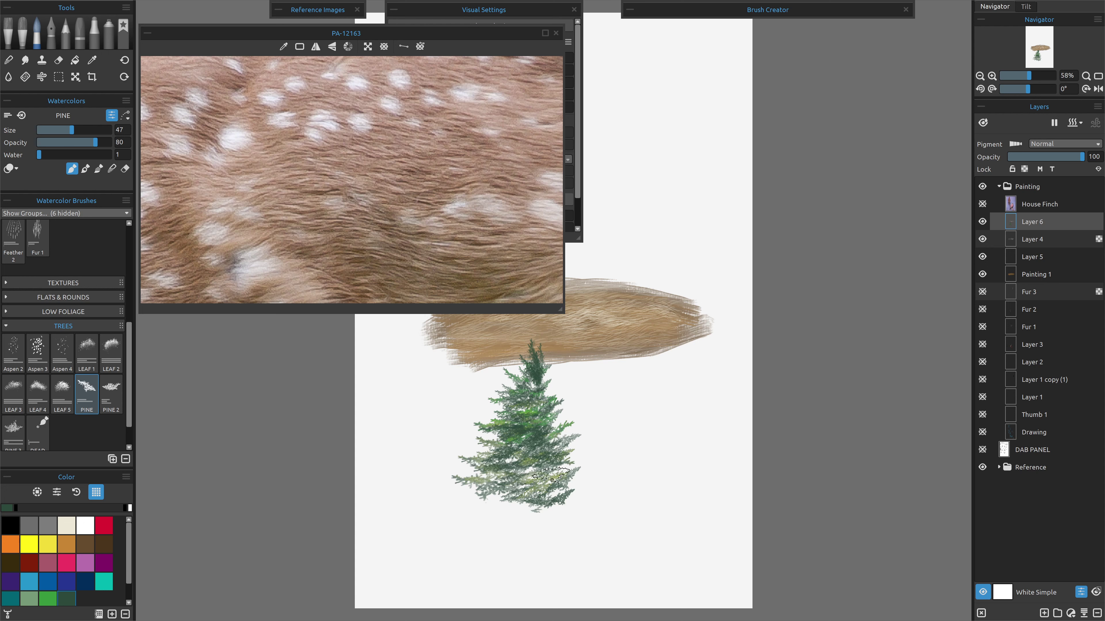
{"action": "left_click_drag", "start_coordinate": [522, 491], "coordinate": [492, 507]}
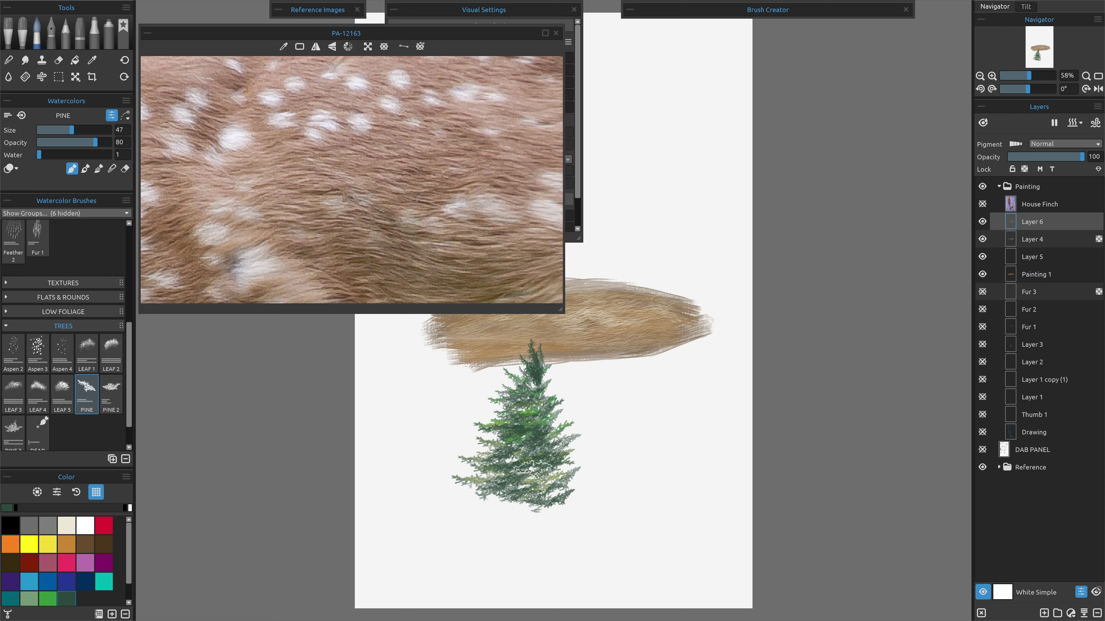
{"action": "mouse_move", "coordinate": [500, 462]}
{"action": "left_mouse_down"}
{"action": "mouse_move", "coordinate": [531, 546]}
{"action": "mouse_move", "coordinate": [522, 481]}
{"action": "mouse_move", "coordinate": [506, 463]}
{"action": "left_mouse_up"}
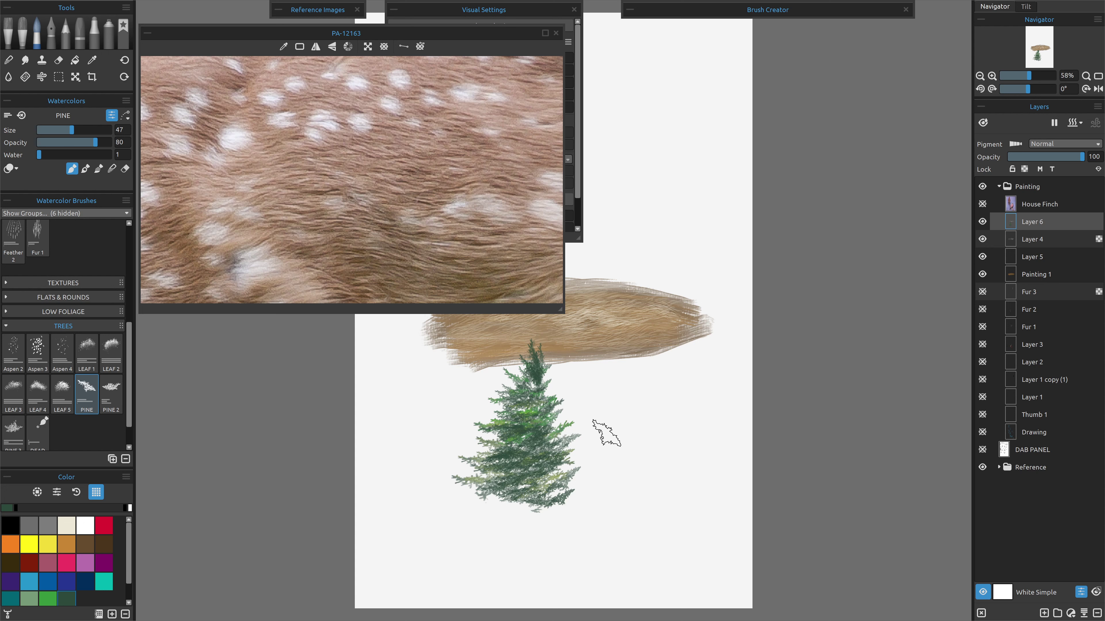
Set the PINE brush size to 79 and dab the lower left branches of a second dark green tree beside the first.
{"action": "left_click_drag", "start_coordinate": [74, 132], "coordinate": [95, 132]}
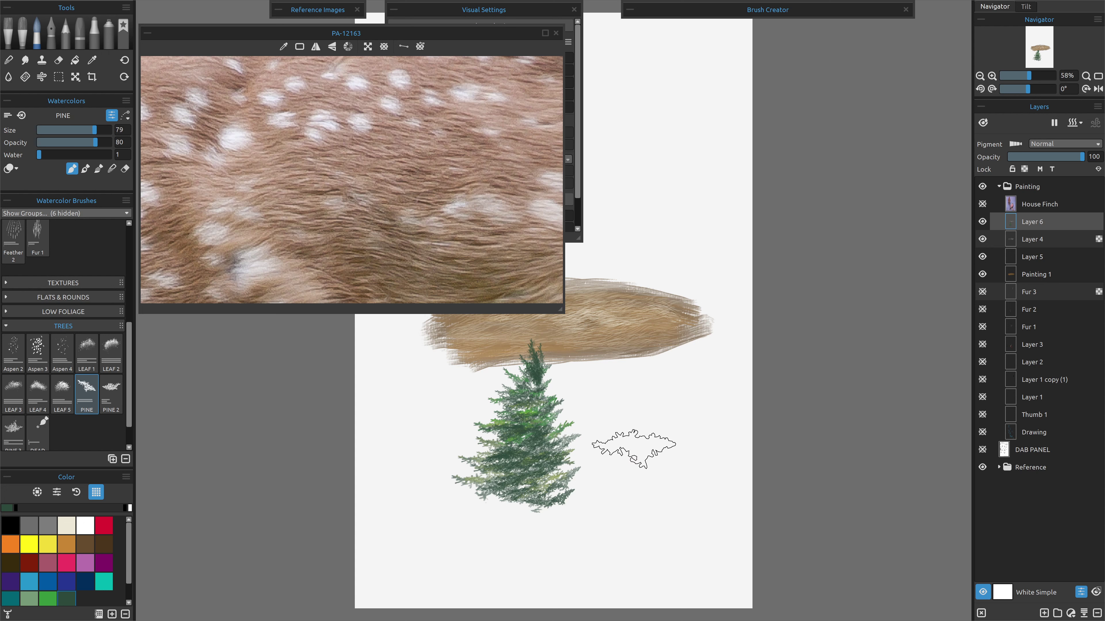
{"action": "left_click", "coordinate": [633, 452]}
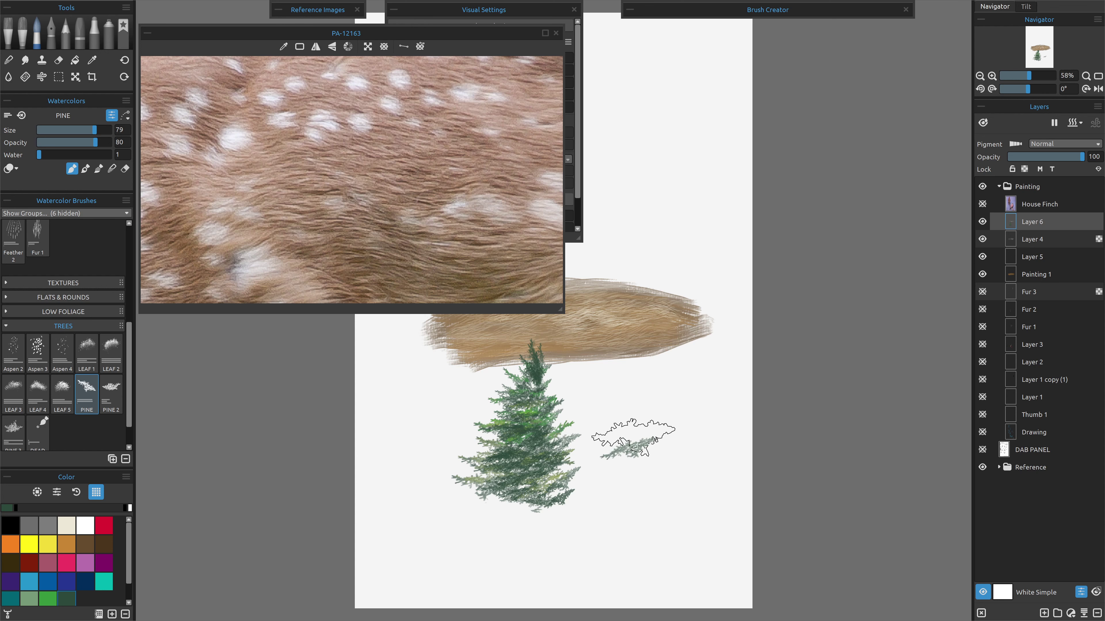
{"action": "left_click", "coordinate": [624, 451]}
{"action": "left_click", "coordinate": [634, 428]}
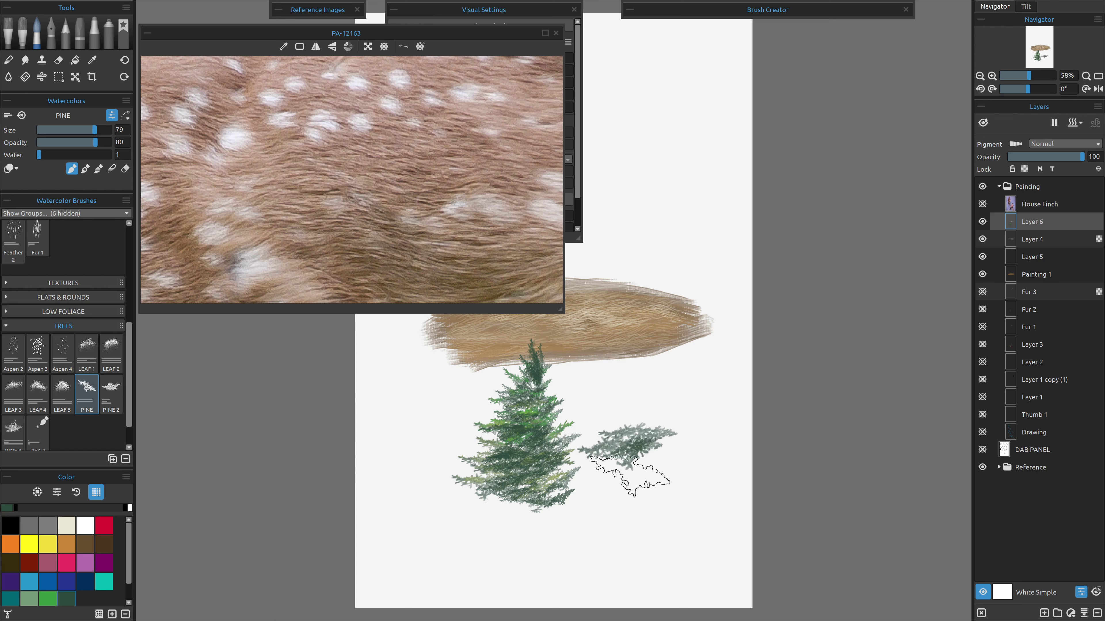
{"action": "left_click", "coordinate": [633, 416]}
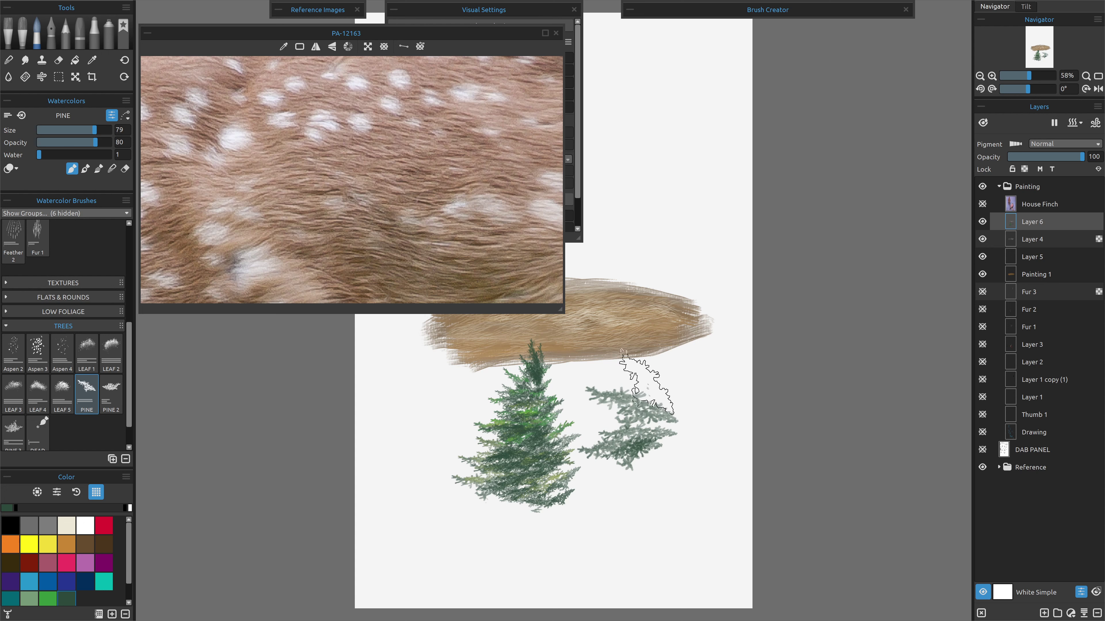
Build up the second tree's upper branches and pointed top with dark green PINE dabs over the right end of the fur patch.
{"action": "left_click", "coordinate": [648, 381]}
{"action": "left_click", "coordinate": [650, 354]}
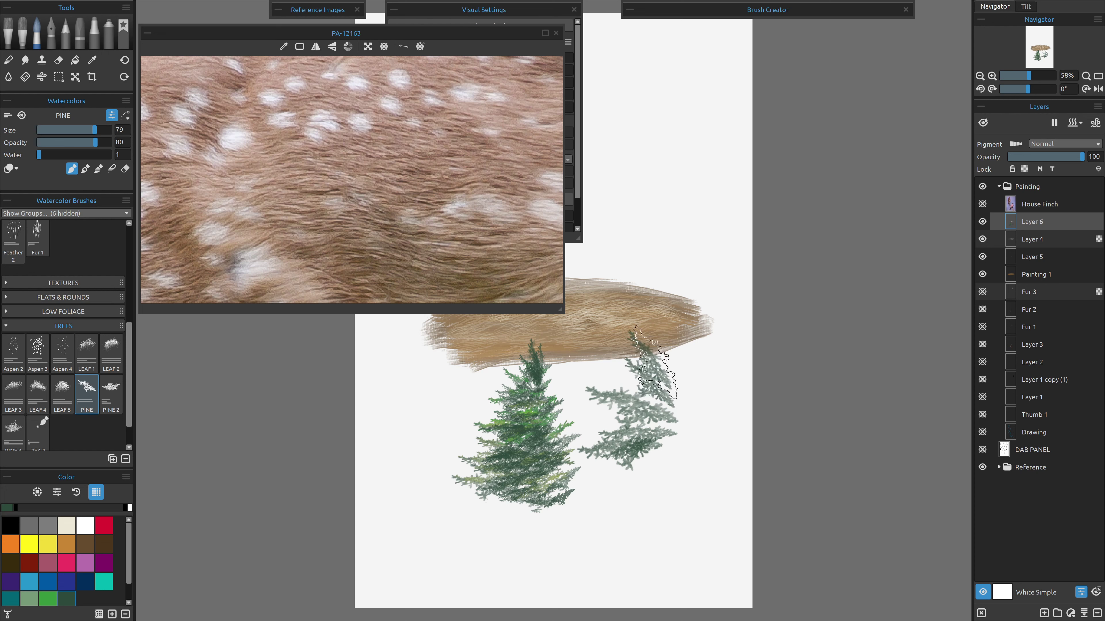
{"action": "left_click", "coordinate": [669, 317]}
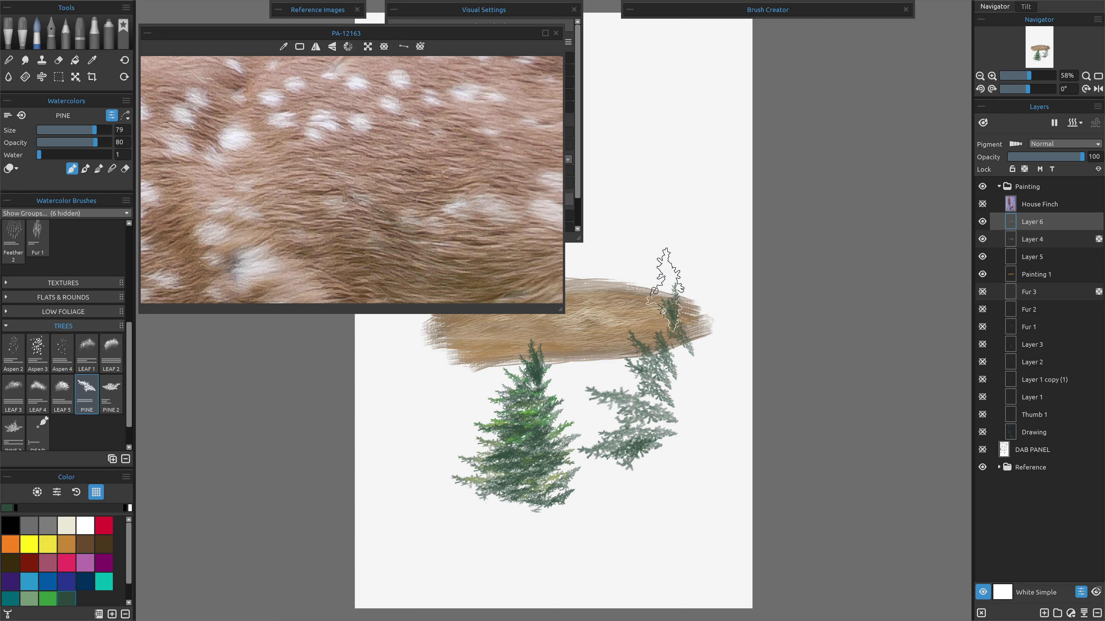
{"action": "left_click", "coordinate": [668, 279]}
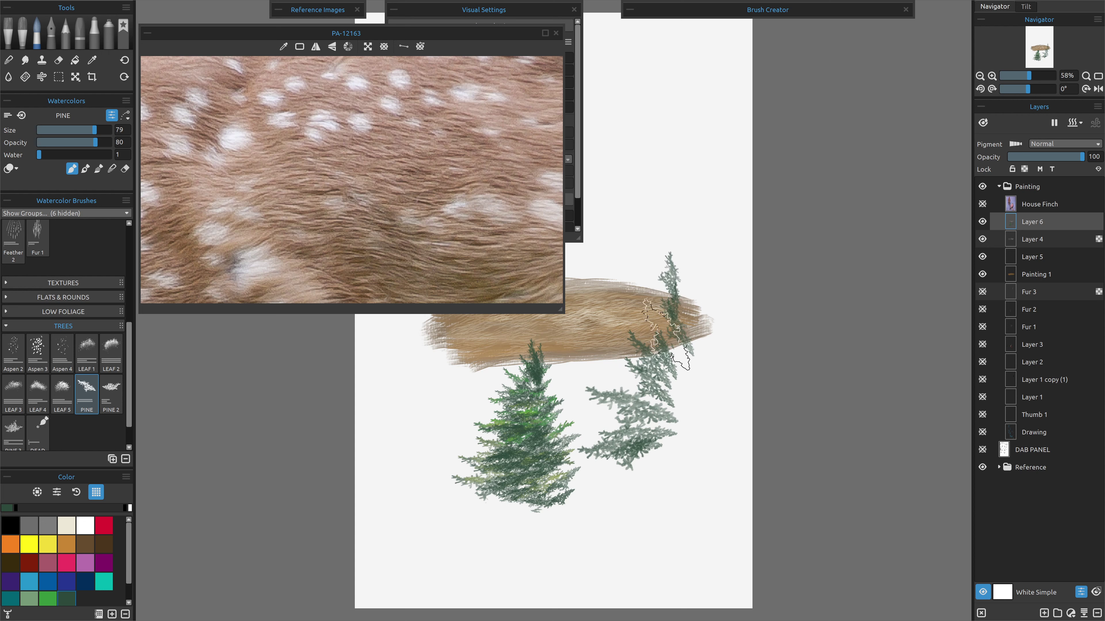
{"action": "left_click", "coordinate": [665, 347]}
{"action": "left_click", "coordinate": [665, 344]}
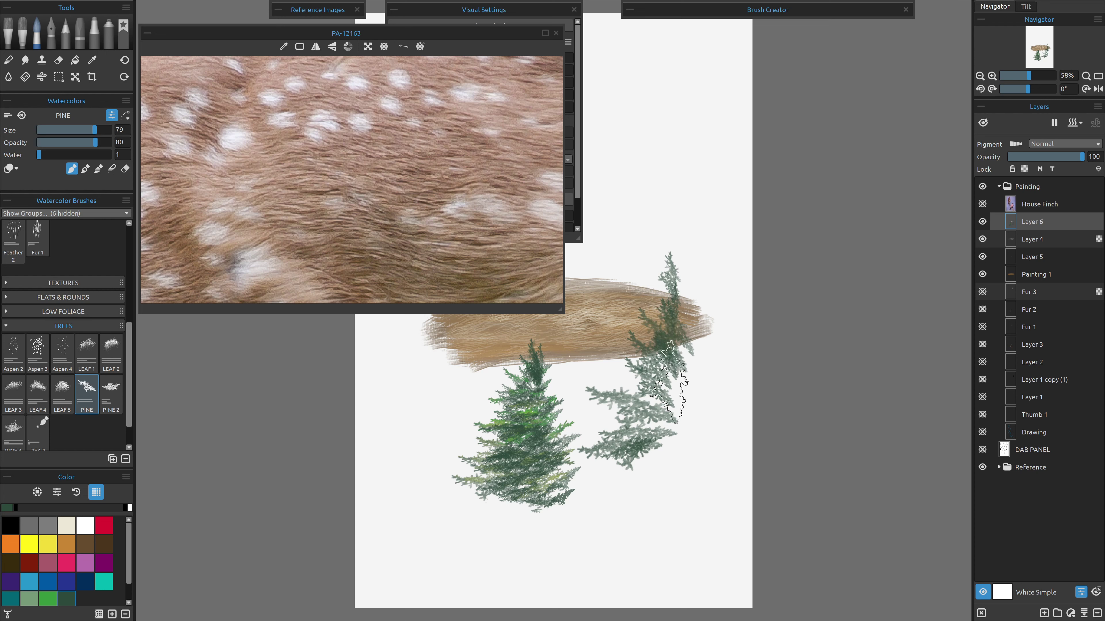
{"action": "left_click", "coordinate": [674, 352]}
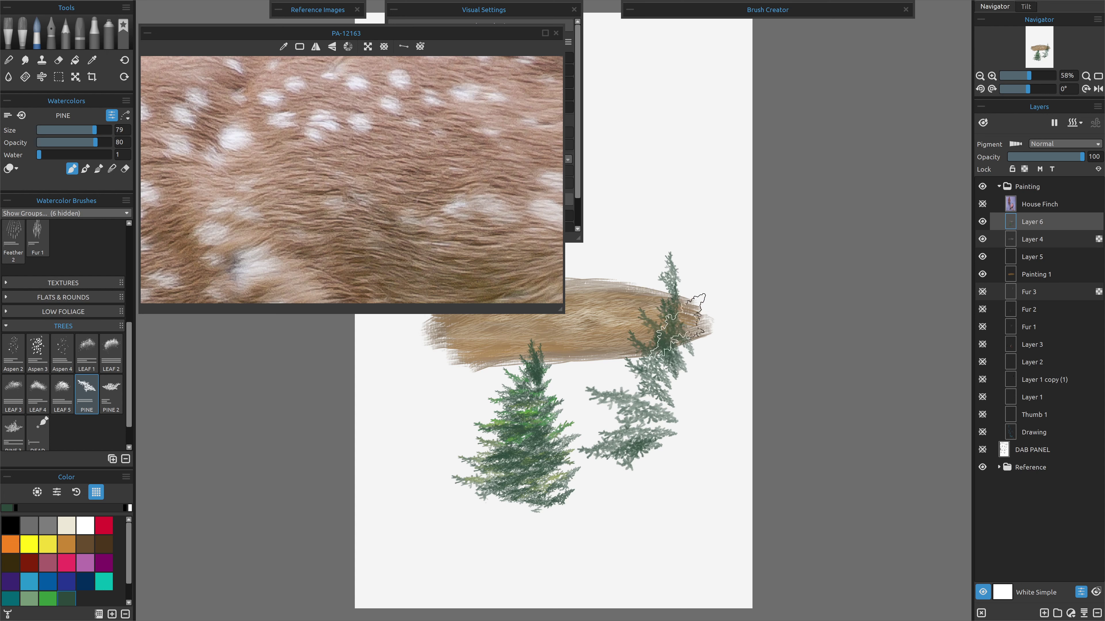
{"action": "left_click", "coordinate": [676, 325]}
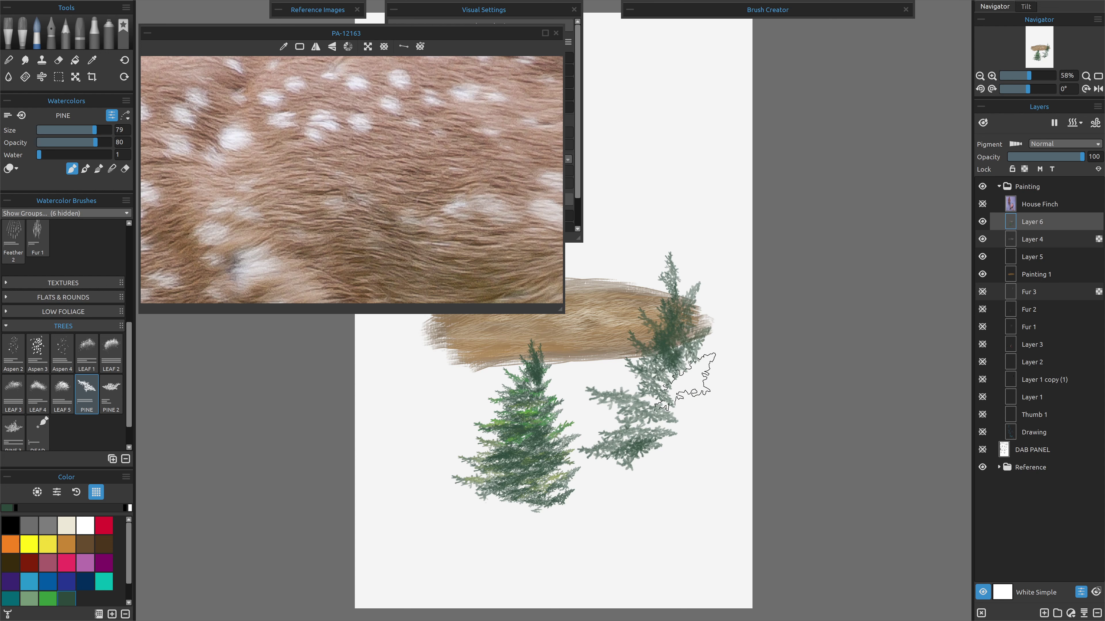
Fill out the second tree's right side down to its base and its middle left branches with dark green PINE dabs.
{"action": "left_click", "coordinate": [685, 382]}
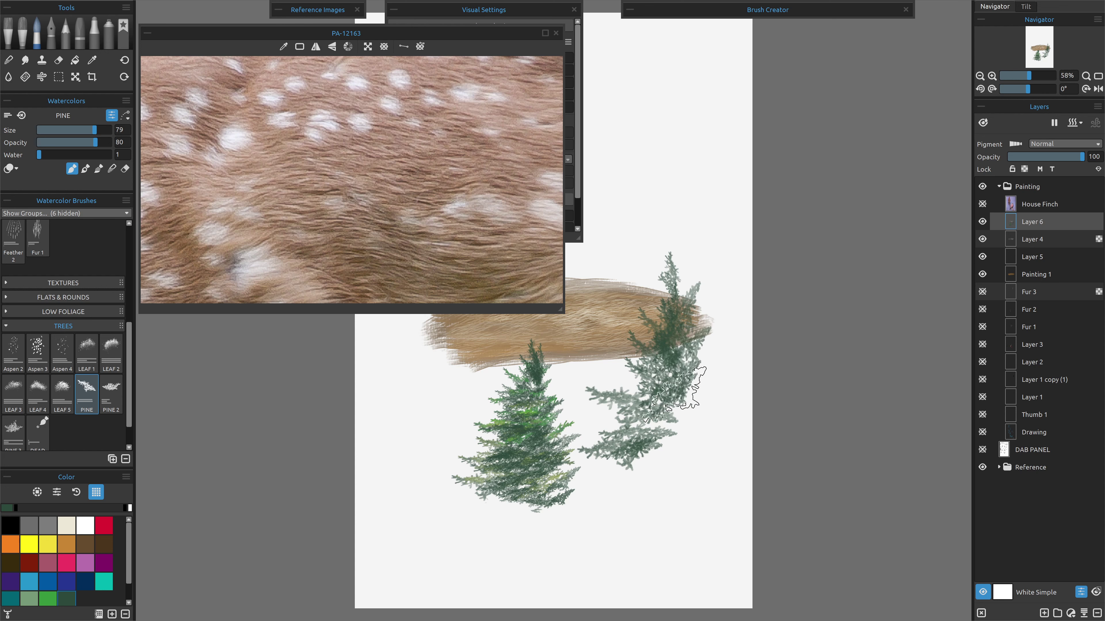
{"action": "left_click", "coordinate": [678, 390]}
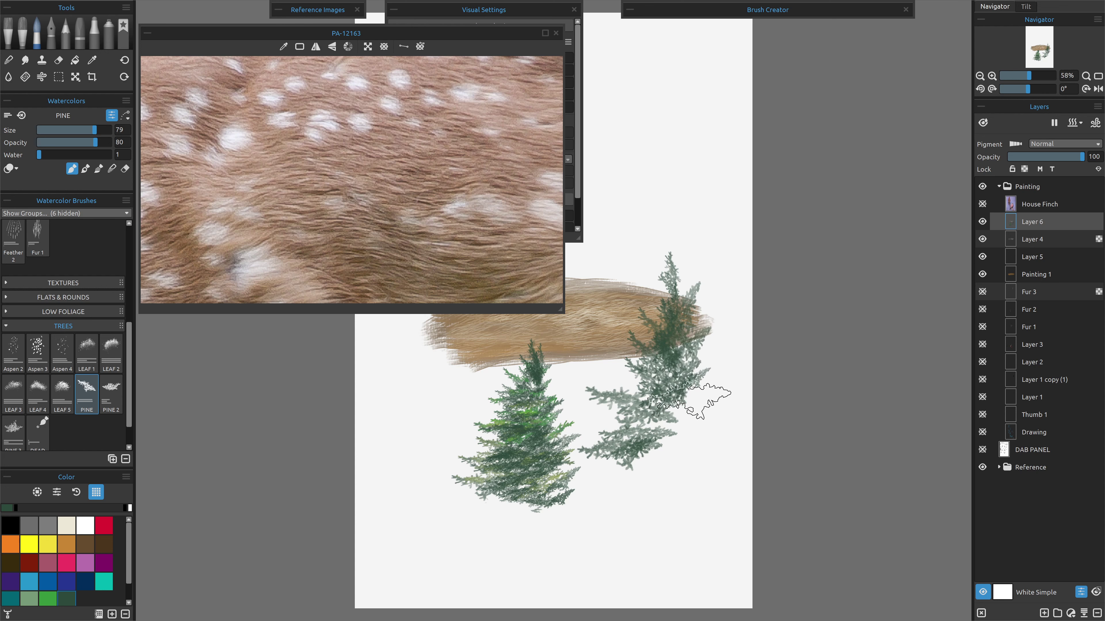
{"action": "left_click", "coordinate": [689, 401]}
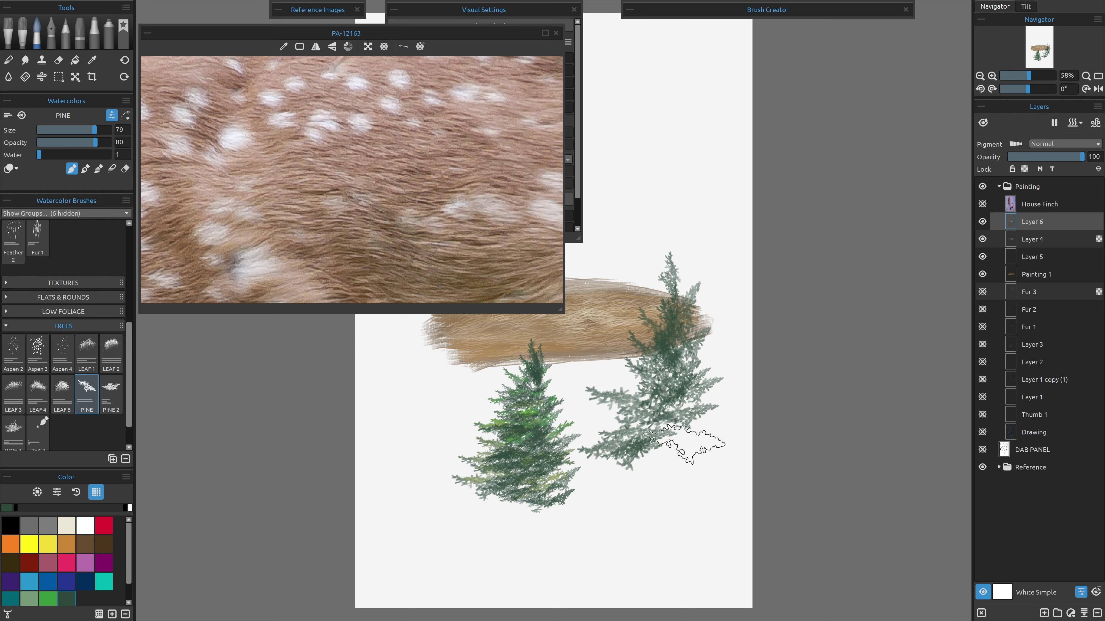
{"action": "left_click", "coordinate": [685, 443]}
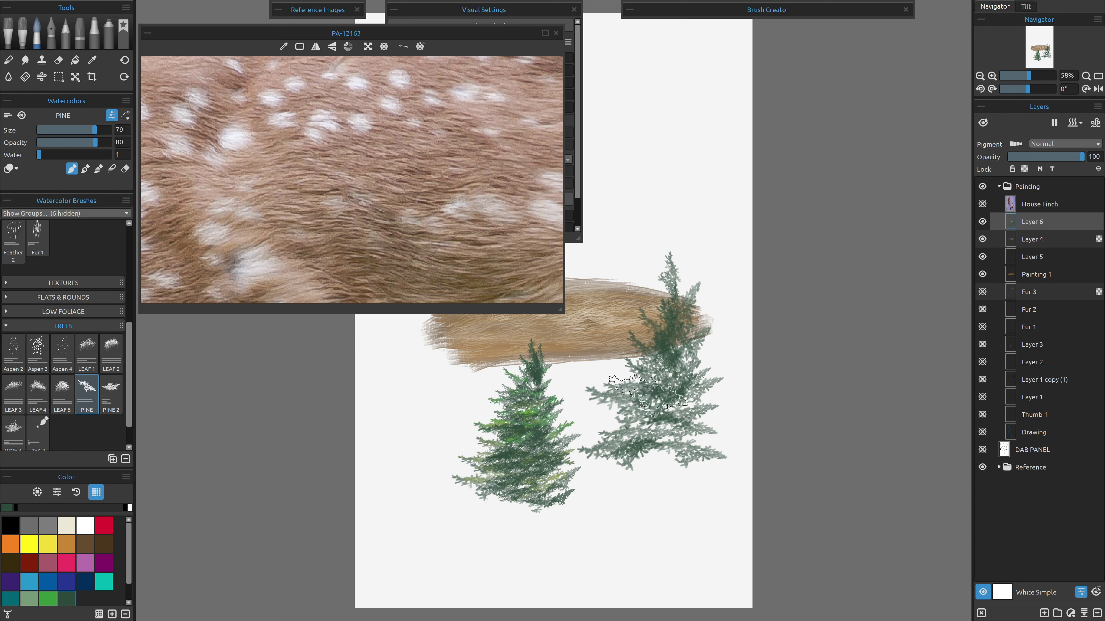
{"action": "left_click", "coordinate": [639, 361]}
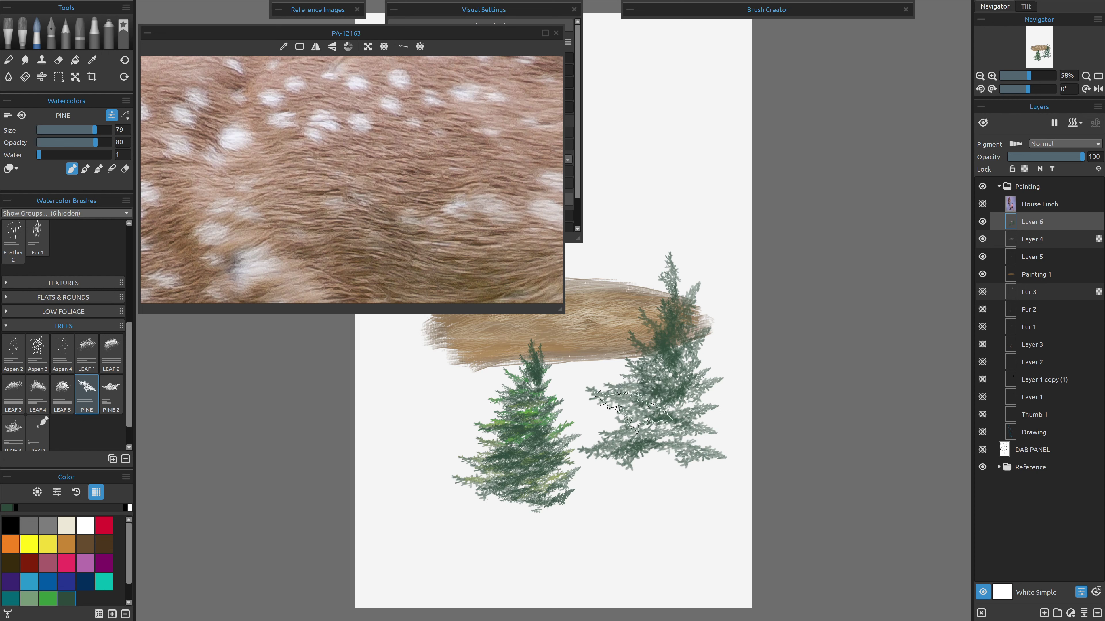
{"action": "left_click", "coordinate": [651, 365]}
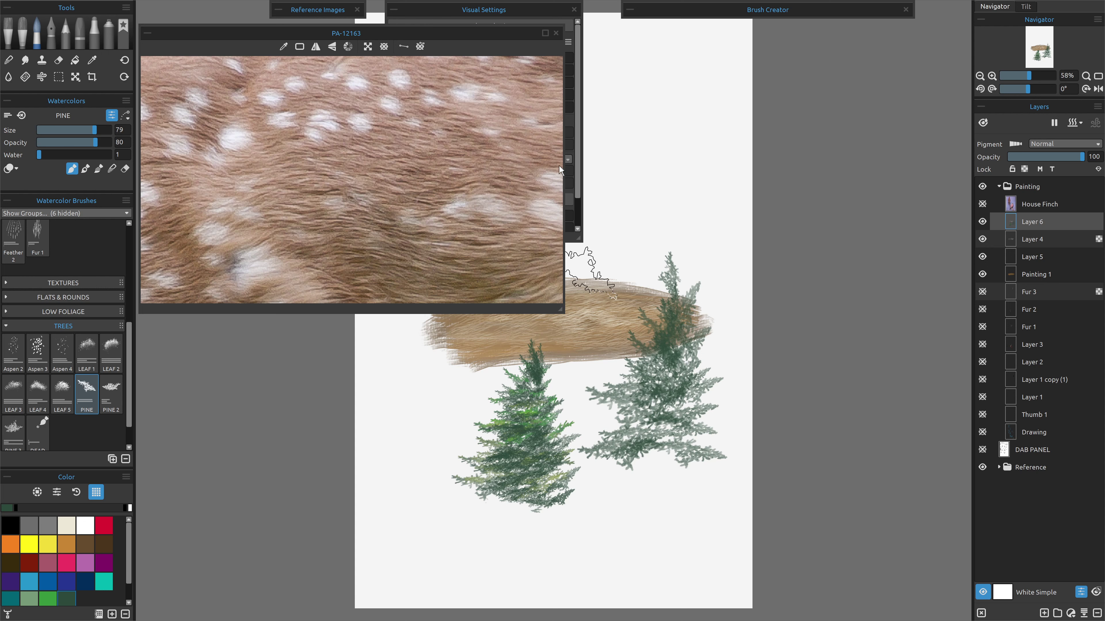
Examine the painted fur patch up close against the fur direction and markings in the PA-12163 reference photo.
{"action": "scroll", "coordinate": [609, 261], "scroll_direction": "up", "scroll_amount": 5}
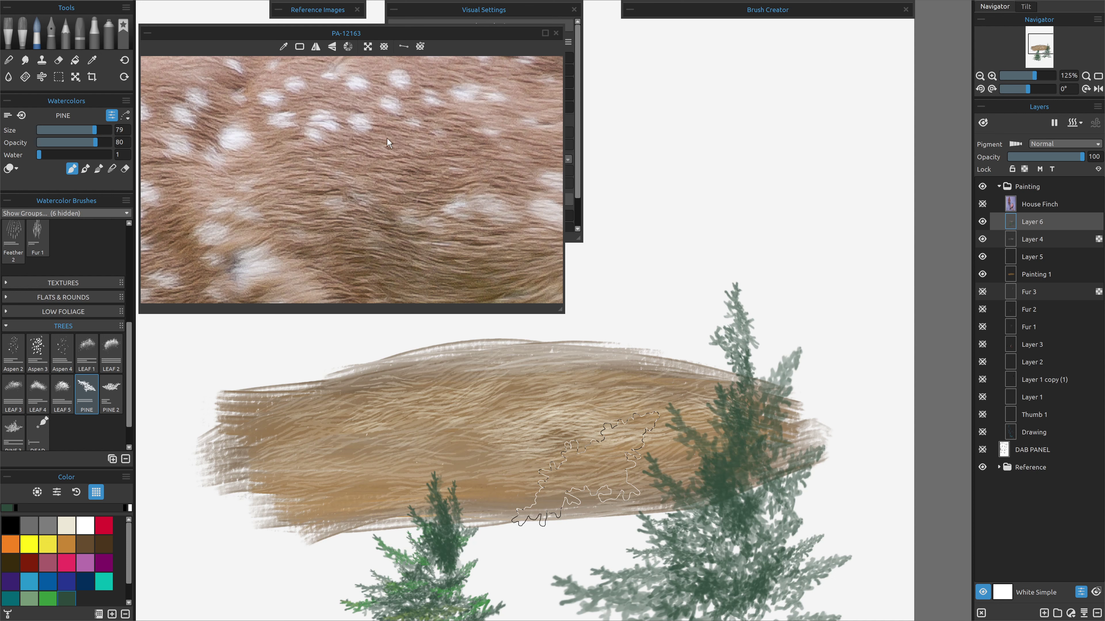
{"action": "key", "text": "alt"}
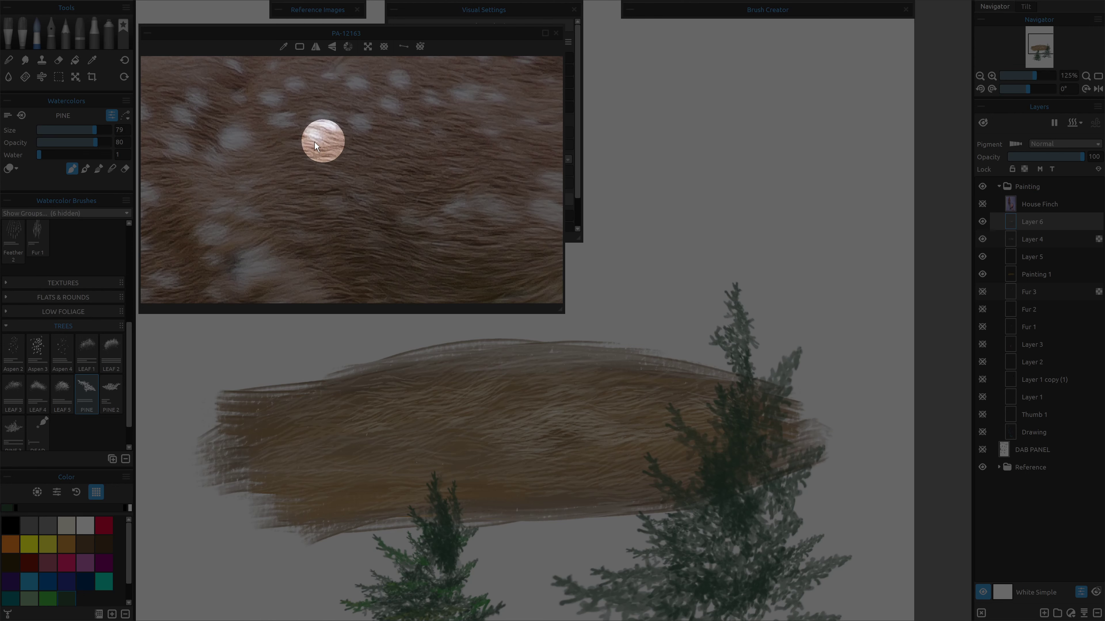
{"action": "left_click", "coordinate": [422, 171]}
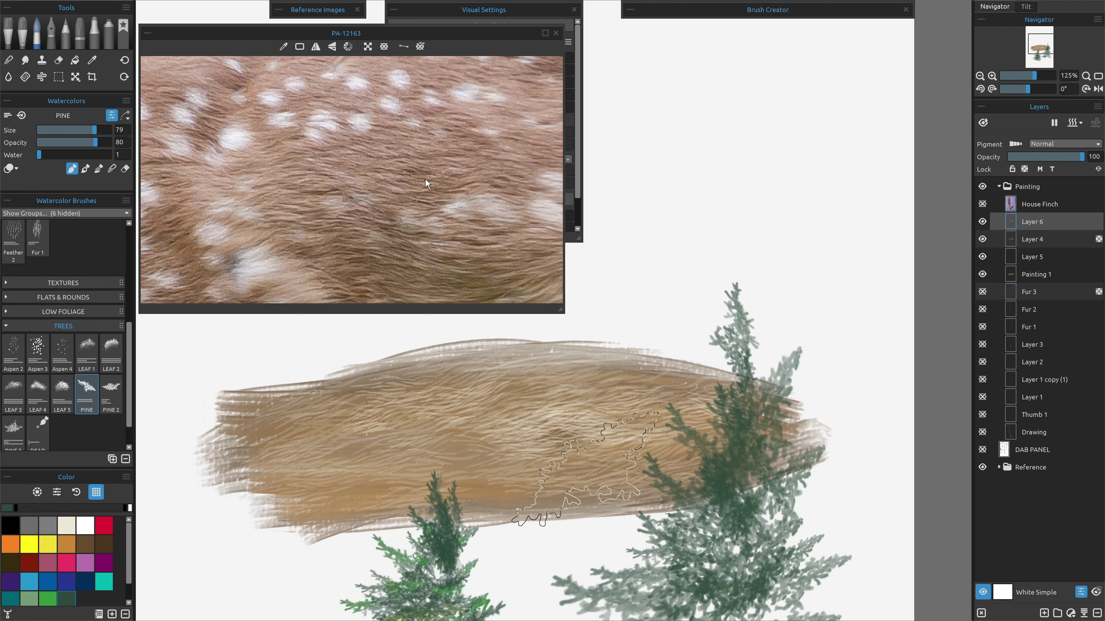